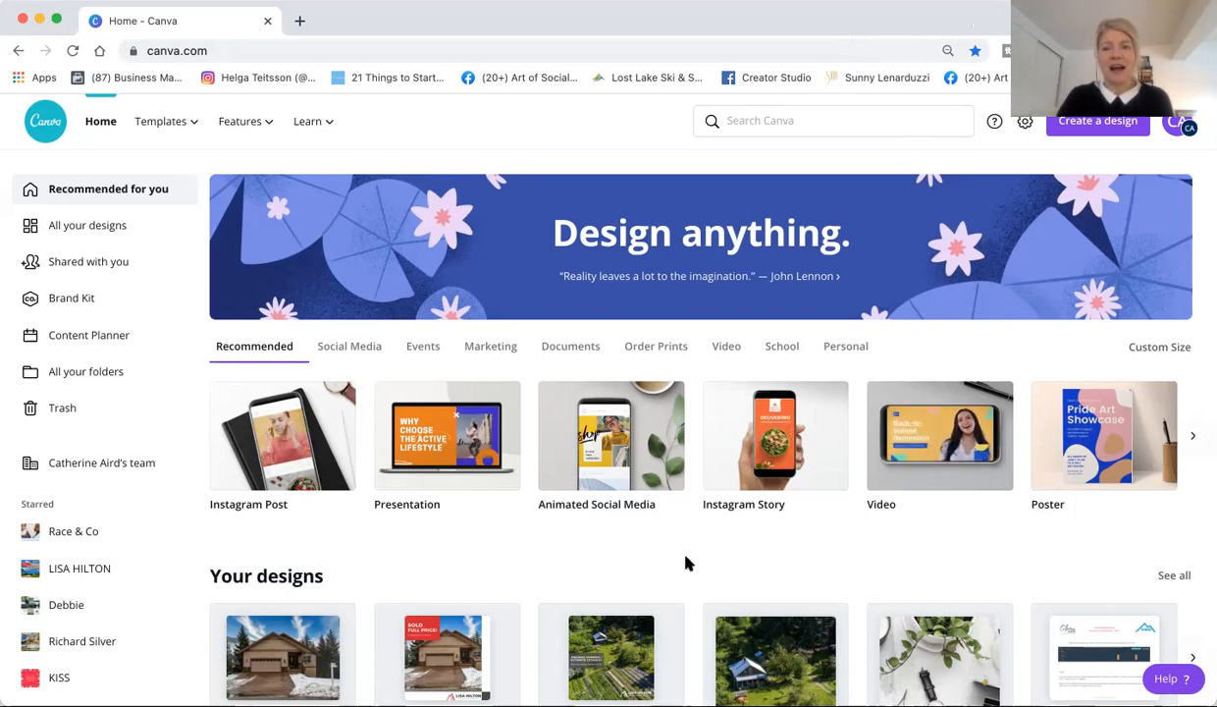
{"action": "scroll", "coordinate": [700, 585], "scroll_direction": "down", "scroll_amount": 2}
{"action": "scroll", "coordinate": [700, 585], "scroll_direction": "up", "scroll_amount": 2}
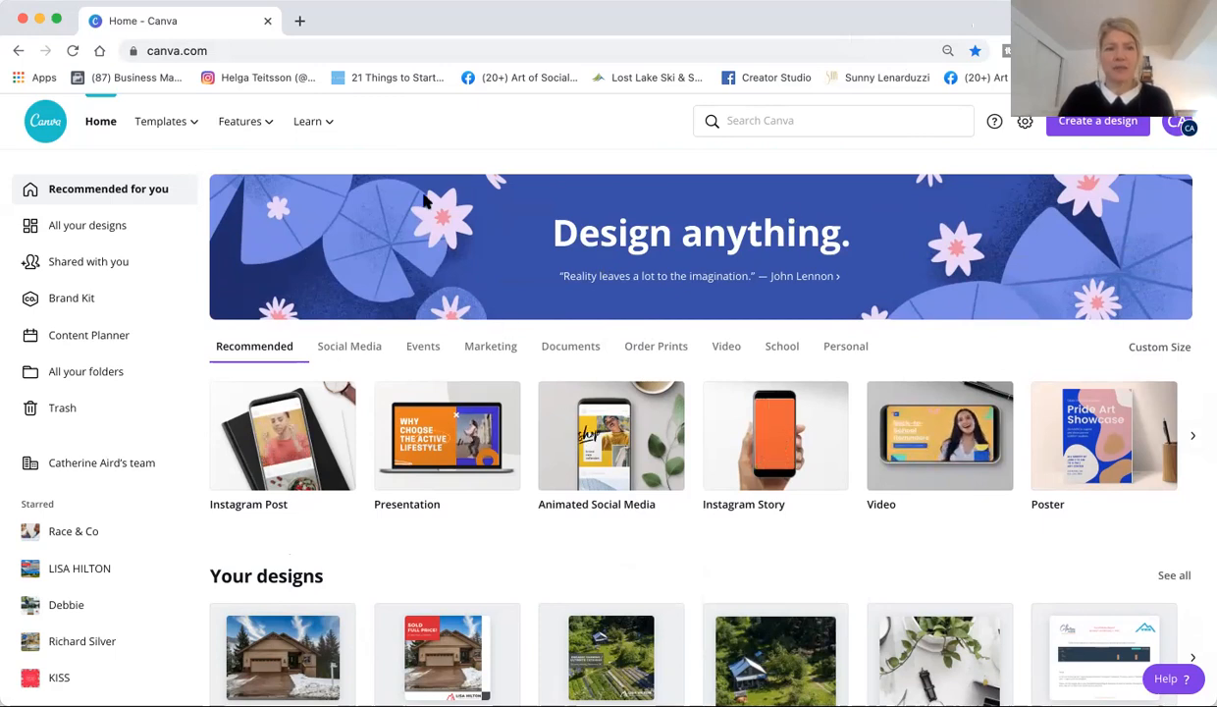
{"action": "scroll", "coordinate": [179, 343], "scroll_direction": "down", "scroll_amount": 1}
{"action": "scroll", "coordinate": [179, 343], "scroll_direction": "up", "scroll_amount": 1}
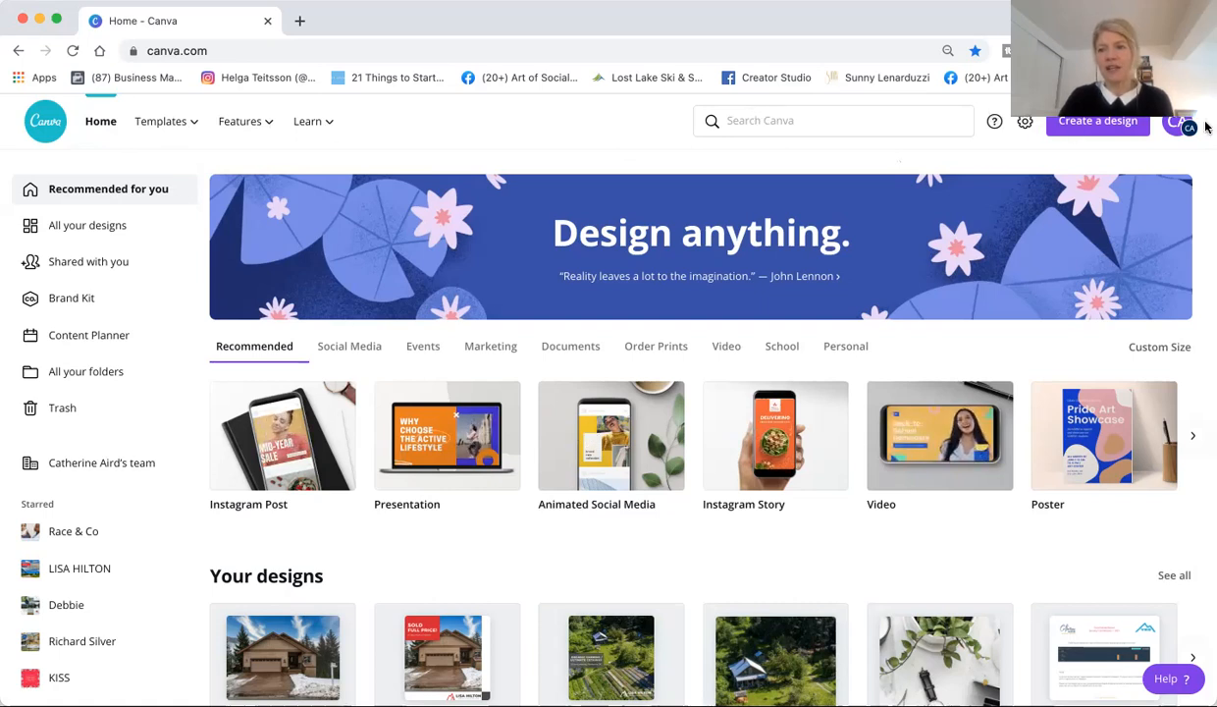
Open the overview of all designs and look through the saved designs and the starred folders.
{"action": "left_click", "coordinate": [96, 229]}
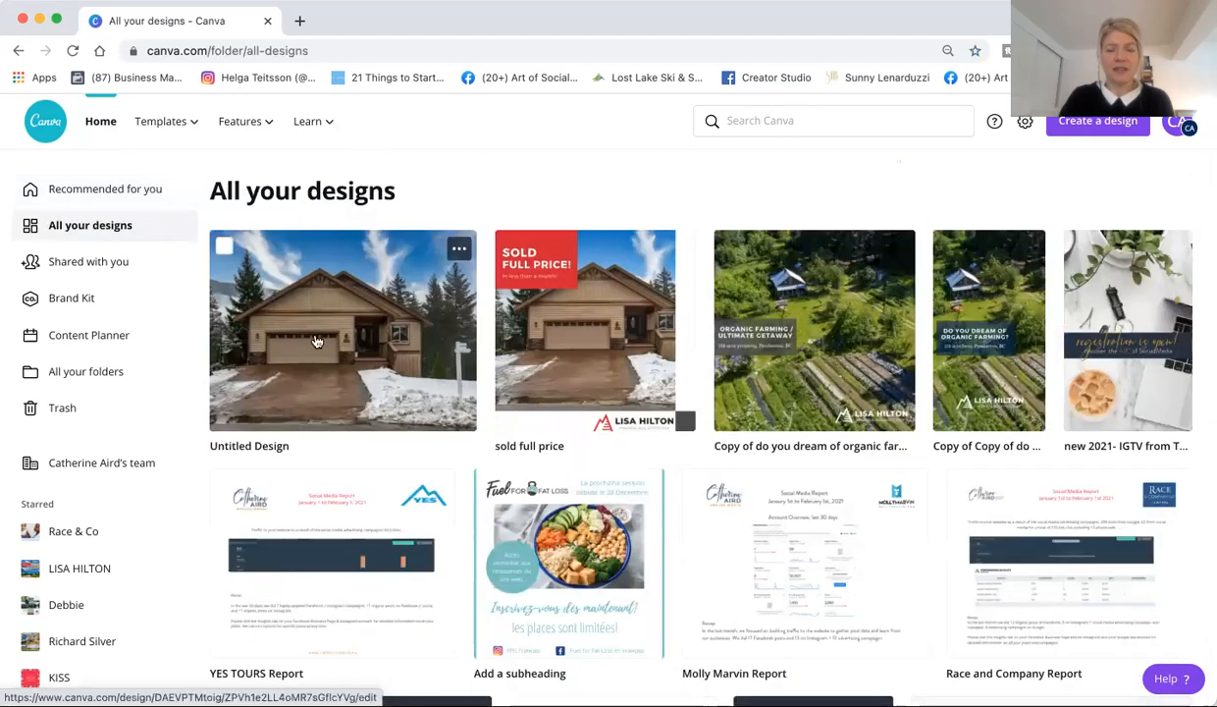
{"action": "scroll", "coordinate": [319, 357], "scroll_direction": "down", "scroll_amount": 2}
{"action": "scroll", "coordinate": [319, 356], "scroll_direction": "up", "scroll_amount": 2}
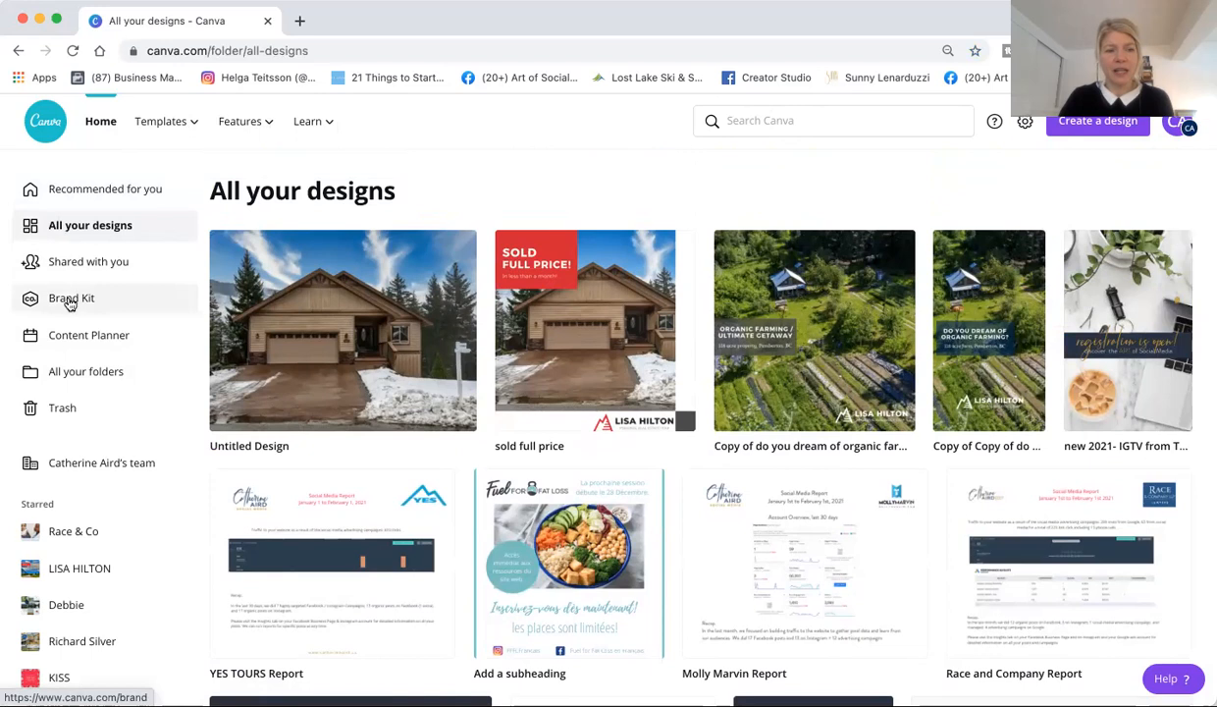
{"action": "scroll", "coordinate": [73, 536], "scroll_direction": "down", "scroll_amount": 1}
{"action": "scroll", "coordinate": [70, 538], "scroll_direction": "up", "scroll_amount": 1}
{"action": "scroll", "coordinate": [72, 540], "scroll_direction": "down", "scroll_amount": 1}
{"action": "scroll", "coordinate": [71, 530], "scroll_direction": "down", "scroll_amount": 1}
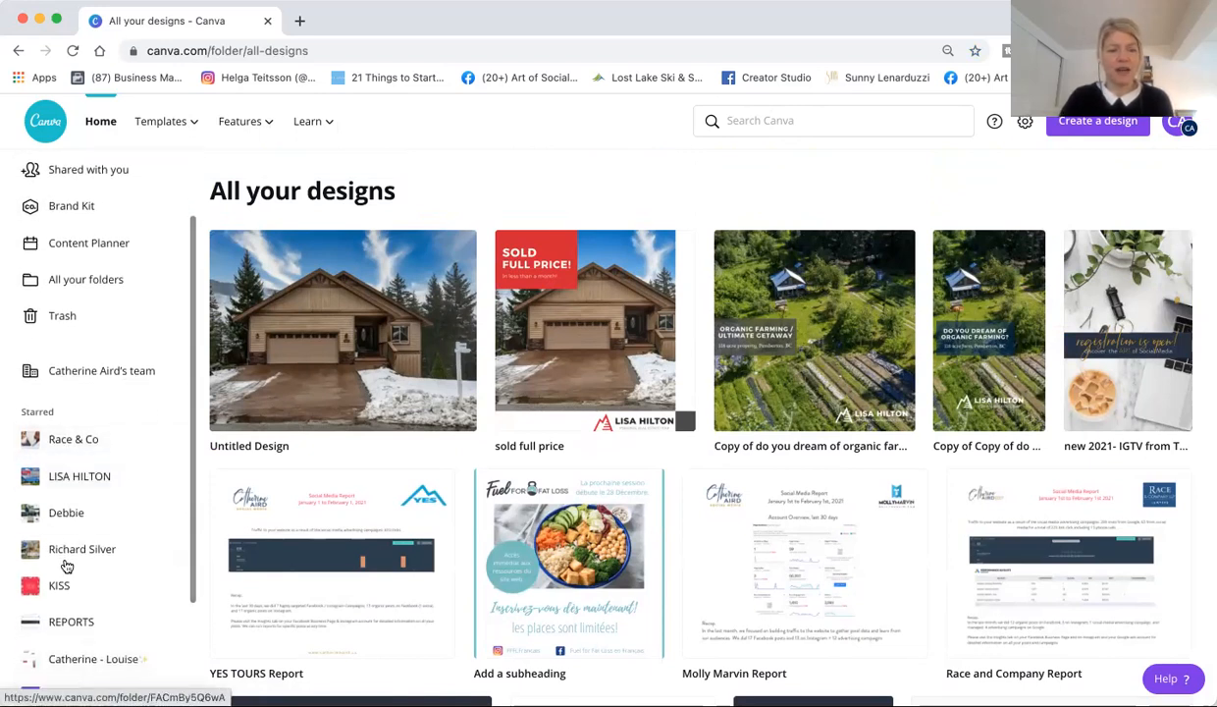
{"action": "scroll", "coordinate": [69, 560], "scroll_direction": "down", "scroll_amount": 3}
{"action": "scroll", "coordinate": [66, 565], "scroll_direction": "up", "scroll_amount": 4}
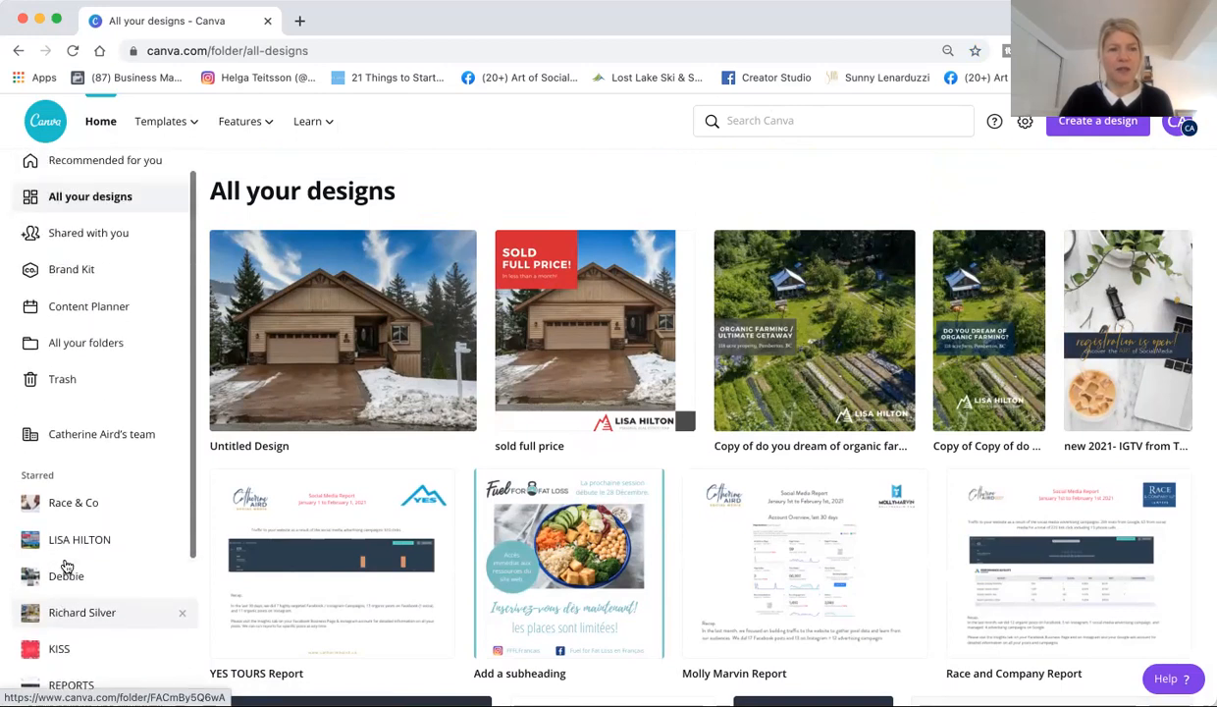
Return to the home page and look through the recommended design types, from Instagram Post through to Website.
{"action": "left_click", "coordinate": [101, 122]}
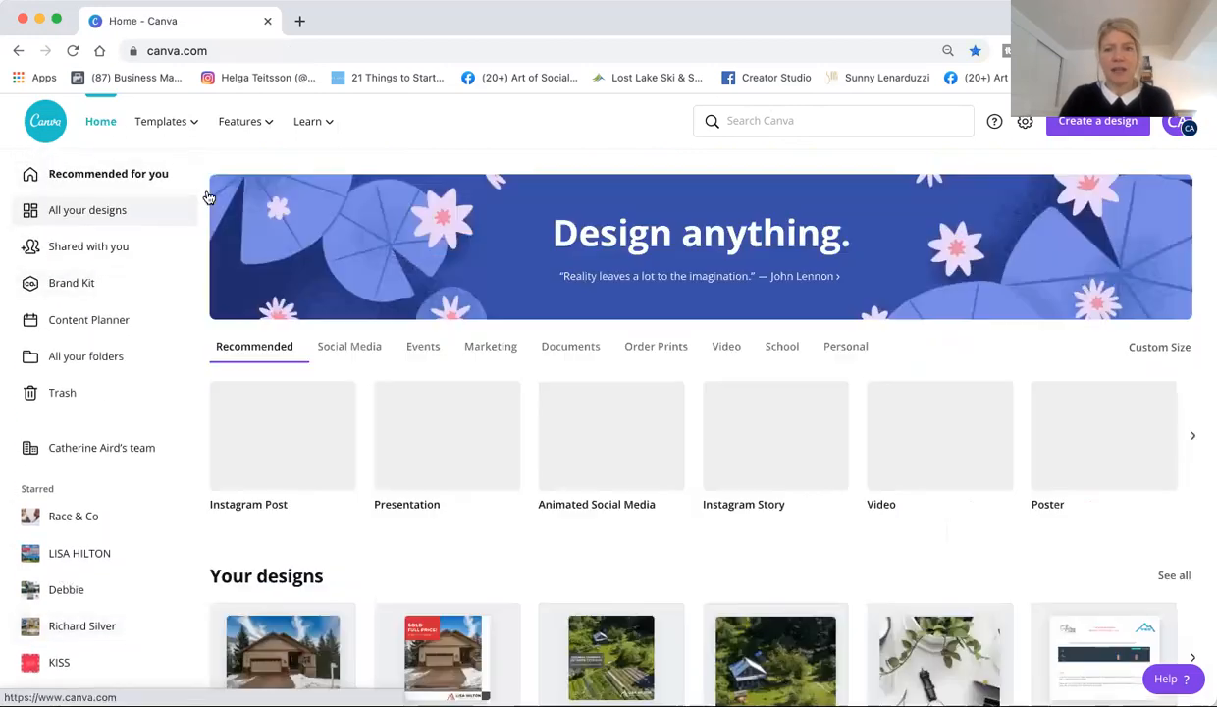
{"action": "scroll", "coordinate": [717, 527], "scroll_direction": "down", "scroll_amount": 2}
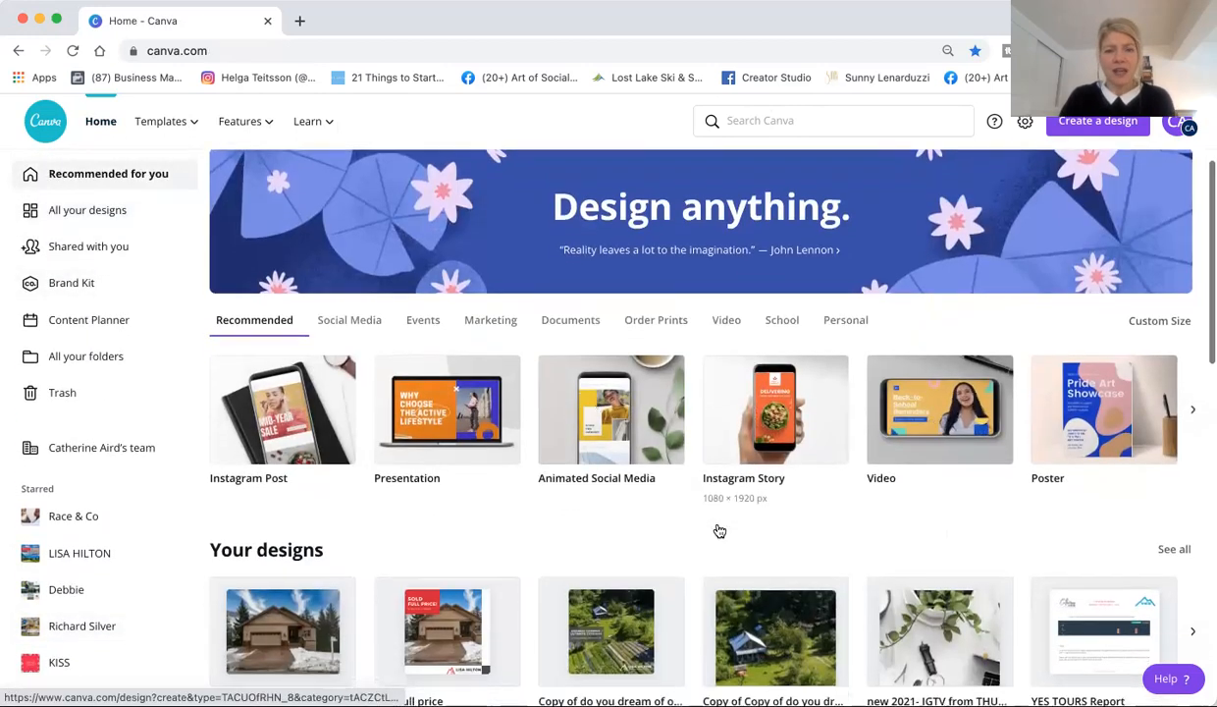
{"action": "scroll", "coordinate": [692, 500], "scroll_direction": "down", "scroll_amount": 1}
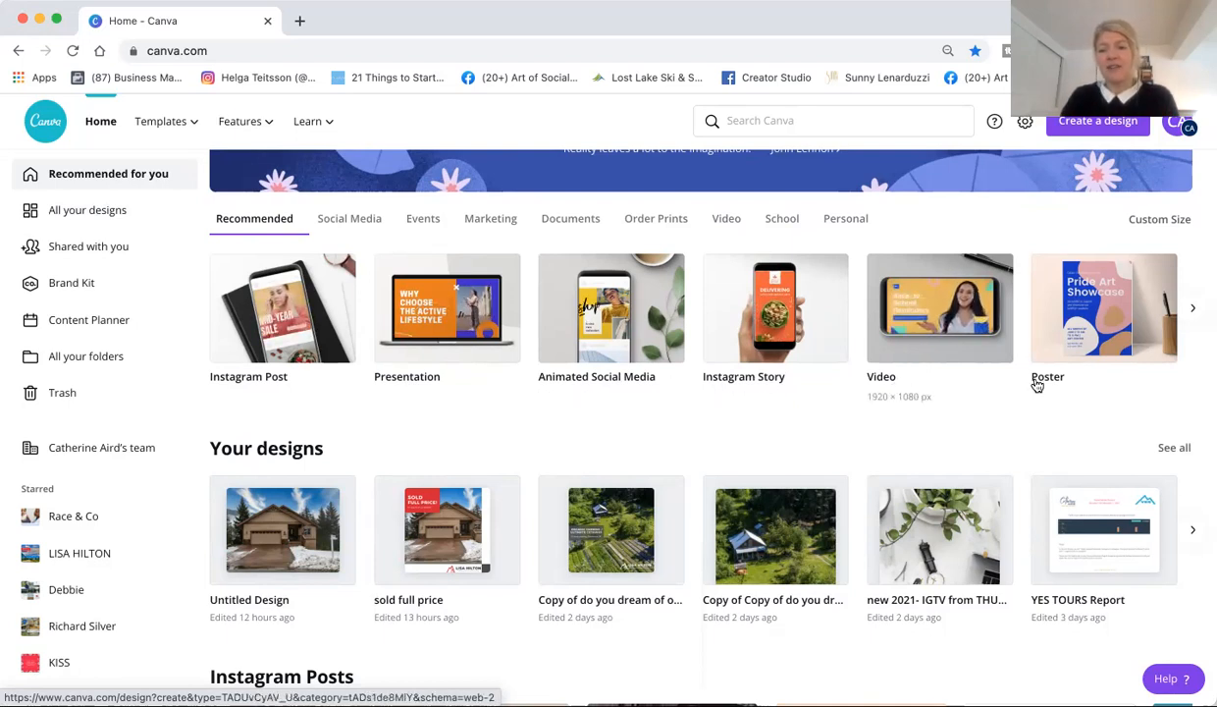
{"action": "left_click", "coordinate": [1193, 310]}
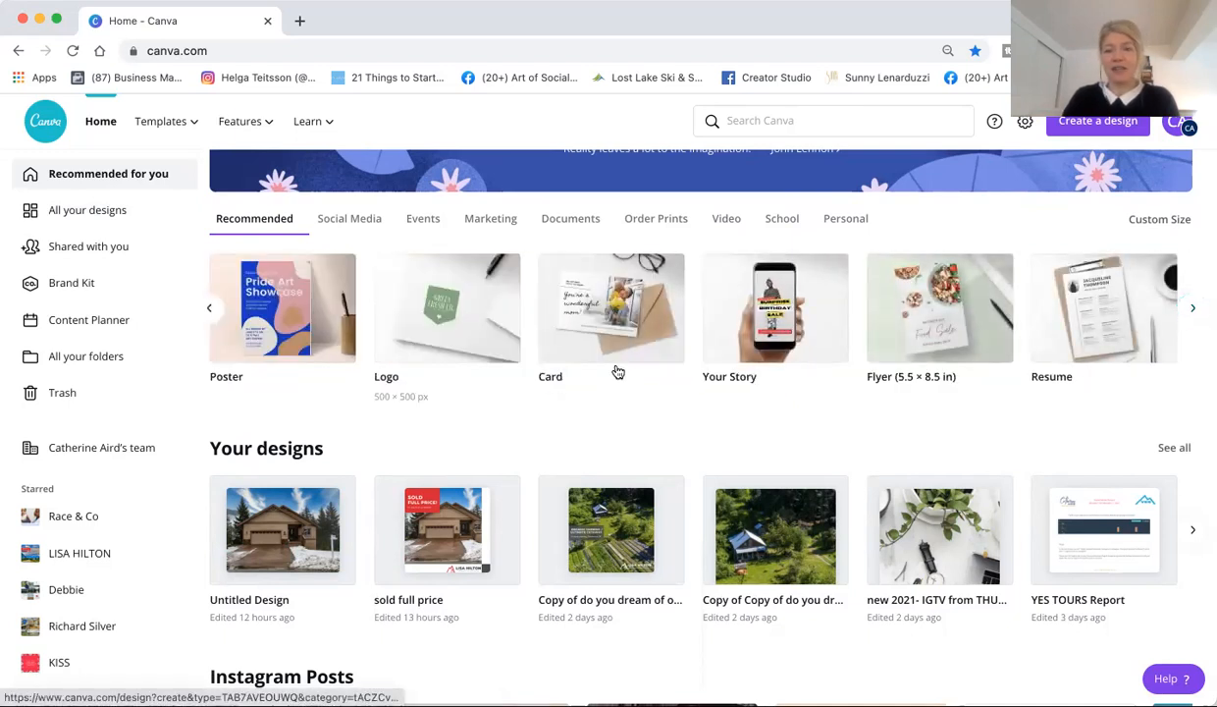
{"action": "left_click", "coordinate": [1191, 311]}
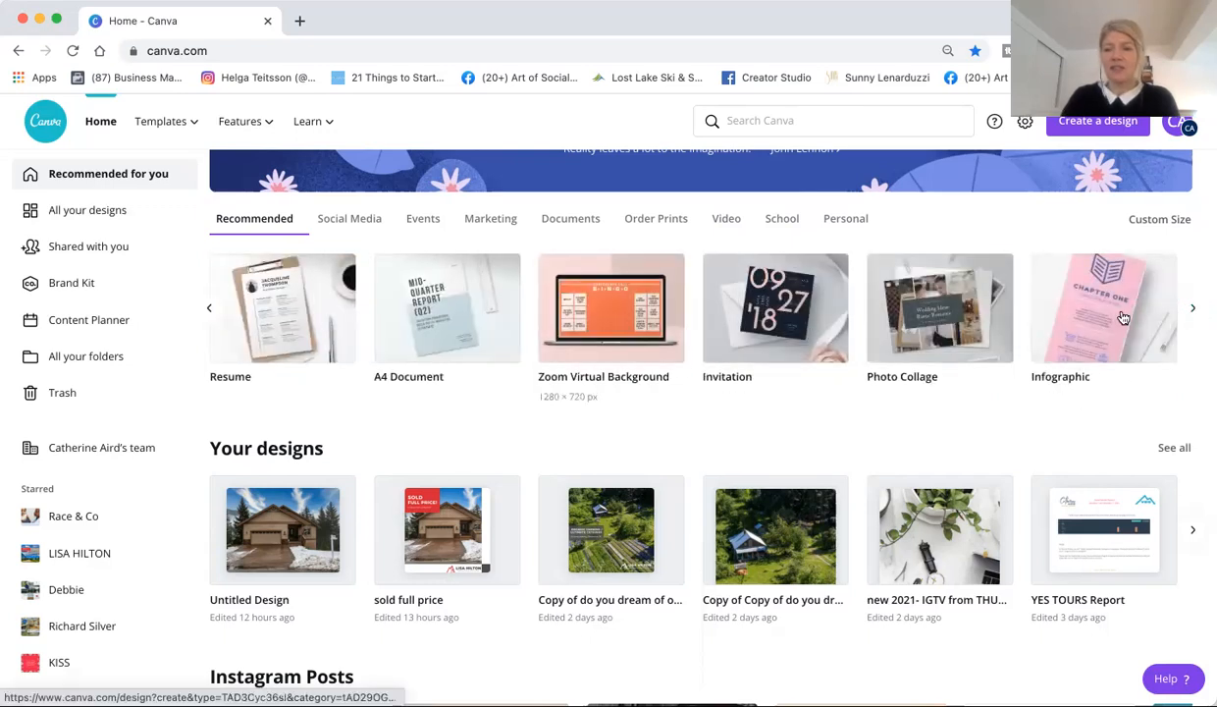
{"action": "left_click", "coordinate": [1193, 312]}
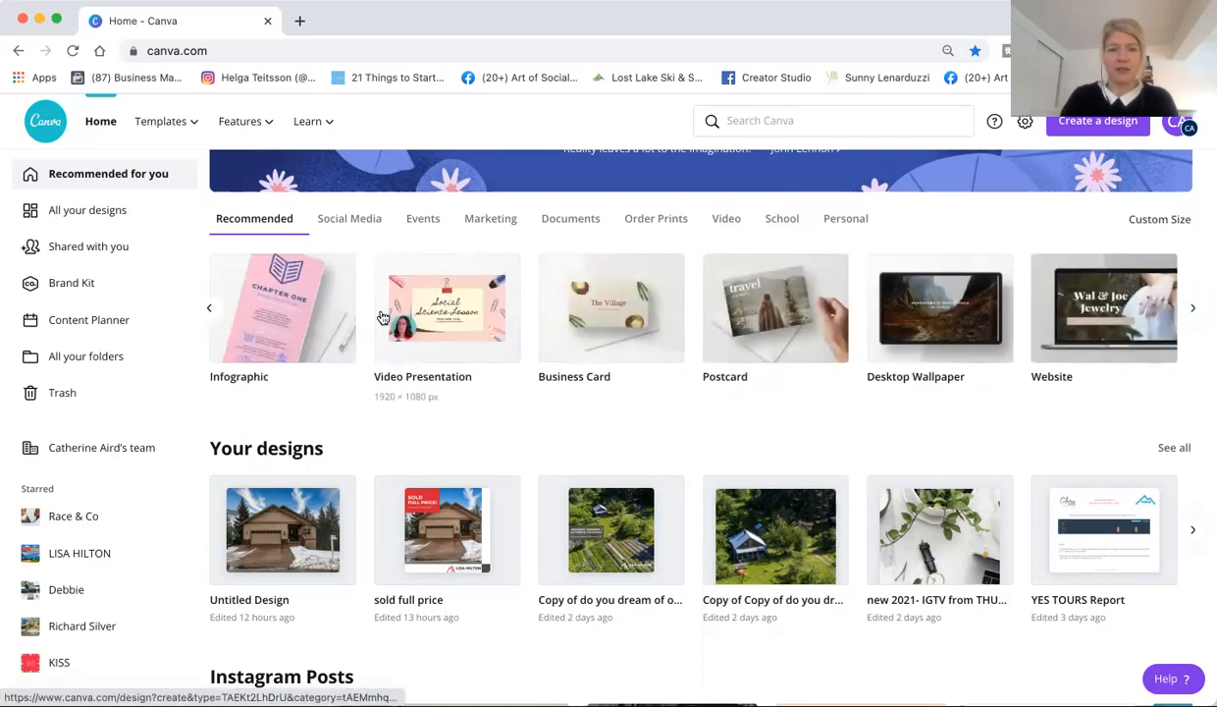
{"action": "scroll", "coordinate": [397, 416], "scroll_direction": "down", "scroll_amount": 1}
{"action": "scroll", "coordinate": [396, 417], "scroll_direction": "up", "scroll_amount": 2}
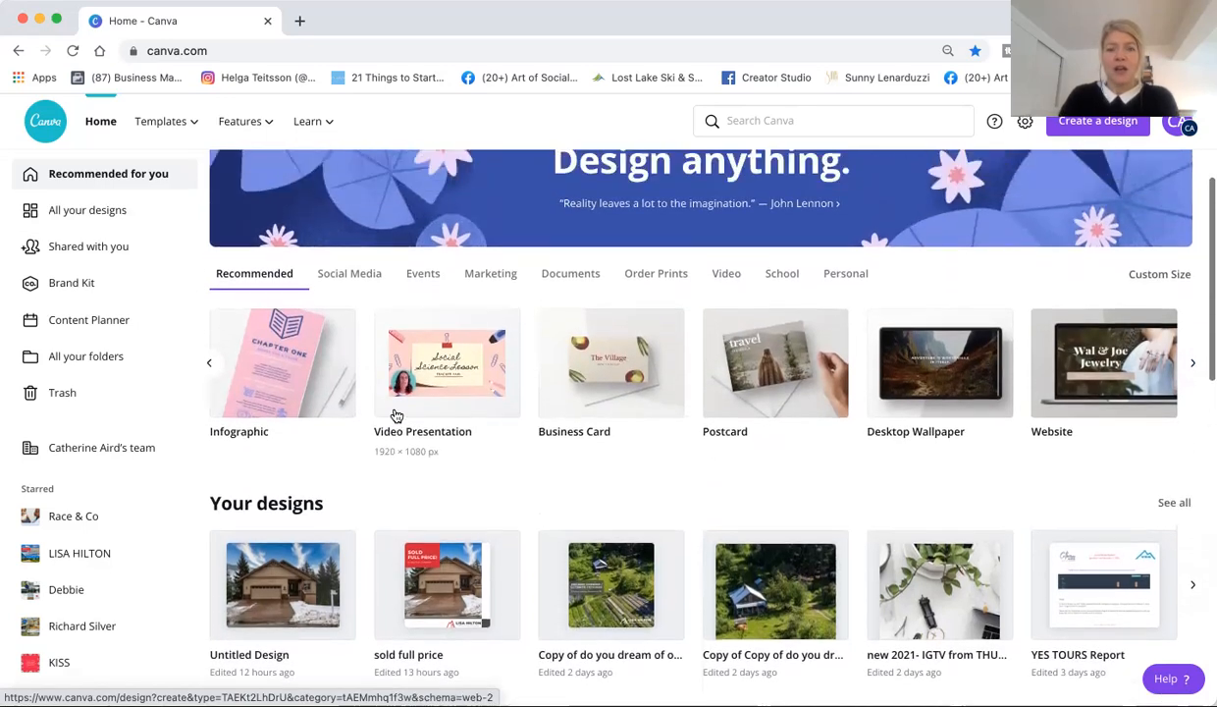
{"action": "scroll", "coordinate": [397, 417], "scroll_direction": "up", "scroll_amount": 2}
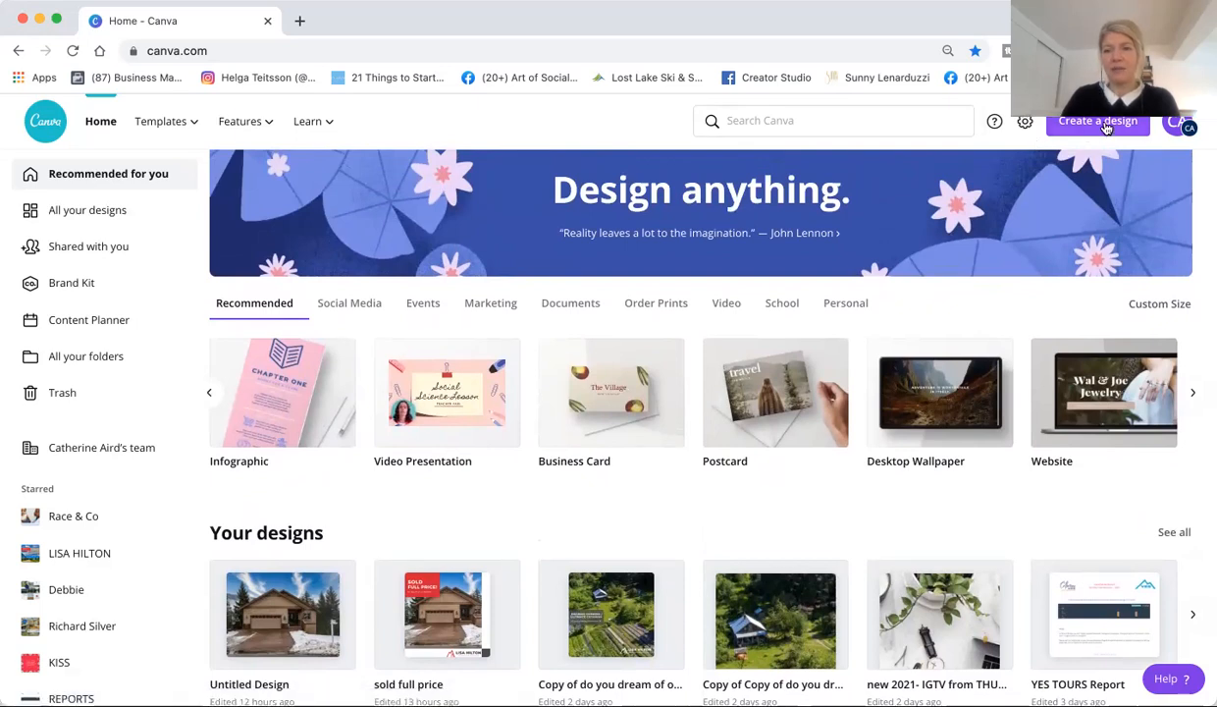
Create a new blank design of the Instagram Post type.
{"action": "left_click", "coordinate": [1108, 129]}
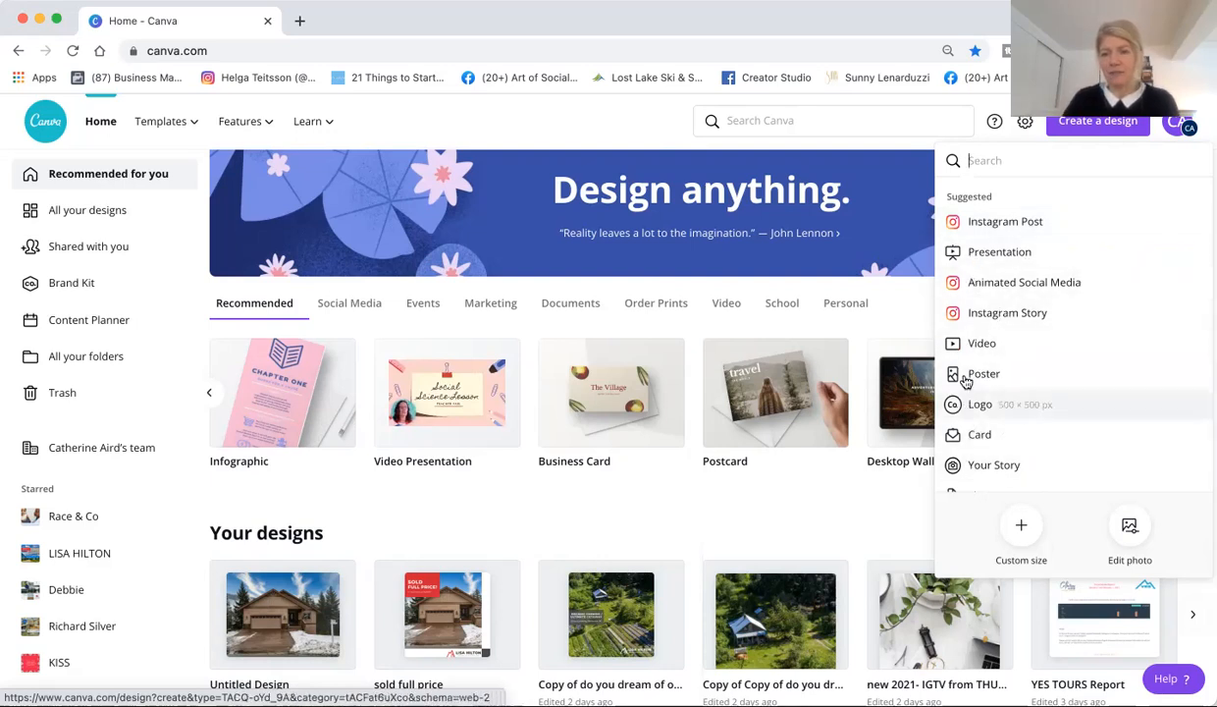
{"action": "left_click", "coordinate": [967, 223]}
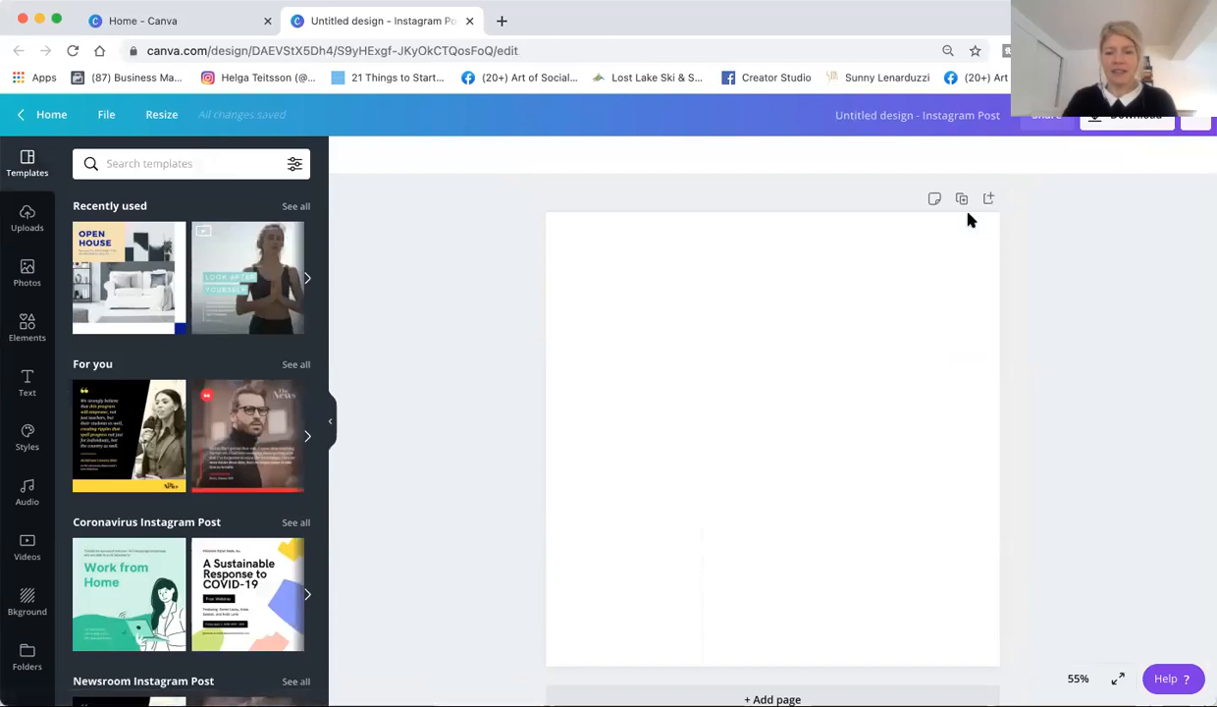
{"action": "scroll", "coordinate": [638, 572], "scroll_direction": "down", "scroll_amount": 1}
{"action": "scroll", "coordinate": [638, 572], "scroll_direction": "up", "scroll_amount": 1}
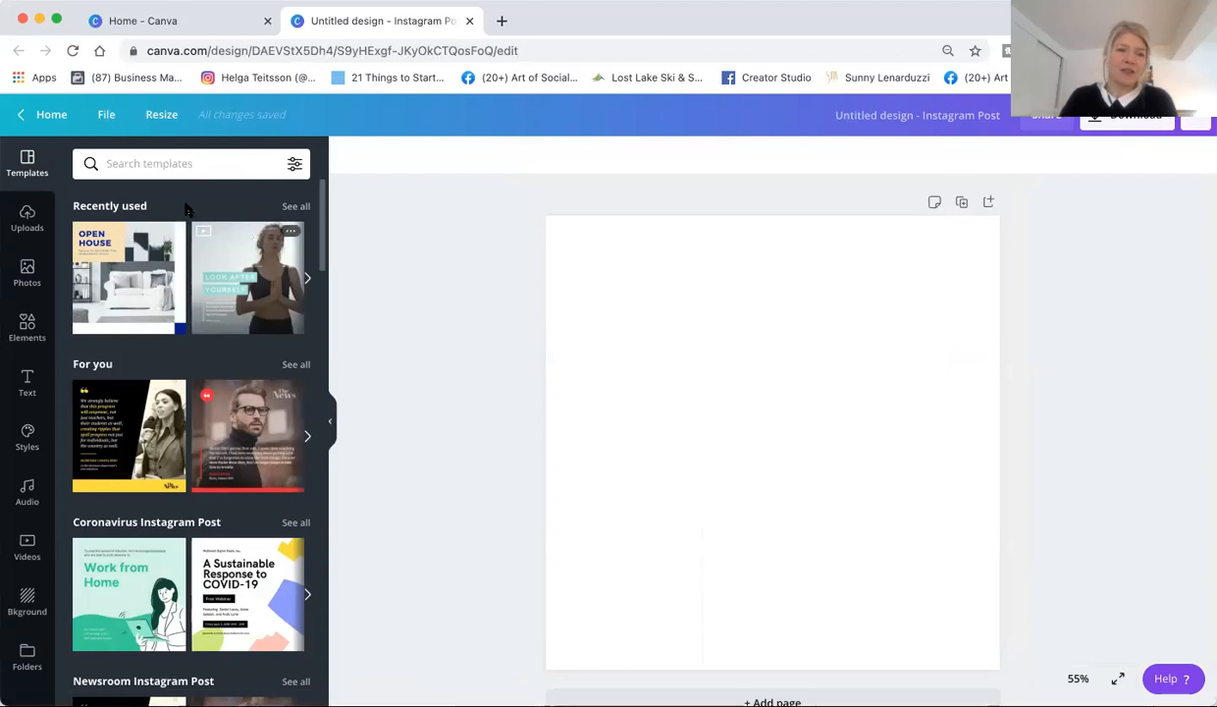
Search the templates for "real estate" and apply the Open House template with the white sofa to the page.
{"action": "left_click", "coordinate": [169, 164]}
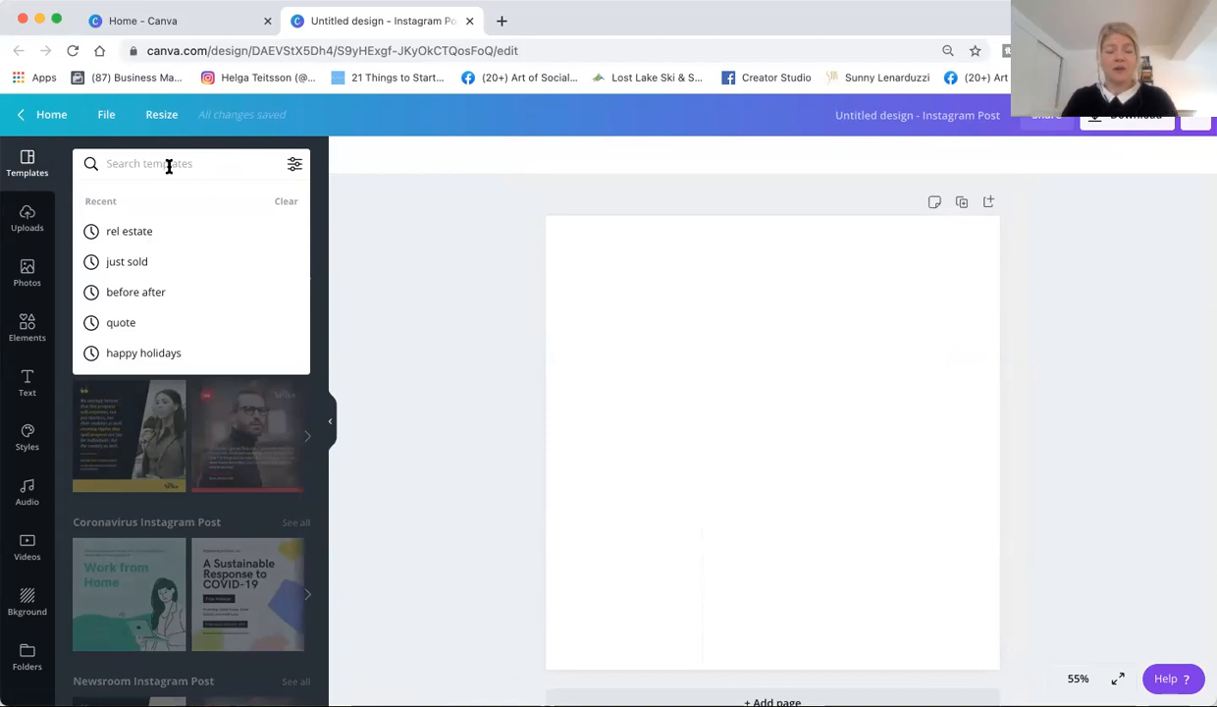
{"action": "type", "text": "real estate"}
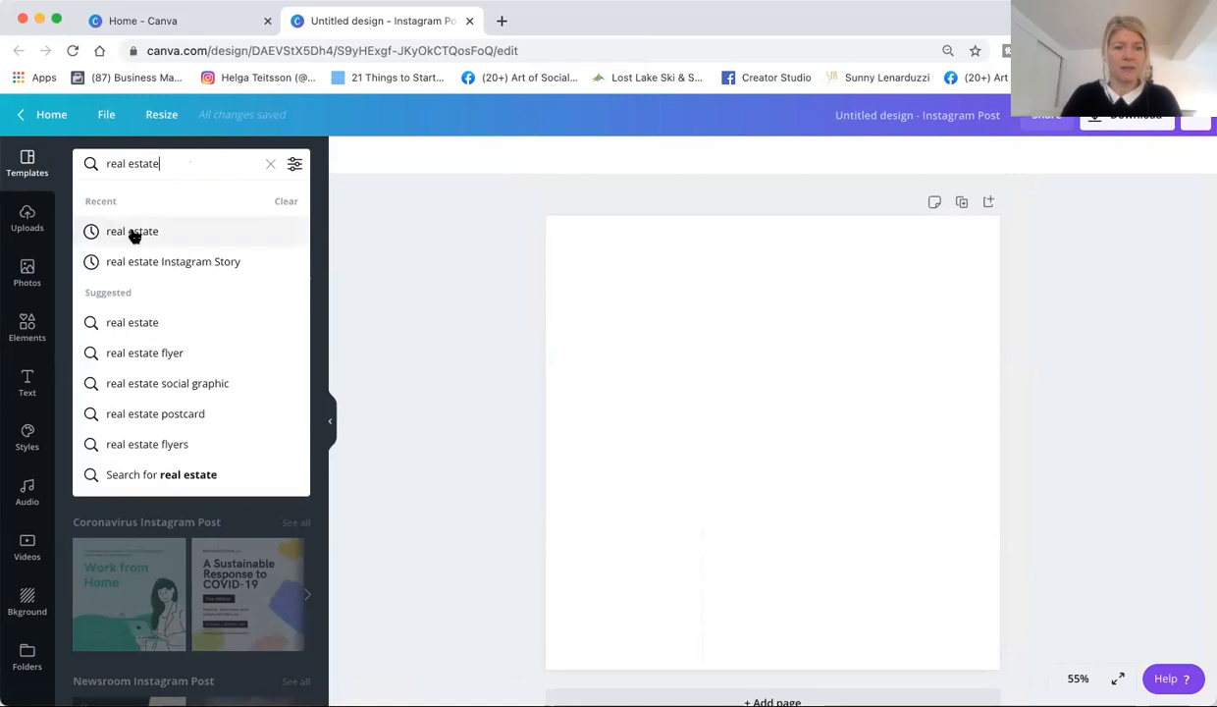
{"action": "left_click", "coordinate": [135, 232]}
{"action": "scroll", "coordinate": [250, 550], "scroll_direction": "down", "scroll_amount": 2}
{"action": "scroll", "coordinate": [250, 550], "scroll_direction": "down", "scroll_amount": 4}
{"action": "scroll", "coordinate": [250, 550], "scroll_direction": "down", "scroll_amount": 2}
{"action": "scroll", "coordinate": [250, 549], "scroll_direction": "up", "scroll_amount": 2}
{"action": "scroll", "coordinate": [250, 550], "scroll_direction": "up", "scroll_amount": 4}
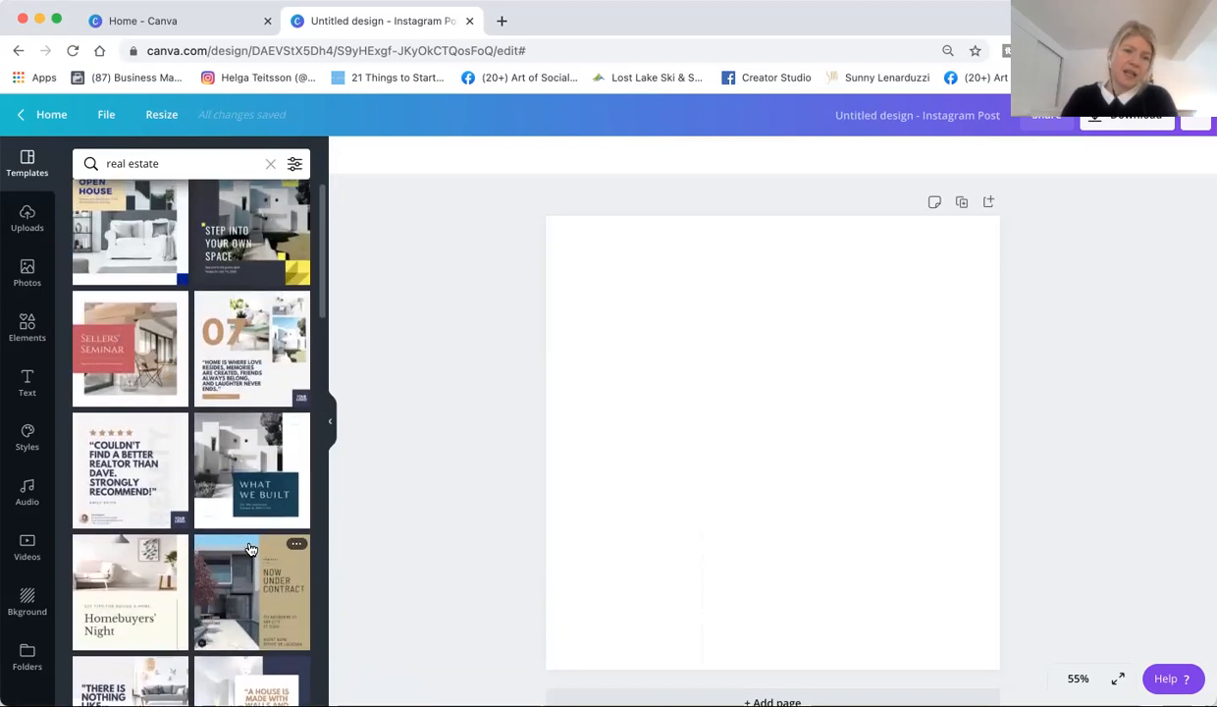
{"action": "scroll", "coordinate": [250, 550], "scroll_direction": "up", "scroll_amount": 1}
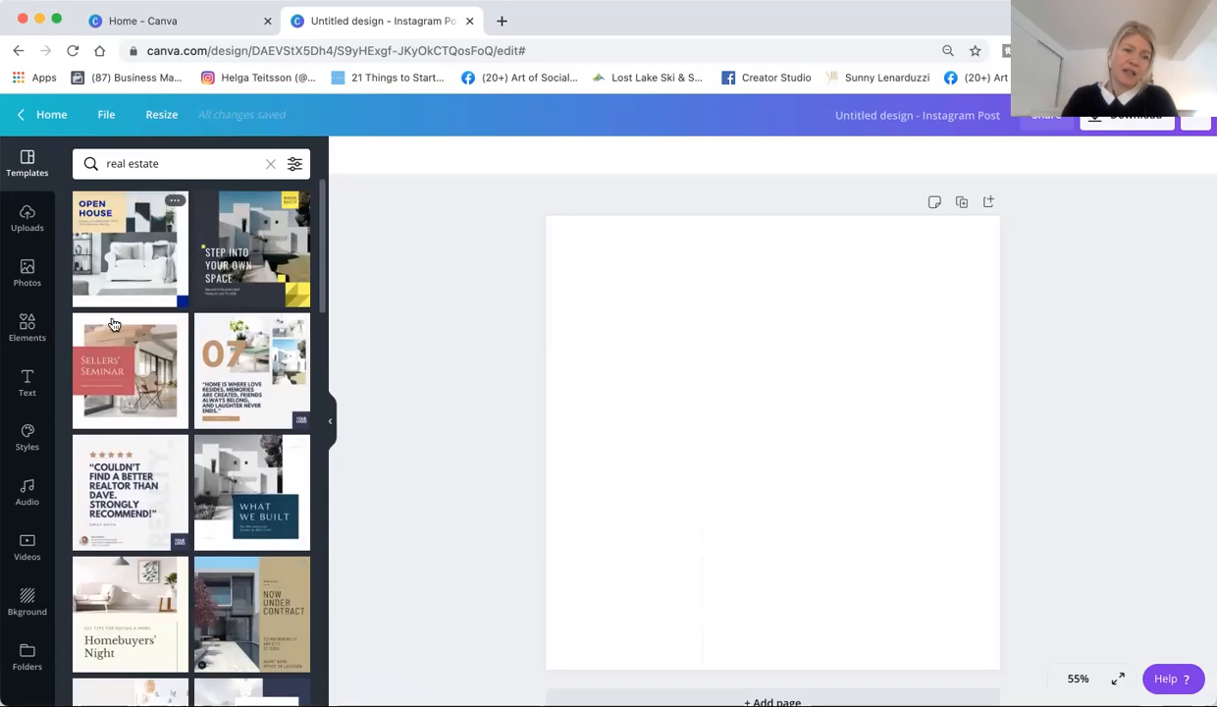
{"action": "scroll", "coordinate": [126, 412], "scroll_direction": "down", "scroll_amount": 2}
{"action": "scroll", "coordinate": [126, 416], "scroll_direction": "up", "scroll_amount": 2}
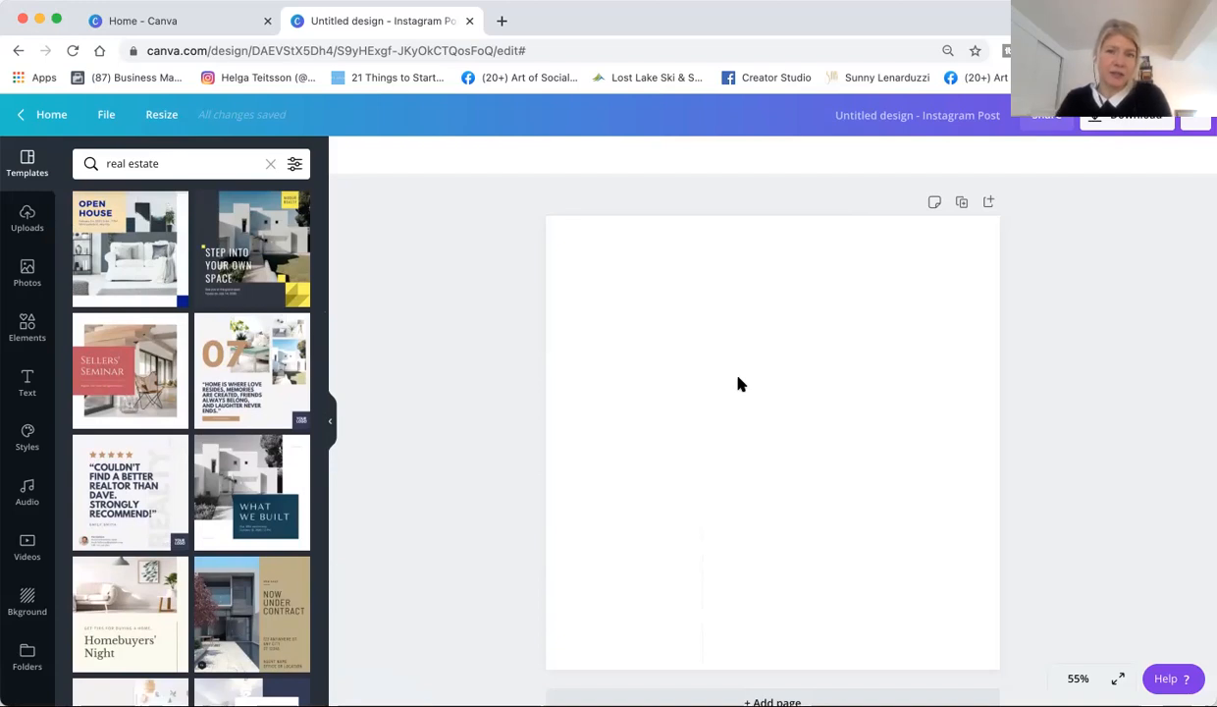
{"action": "left_click", "coordinate": [142, 272]}
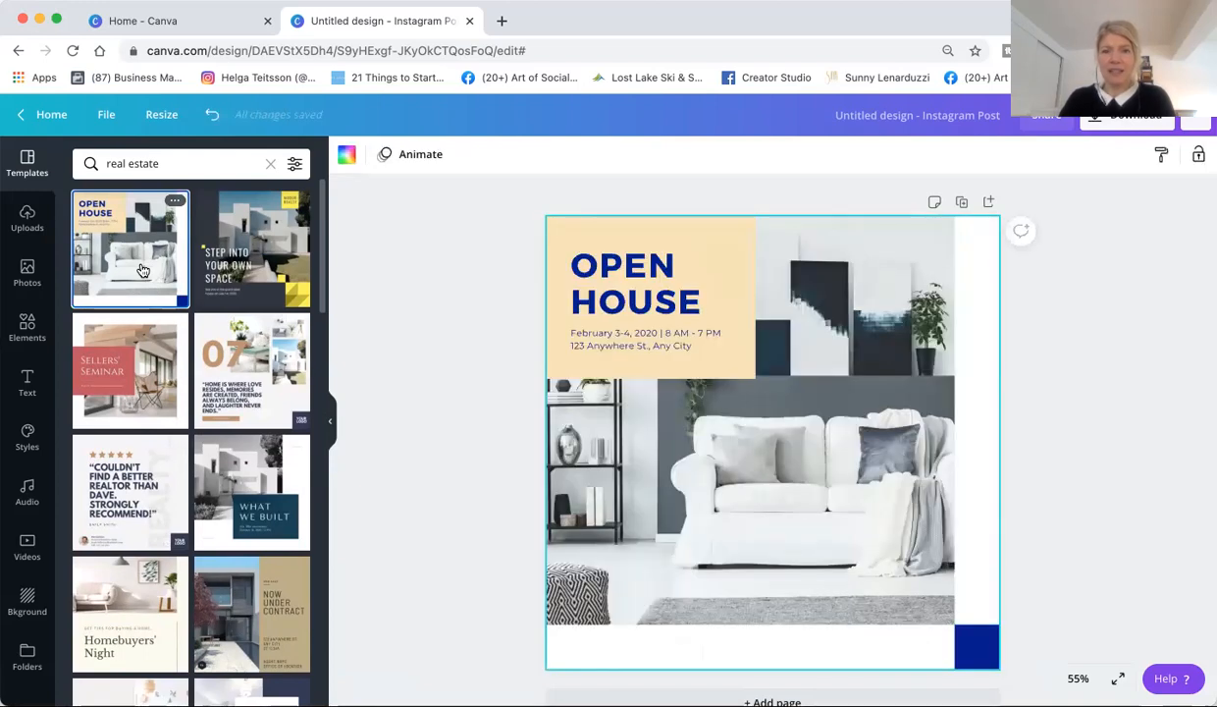
{"action": "left_click", "coordinate": [454, 328]}
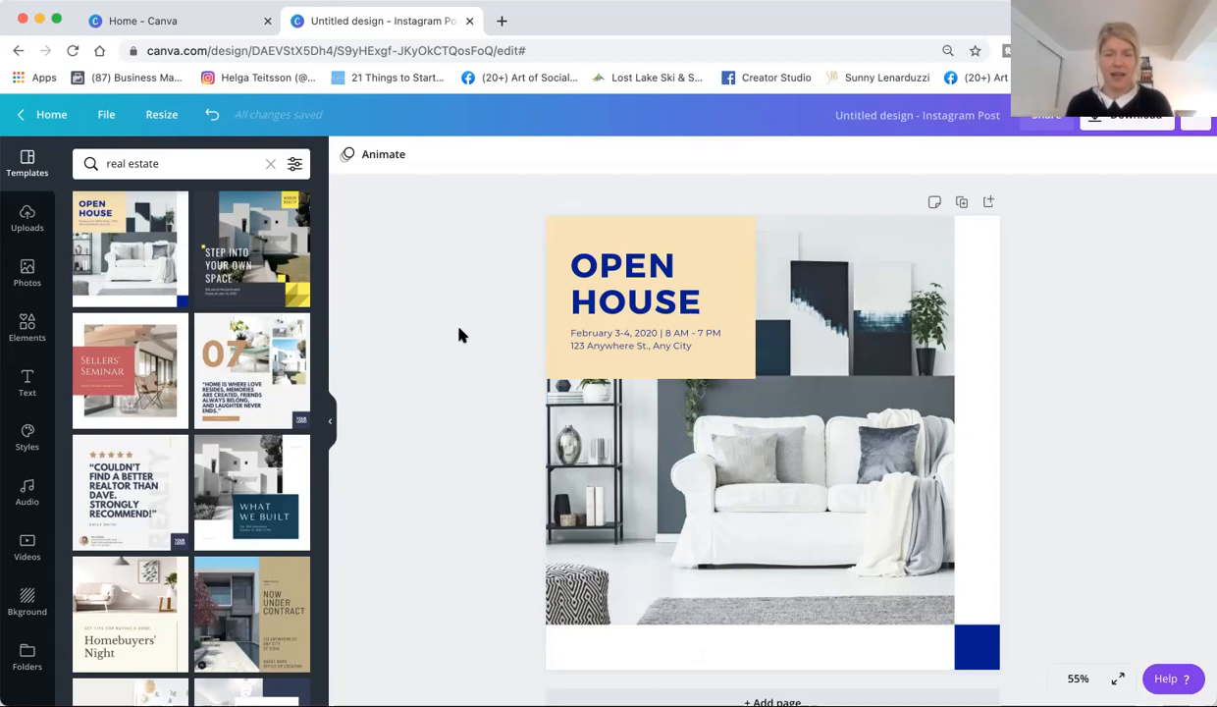
Replace the "OPEN HOUSE" heading text with "JUST SOLD".
{"action": "left_click", "coordinate": [652, 302]}
{"action": "double_click", "coordinate": [677, 302]}
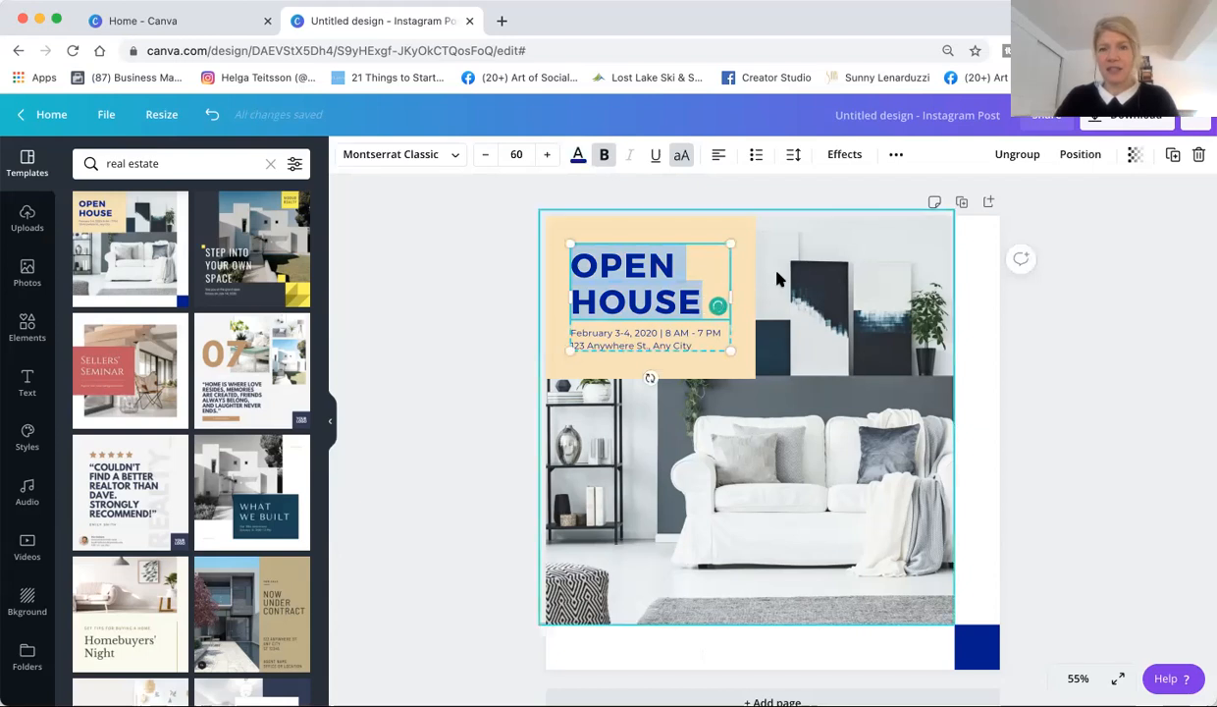
{"action": "left_click", "coordinate": [657, 290]}
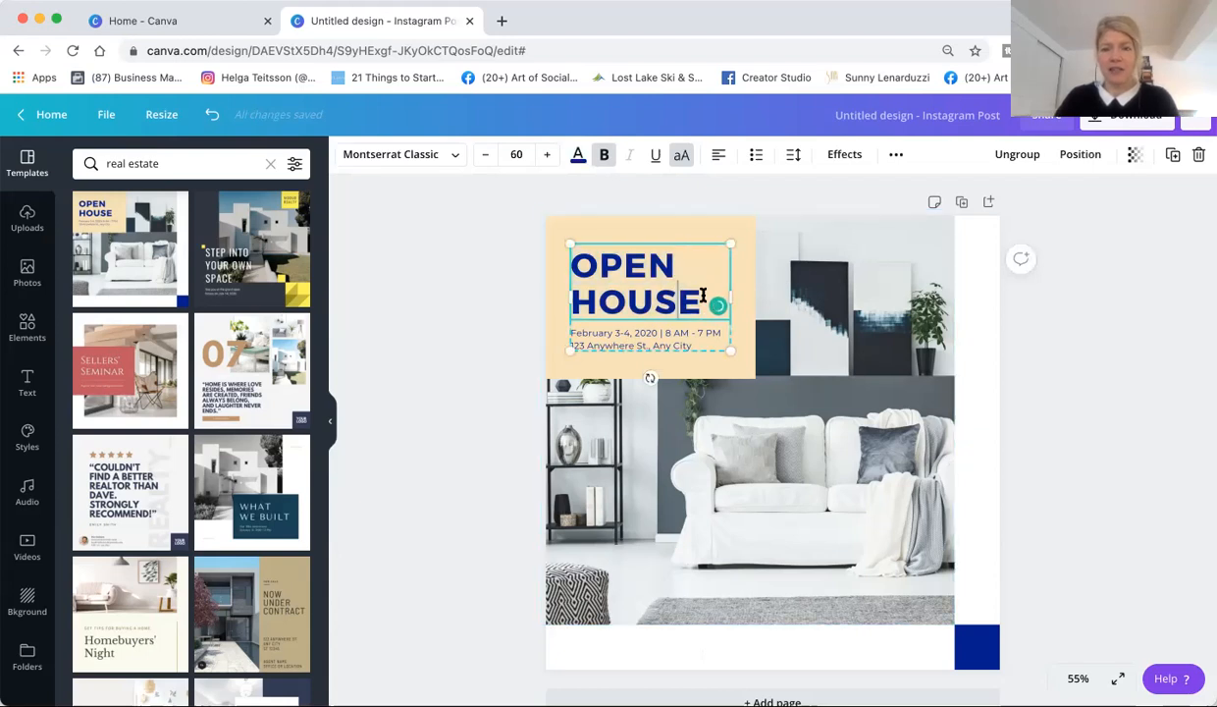
{"action": "key", "text": "ctrl+a"}
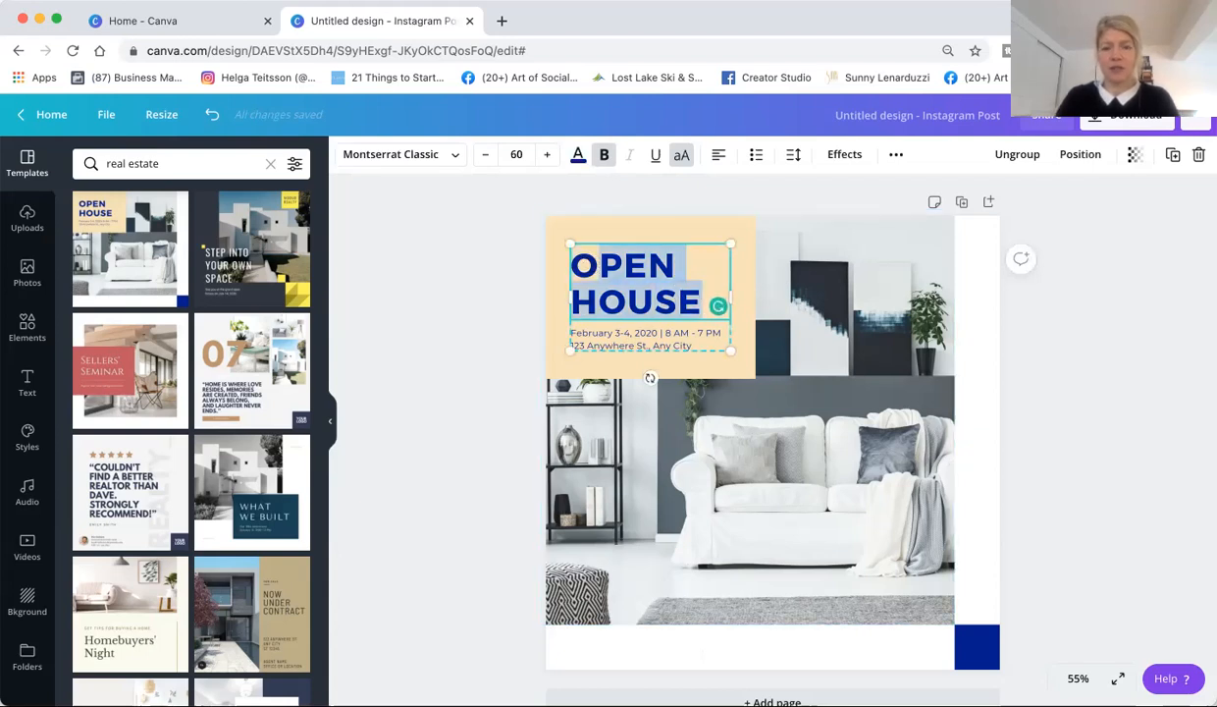
{"action": "type", "text": "O"}
{"action": "key", "text": "BackSpace"}
{"action": "type", "text": "JUS"}
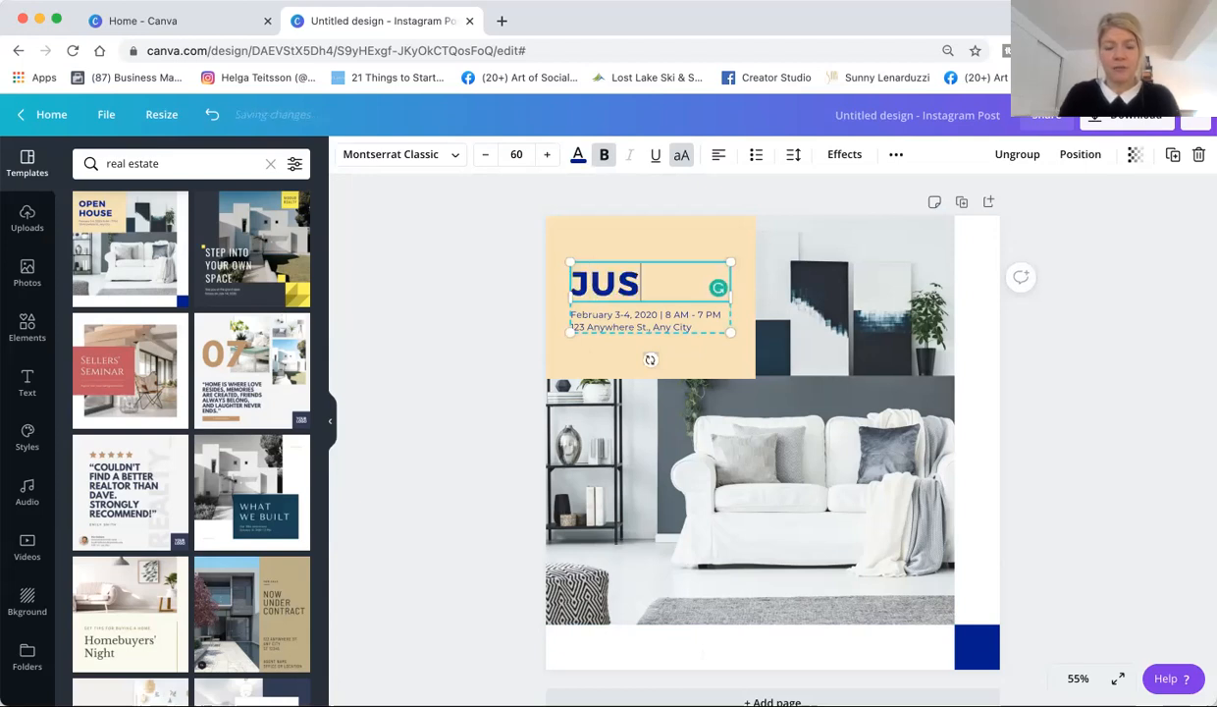
{"action": "type", "text": "T SOLD"}
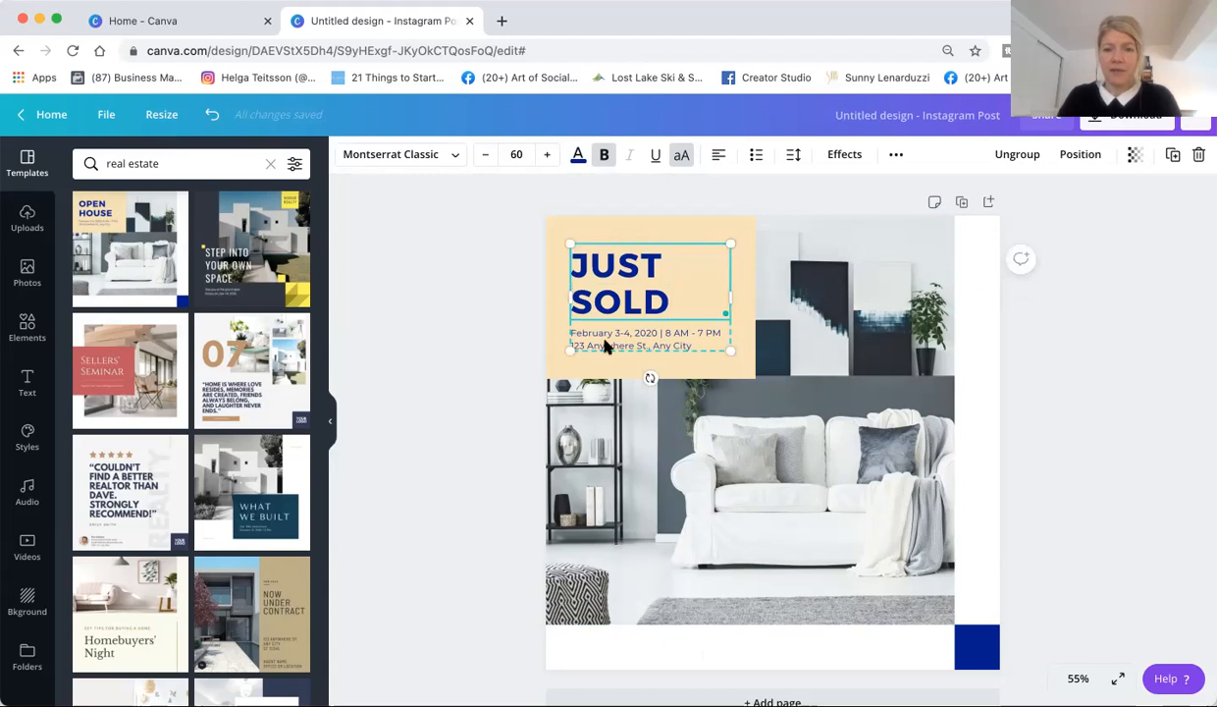
Replace the date and address lines under the heading with "for asking price under a month".
{"action": "left_click", "coordinate": [682, 342]}
{"action": "double_click", "coordinate": [690, 340]}
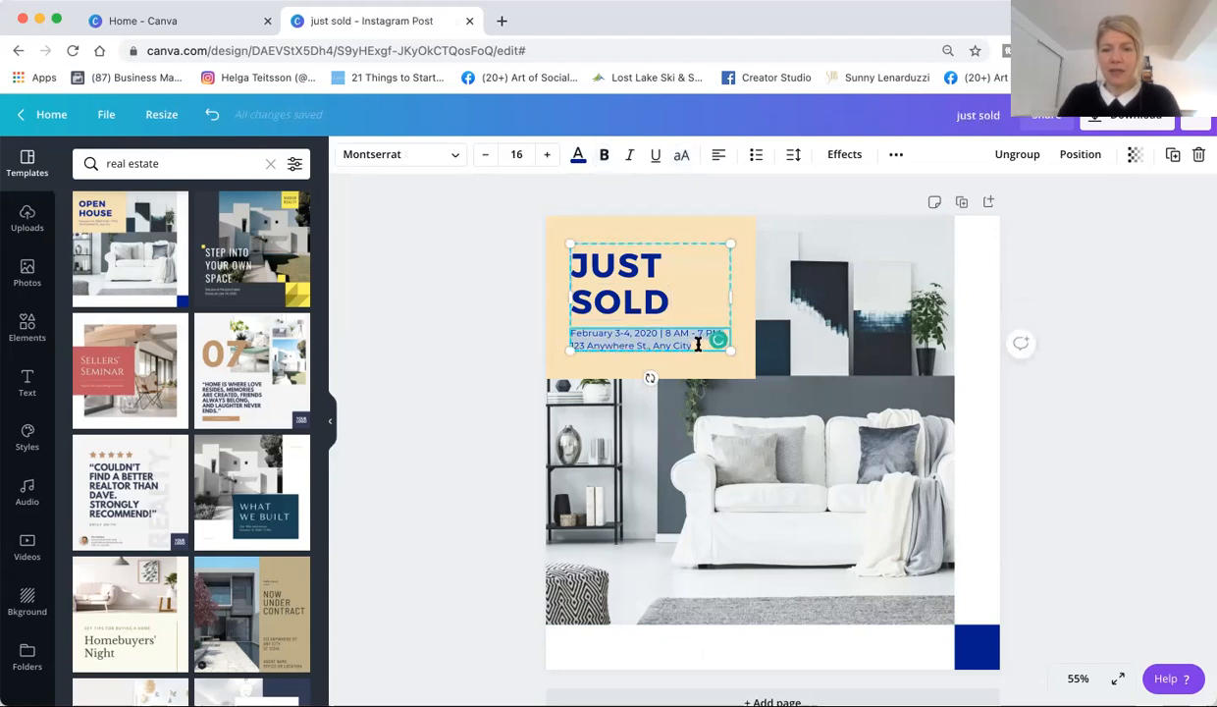
{"action": "key", "text": "BackSpace"}
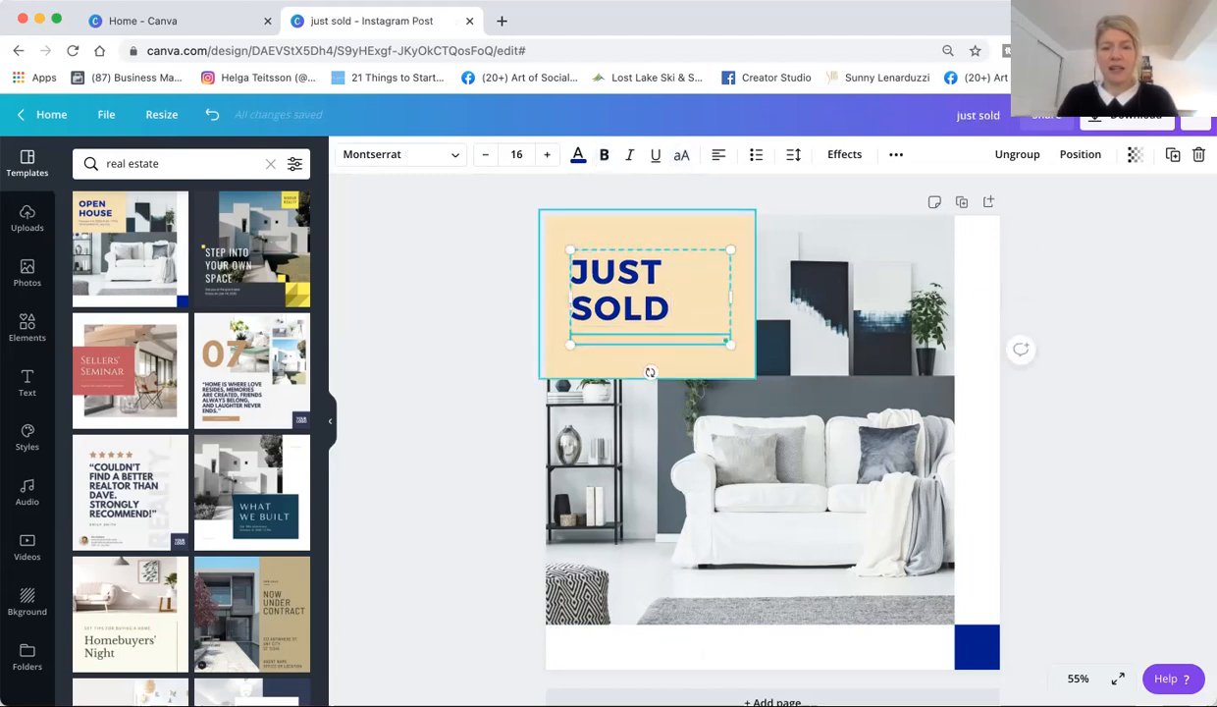
{"action": "type", "text": "or askin"}
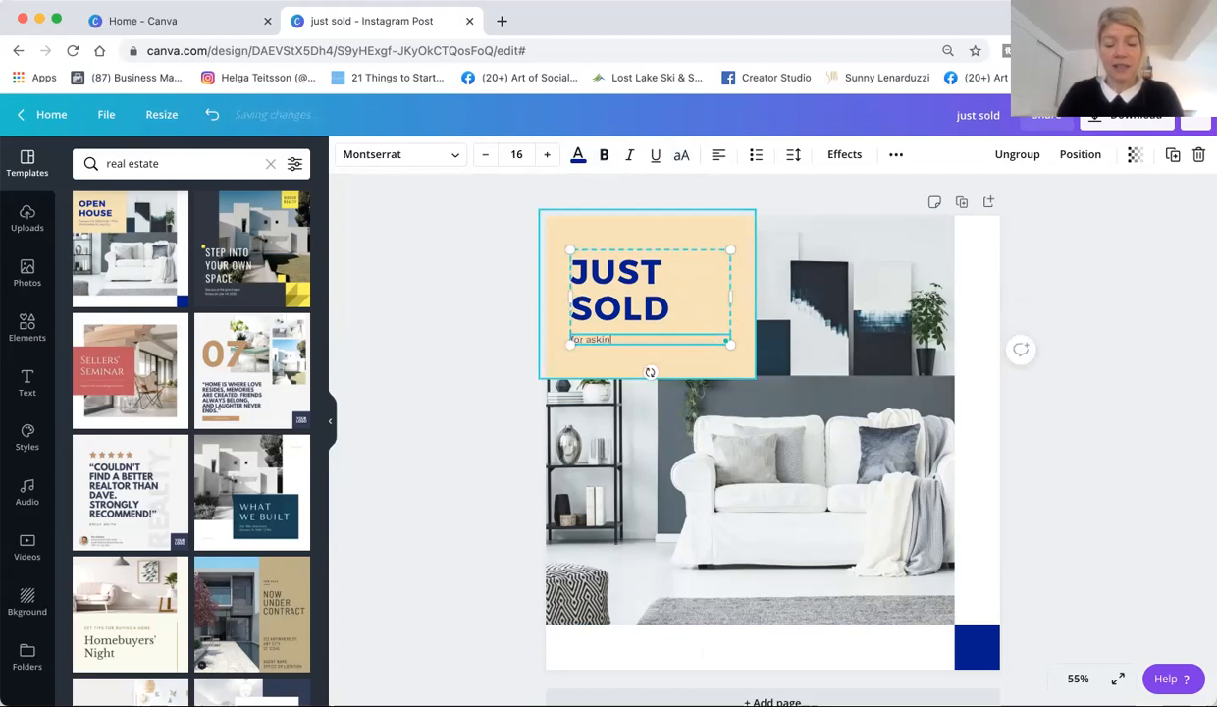
{"action": "type", "text": "g price under"}
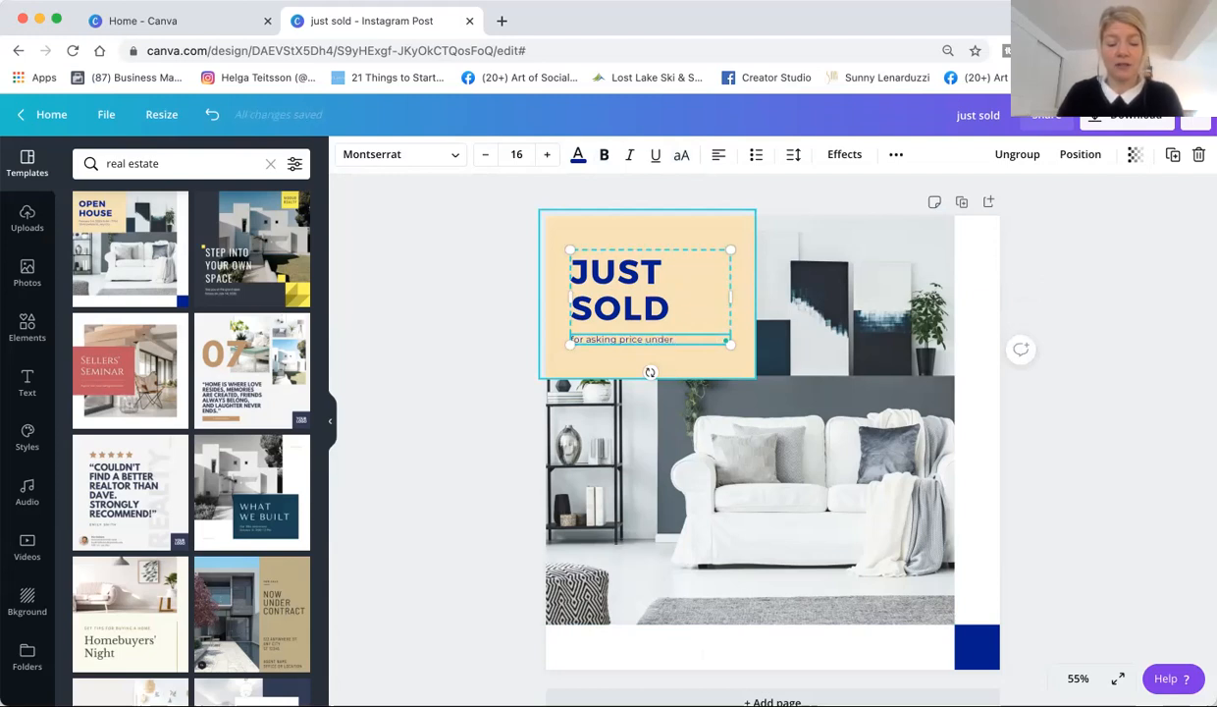
{"action": "type", "text": " a month"}
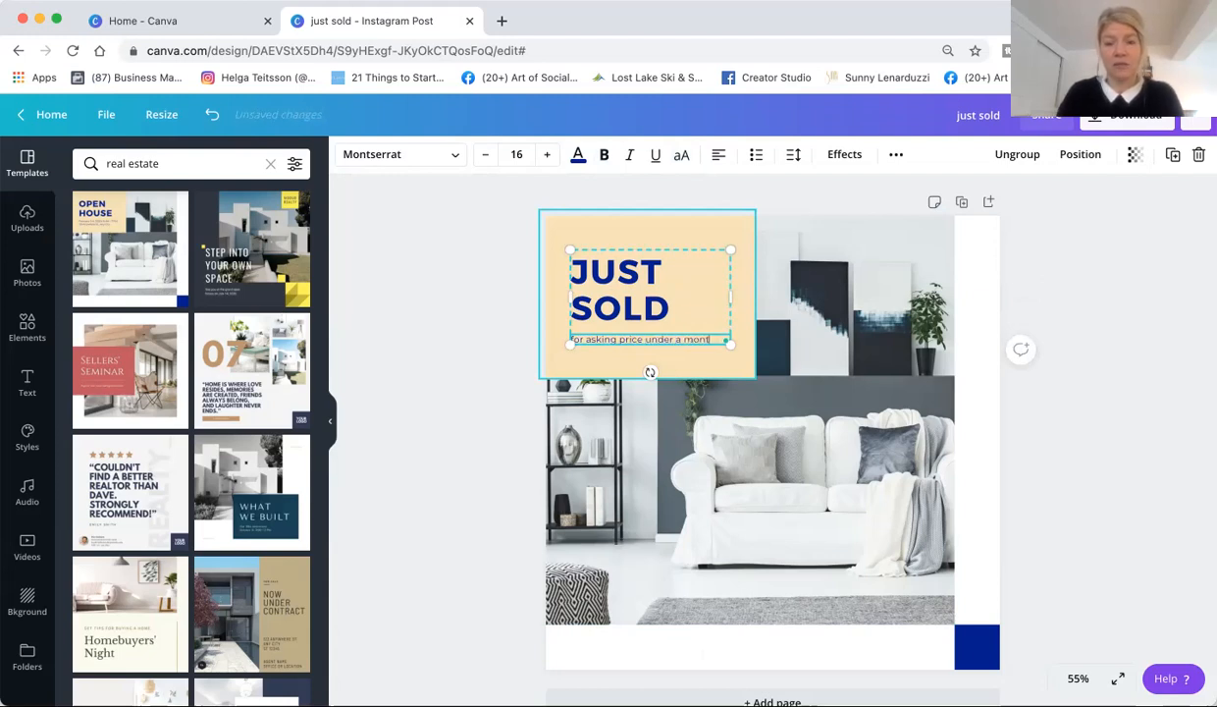
Change the ending of the line under the heading so it reads "for asking price in 2 weeks".
{"action": "key", "text": "BackSpace"}
{"action": "key", "text": "BackSpace"}
{"action": "key", "text": "BackSpace"}
{"action": "key", "text": "BackSpace"}
{"action": "key", "text": "BackSpace"}
{"action": "key", "text": "BackSpace"}
{"action": "key", "text": "BackSpace"}
{"action": "type", "text": "in"}
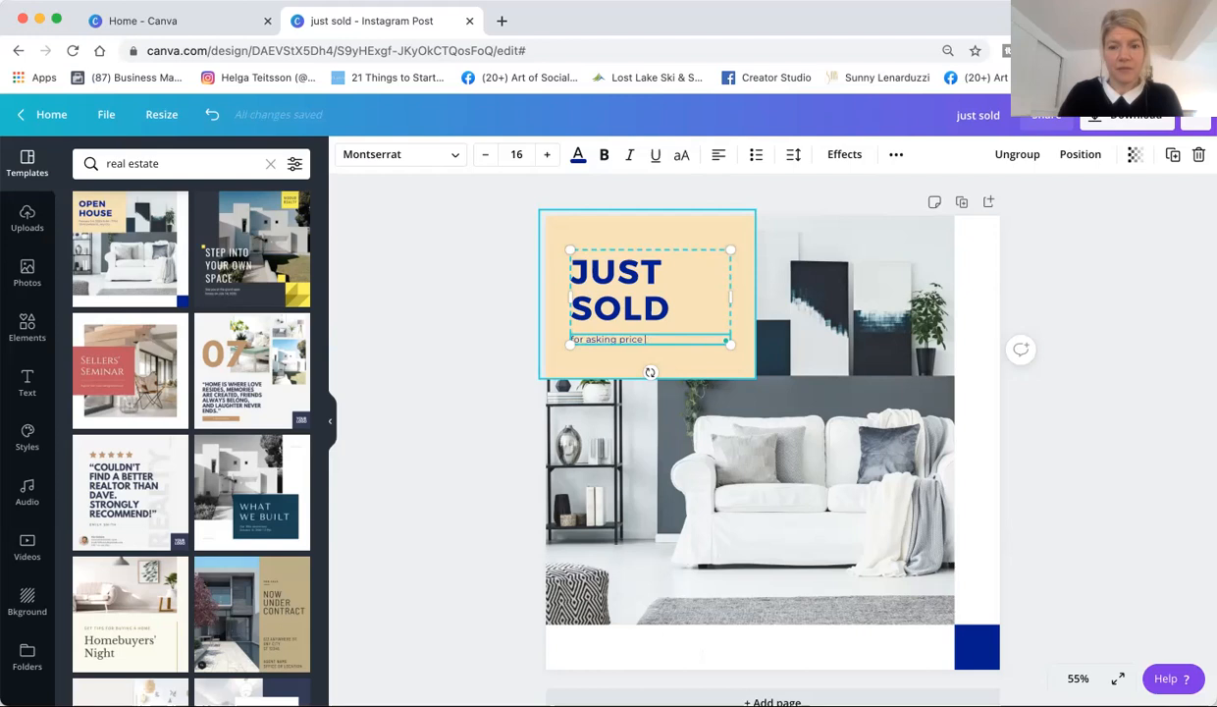
{"action": "type", "text": " 2 week"}
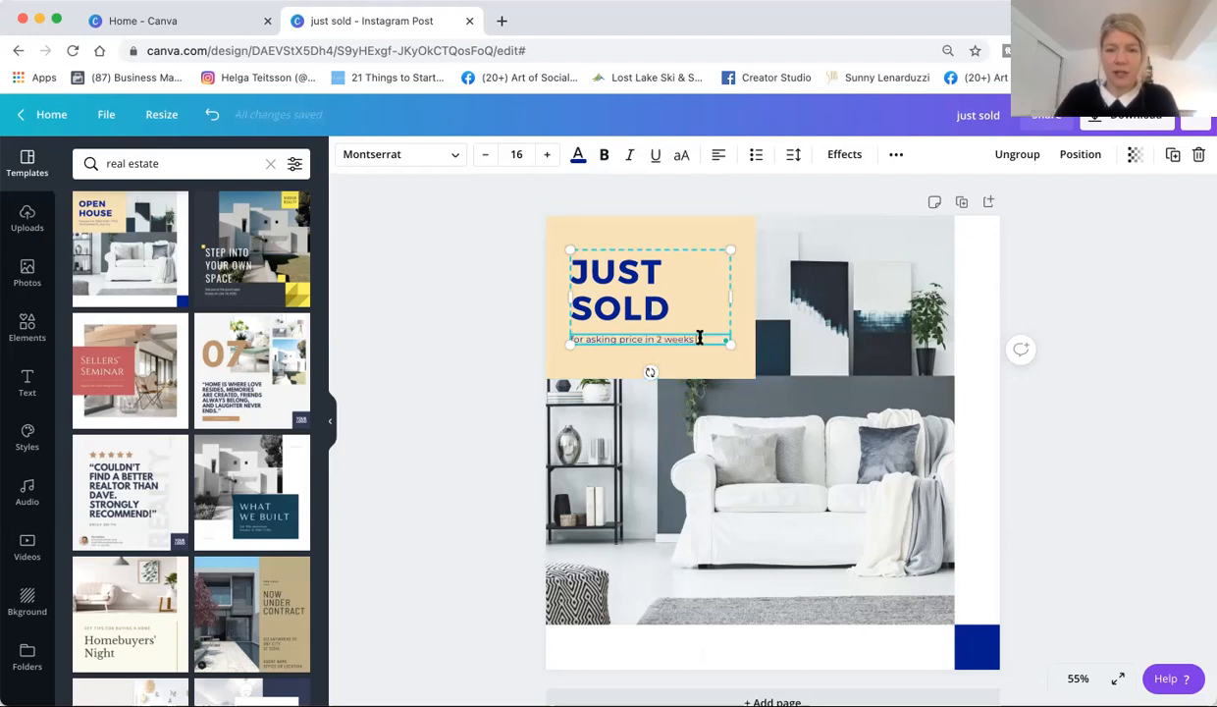
{"action": "type", "text": "s"}
{"action": "left_click_drag", "start_coordinate": [700, 340], "coordinate": [571, 332]}
{"action": "left_click", "coordinate": [466, 348]}
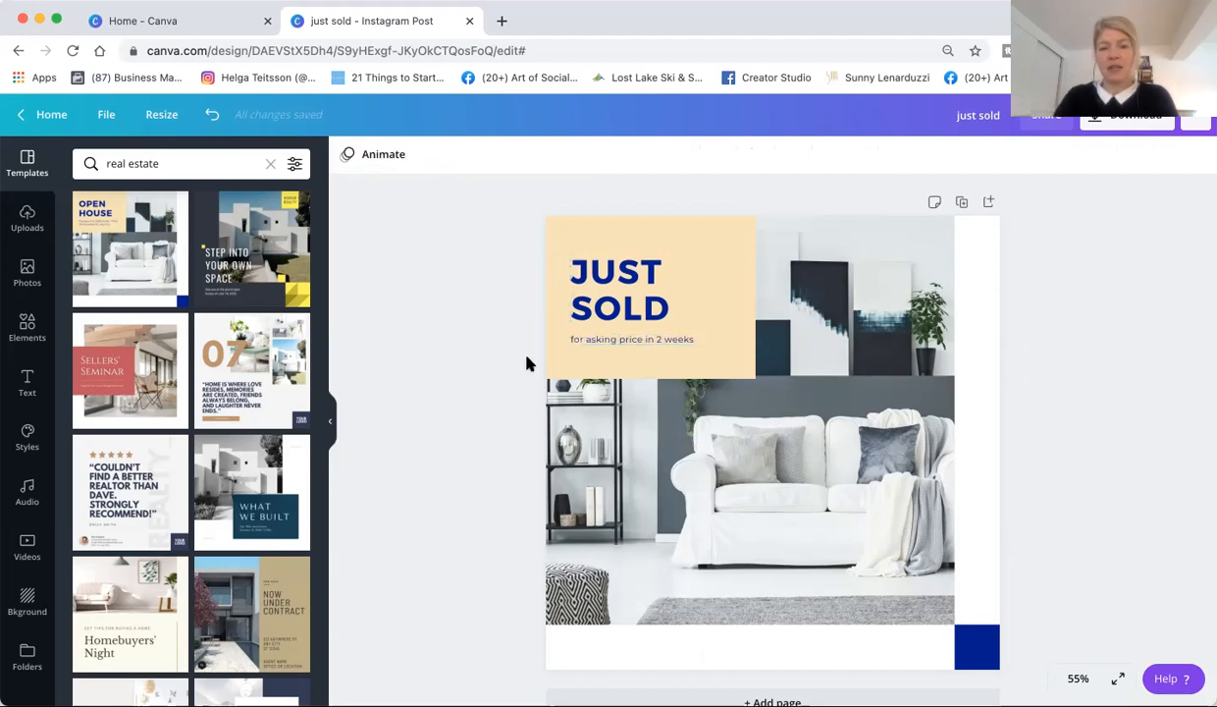
Set the font of the "for asking price in 2 weeks" line to Gill Sans Std Regular.
{"action": "left_click", "coordinate": [617, 344]}
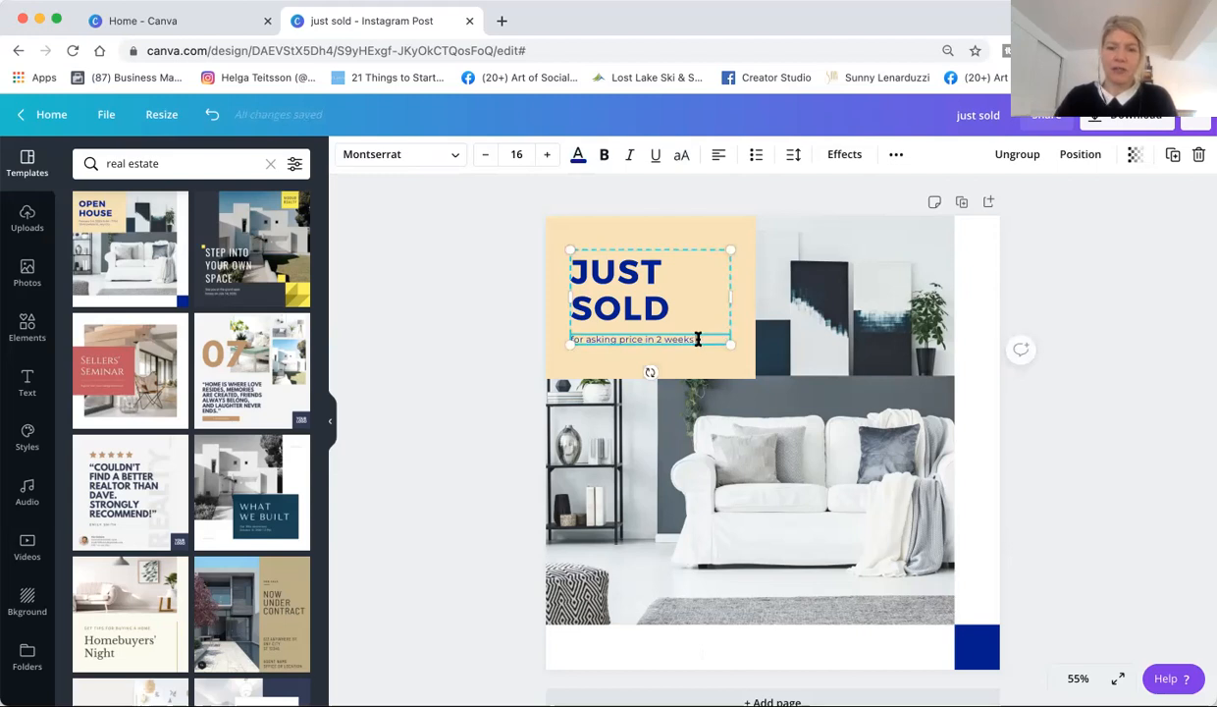
{"action": "double_click", "coordinate": [572, 335]}
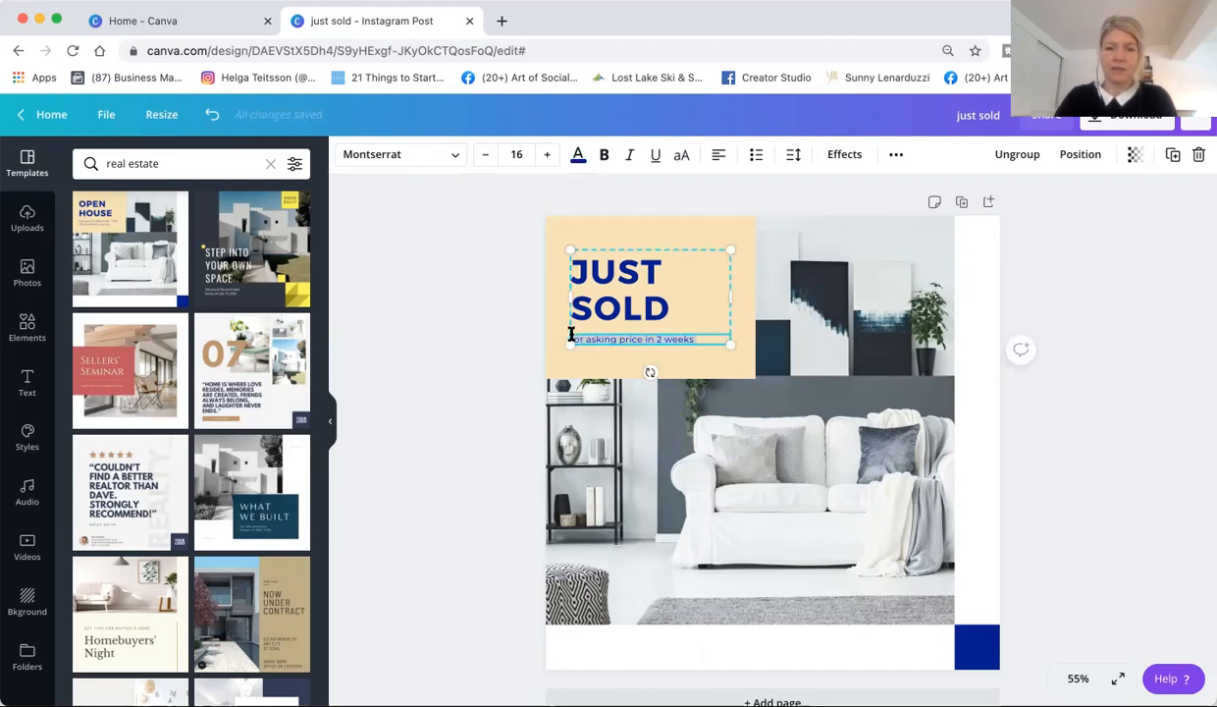
{"action": "left_click", "coordinate": [455, 157]}
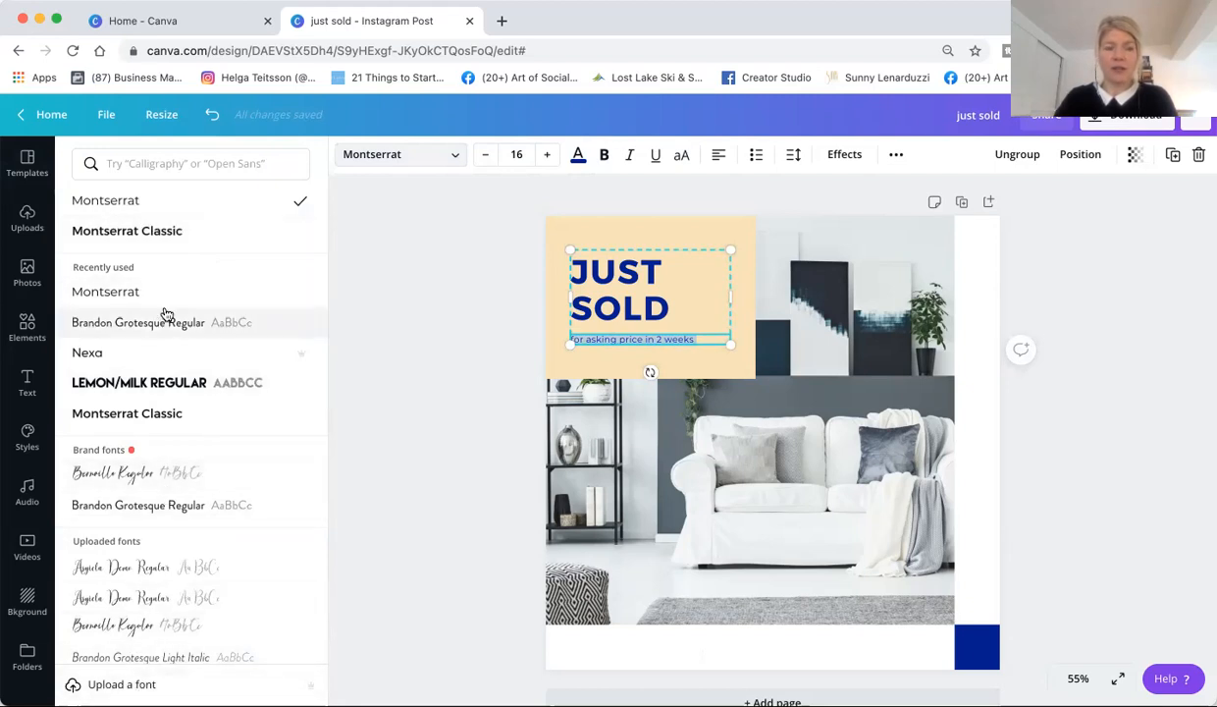
{"action": "scroll", "coordinate": [165, 315], "scroll_direction": "down", "scroll_amount": 2}
{"action": "scroll", "coordinate": [165, 314], "scroll_direction": "up", "scroll_amount": 2}
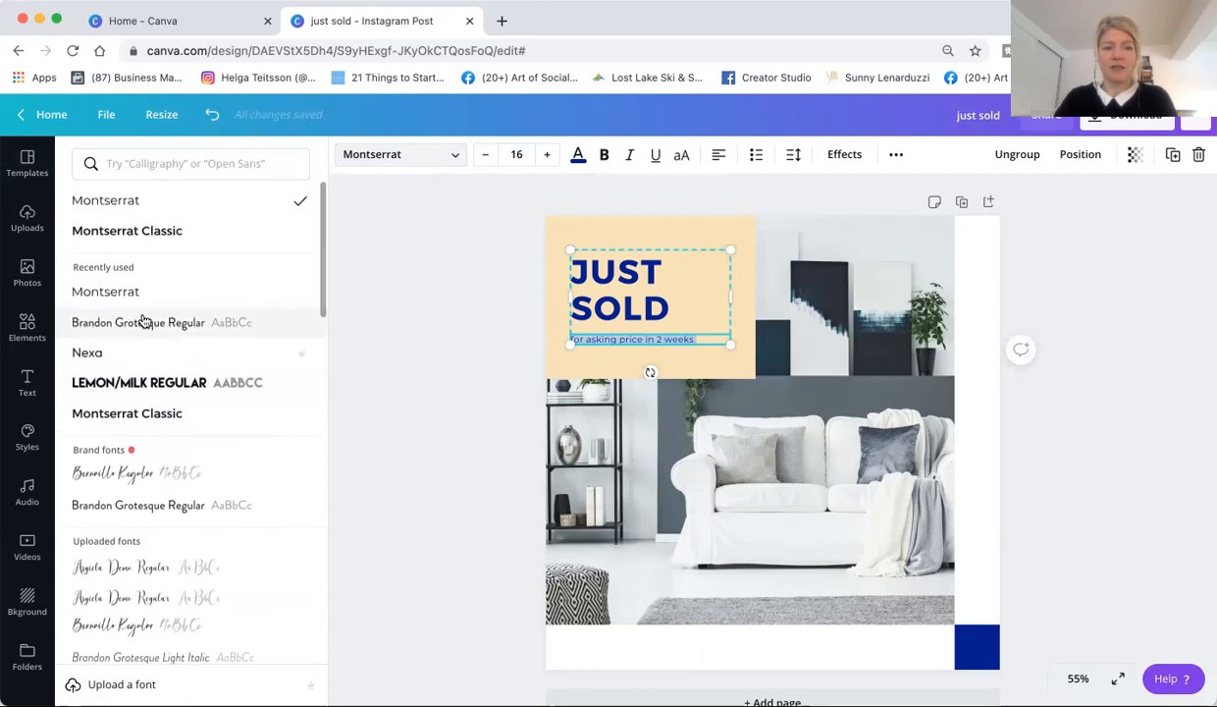
{"action": "scroll", "coordinate": [148, 447], "scroll_direction": "down", "scroll_amount": 4}
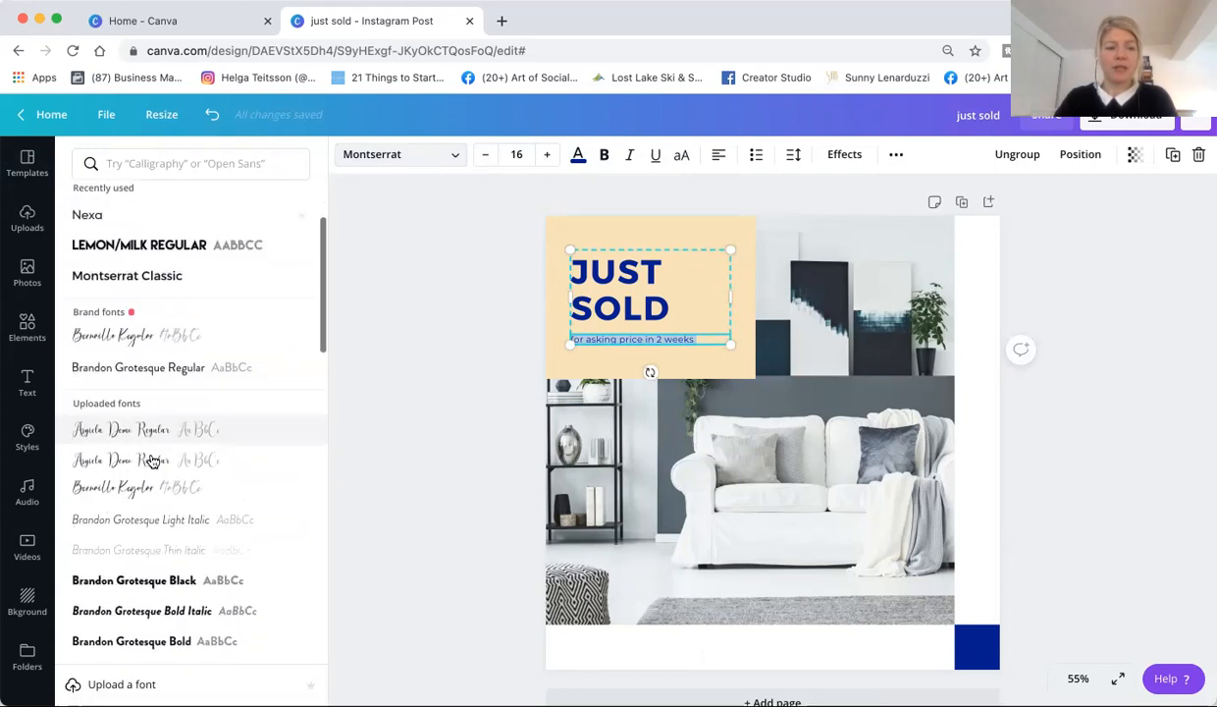
{"action": "scroll", "coordinate": [152, 461], "scroll_direction": "down", "scroll_amount": 8}
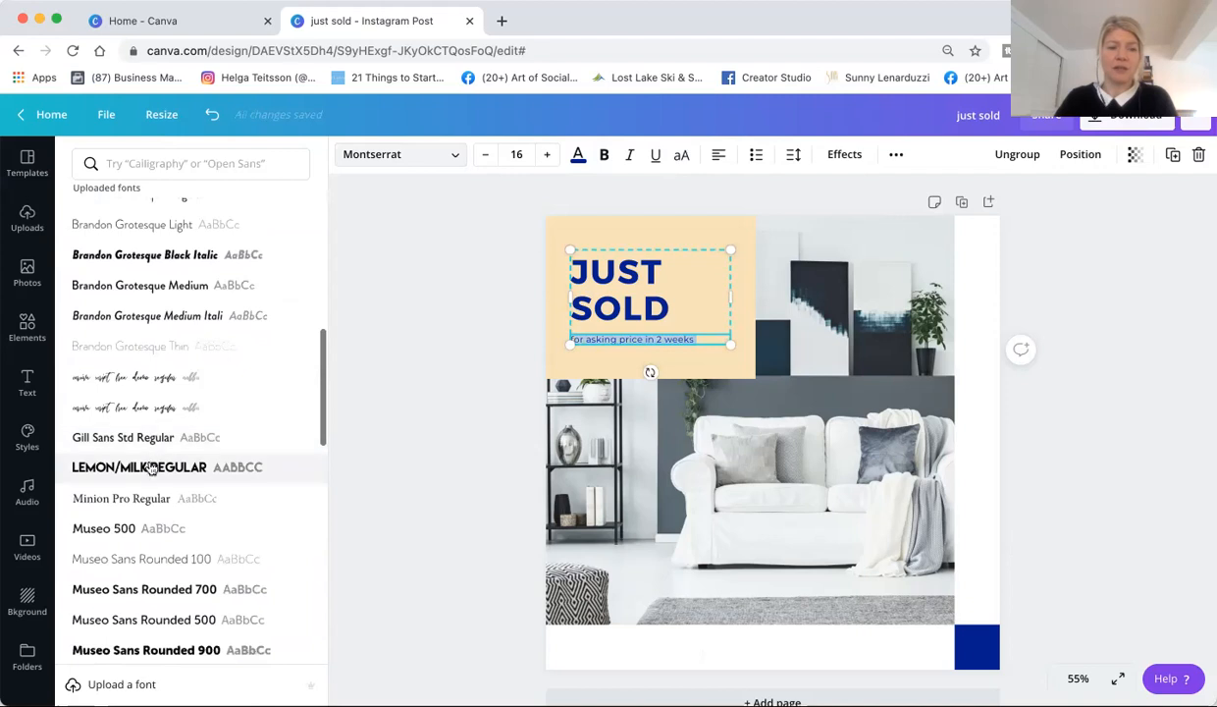
{"action": "left_click", "coordinate": [146, 447]}
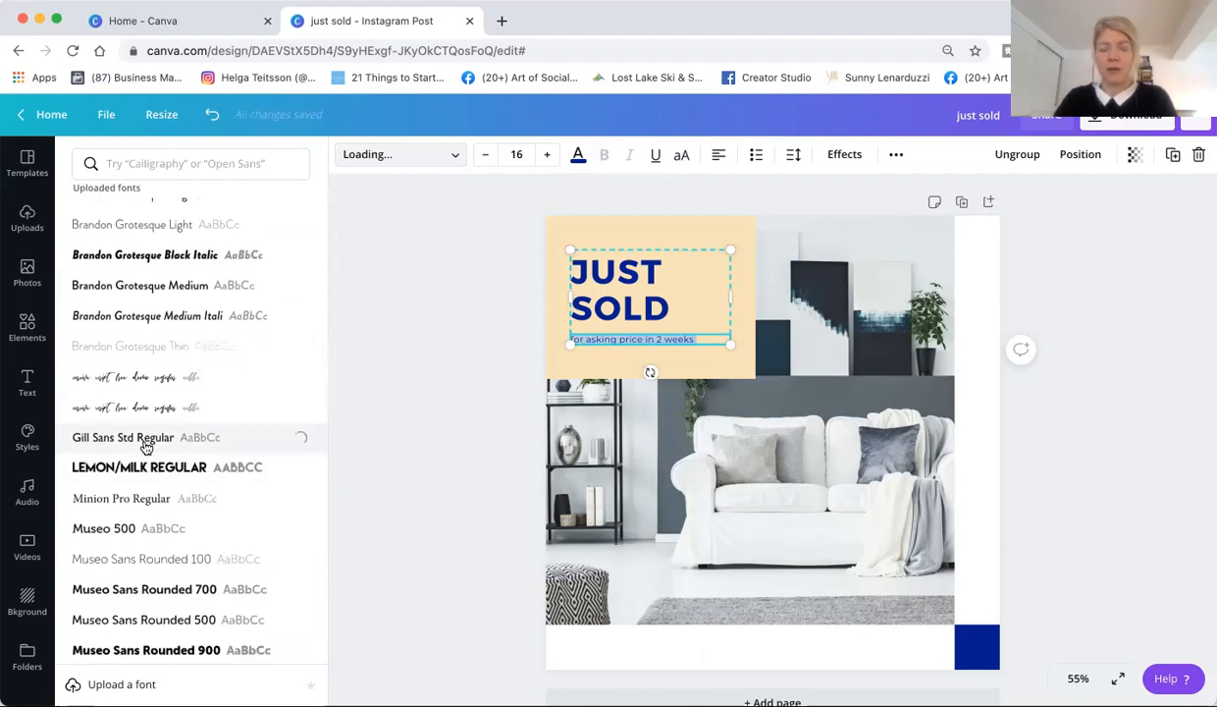
Try the Lemon/Milk Regular font on the line under the heading and undo it.
{"action": "left_click", "coordinate": [157, 469]}
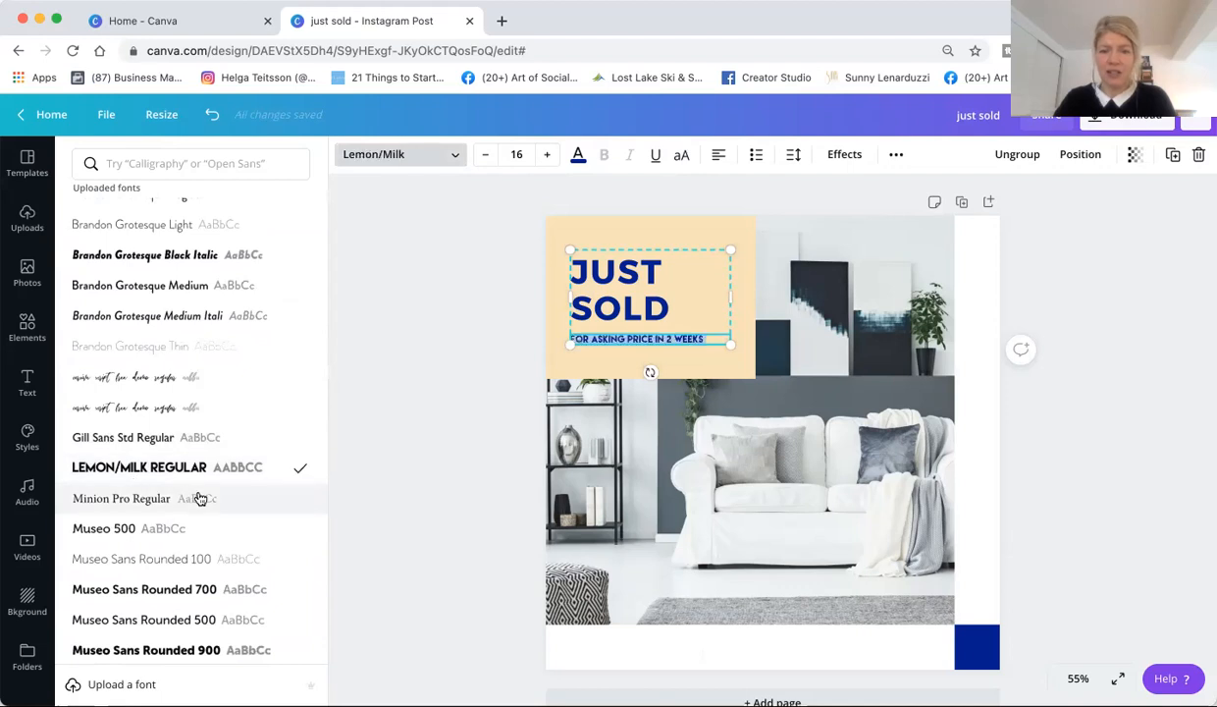
{"action": "left_click", "coordinate": [212, 116]}
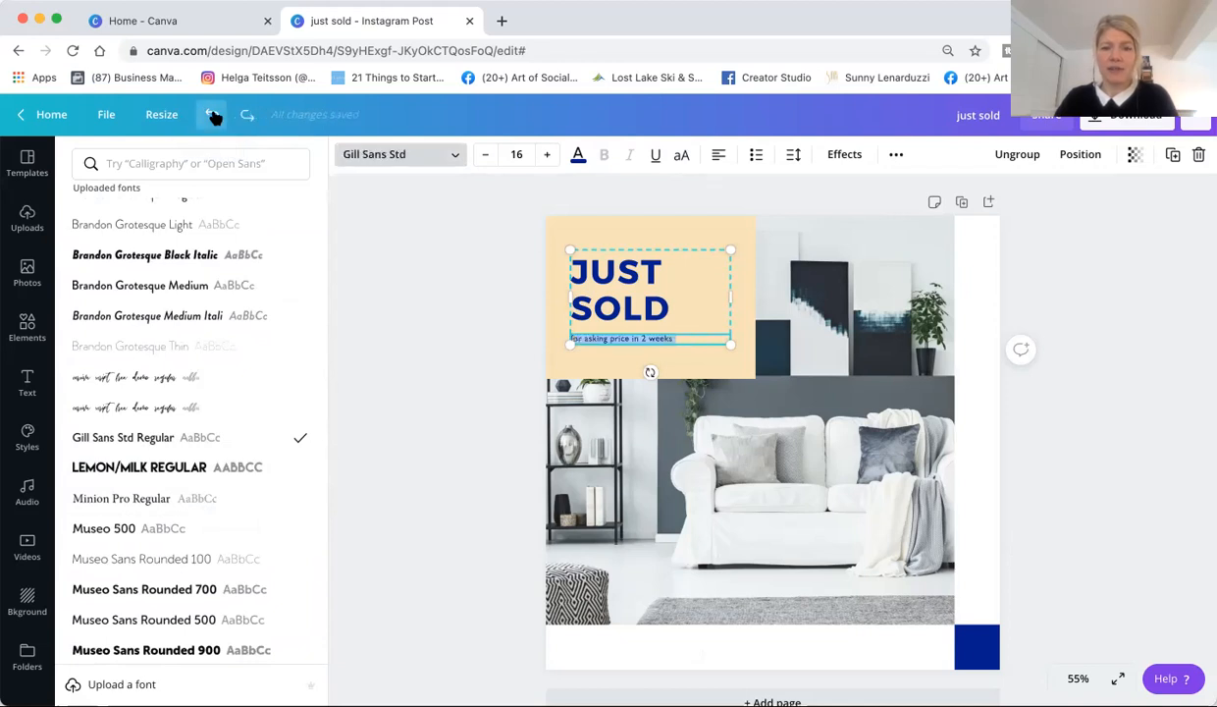
{"action": "scroll", "coordinate": [190, 275], "scroll_direction": "up", "scroll_amount": 5}
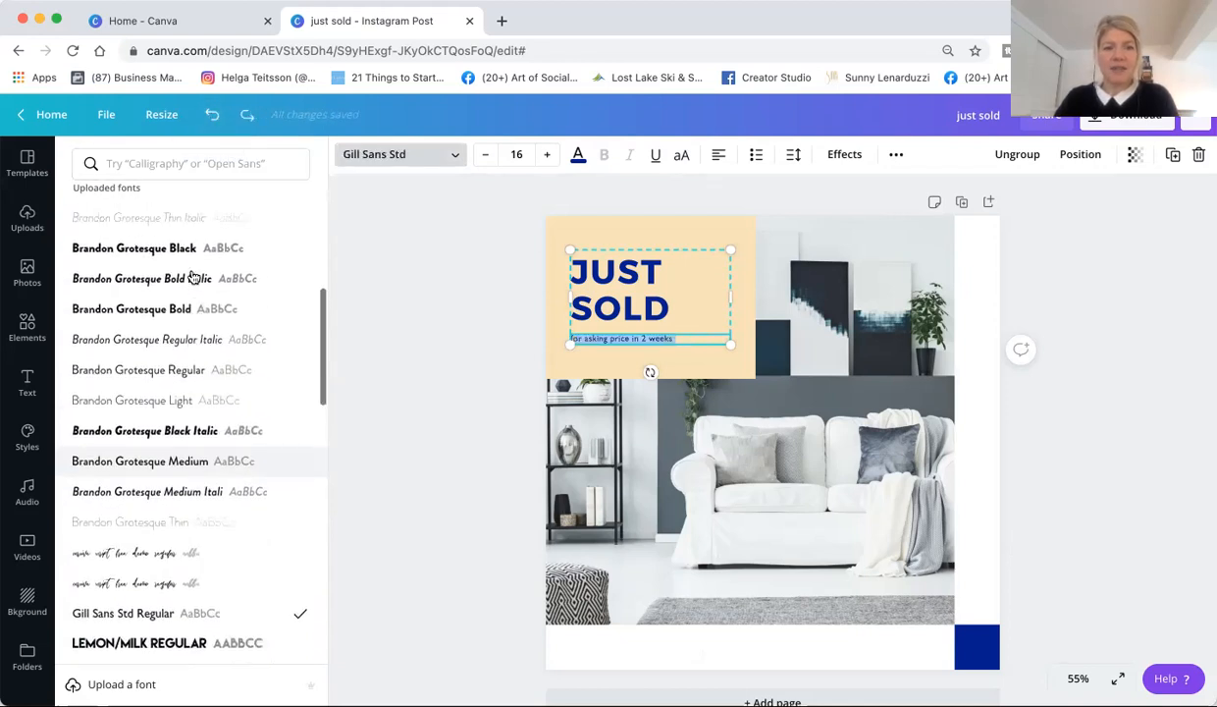
{"action": "scroll", "coordinate": [193, 278], "scroll_direction": "up", "scroll_amount": 1}
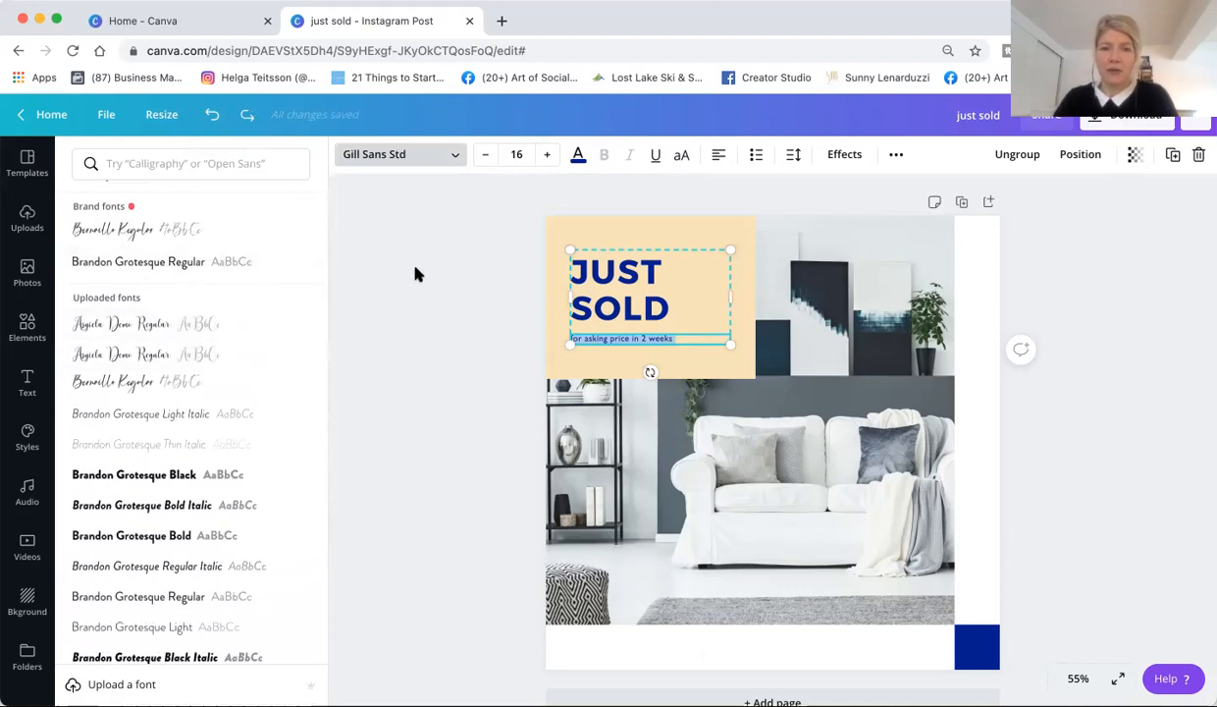
Increase the font size of the "for asking price in 2 weeks" line to 24.
{"action": "left_click", "coordinate": [549, 159]}
{"action": "left_click", "coordinate": [549, 159]}
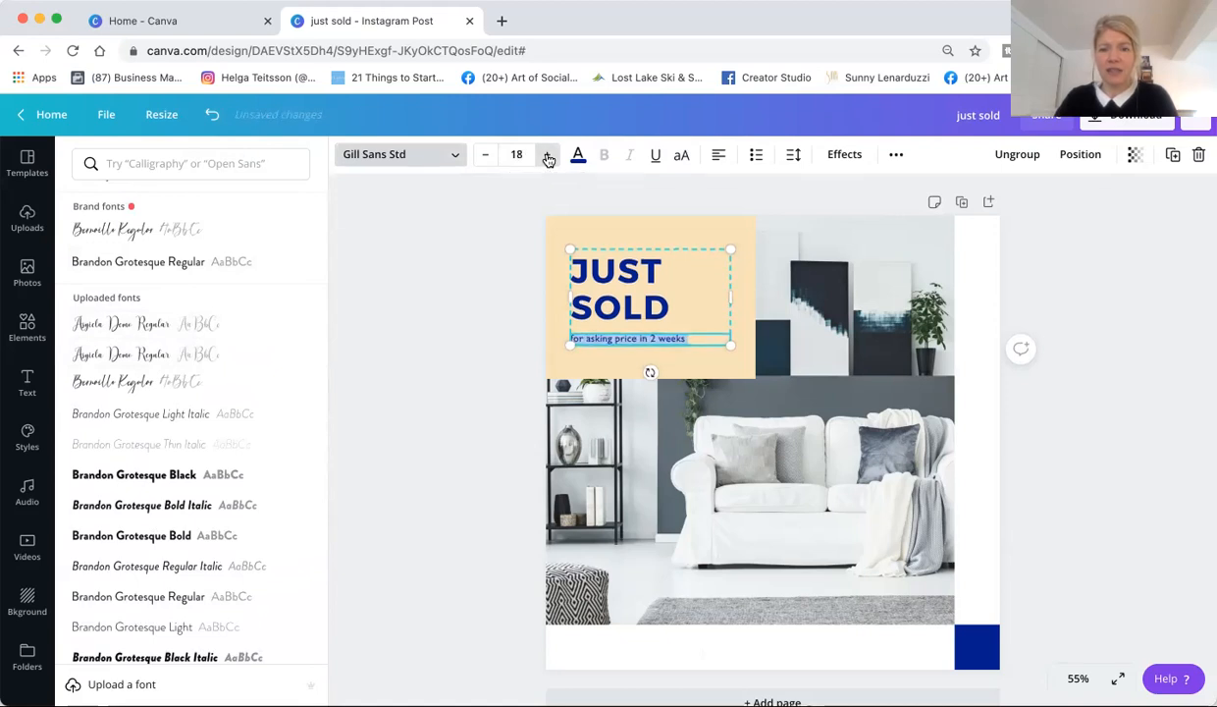
{"action": "left_click", "coordinate": [548, 159]}
{"action": "left_click", "coordinate": [549, 159]}
{"action": "left_click", "coordinate": [549, 159]}
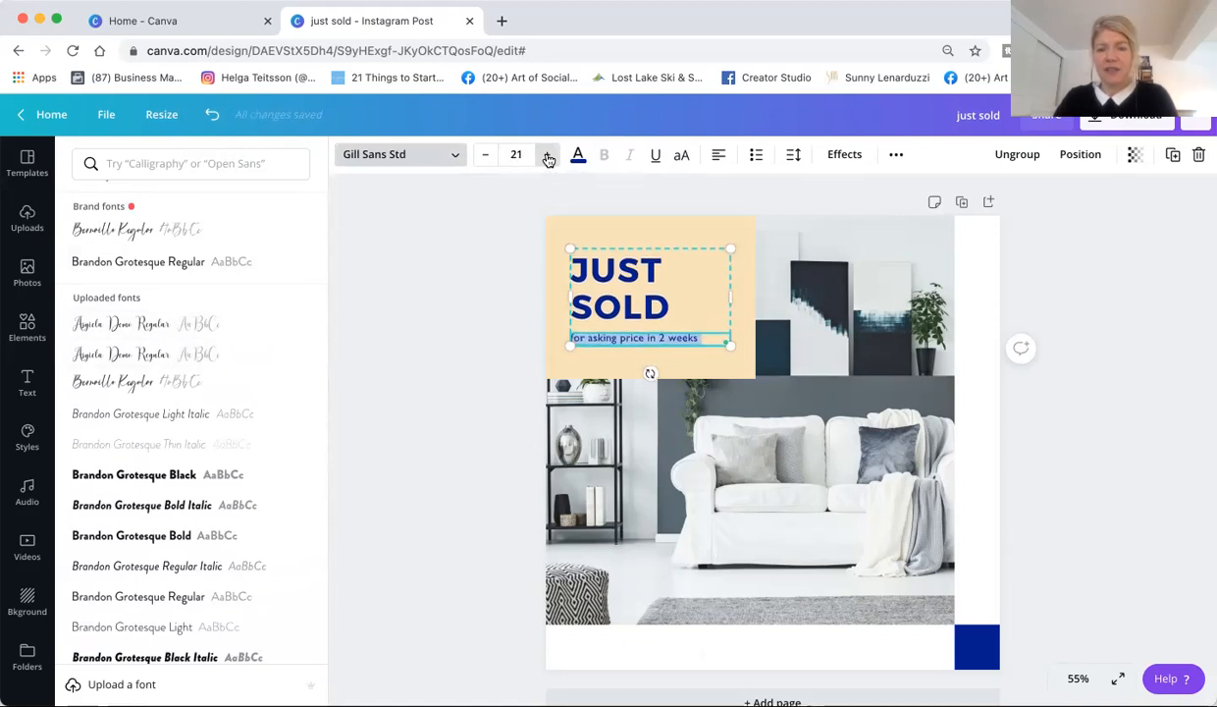
{"action": "left_click", "coordinate": [549, 159]}
{"action": "left_click", "coordinate": [549, 159]}
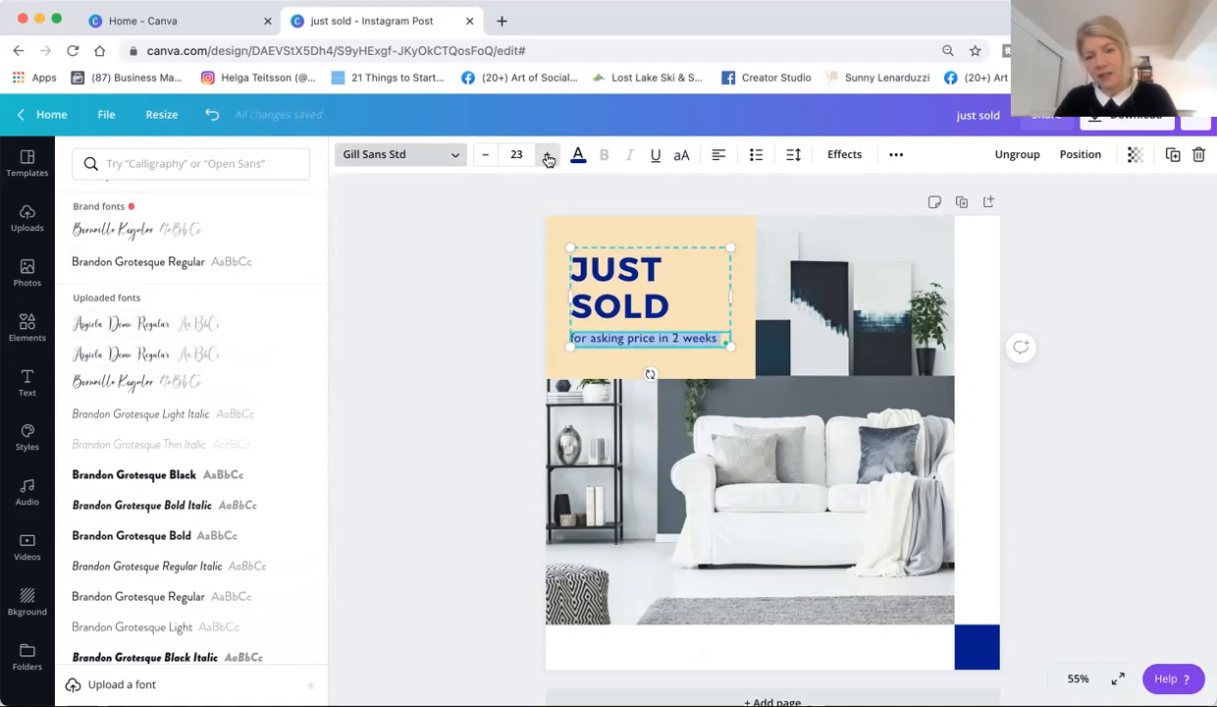
{"action": "left_click", "coordinate": [549, 159]}
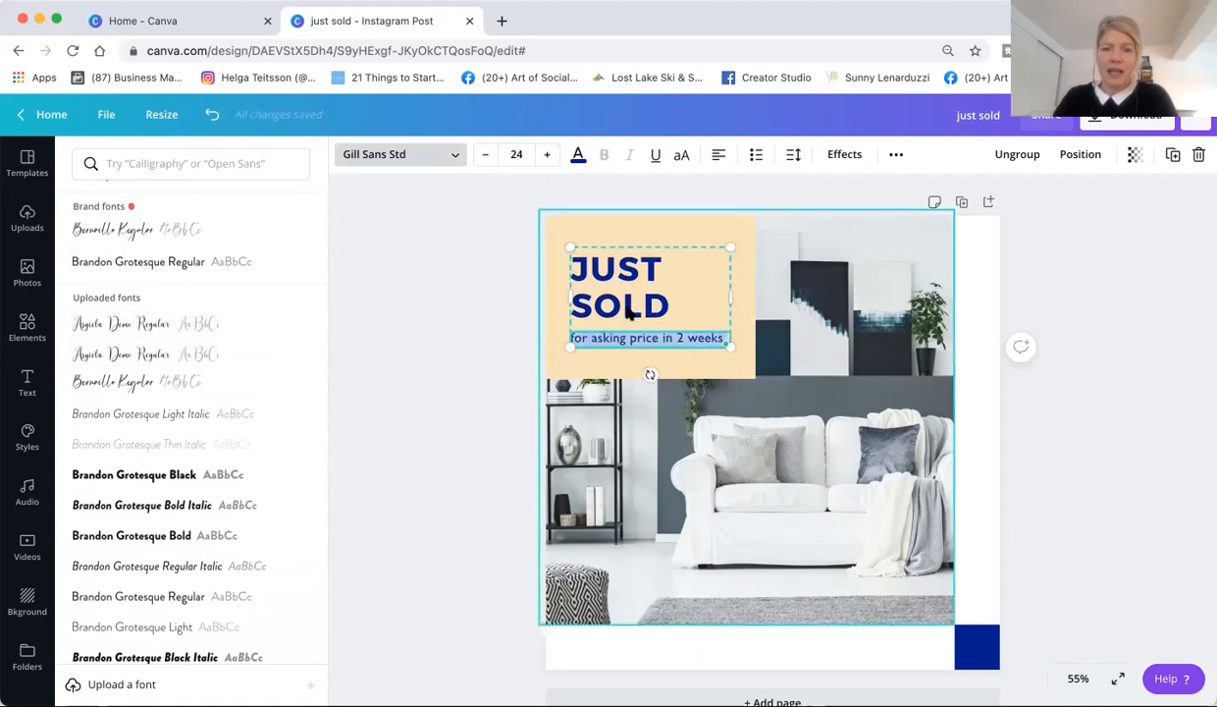
Reduce the font size of the "JUST SOLD" heading to 55.
{"action": "left_click", "coordinate": [671, 309]}
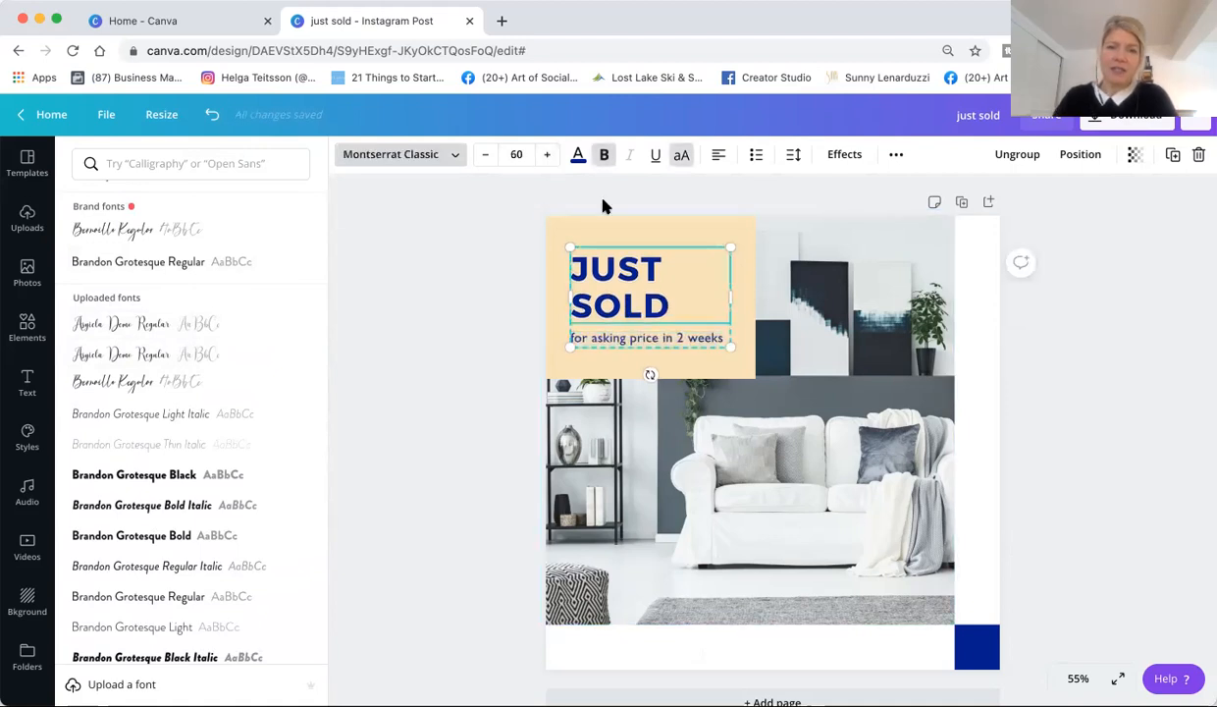
{"action": "left_click", "coordinate": [484, 157]}
{"action": "left_click", "coordinate": [485, 157]}
{"action": "left_click", "coordinate": [484, 157]}
{"action": "left_click", "coordinate": [484, 157]}
{"action": "left_click", "coordinate": [484, 157]}
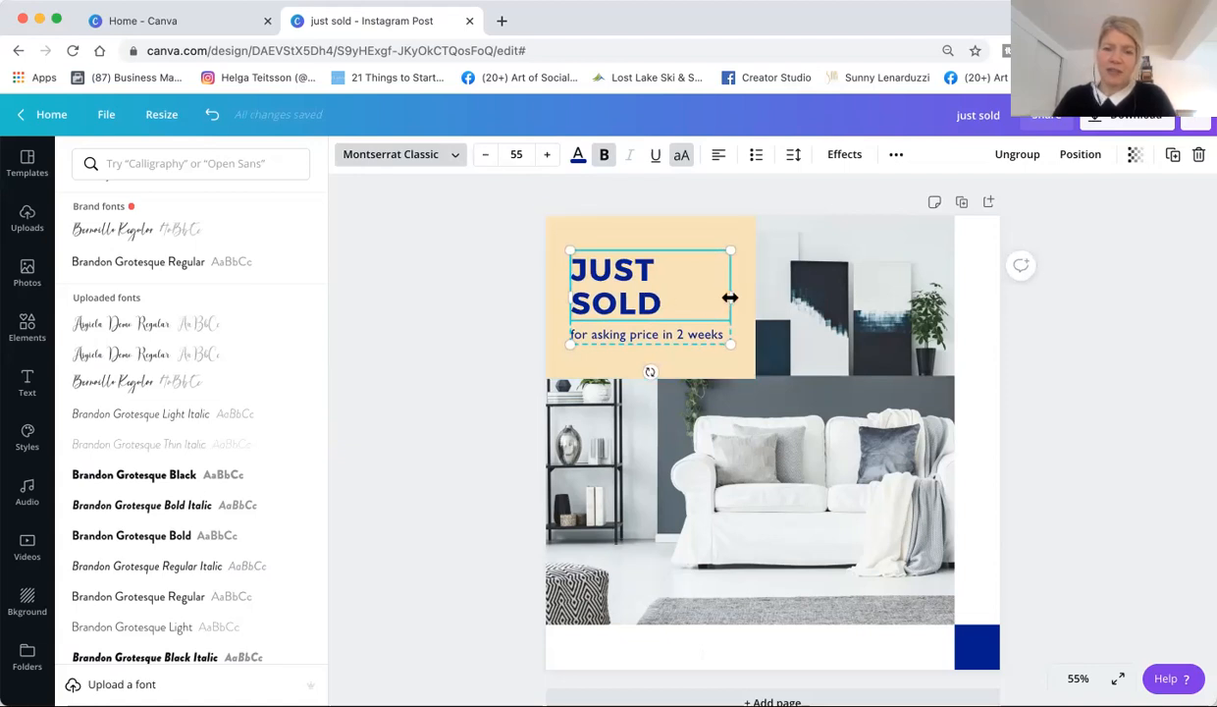
Widen the text group so "JUST SOLD" fits on one line, and reposition it within the beige box.
{"action": "mouse_move", "coordinate": [742, 295]}
{"action": "left_mouse_down"}
{"action": "mouse_move", "coordinate": [781, 294]}
{"action": "mouse_move", "coordinate": [766, 294]}
{"action": "left_mouse_up"}
{"action": "mouse_move", "coordinate": [668, 294]}
{"action": "left_mouse_down"}
{"action": "mouse_move", "coordinate": [638, 293]}
{"action": "mouse_move", "coordinate": [649, 282]}
{"action": "left_mouse_up"}
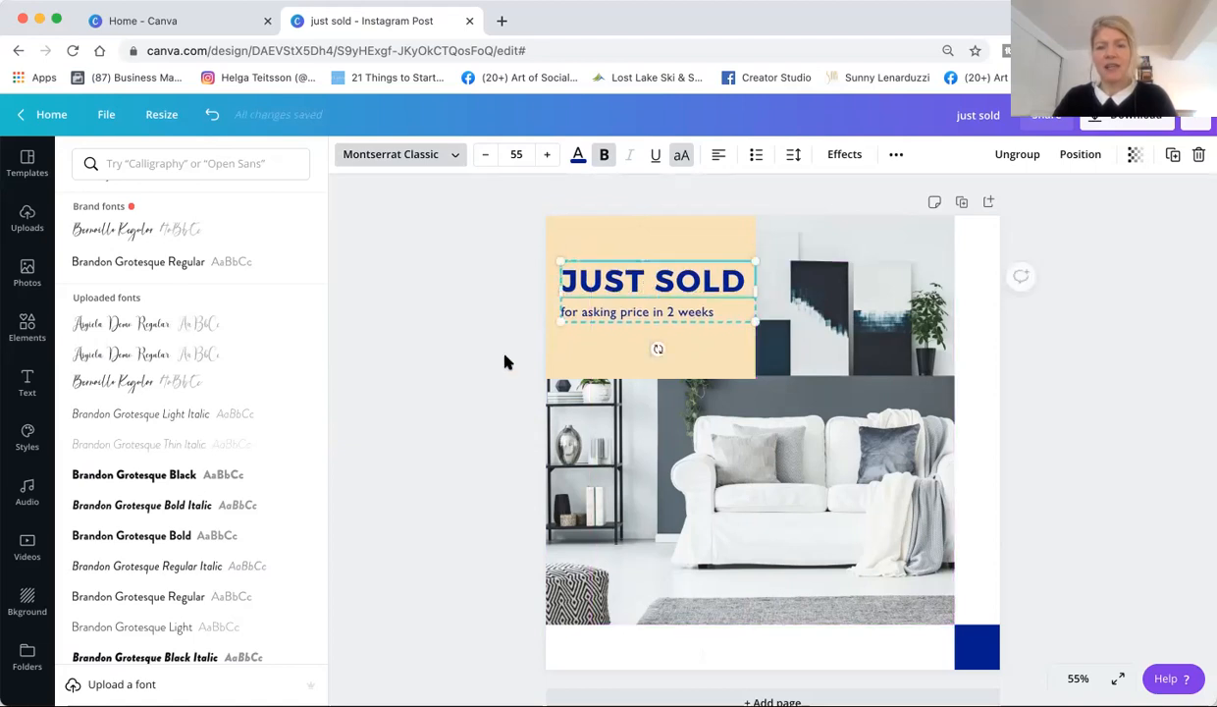
{"action": "left_click", "coordinate": [568, 371]}
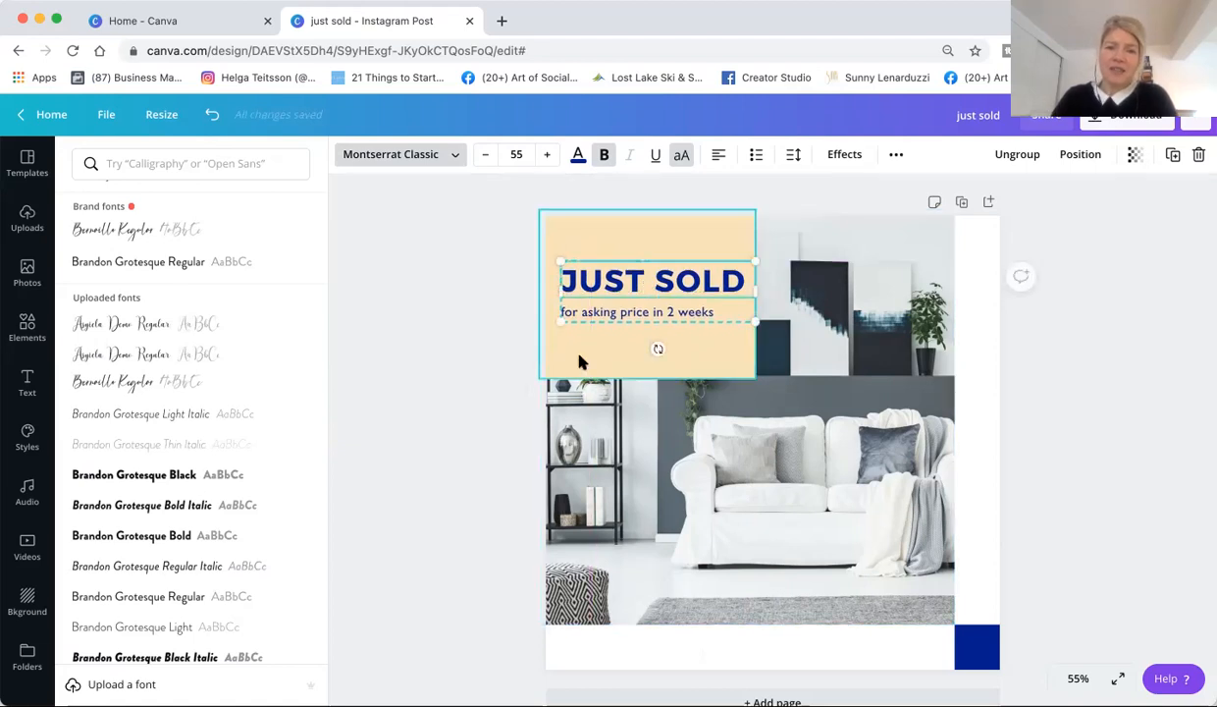
Recolor the "JUST SOLD" heading with the red from the saved brand palette that pairs red with dark grey.
{"action": "left_click", "coordinate": [580, 157]}
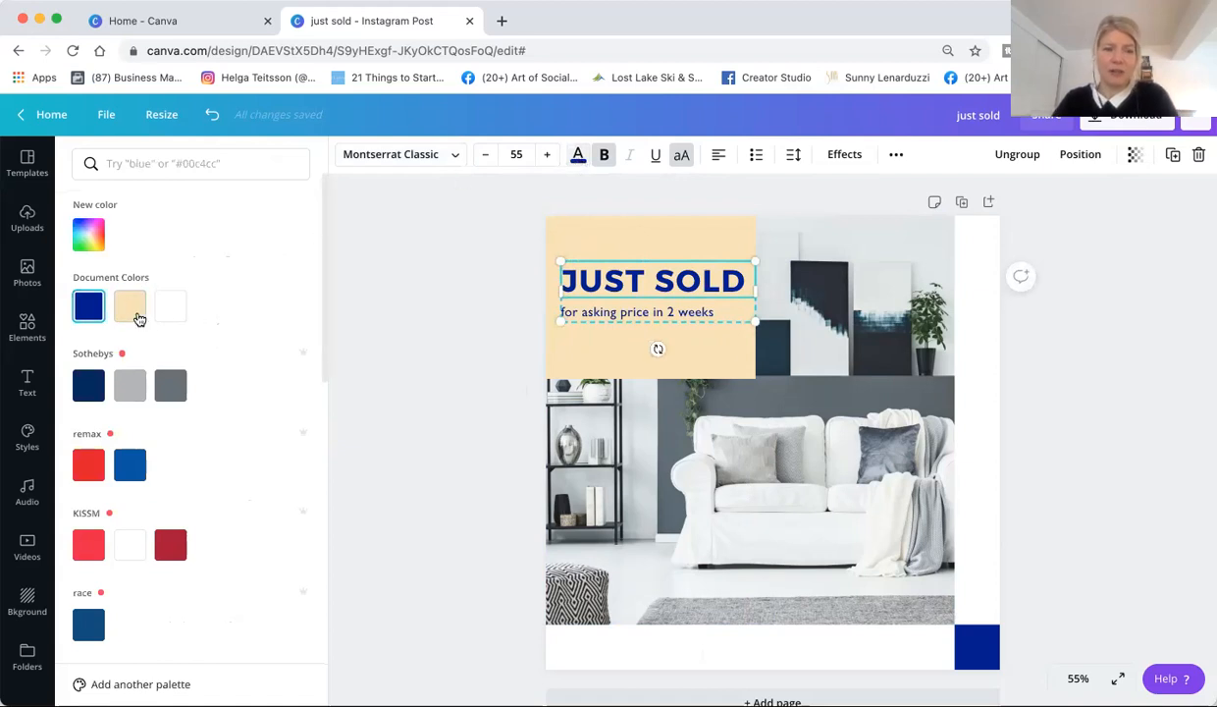
{"action": "scroll", "coordinate": [243, 430], "scroll_direction": "down", "scroll_amount": 2}
{"action": "scroll", "coordinate": [245, 432], "scroll_direction": "down", "scroll_amount": 5}
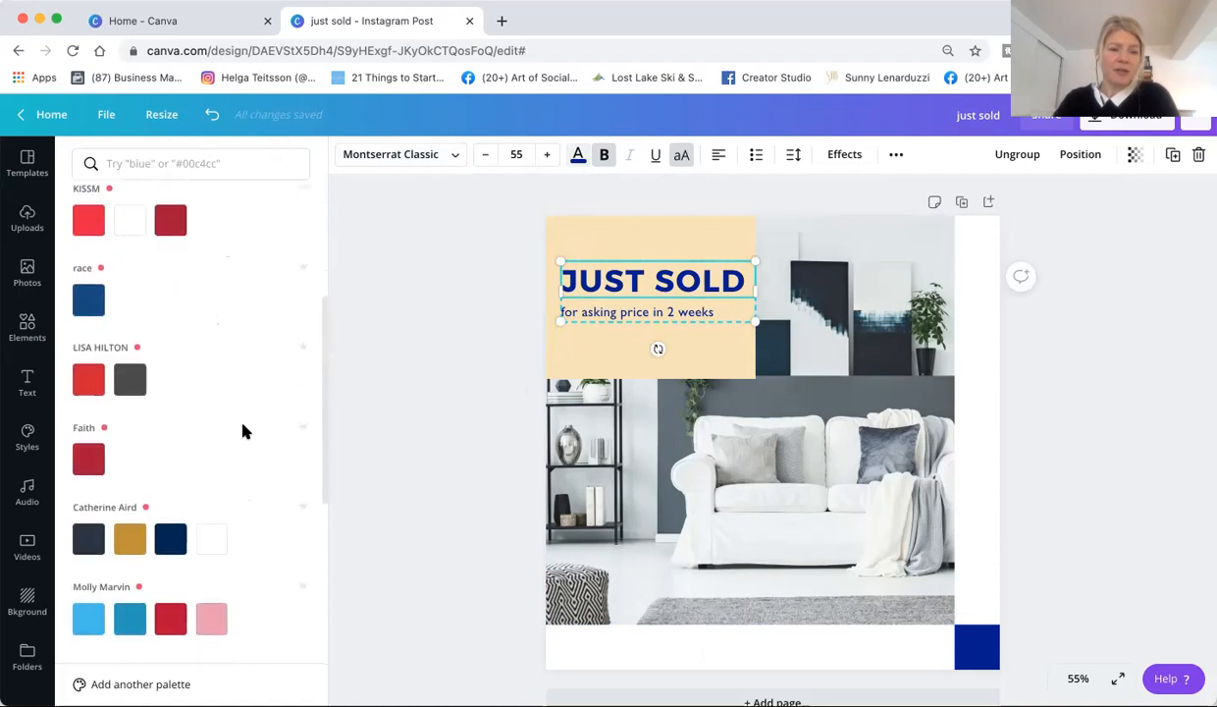
{"action": "scroll", "coordinate": [245, 432], "scroll_direction": "up", "scroll_amount": 5}
{"action": "scroll", "coordinate": [244, 429], "scroll_direction": "up", "scroll_amount": 2}
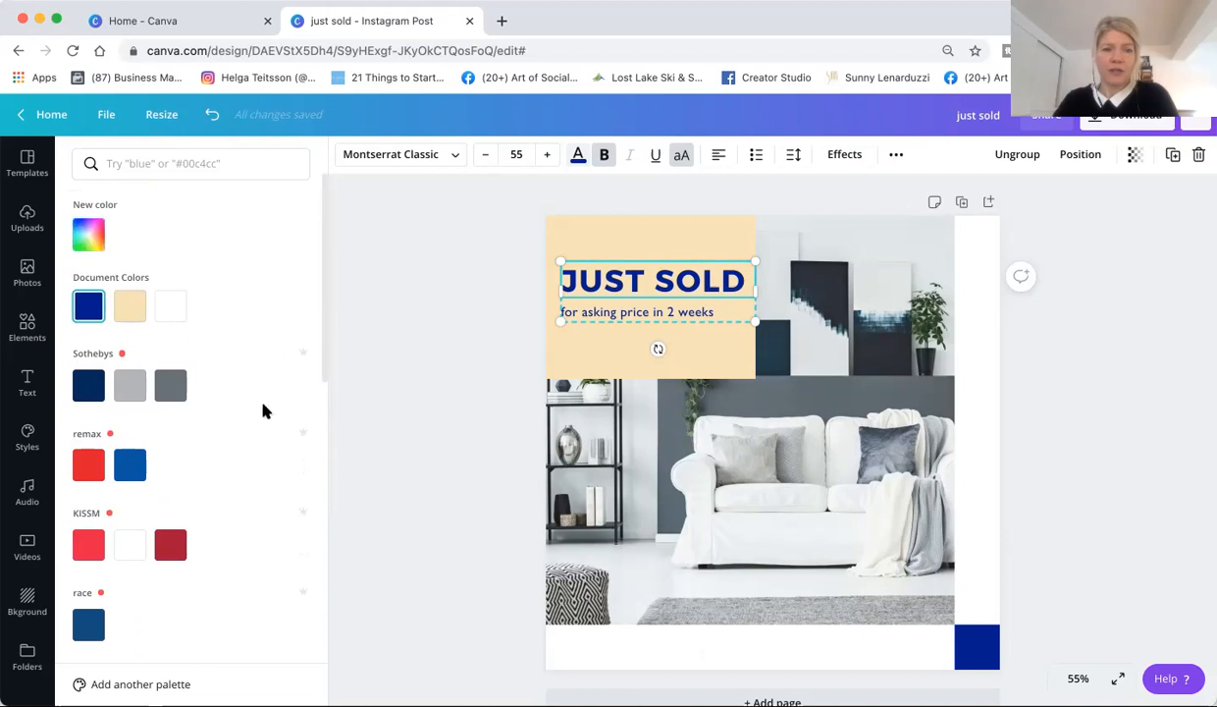
{"action": "scroll", "coordinate": [261, 420], "scroll_direction": "down", "scroll_amount": 5}
{"action": "scroll", "coordinate": [260, 420], "scroll_direction": "down", "scroll_amount": 3}
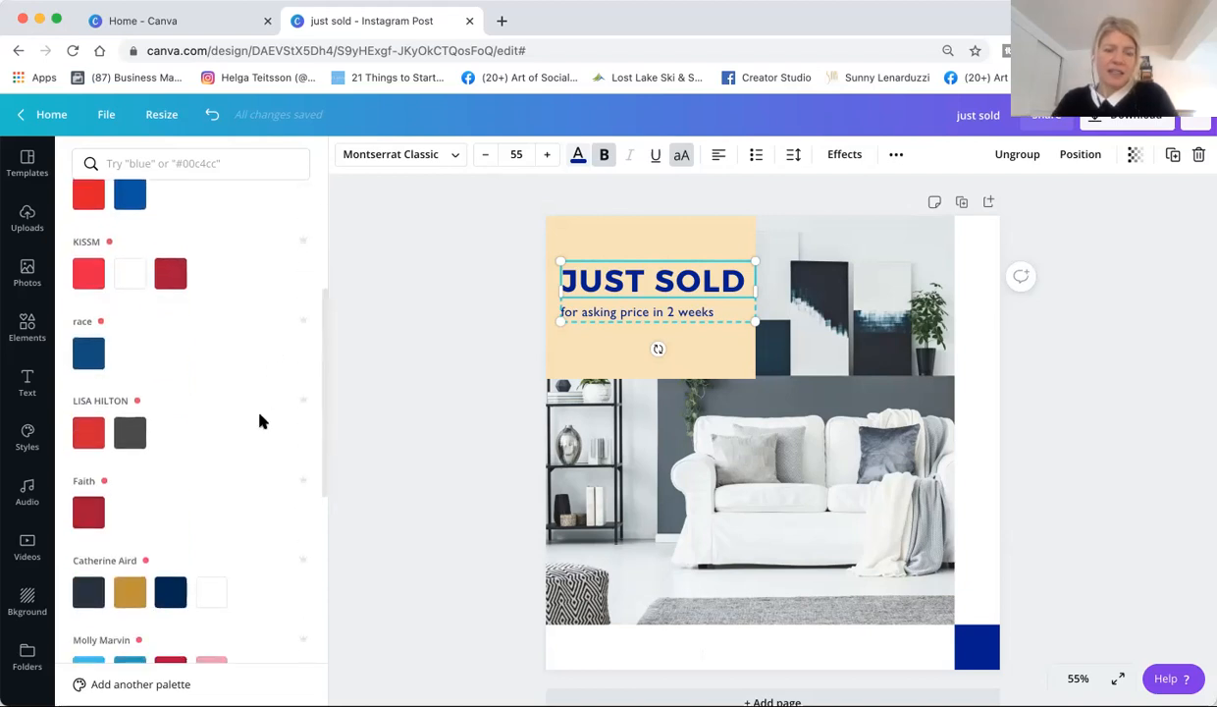
{"action": "left_click", "coordinate": [88, 346]}
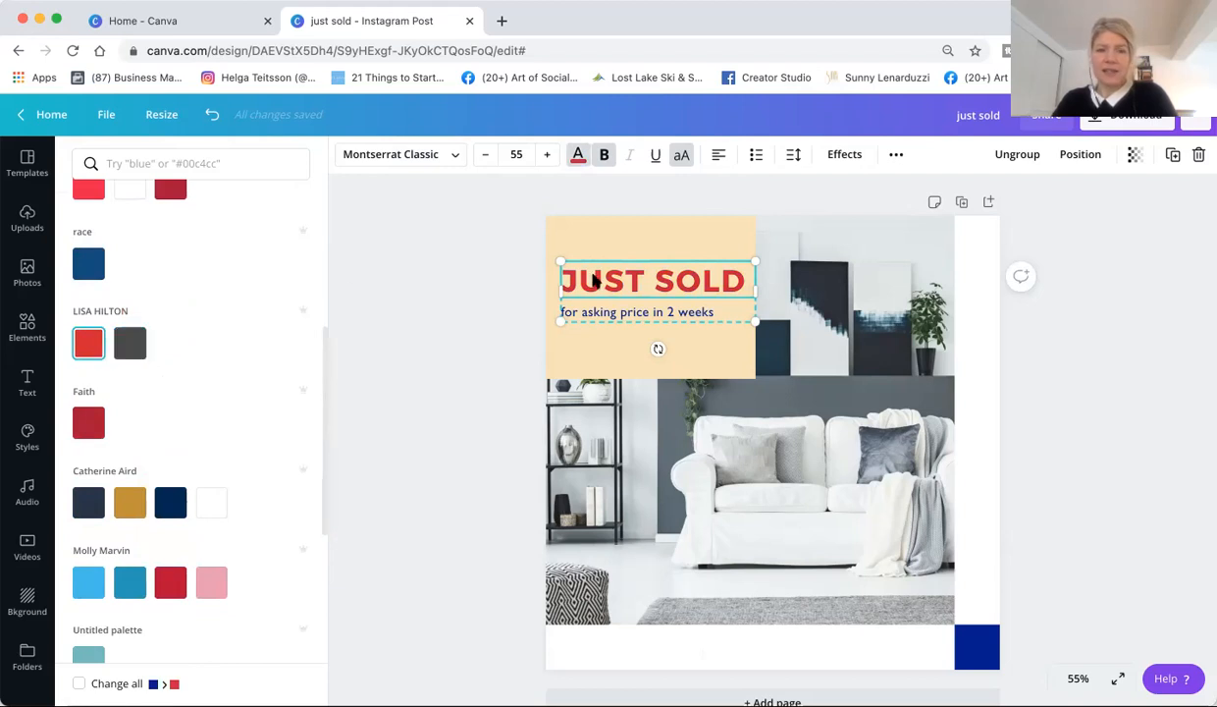
Apply the heading's red to the "for asking price in 2 weeks" line.
{"action": "left_click", "coordinate": [604, 316]}
{"action": "left_click", "coordinate": [89, 343]}
{"action": "left_click", "coordinate": [426, 256]}
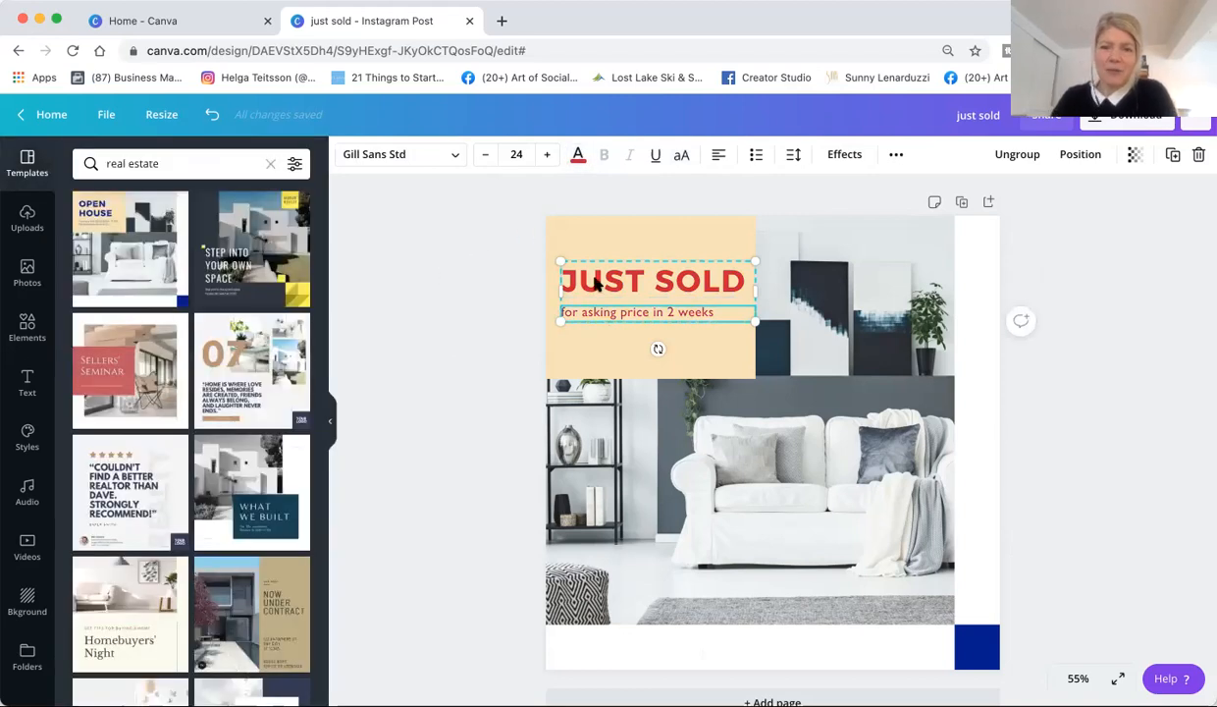
Fill the beige box behind the text with white and reduce its height from both its upper and lower edges.
{"action": "left_click", "coordinate": [620, 241]}
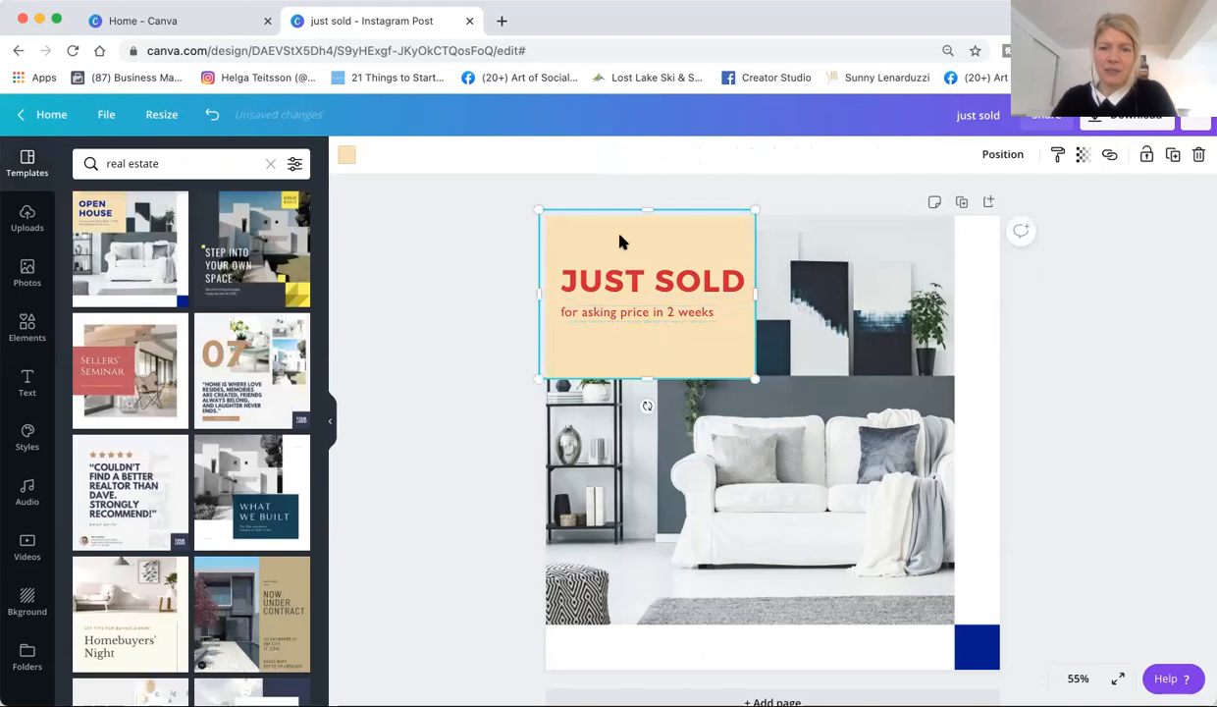
{"action": "left_click", "coordinate": [347, 159]}
{"action": "left_click", "coordinate": [217, 310]}
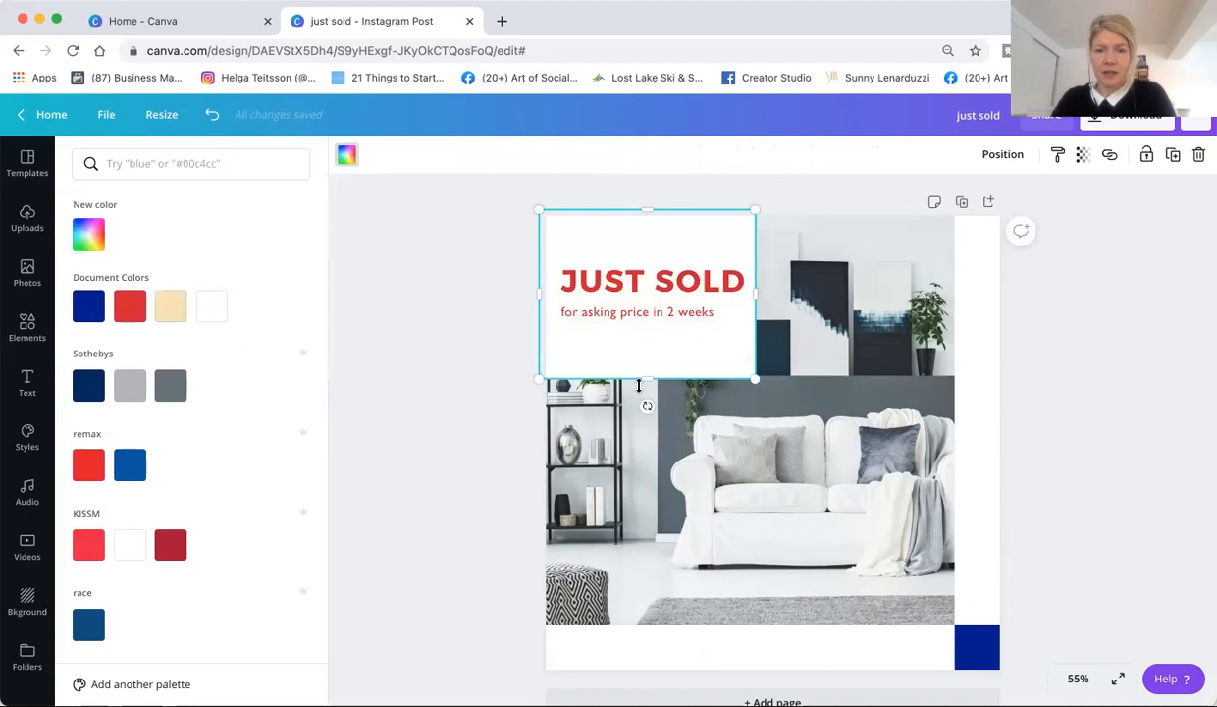
{"action": "left_click_drag", "start_coordinate": [647, 380], "coordinate": [644, 349]}
{"action": "mouse_move", "coordinate": [645, 232]}
{"action": "left_mouse_down"}
{"action": "mouse_move", "coordinate": [647, 250]}
{"action": "mouse_move", "coordinate": [647, 232]}
{"action": "left_mouse_up"}
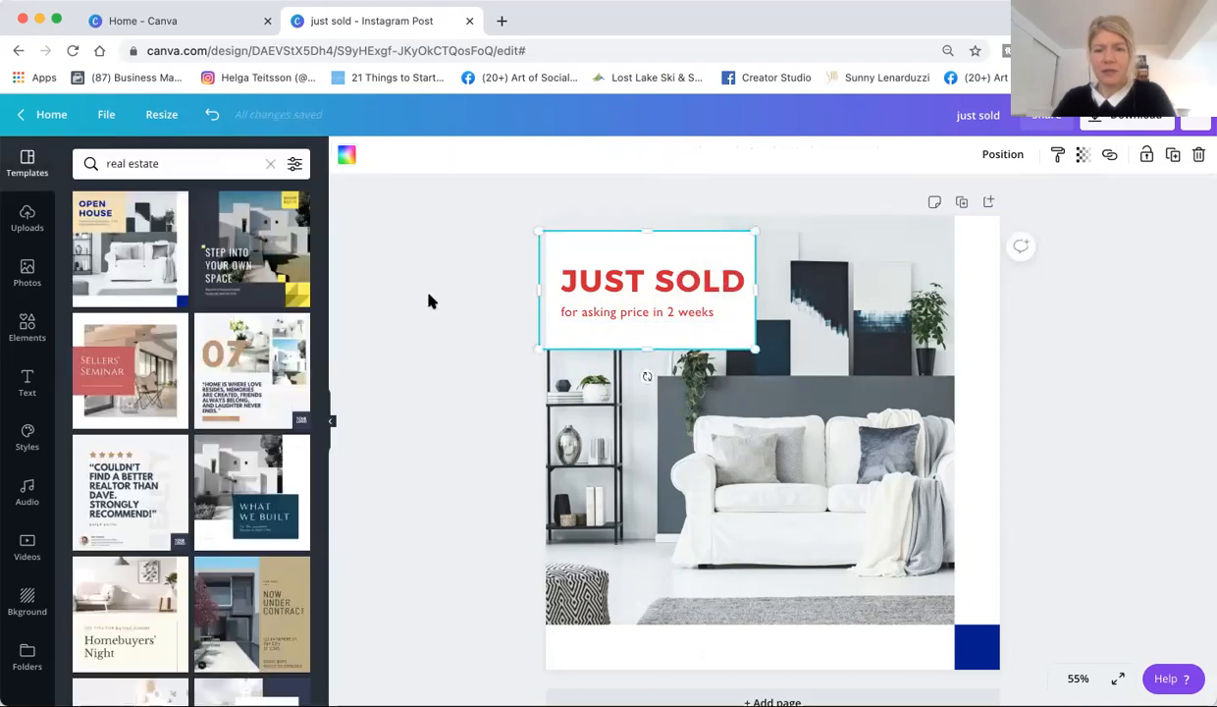
{"action": "left_click", "coordinate": [521, 203]}
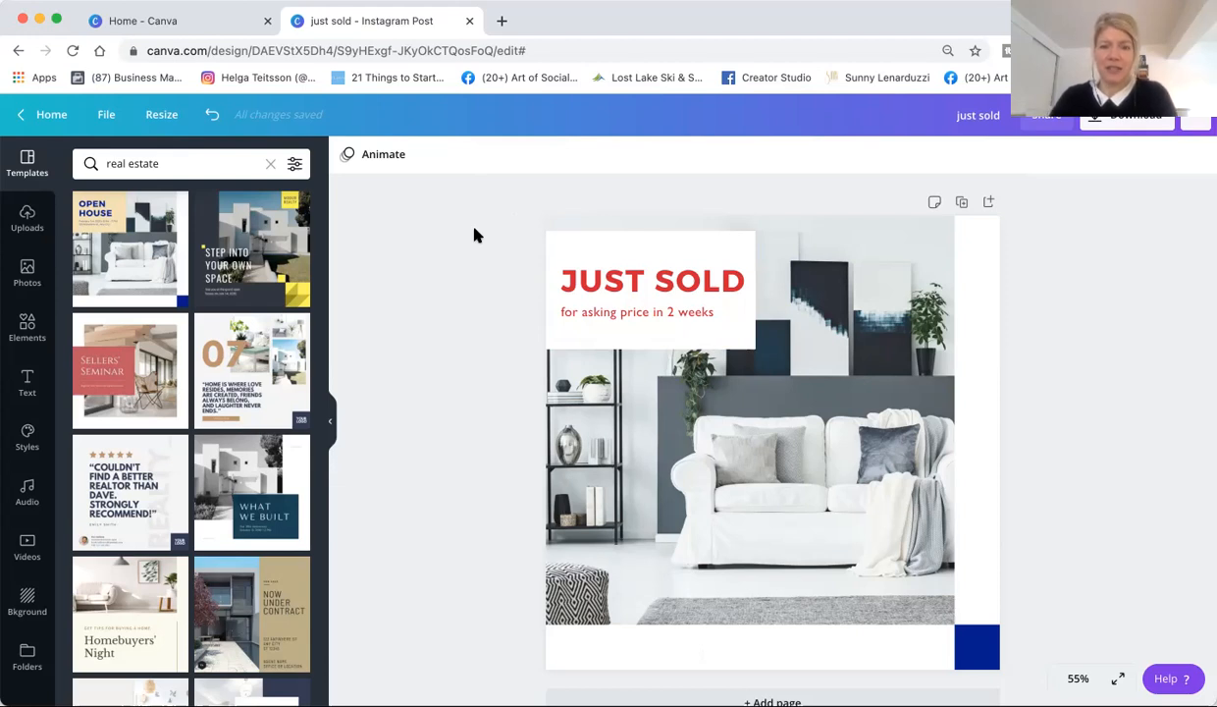
Upload a photo from the computer's files to the image uploads.
{"action": "left_click", "coordinate": [26, 219]}
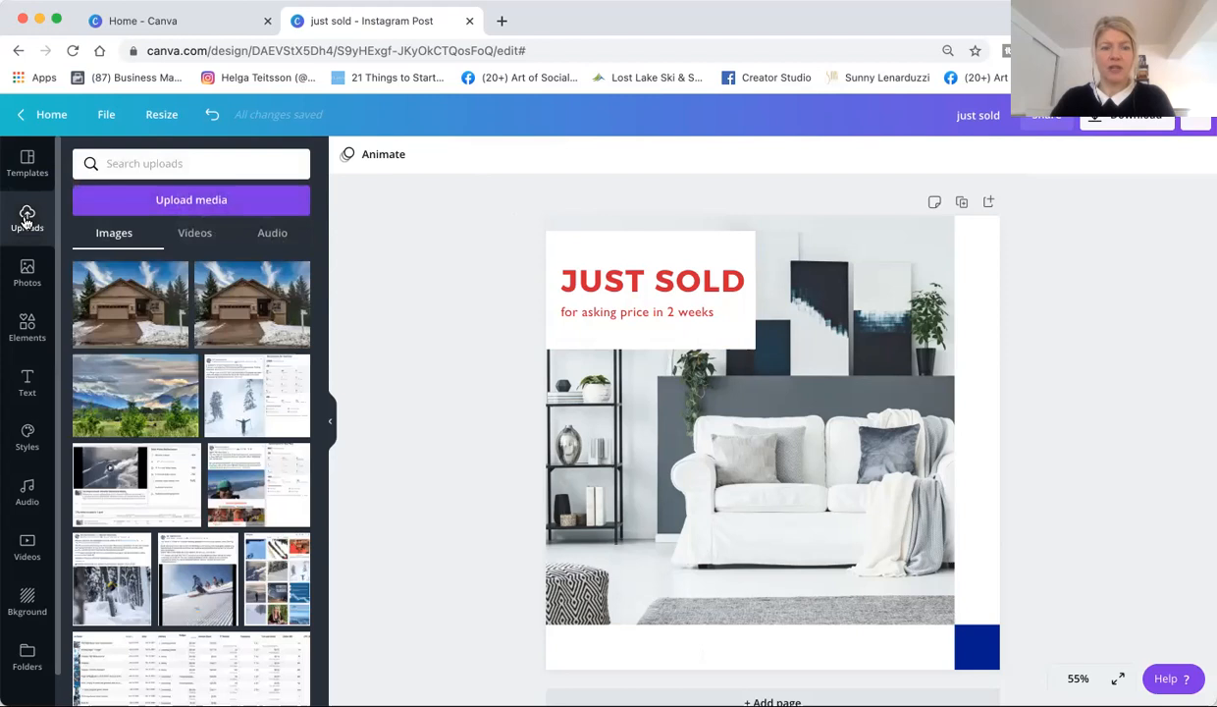
{"action": "left_click", "coordinate": [197, 200]}
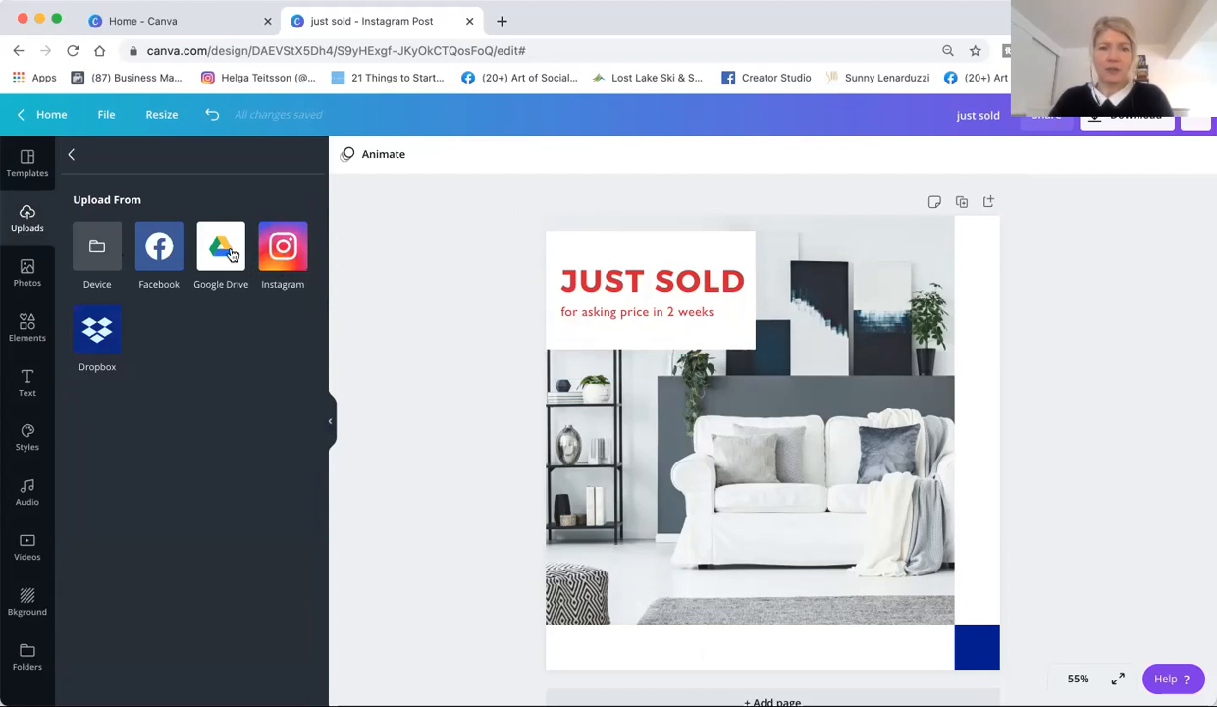
{"action": "left_click", "coordinate": [99, 249]}
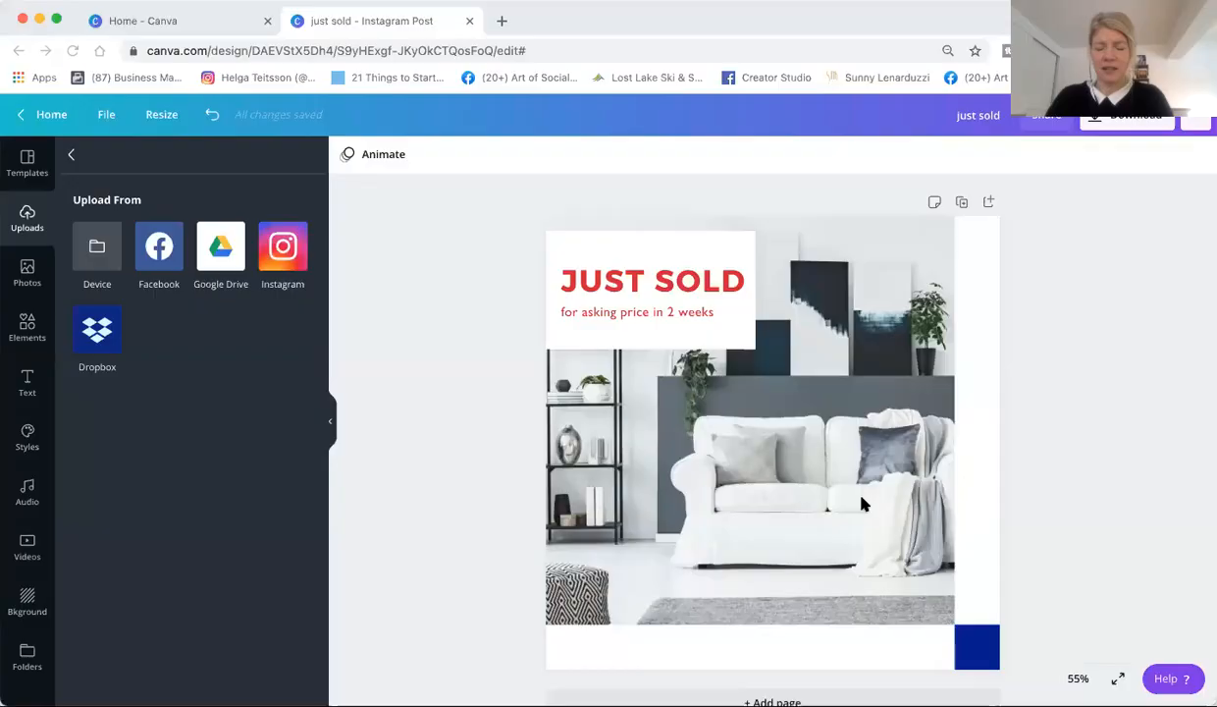
{"action": "left_click", "coordinate": [832, 475]}
{"action": "left_click", "coordinate": [356, 272]}
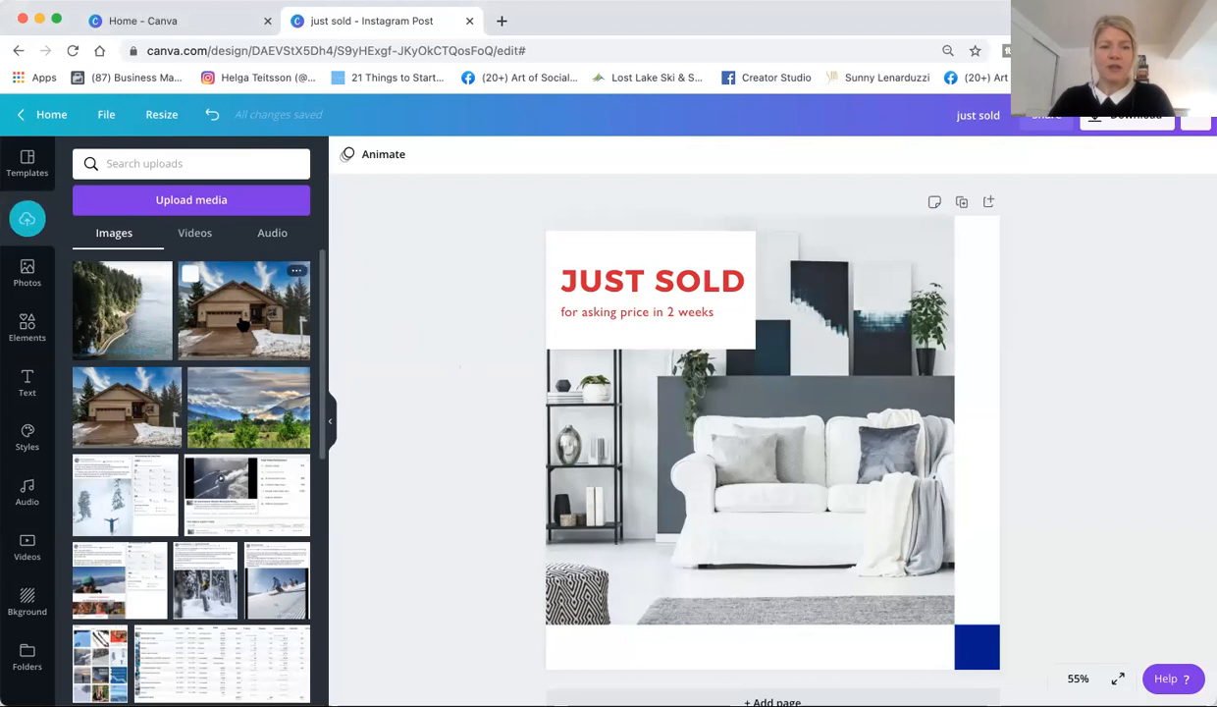
Replace the sofa picture with the uploaded house photo and shift its crop to centre the house in the frame.
{"action": "left_click_drag", "start_coordinate": [253, 312], "coordinate": [594, 383]}
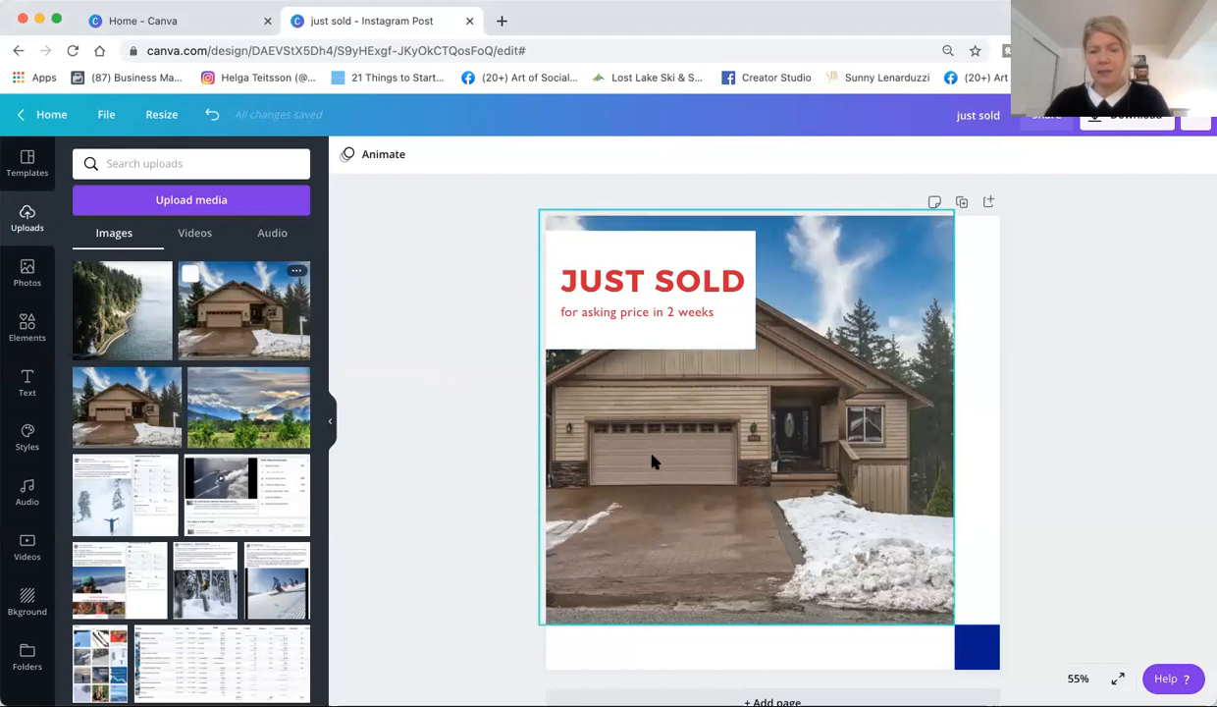
{"action": "left_click", "coordinate": [744, 457]}
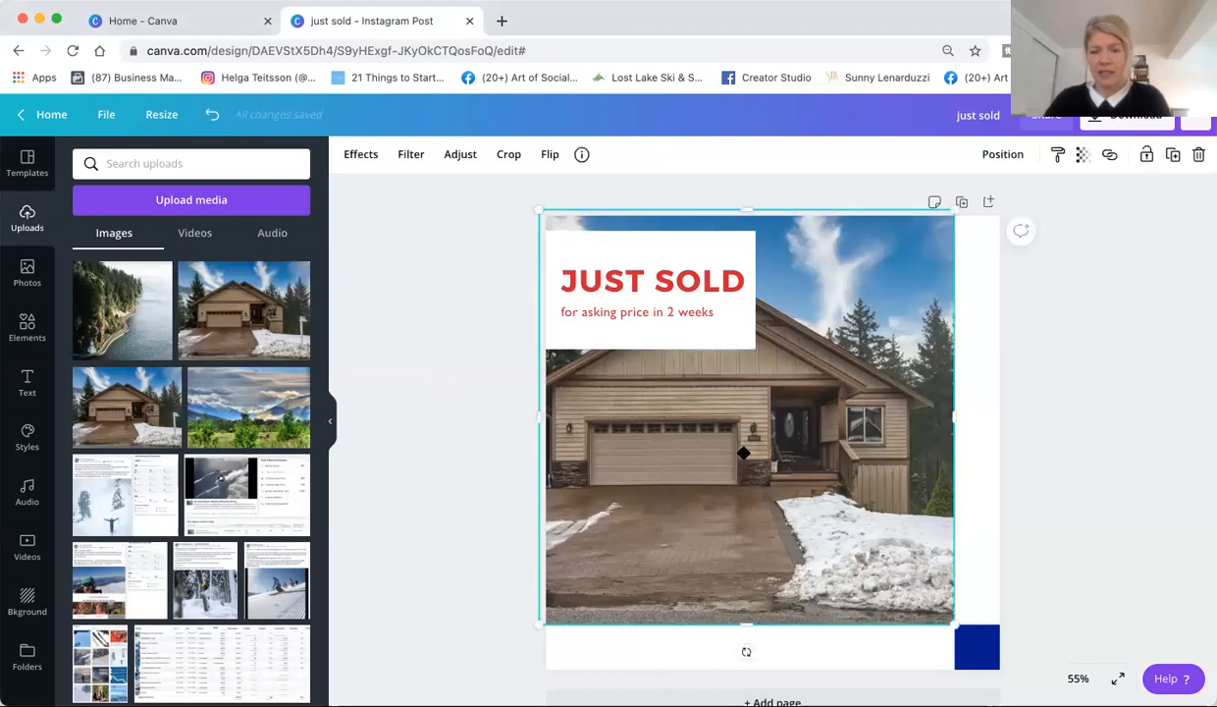
{"action": "double_click", "coordinate": [717, 450]}
{"action": "mouse_move", "coordinate": [748, 447]}
{"action": "left_mouse_down"}
{"action": "mouse_move", "coordinate": [791, 438]}
{"action": "mouse_move", "coordinate": [747, 429]}
{"action": "left_mouse_up"}
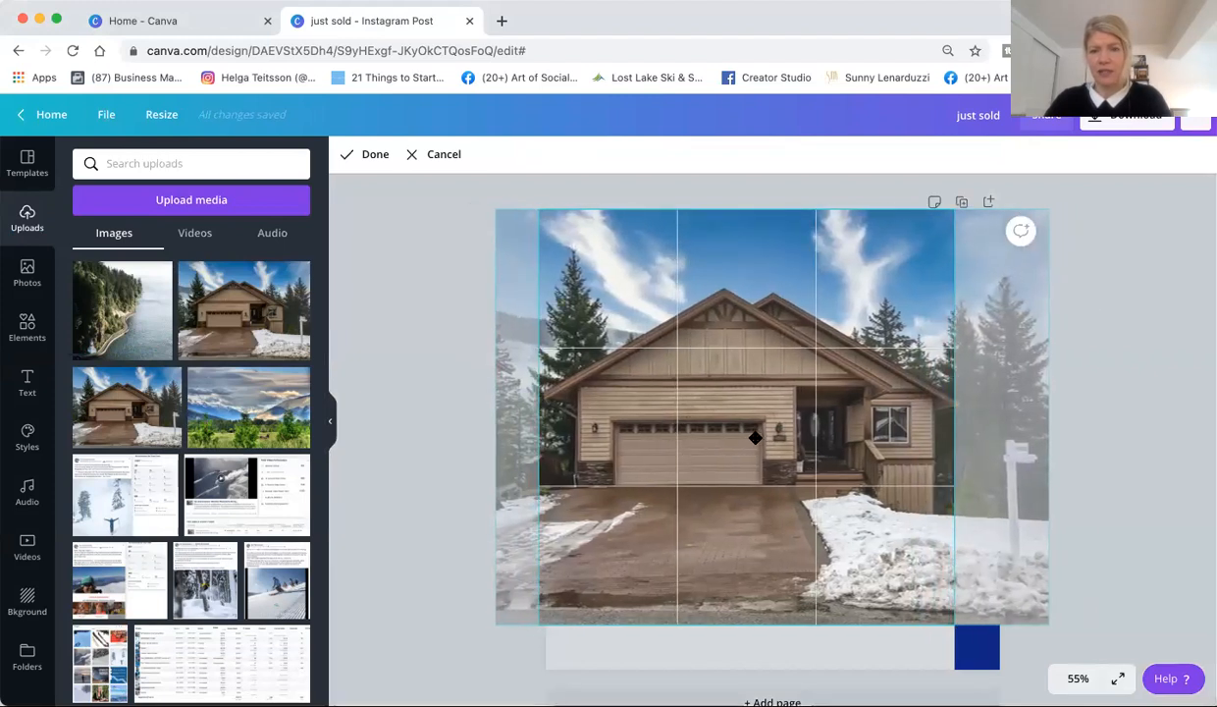
{"action": "left_click", "coordinate": [350, 156]}
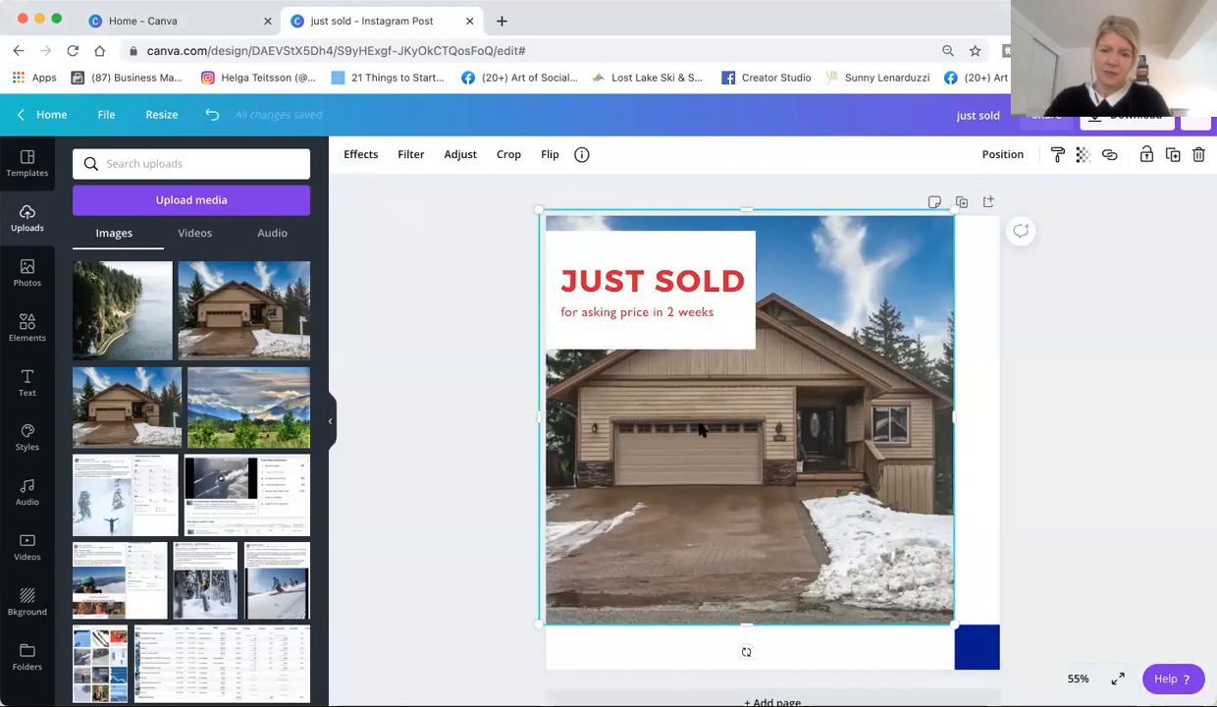
Reduce the white text box's height from its lower and upper edges to about 515 × 200.
{"action": "left_click", "coordinate": [703, 338]}
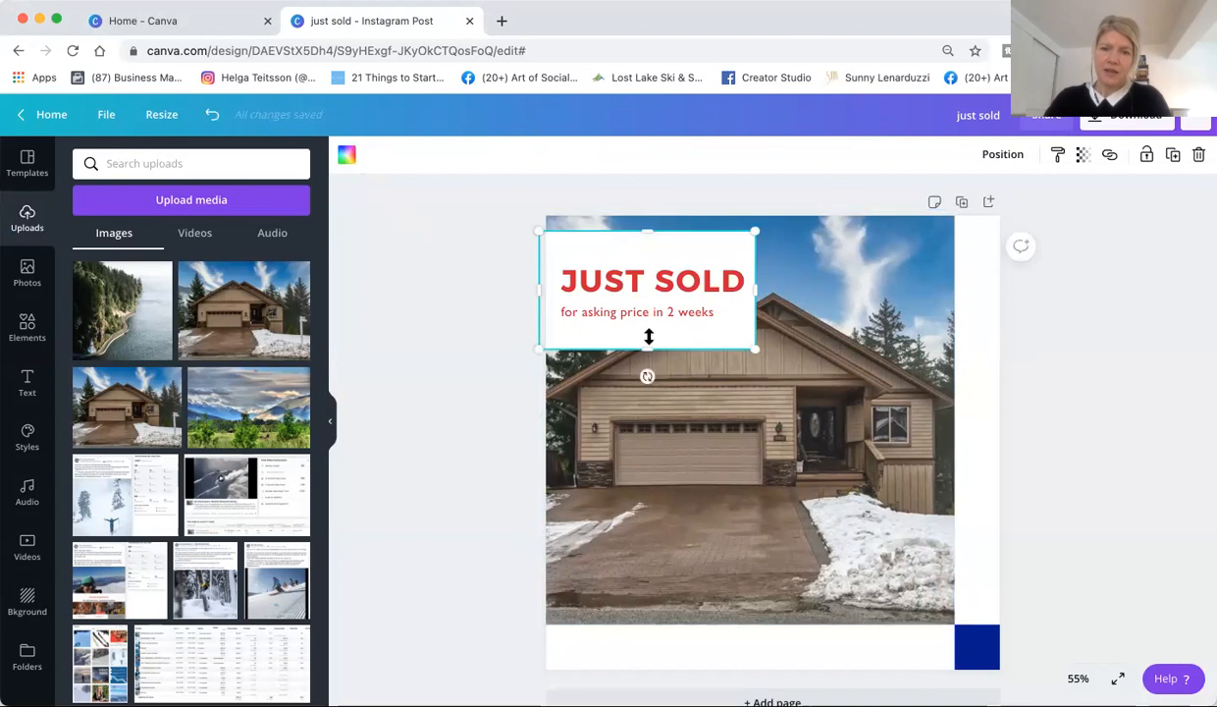
{"action": "left_click_drag", "start_coordinate": [647, 337], "coordinate": [647, 331]}
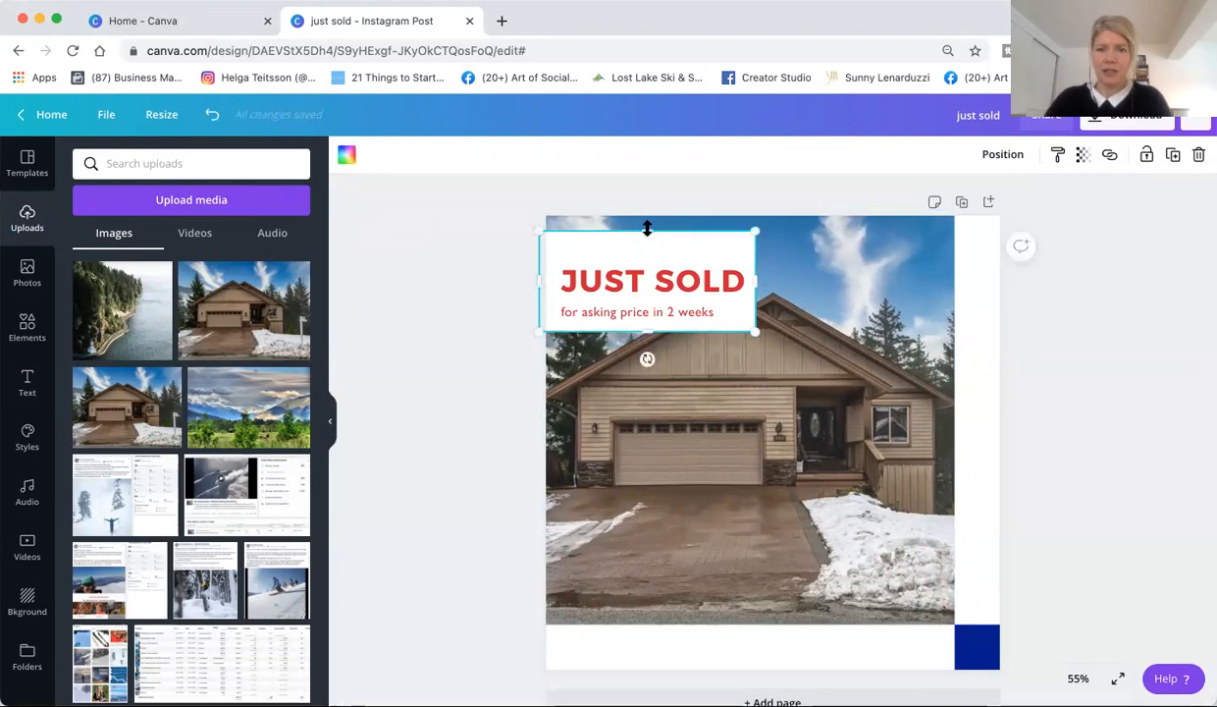
{"action": "left_click_drag", "start_coordinate": [647, 239], "coordinate": [647, 248]}
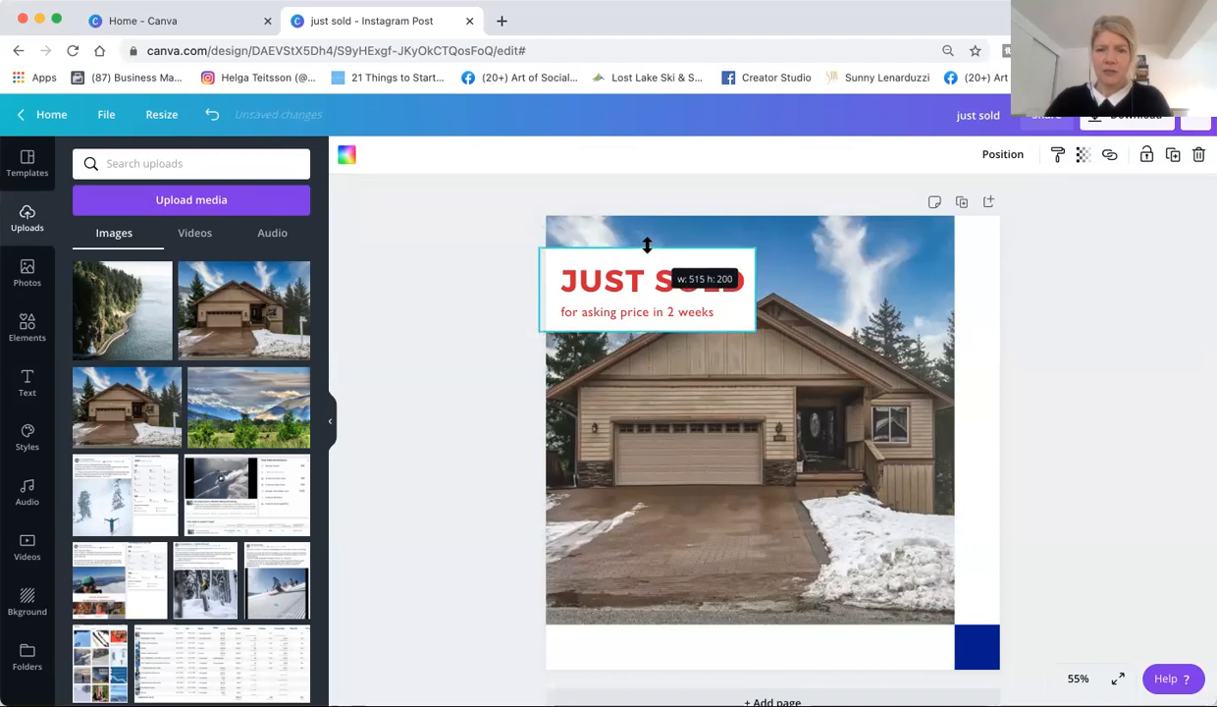
{"action": "left_click", "coordinate": [493, 403]}
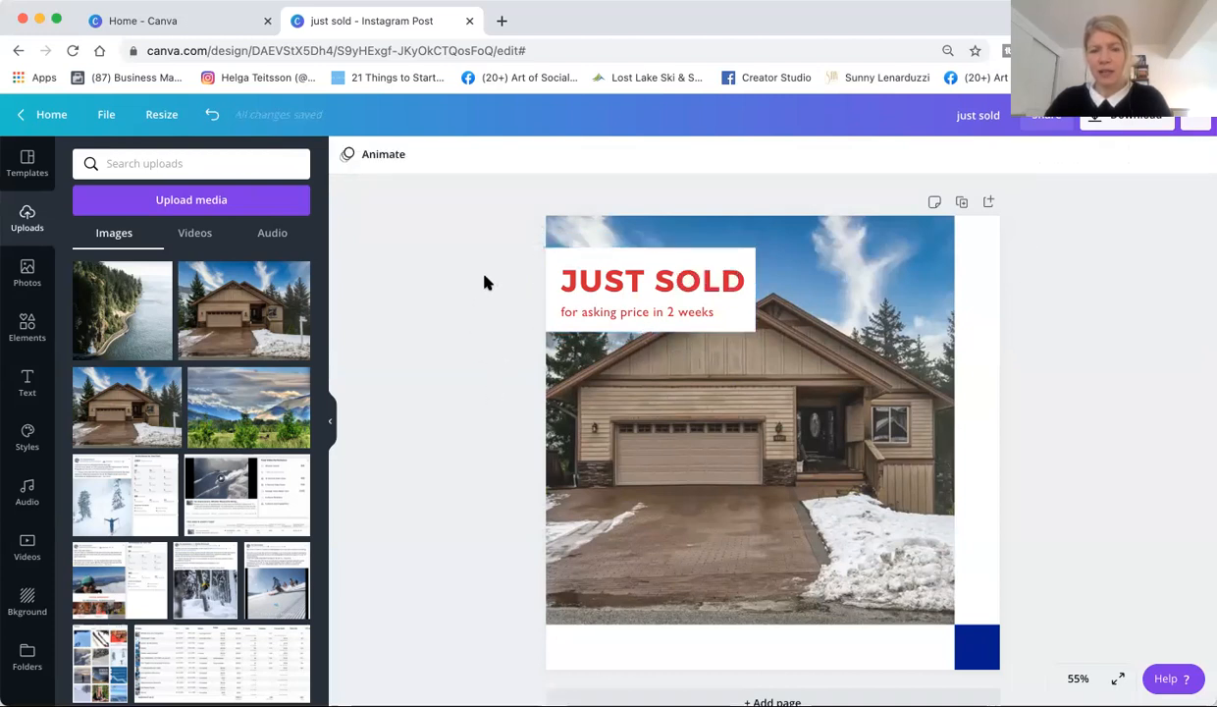
Try moving the white box slightly down behind the "JUST SOLD" text, and undo the move.
{"action": "left_click_drag", "start_coordinate": [498, 274], "coordinate": [685, 315]}
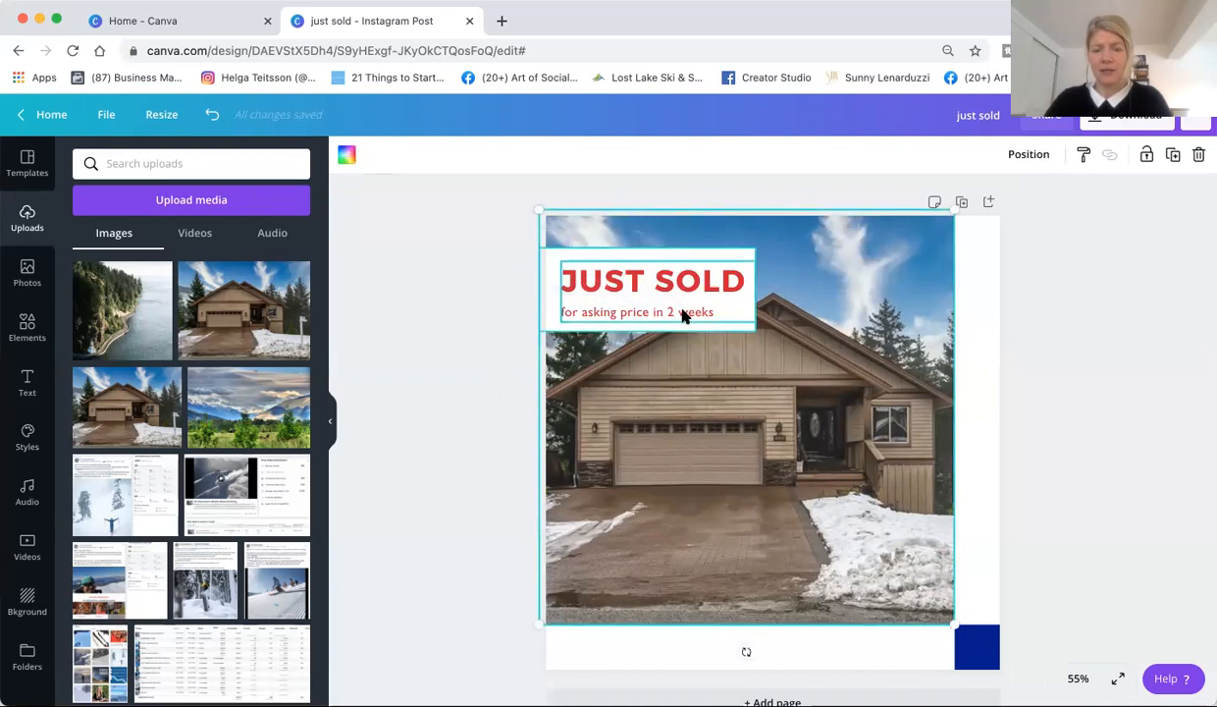
{"action": "left_click", "coordinate": [438, 288]}
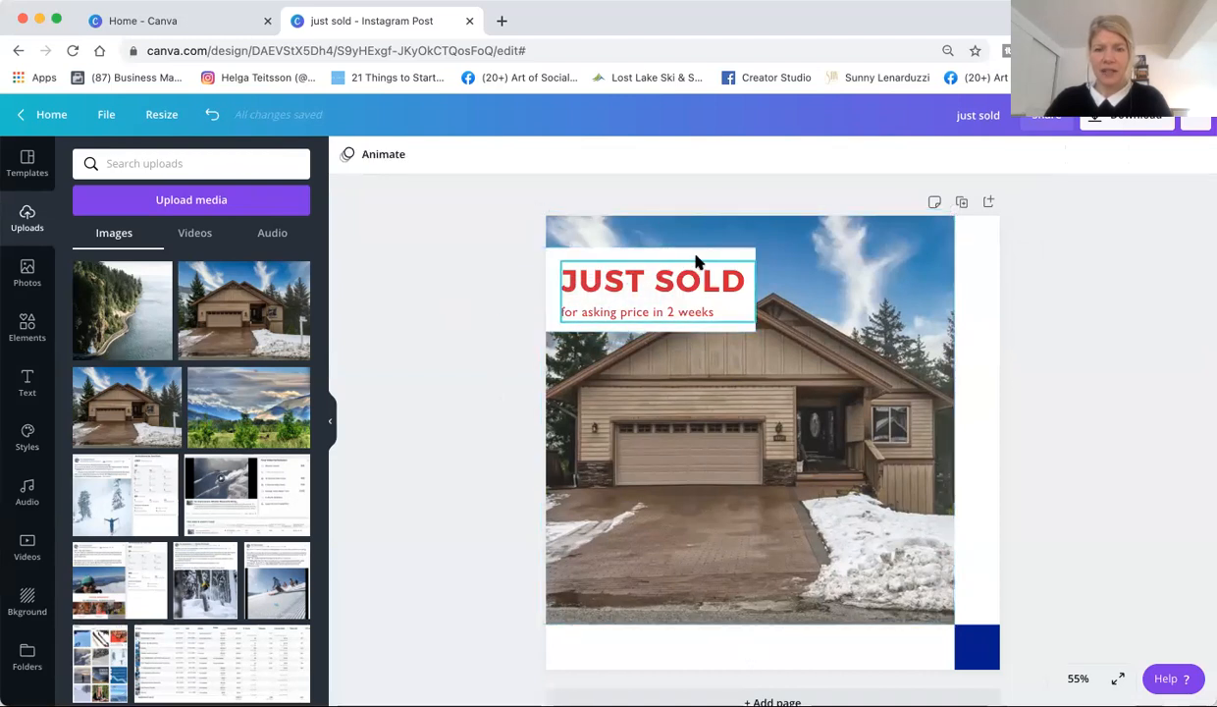
{"action": "mouse_move", "coordinate": [699, 251]}
{"action": "left_mouse_down"}
{"action": "mouse_move", "coordinate": [657, 280]}
{"action": "mouse_move", "coordinate": [693, 278]}
{"action": "mouse_move", "coordinate": [715, 250]}
{"action": "mouse_move", "coordinate": [697, 258]}
{"action": "left_mouse_up"}
{"action": "left_click", "coordinate": [441, 299]}
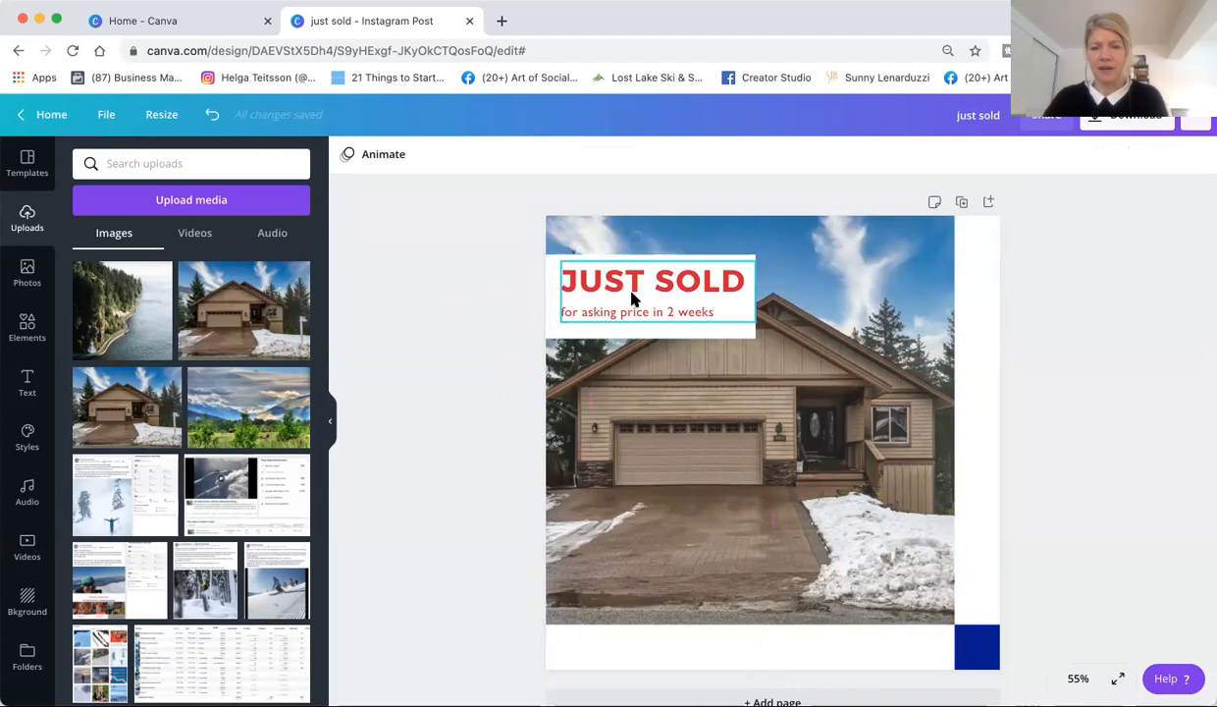
{"action": "key", "text": "super+z"}
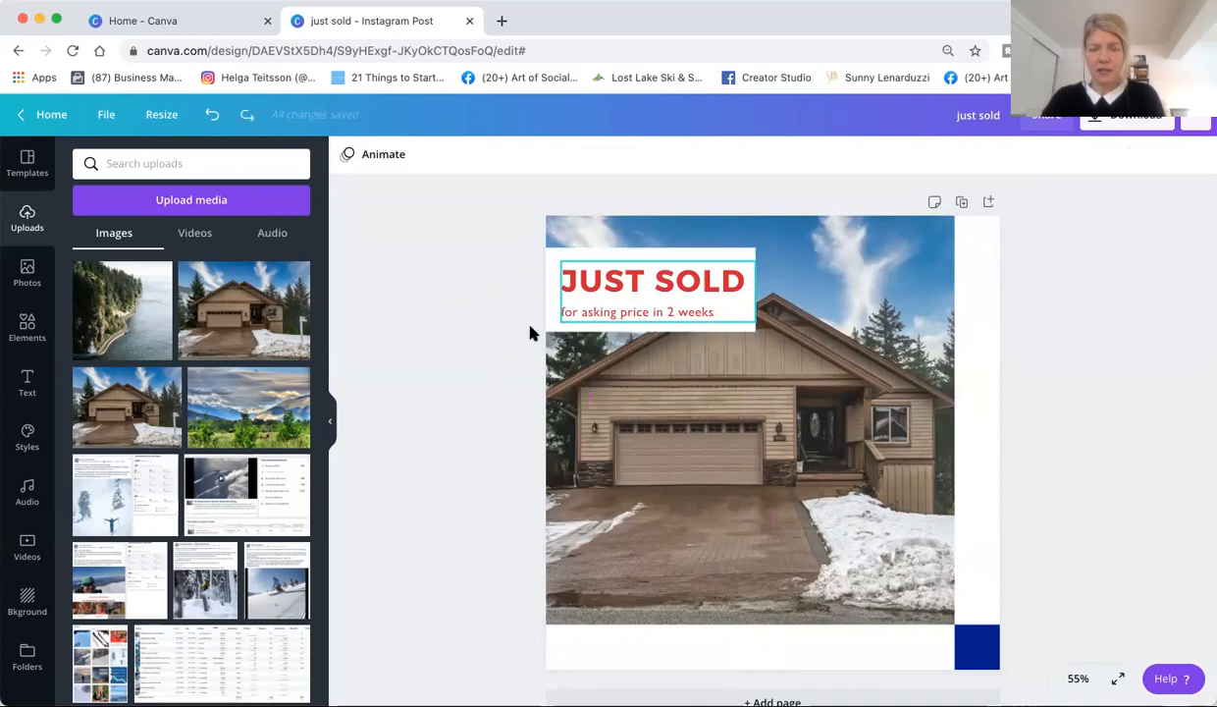
Shift the text group slightly left within the white box, and nudge the text, box and photo up together.
{"action": "left_click_drag", "start_coordinate": [643, 282], "coordinate": [579, 289]}
{"action": "left_click", "coordinate": [472, 278]}
{"action": "key", "text": "Up"}
{"action": "key", "text": "Up"}
{"action": "key", "text": "Up"}
{"action": "key", "text": "Up"}
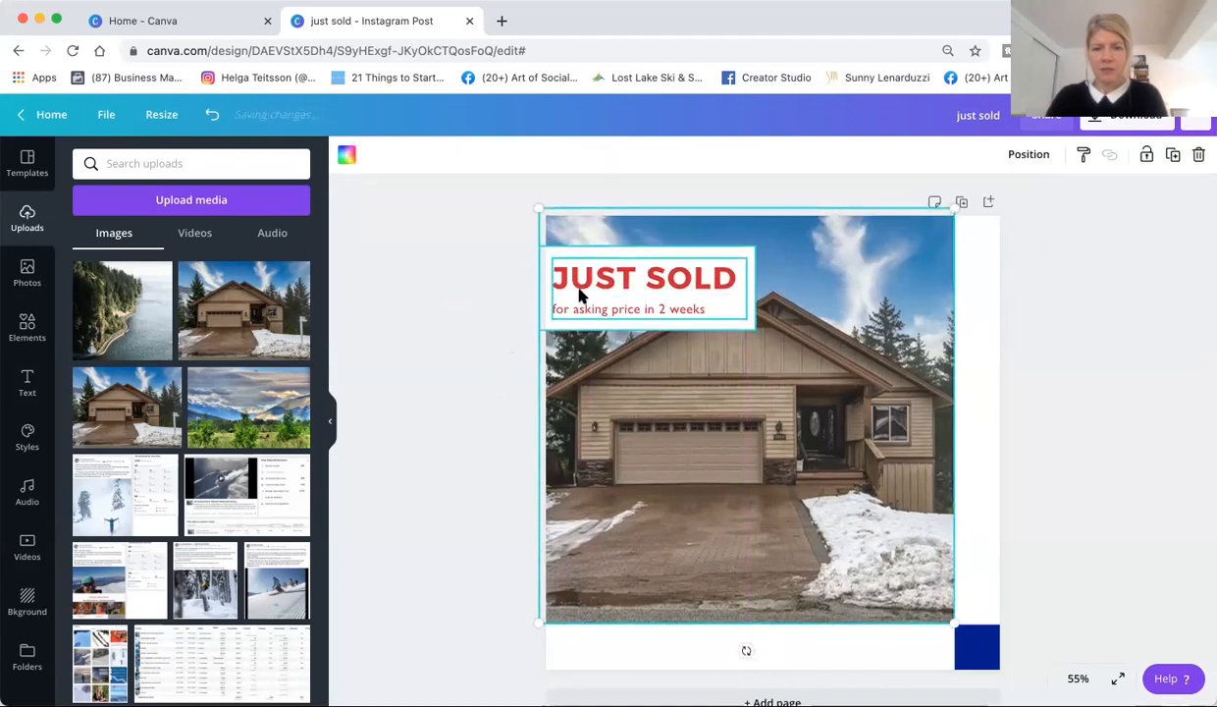
{"action": "left_click", "coordinate": [469, 301]}
Move the house photo so it lines up with the page's upper-left corner.
{"action": "left_click", "coordinate": [745, 471]}
{"action": "left_click_drag", "start_coordinate": [745, 470], "coordinate": [752, 449]}
{"action": "left_click", "coordinate": [388, 480]}
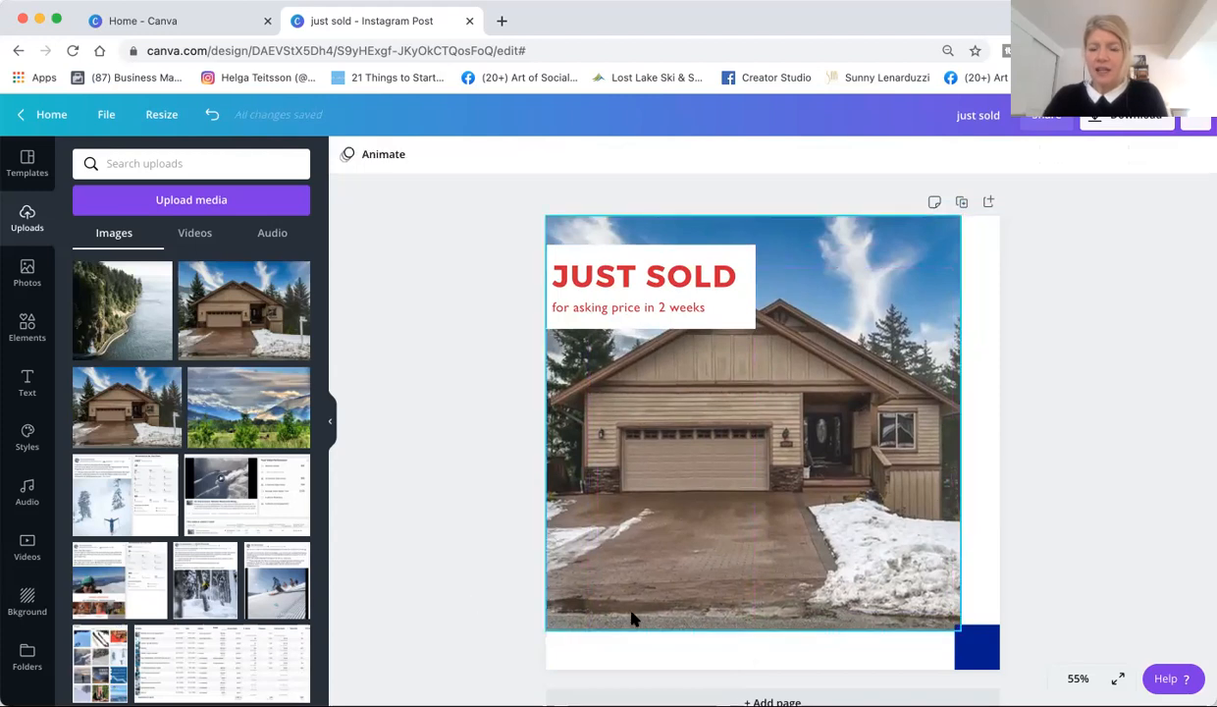
Recolor the blue corner square with the dark grey from the saved brand palette.
{"action": "left_click", "coordinate": [975, 646]}
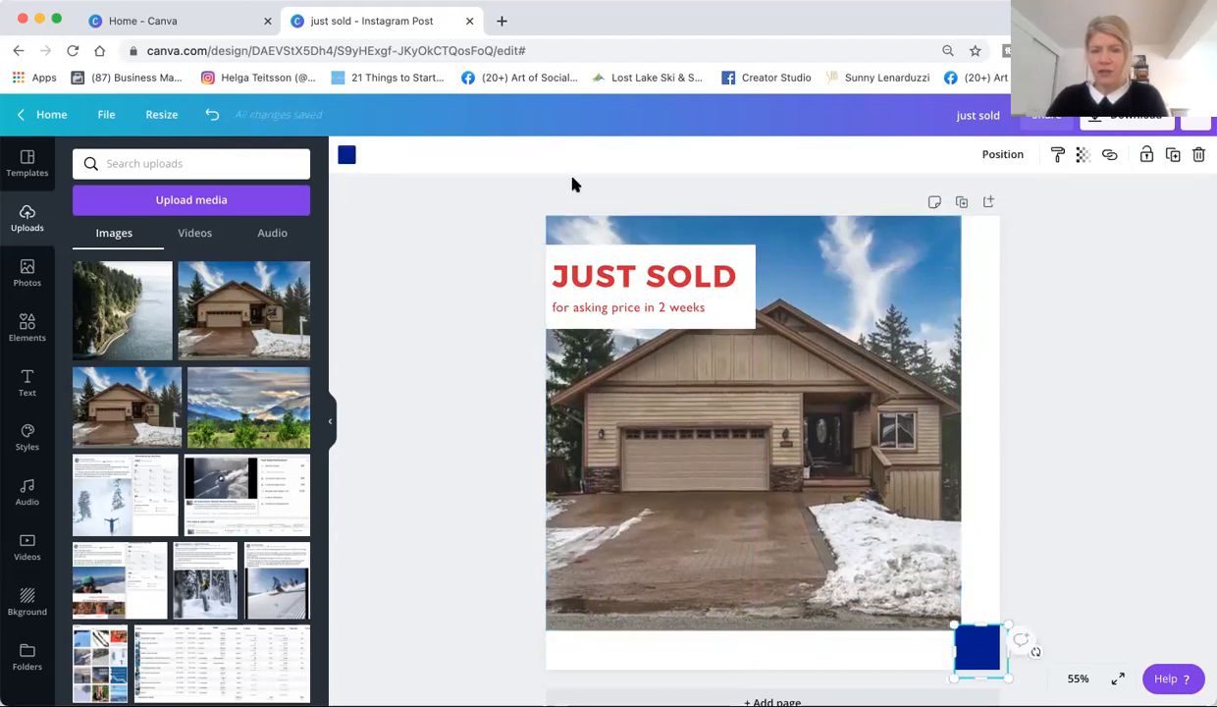
{"action": "left_click", "coordinate": [348, 157]}
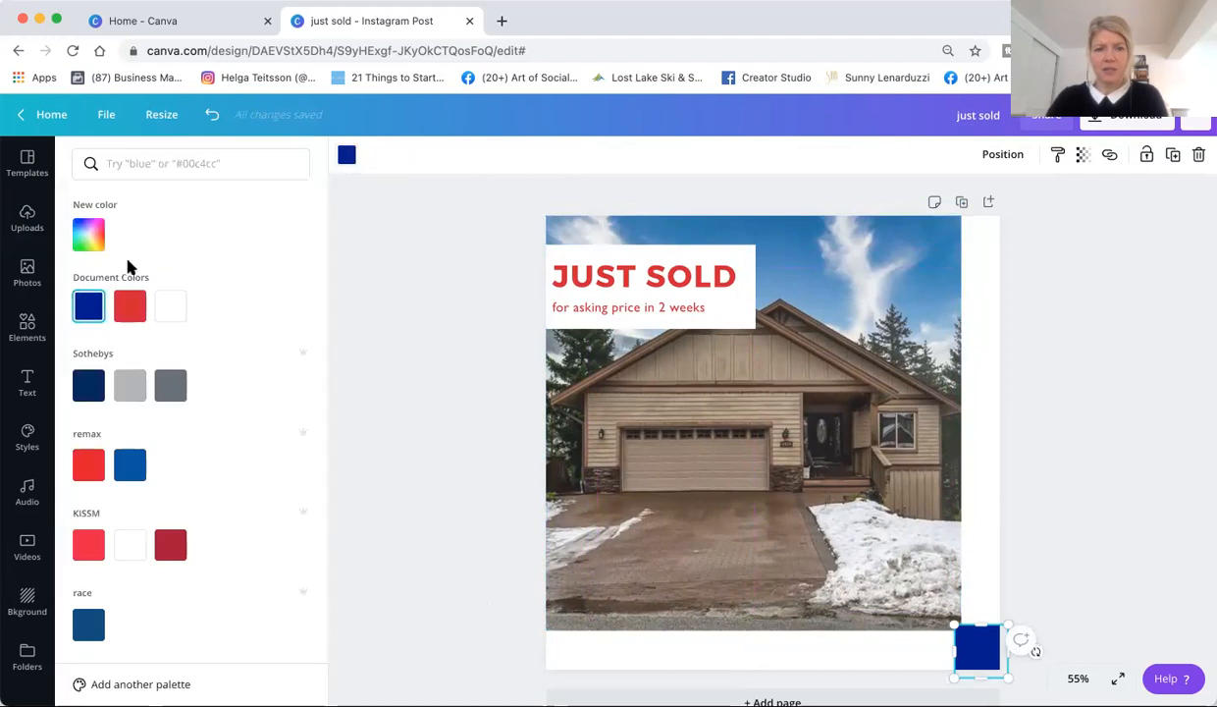
{"action": "scroll", "coordinate": [153, 435], "scroll_direction": "down", "scroll_amount": 3}
{"action": "left_click", "coordinate": [130, 528]}
{"action": "left_click", "coordinate": [359, 448]}
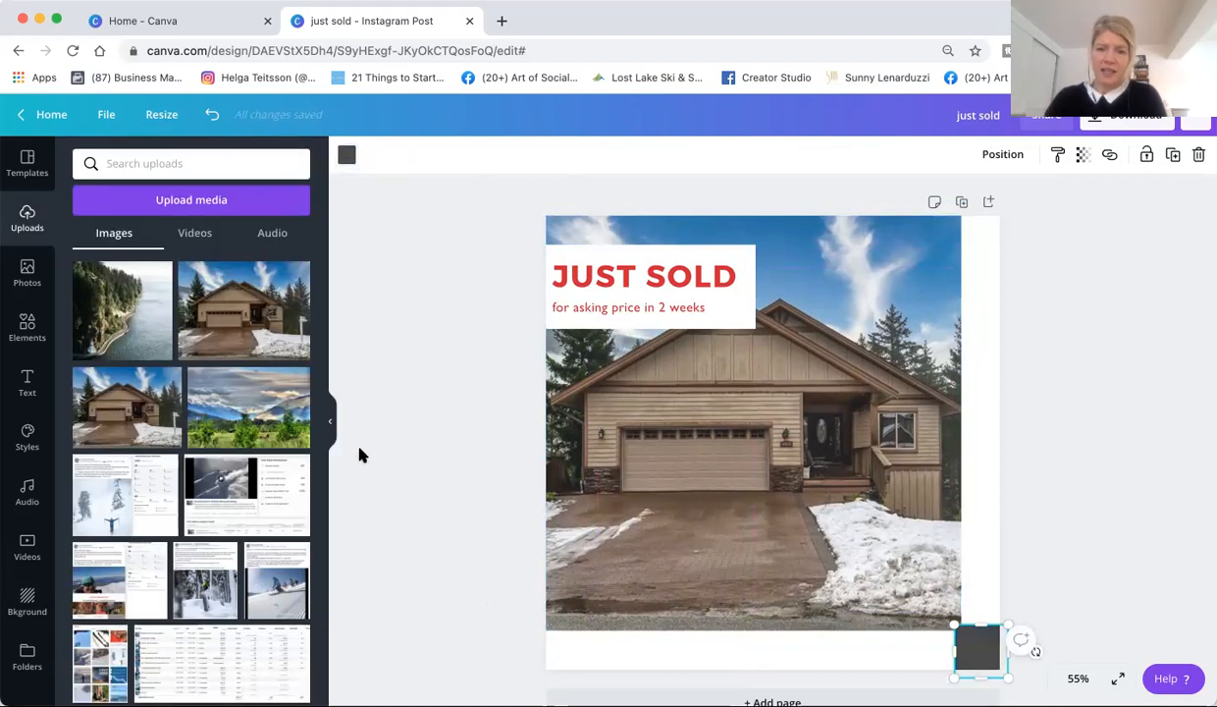
Add the realtor's logo with the red mountain symbol from the saved Logos folder to the design.
{"action": "scroll", "coordinate": [359, 454], "scroll_direction": "down", "scroll_amount": 1}
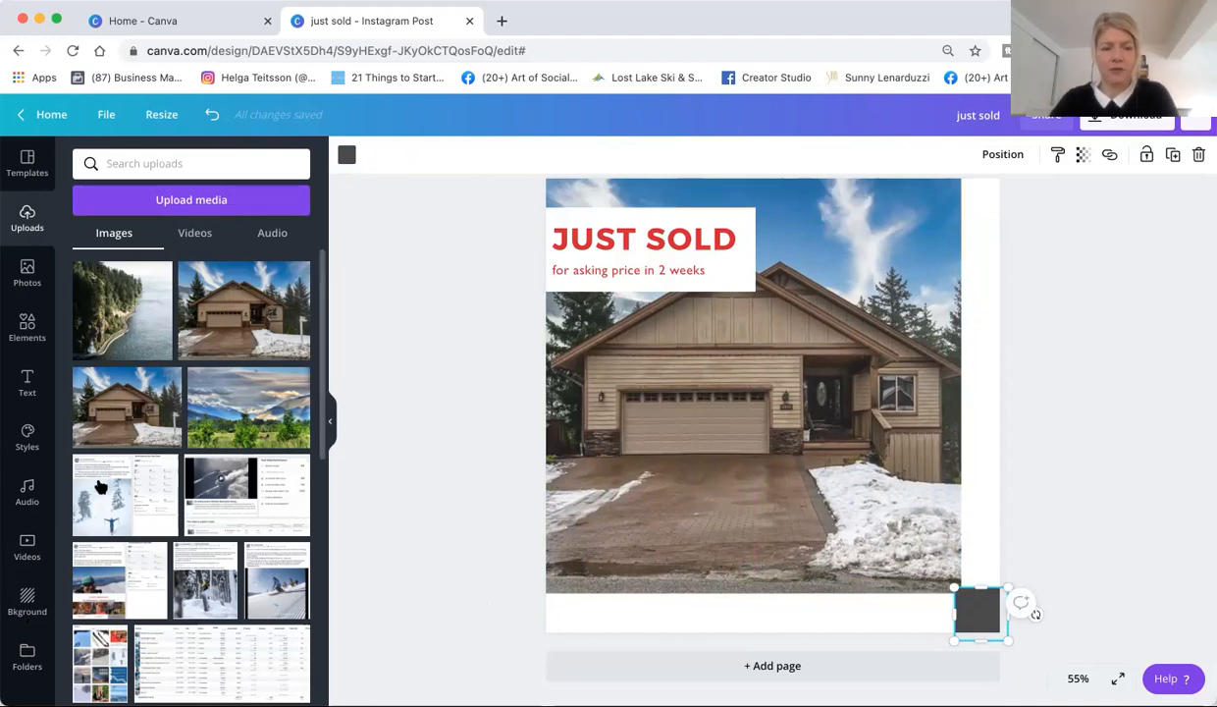
{"action": "left_click", "coordinate": [26, 656]}
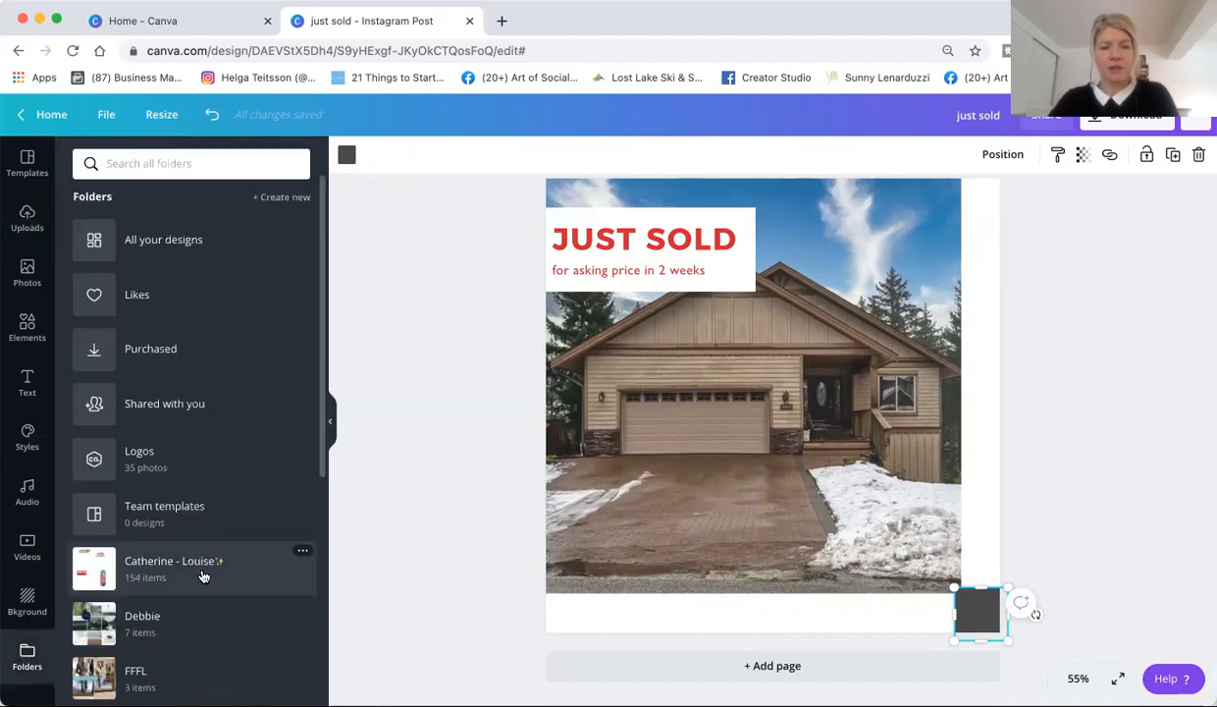
{"action": "left_click", "coordinate": [145, 460]}
{"action": "scroll", "coordinate": [211, 462], "scroll_direction": "down", "scroll_amount": 5}
{"action": "scroll", "coordinate": [210, 461], "scroll_direction": "down", "scroll_amount": 10}
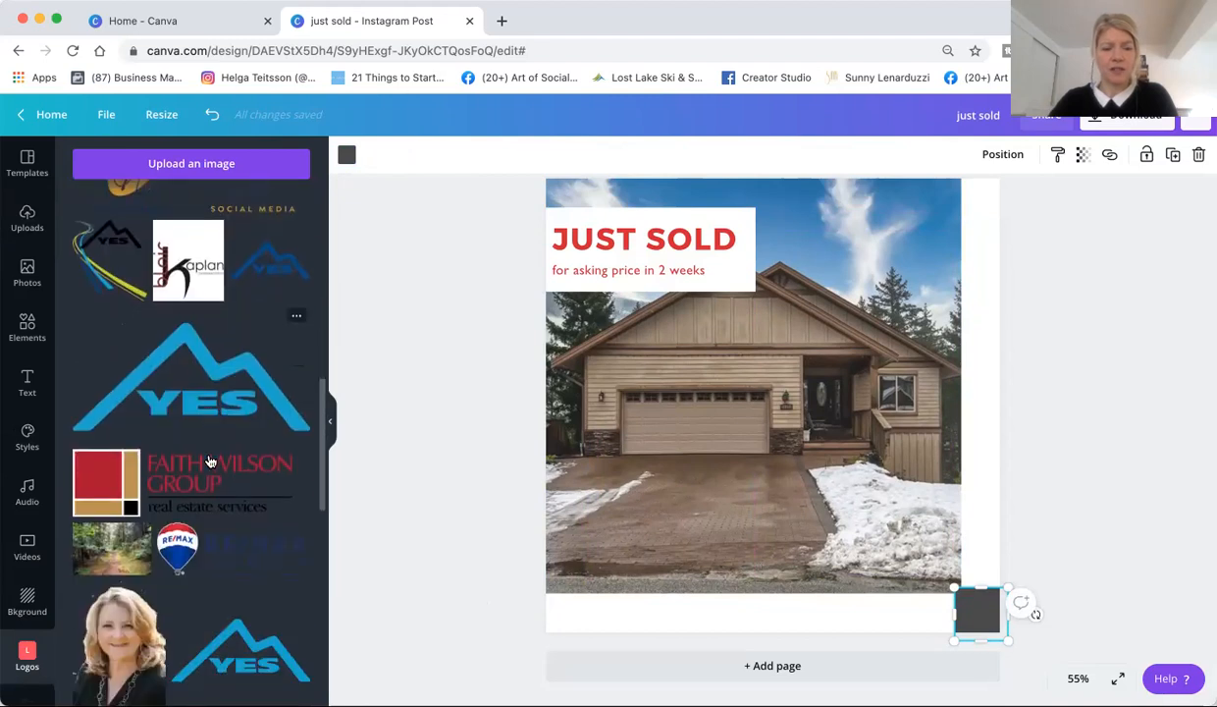
{"action": "left_click", "coordinate": [206, 489]}
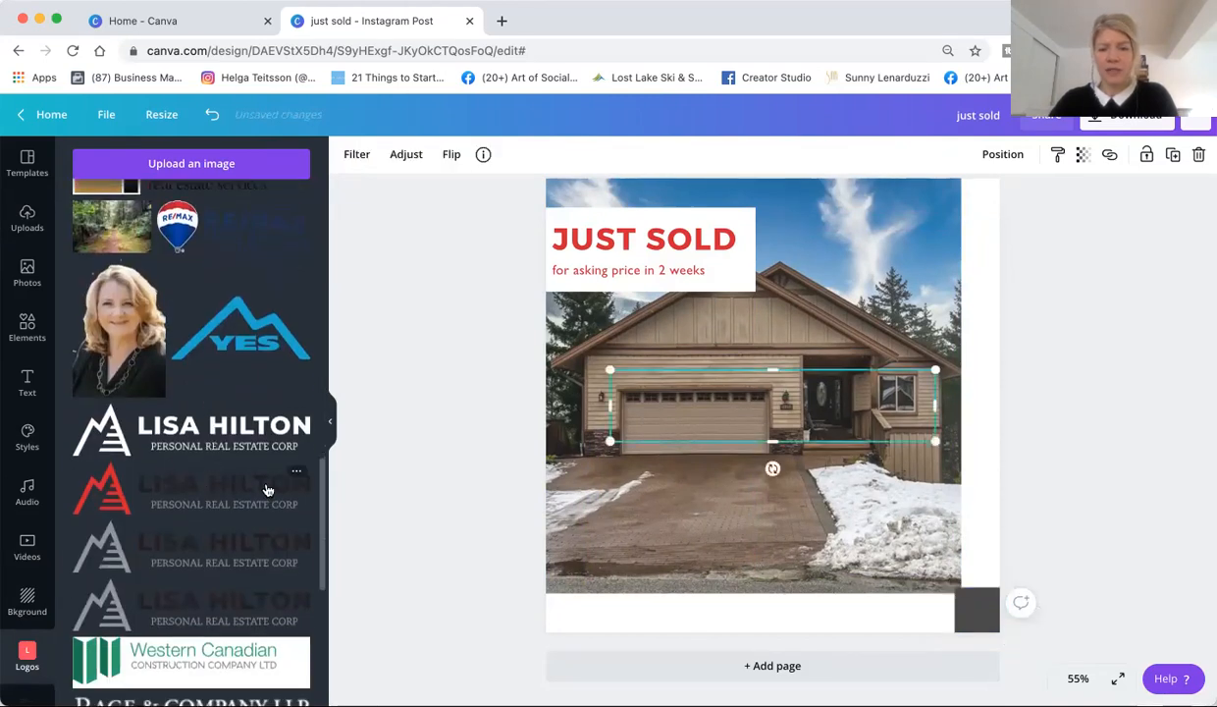
Shrink the realtor logo and place it in the white strip just left of the dark grey square.
{"action": "left_click_drag", "start_coordinate": [935, 370], "coordinate": [724, 441]}
{"action": "left_click_drag", "start_coordinate": [711, 499], "coordinate": [905, 614]}
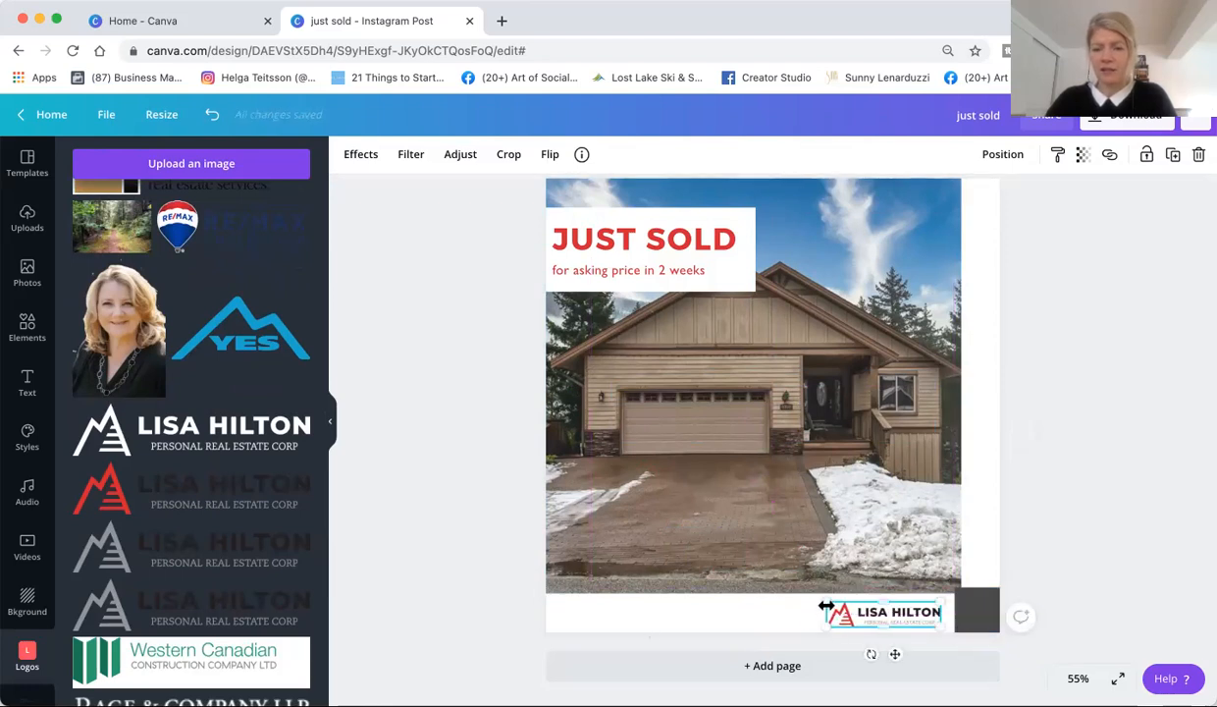
{"action": "left_click", "coordinate": [428, 503]}
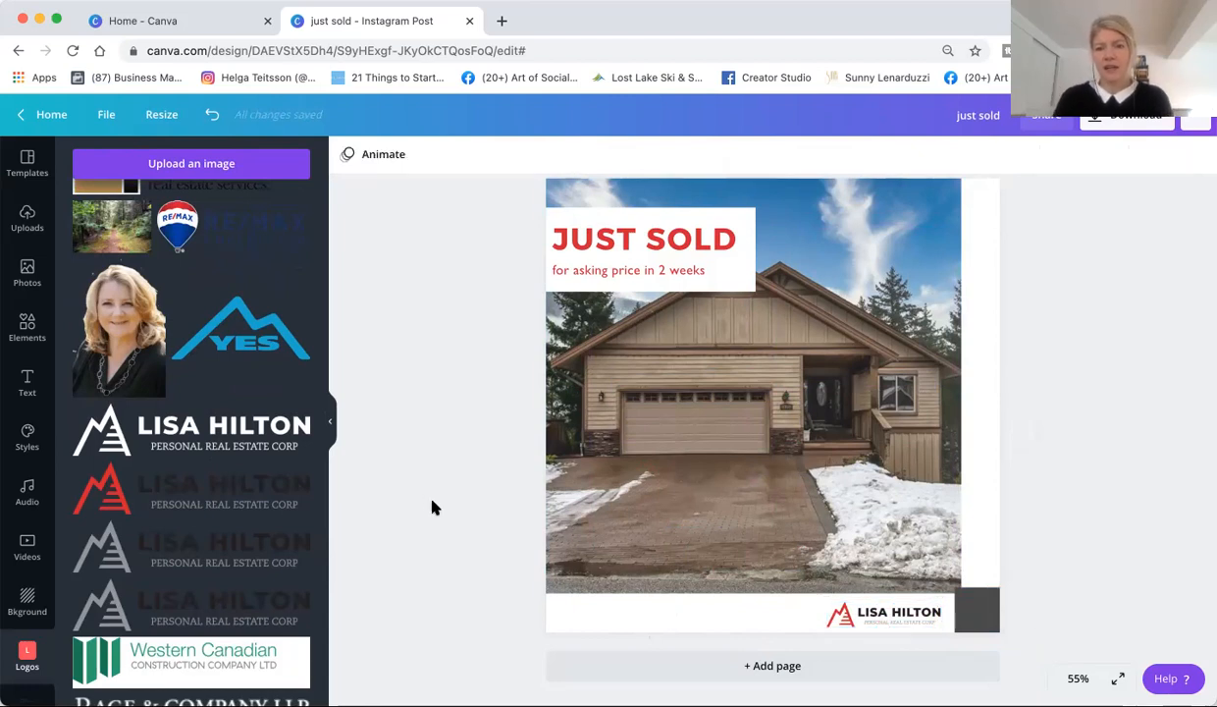
Adjust the house photo to brightness 12, contrast 20 and saturation -10.
{"action": "scroll", "coordinate": [432, 506], "scroll_direction": "up", "scroll_amount": 1}
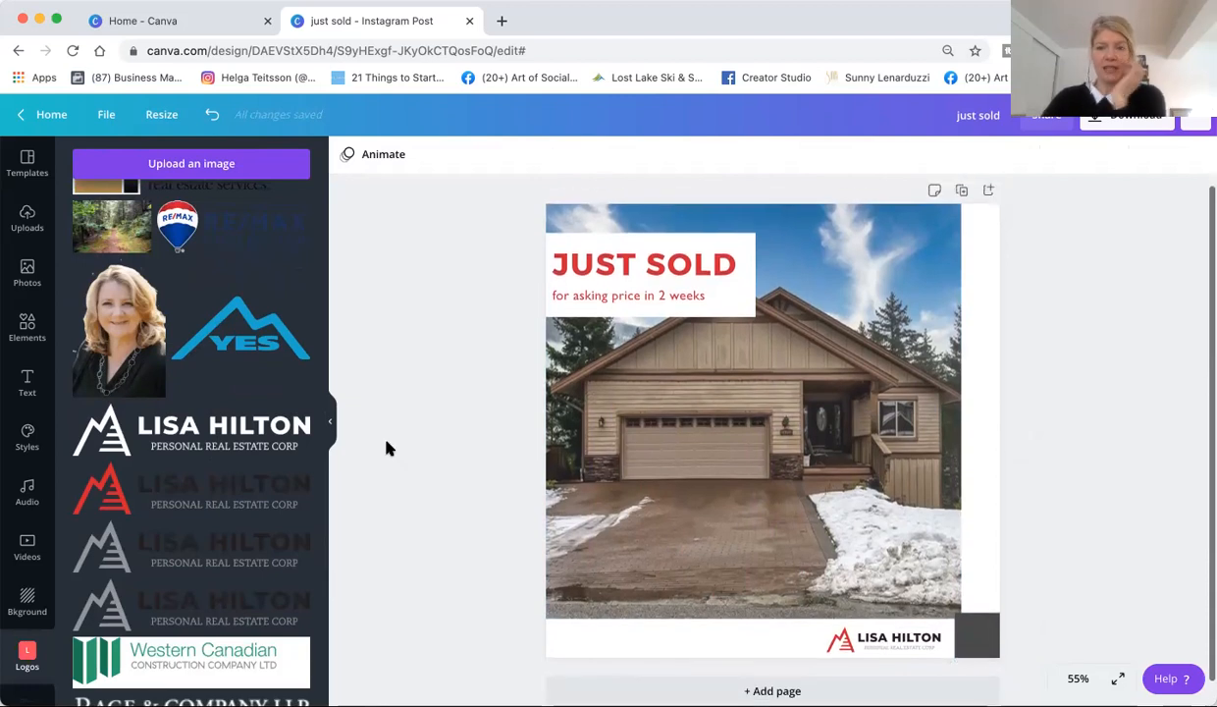
{"action": "left_click", "coordinate": [668, 445]}
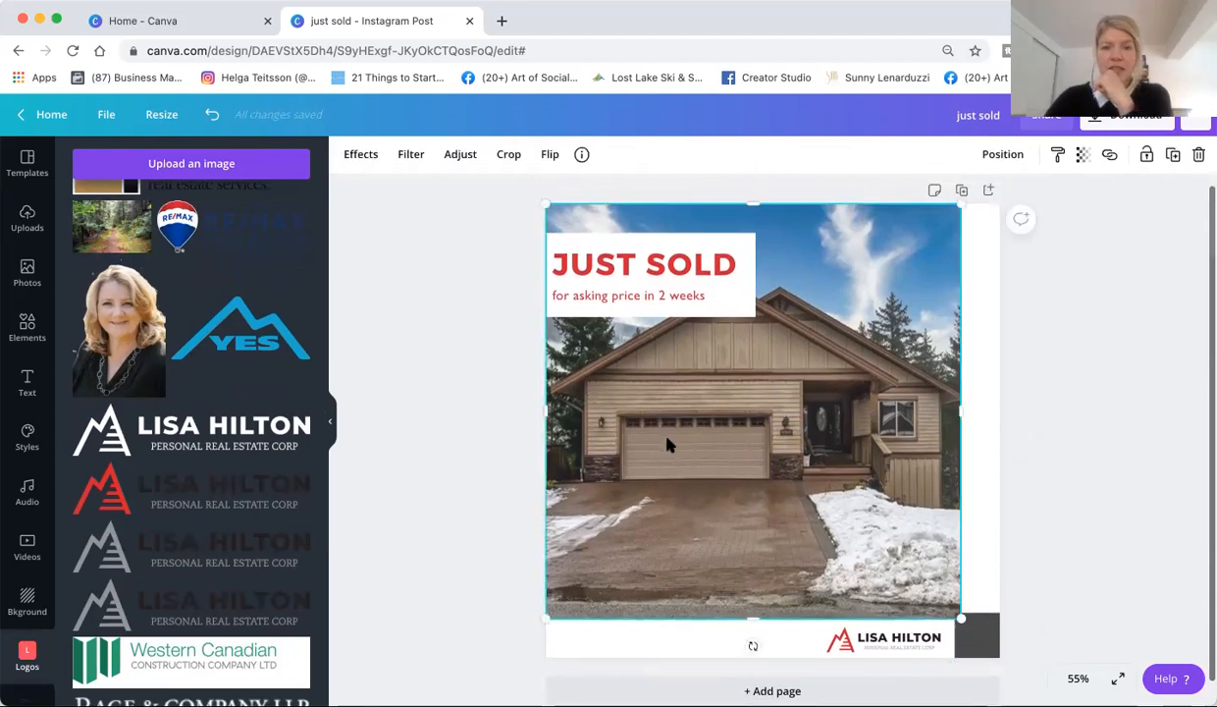
{"action": "left_click", "coordinate": [456, 156]}
{"action": "mouse_move", "coordinate": [211, 198]}
{"action": "left_mouse_down"}
{"action": "mouse_move", "coordinate": [278, 196]}
{"action": "mouse_move", "coordinate": [185, 196]}
{"action": "mouse_move", "coordinate": [215, 192]}
{"action": "mouse_move", "coordinate": [216, 222]}
{"action": "left_mouse_up"}
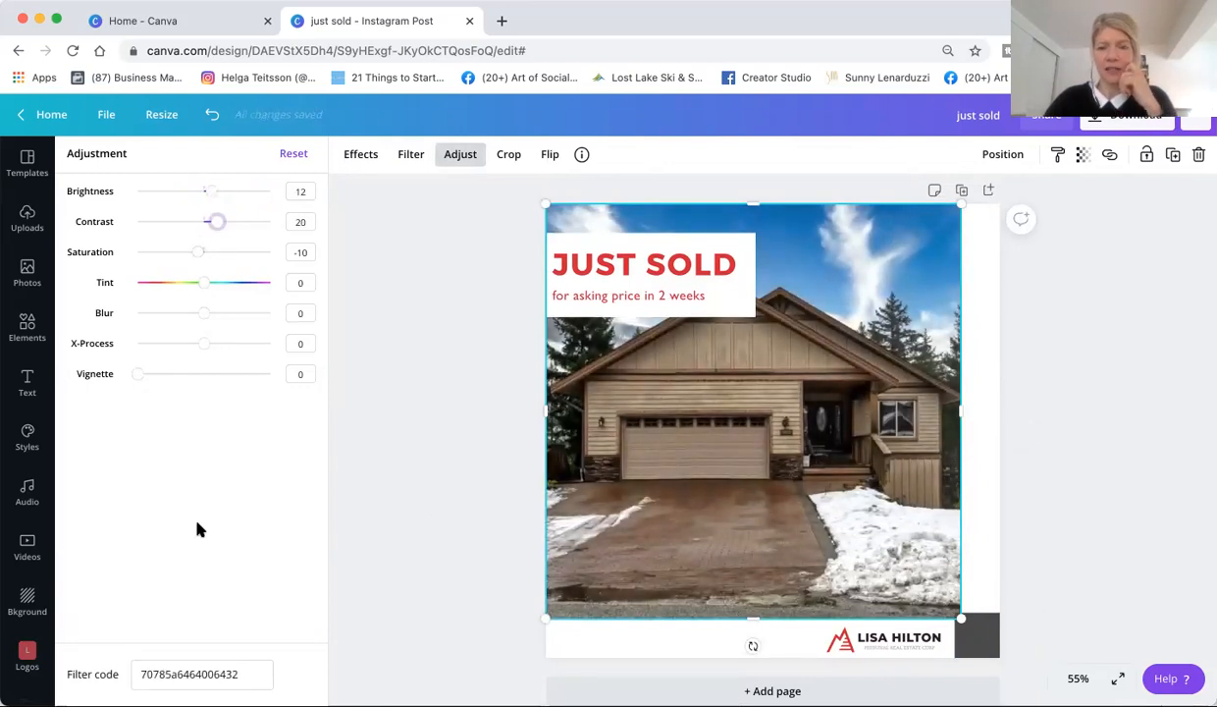
{"action": "left_click", "coordinate": [375, 414]}
{"action": "scroll", "coordinate": [383, 407], "scroll_direction": "down", "scroll_amount": 1}
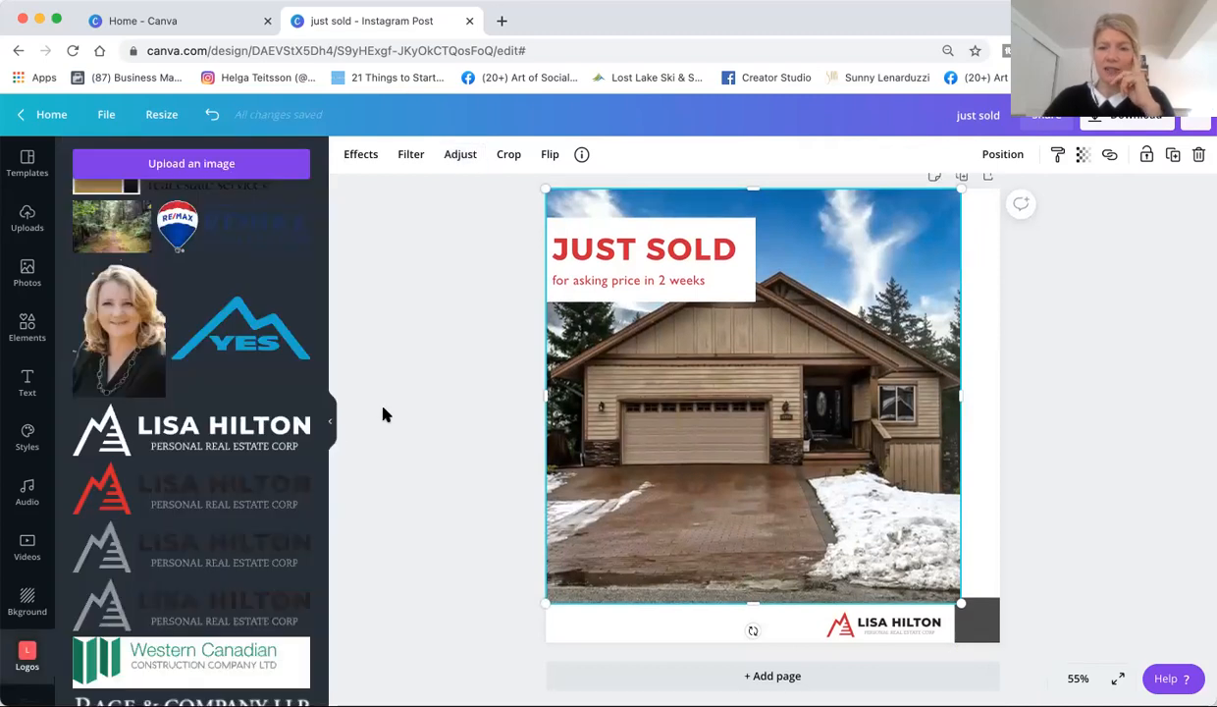
{"action": "scroll", "coordinate": [383, 414], "scroll_direction": "up", "scroll_amount": 1}
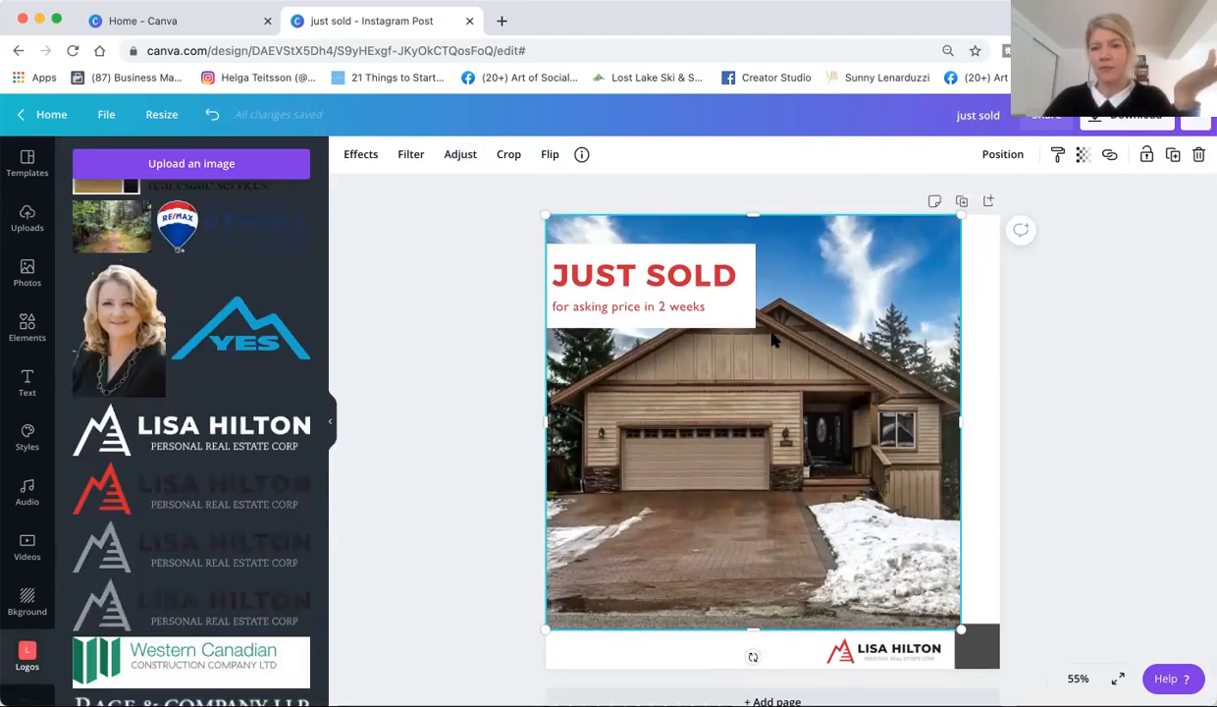
{"action": "left_click", "coordinate": [1088, 305]}
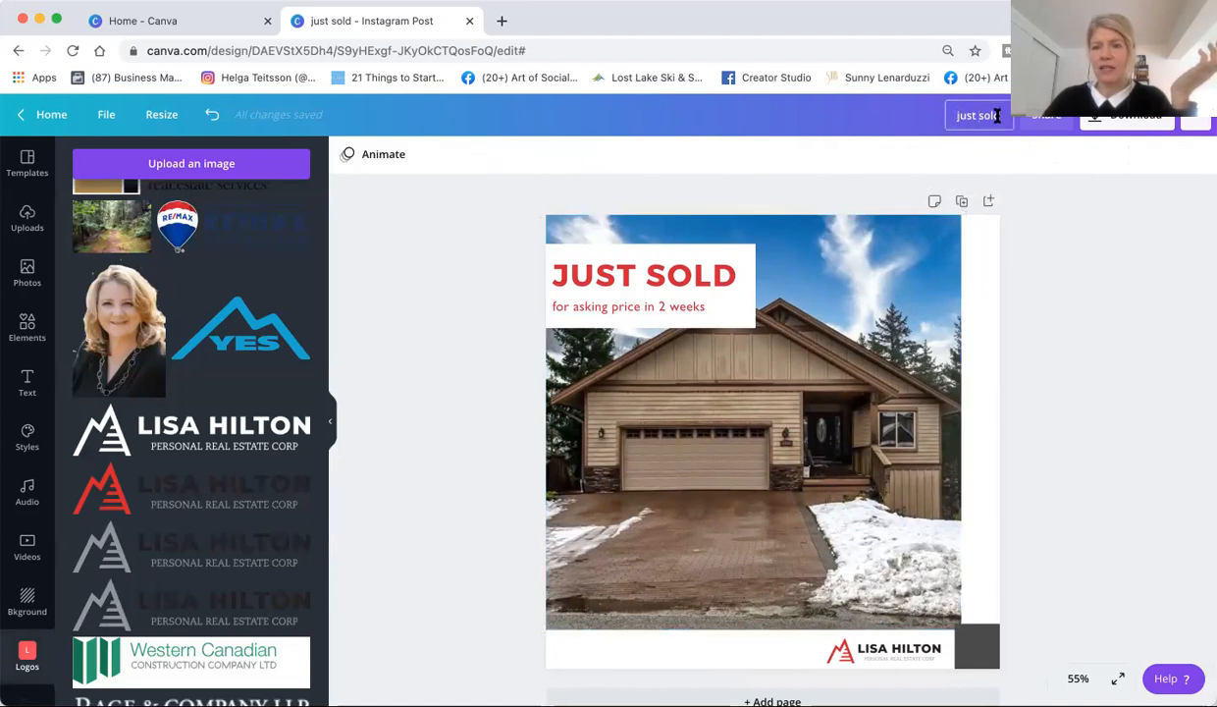
Download the "just sold" design as a PNG at size 1 and dismiss the saved-design confirmation.
{"action": "left_click_drag", "start_coordinate": [1002, 115], "coordinate": [942, 120]}
{"action": "left_click", "coordinate": [965, 116]}
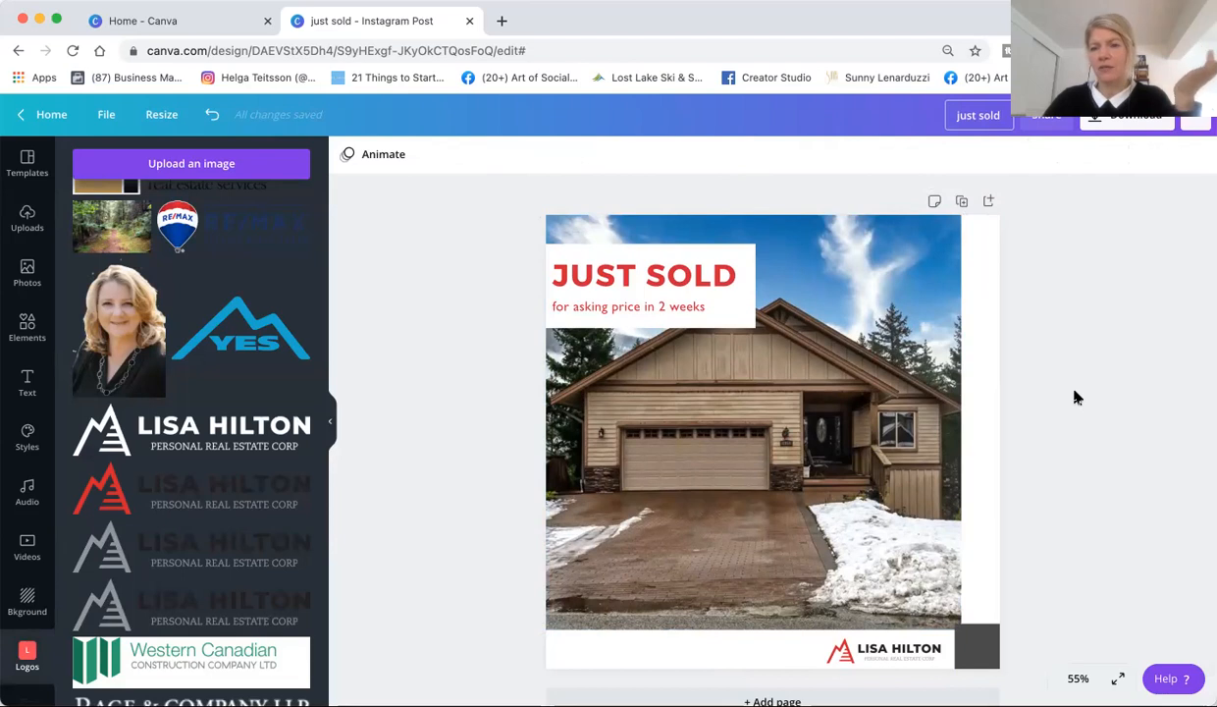
{"action": "left_click", "coordinate": [1110, 122]}
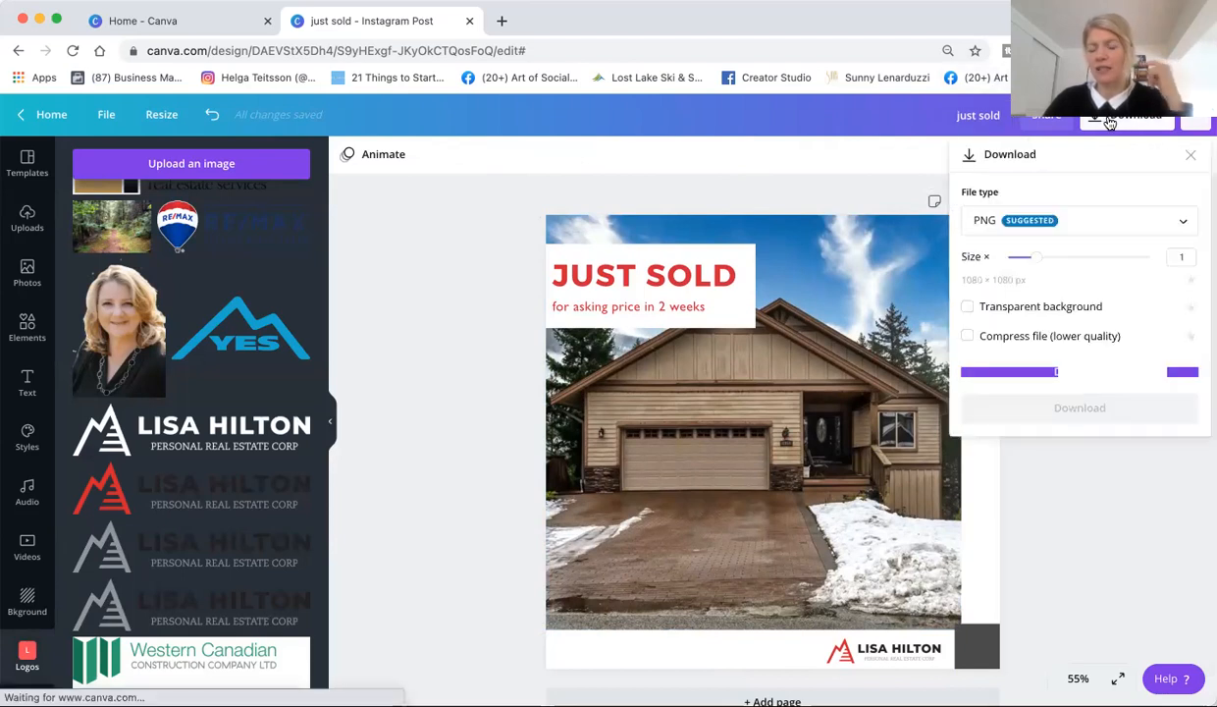
{"action": "left_click", "coordinate": [1104, 229]}
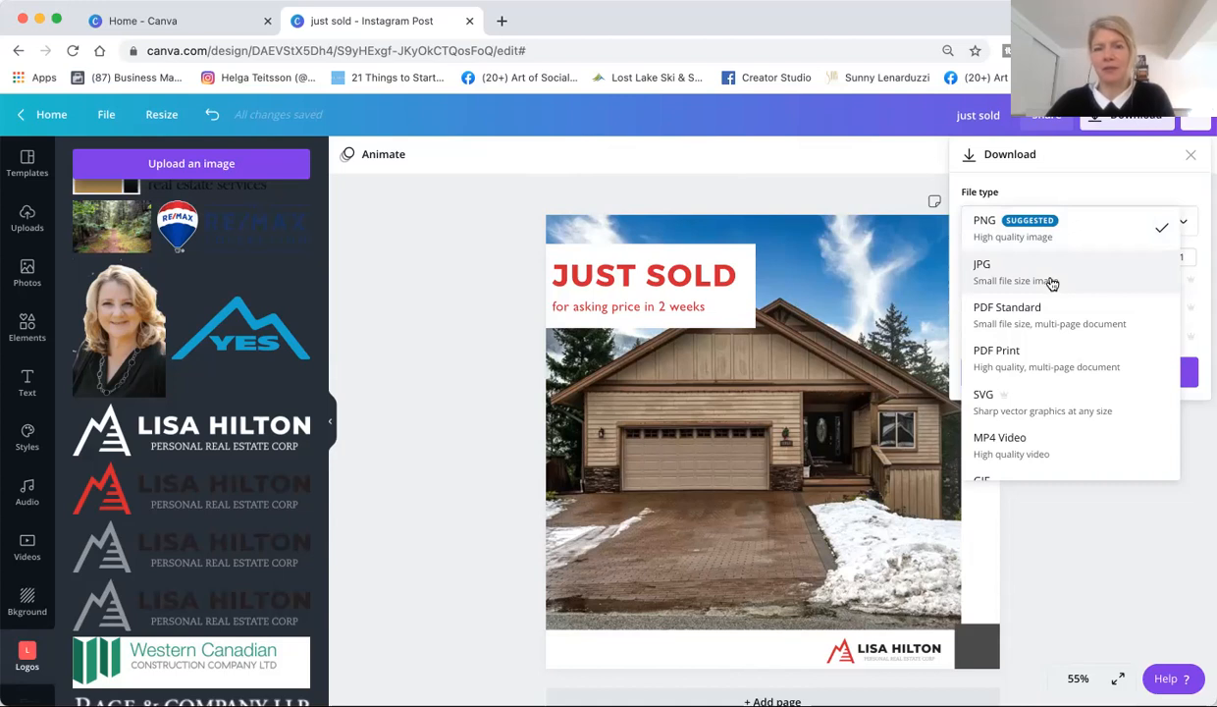
{"action": "left_click", "coordinate": [1062, 234]}
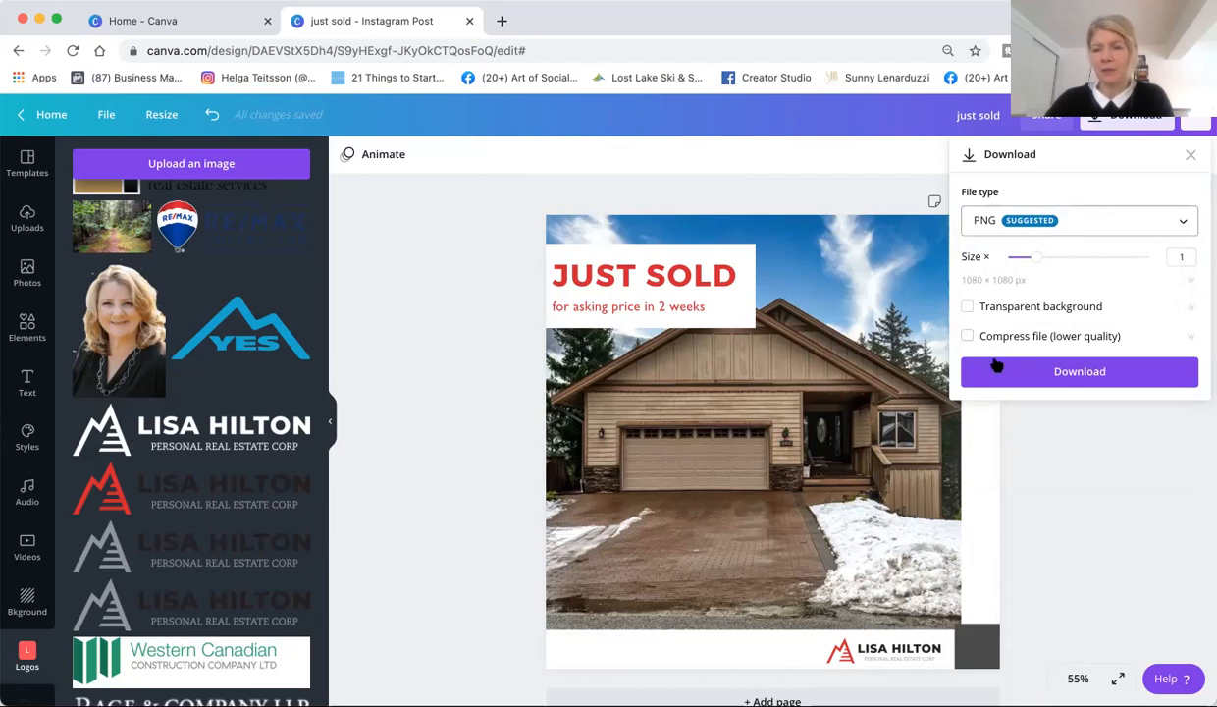
{"action": "left_click", "coordinate": [1074, 374]}
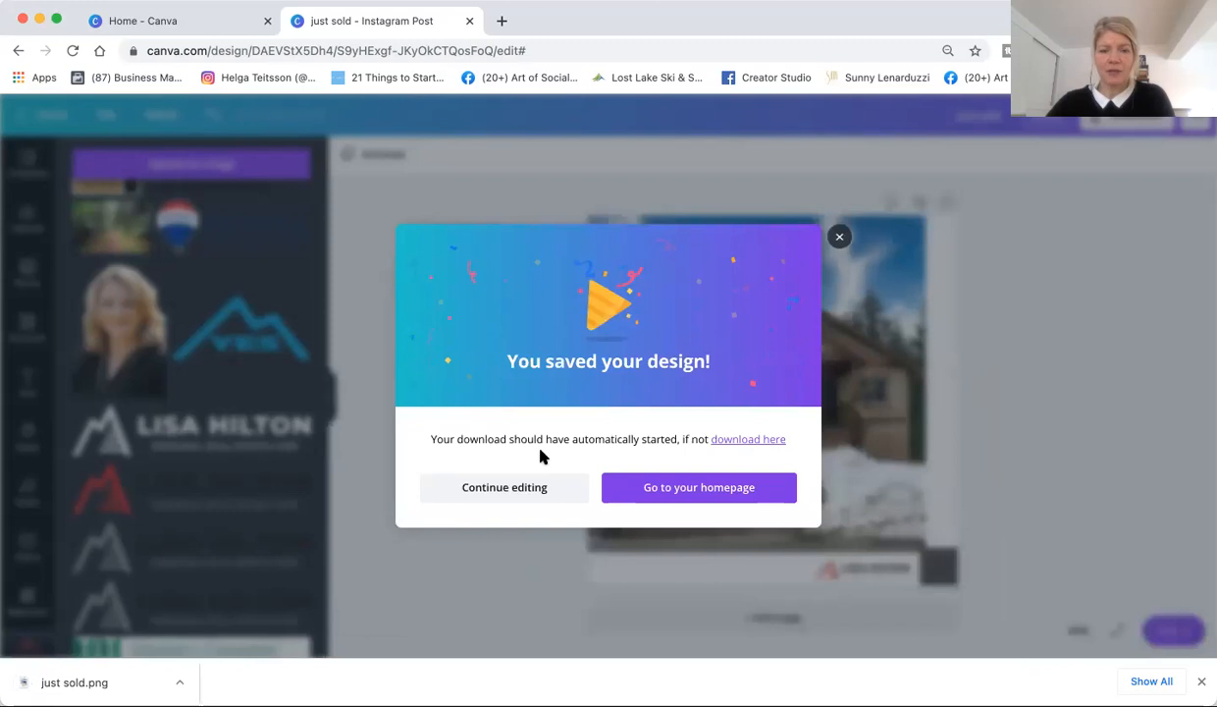
{"action": "left_click", "coordinate": [839, 236]}
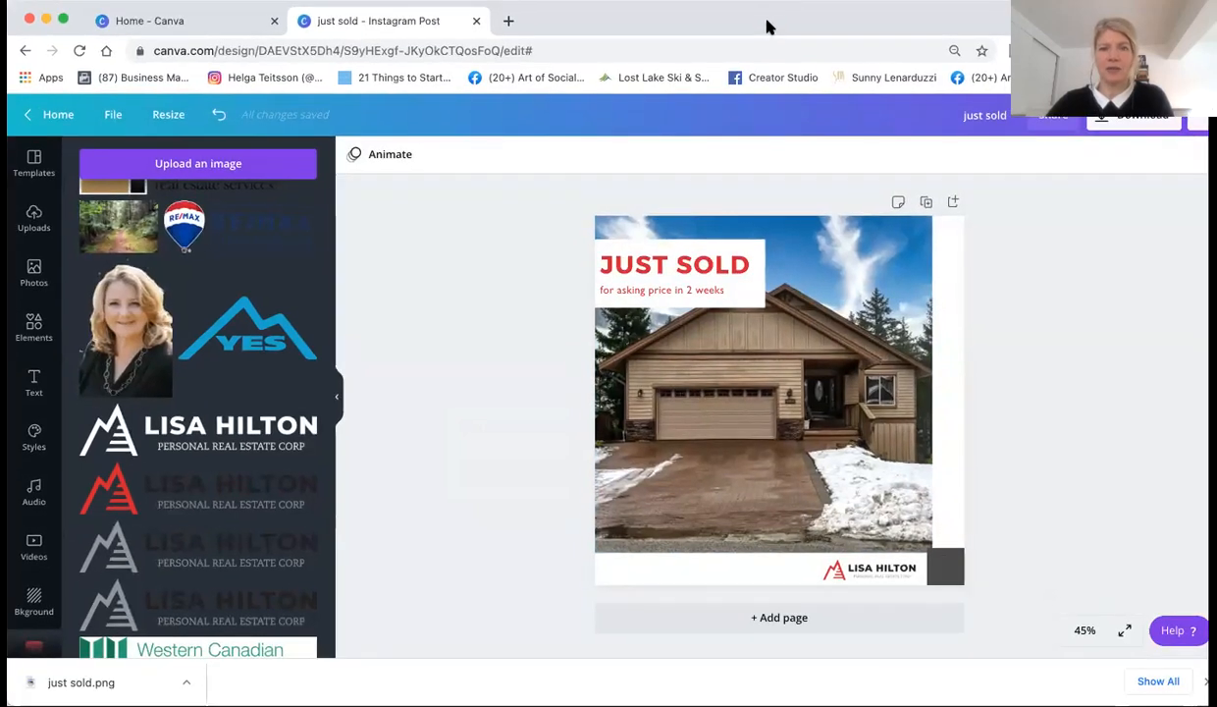
Return to the homepage and create a new blank Instagram Post design at 1080 × 1080 px.
{"action": "left_click", "coordinate": [58, 115]}
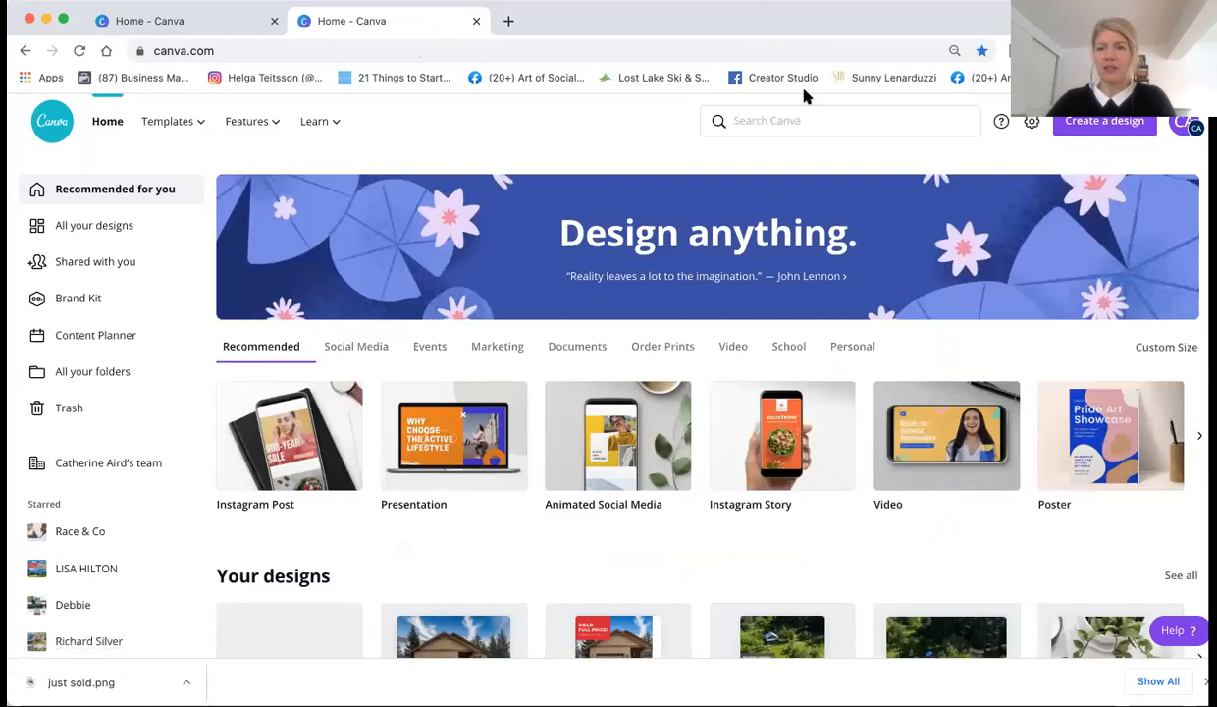
{"action": "left_click", "coordinate": [1099, 133]}
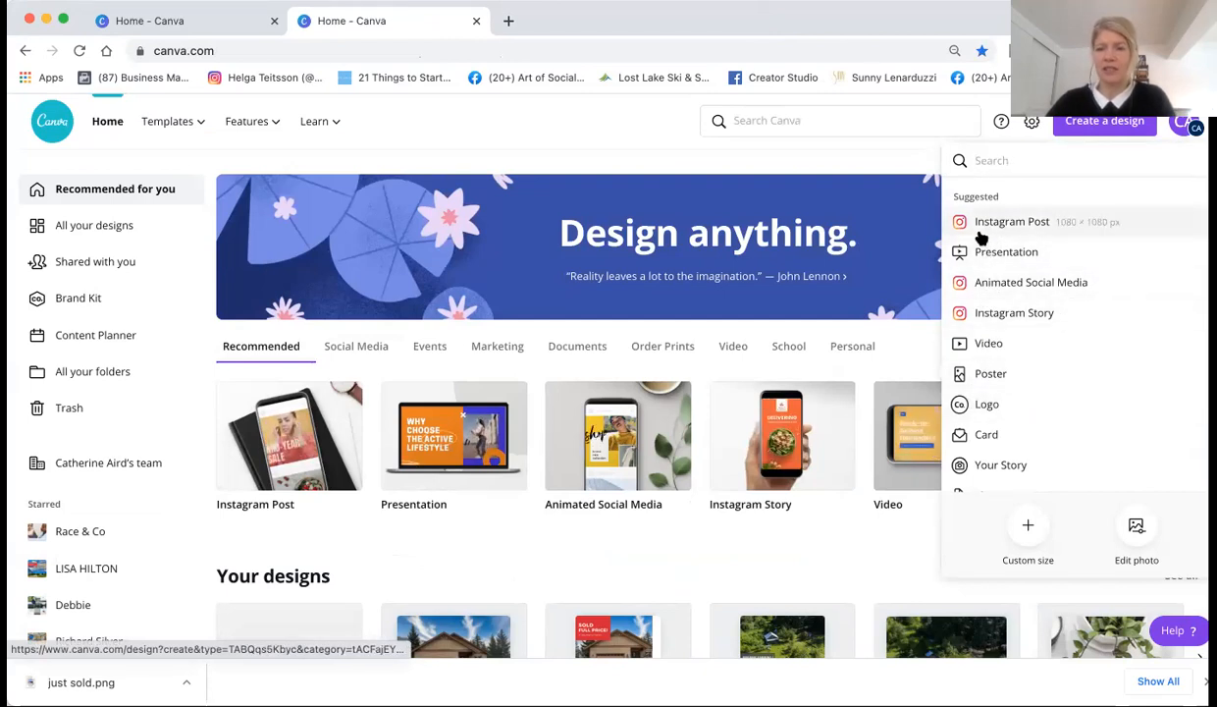
{"action": "left_click", "coordinate": [986, 226]}
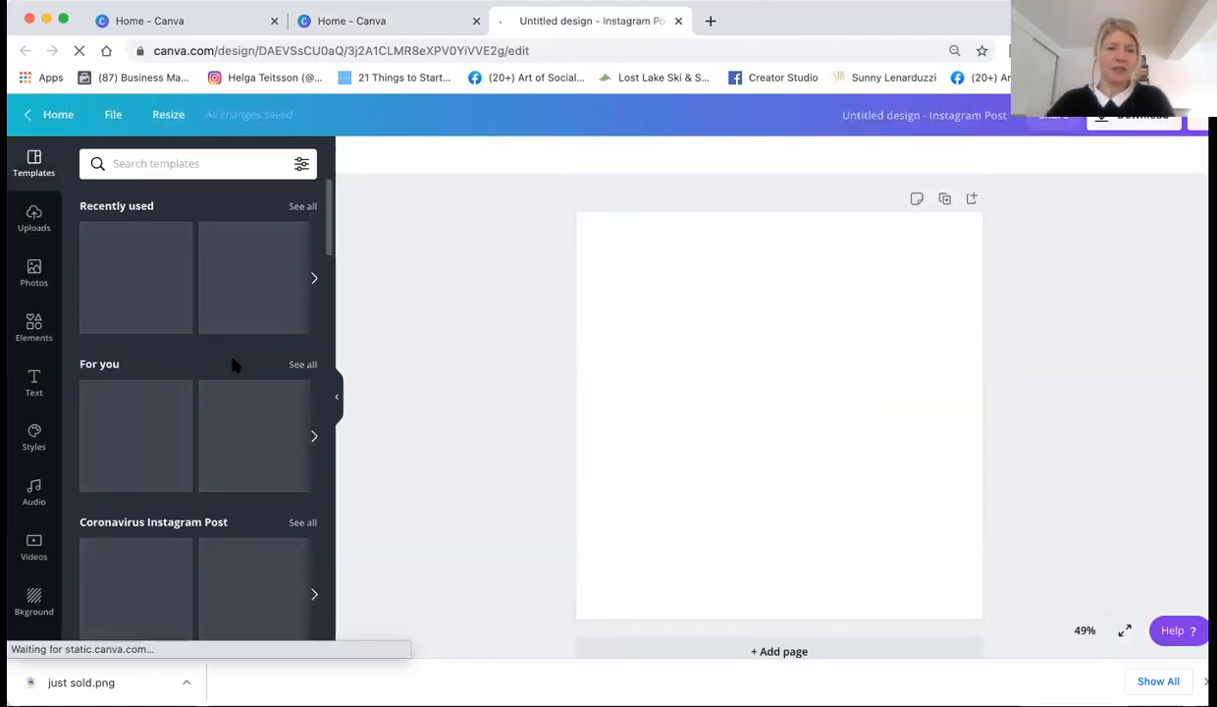
Search the templates for "valentines day" and apply the pink photo-frame template reading "You are all you need".
{"action": "left_click", "coordinate": [155, 167]}
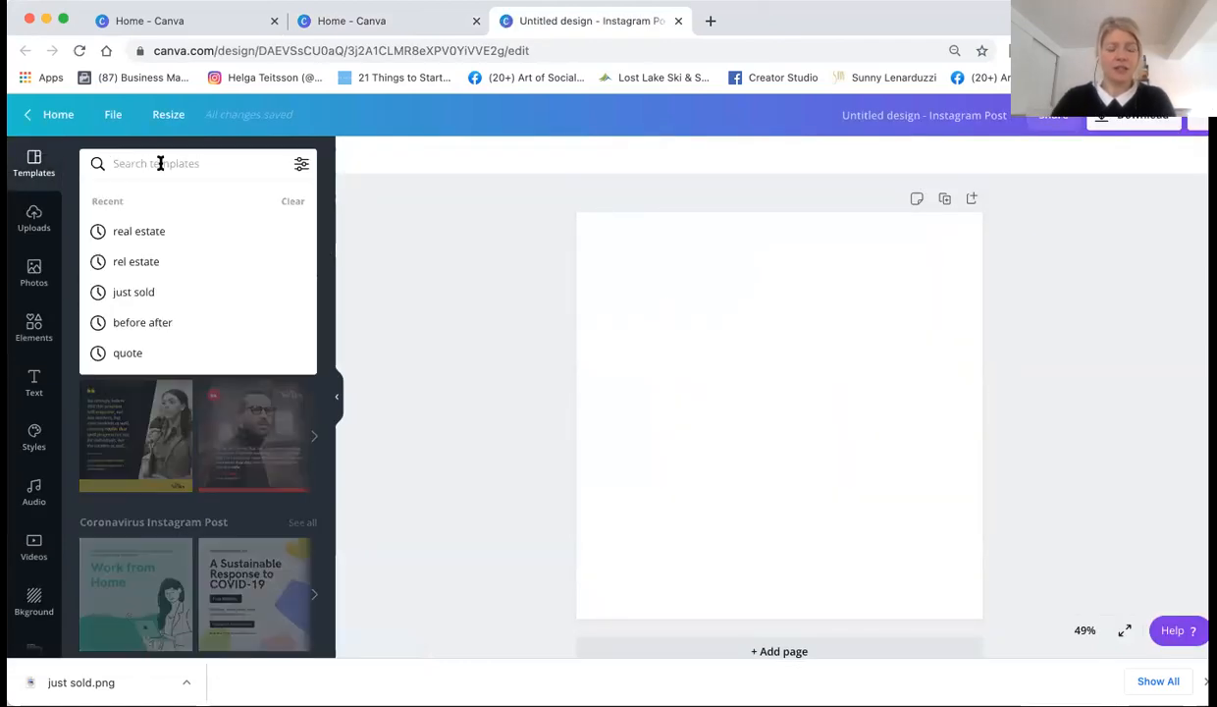
{"action": "type", "text": "valenti"}
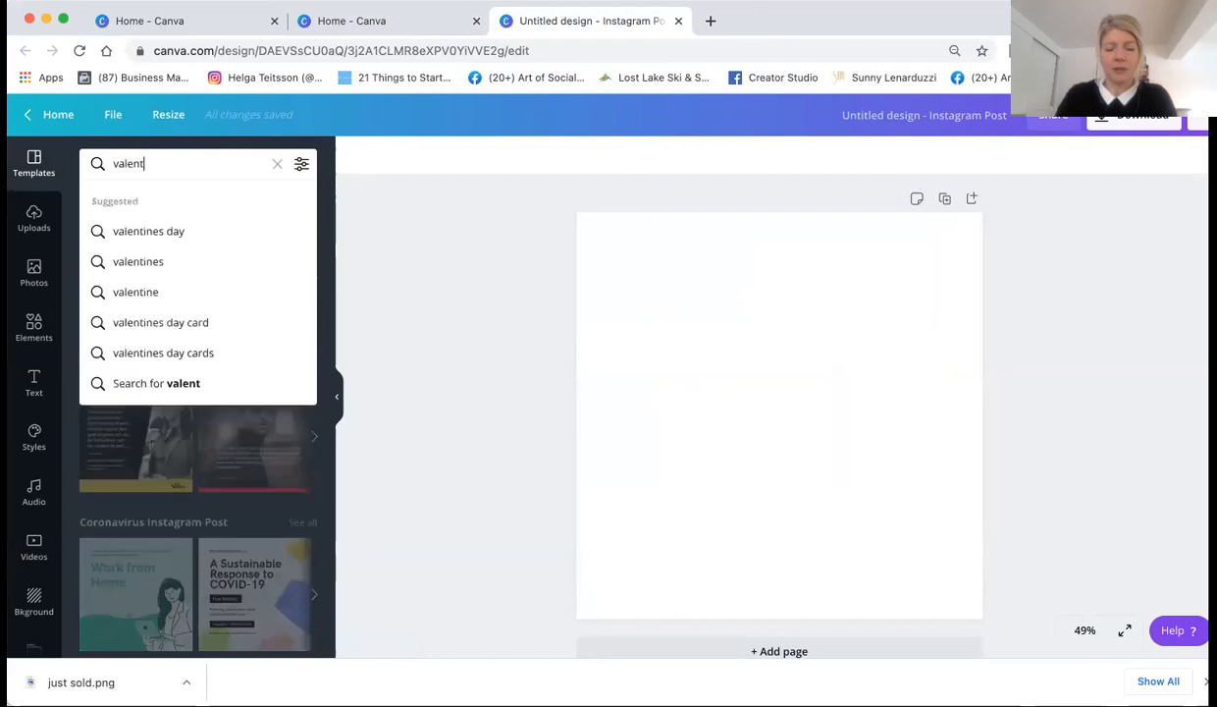
{"action": "left_click", "coordinate": [136, 232]}
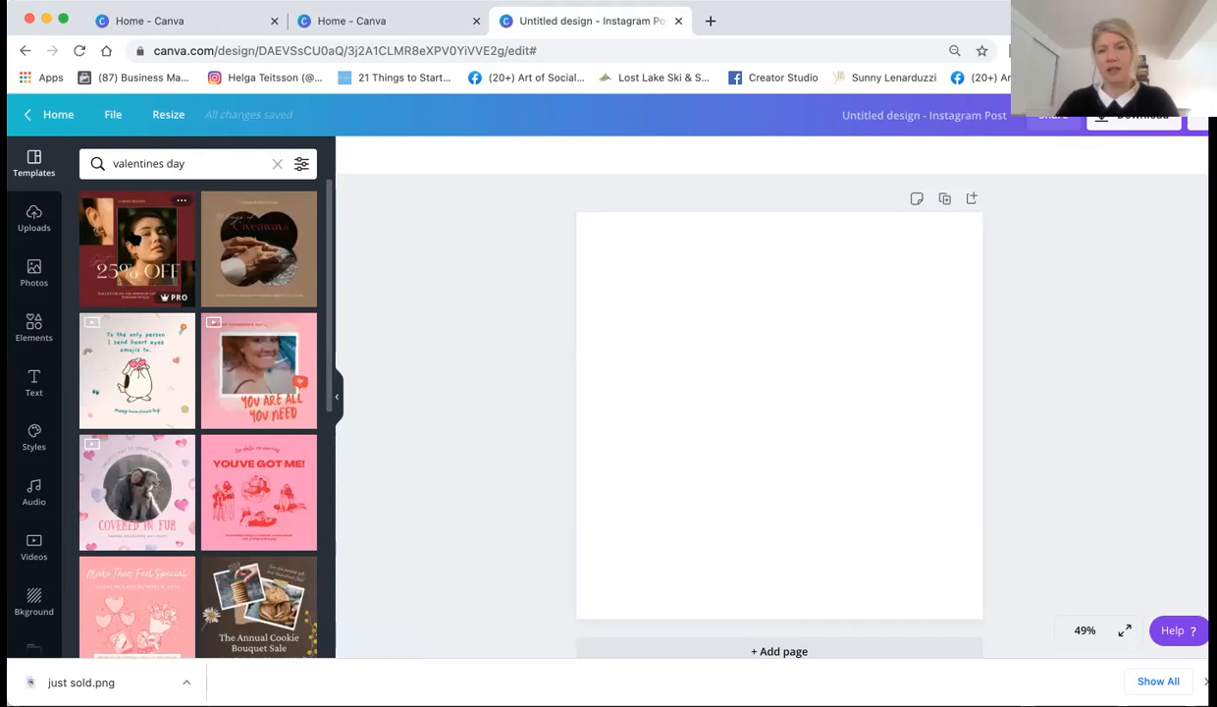
{"action": "scroll", "coordinate": [280, 346], "scroll_direction": "down", "scroll_amount": 5}
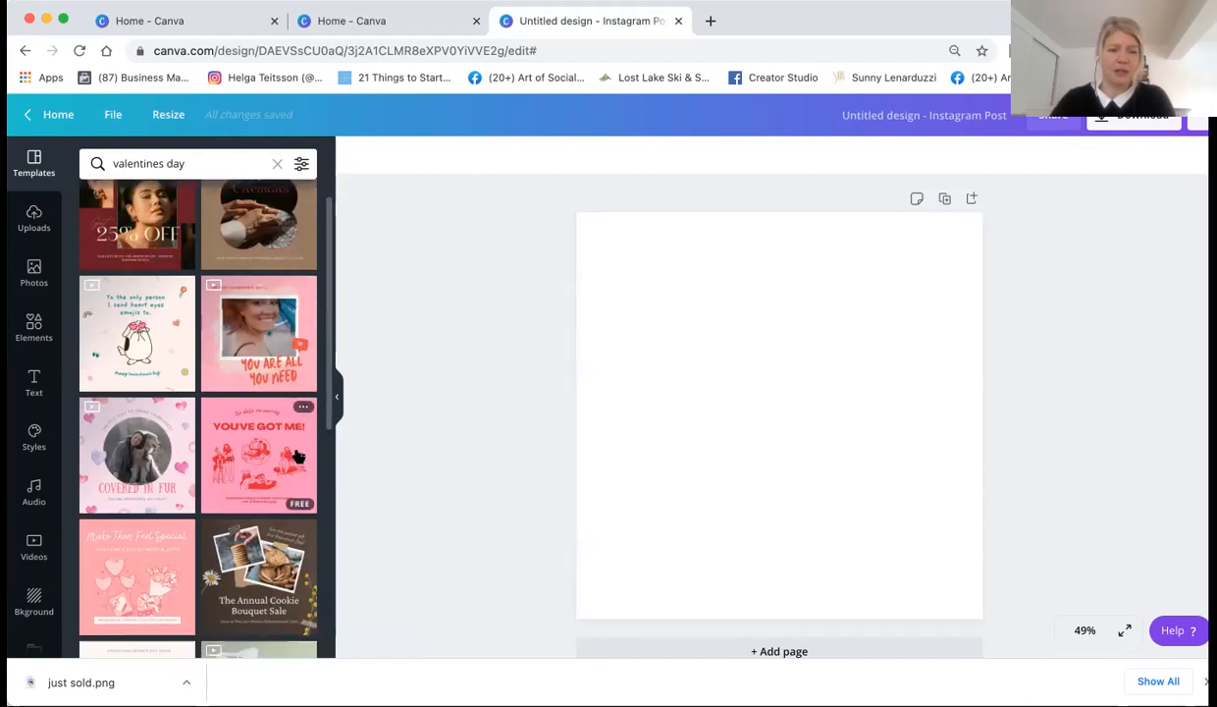
{"action": "scroll", "coordinate": [299, 457], "scroll_direction": "up", "scroll_amount": 2}
{"action": "scroll", "coordinate": [300, 457], "scroll_direction": "up", "scroll_amount": 2}
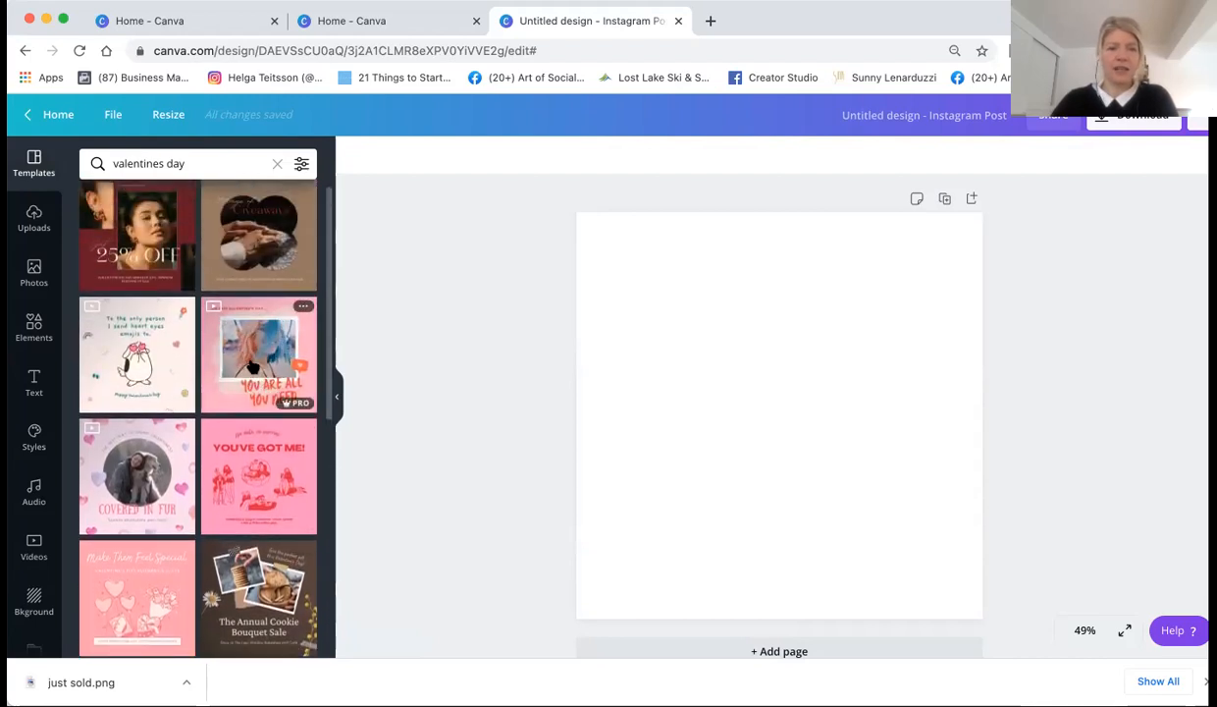
{"action": "left_click", "coordinate": [250, 362]}
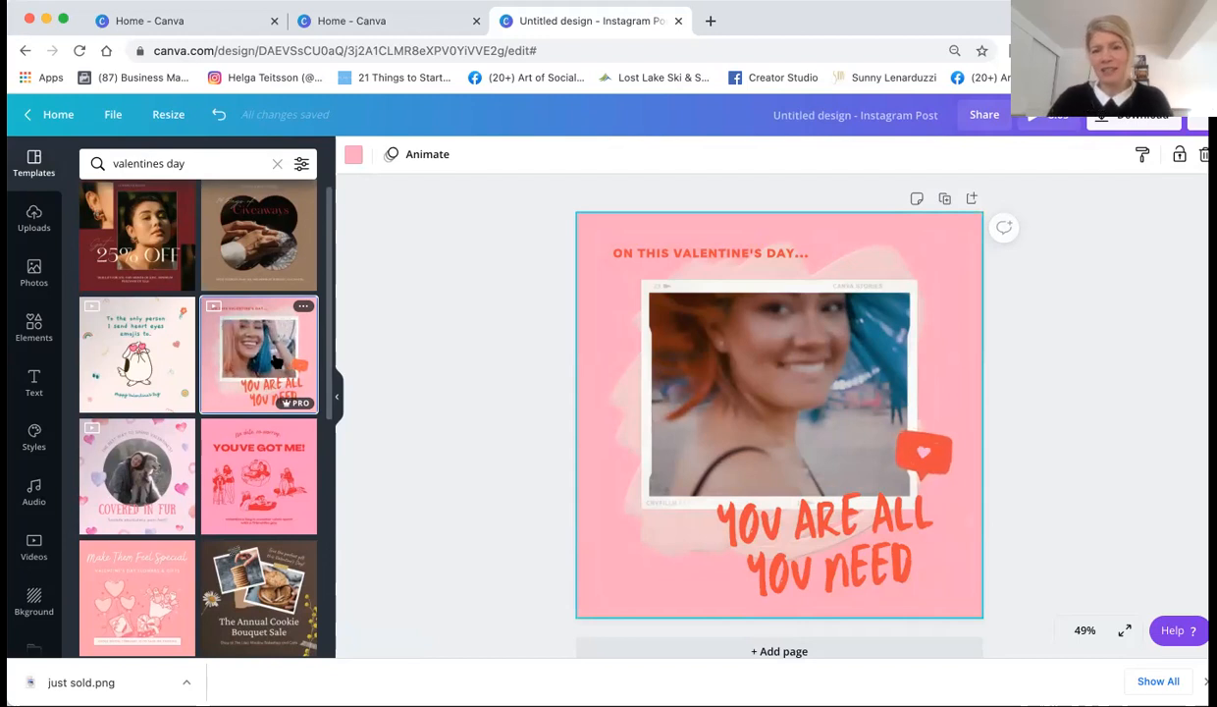
Replace the "You are all you need" text with "THANKING YOU FOR YOUR SUPPORT, MUCH LOVE," followed by the sender's first name.
{"action": "left_click", "coordinate": [837, 572]}
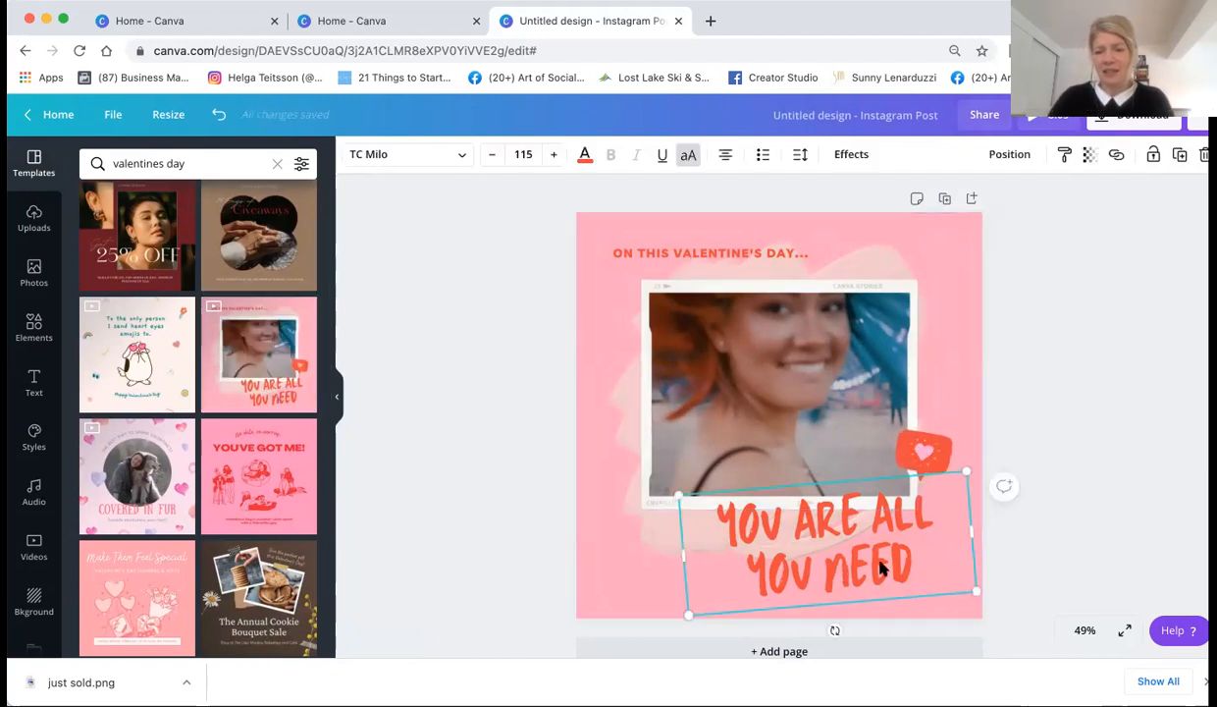
{"action": "left_click", "coordinate": [889, 562]}
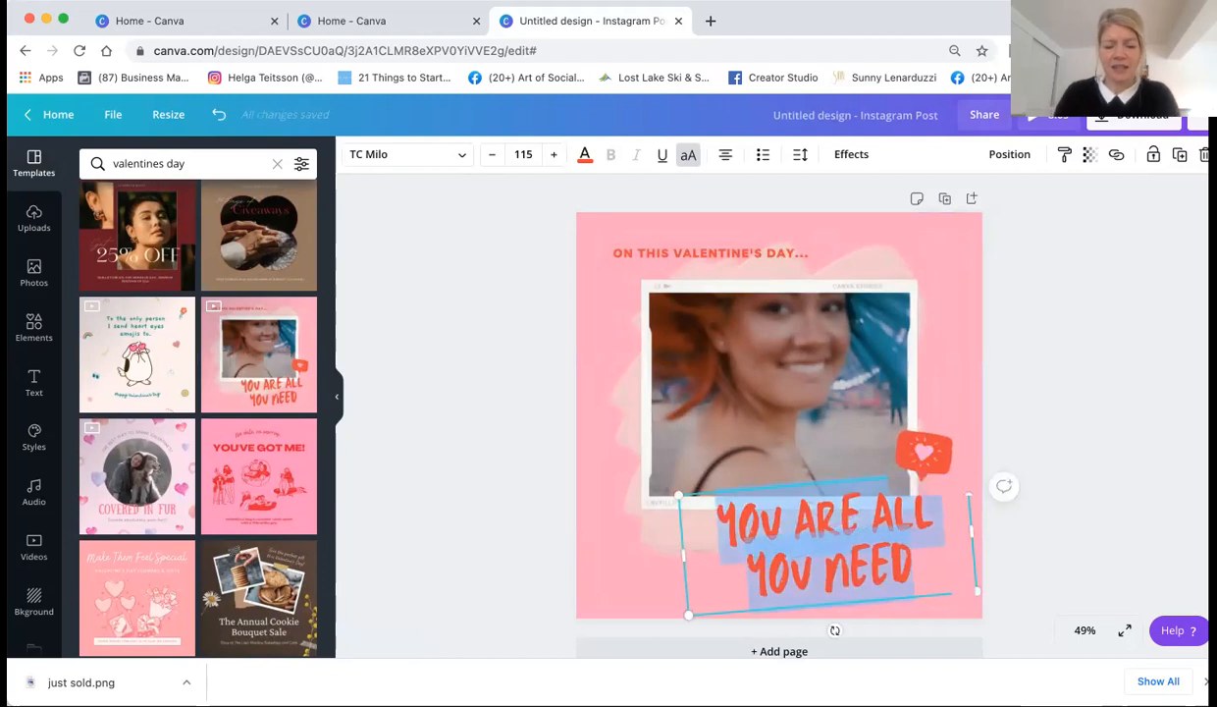
{"action": "type", "text": "THANK"}
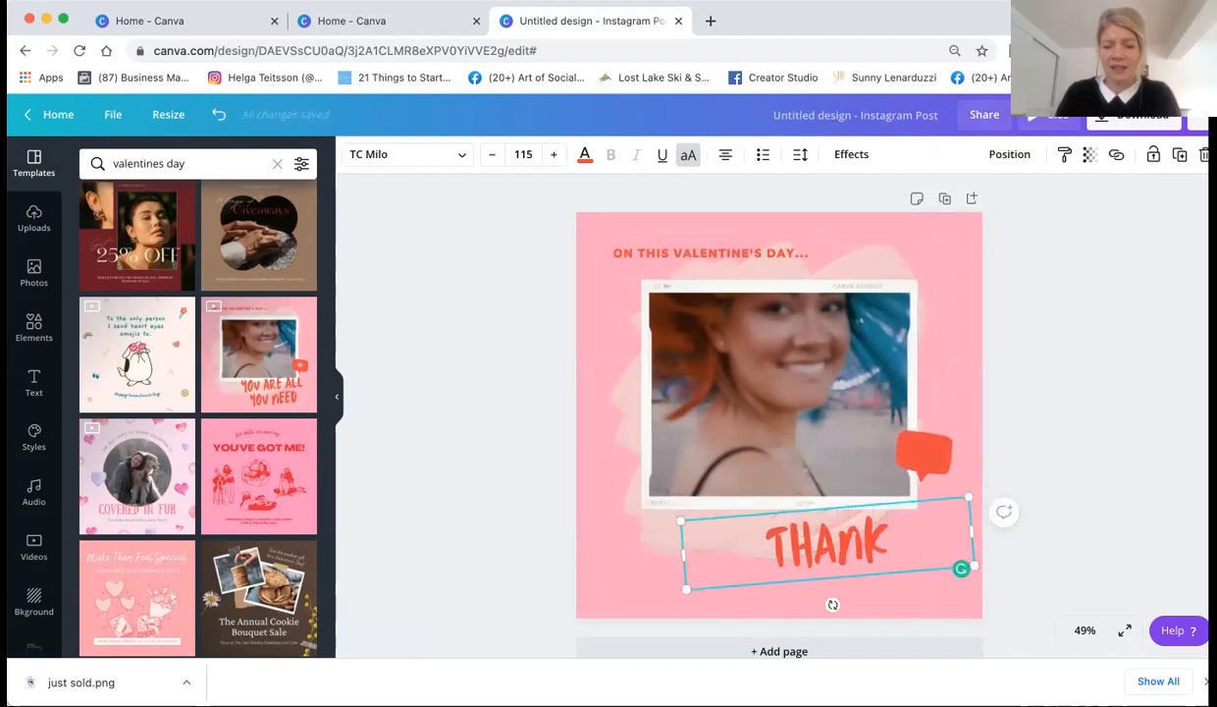
{"action": "type", "text": "ING YOU F"}
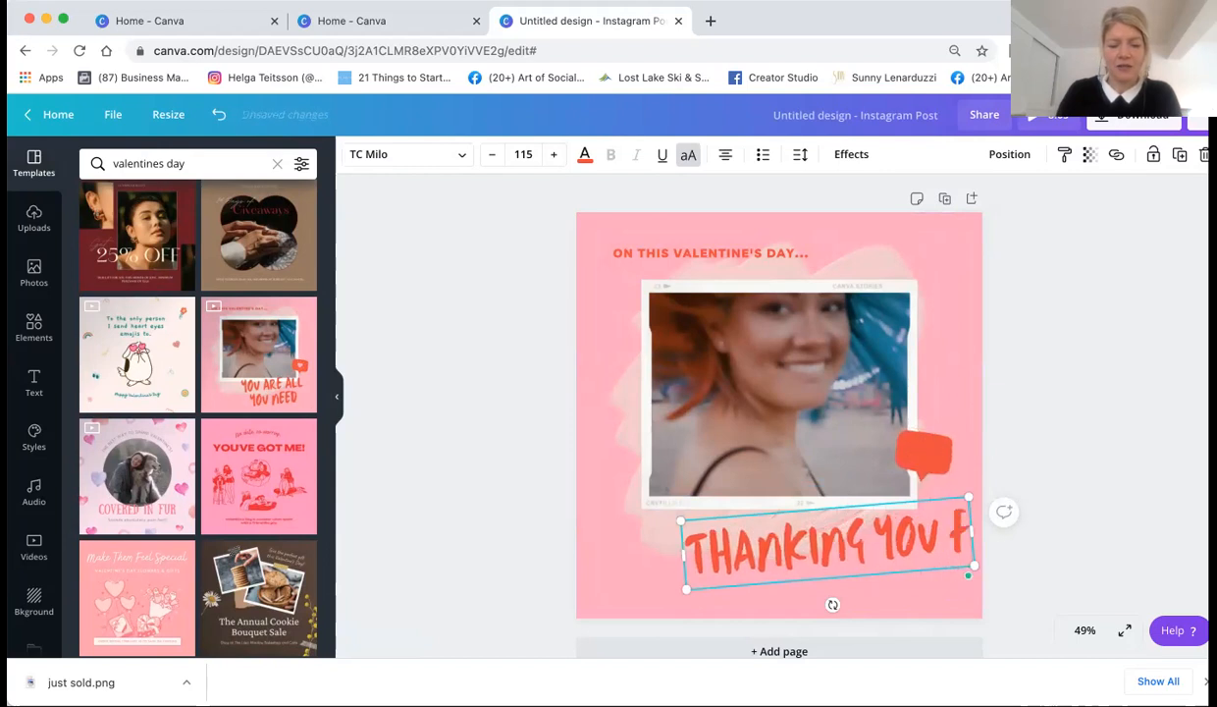
{"action": "type", "text": "OR YOUR SUPP"}
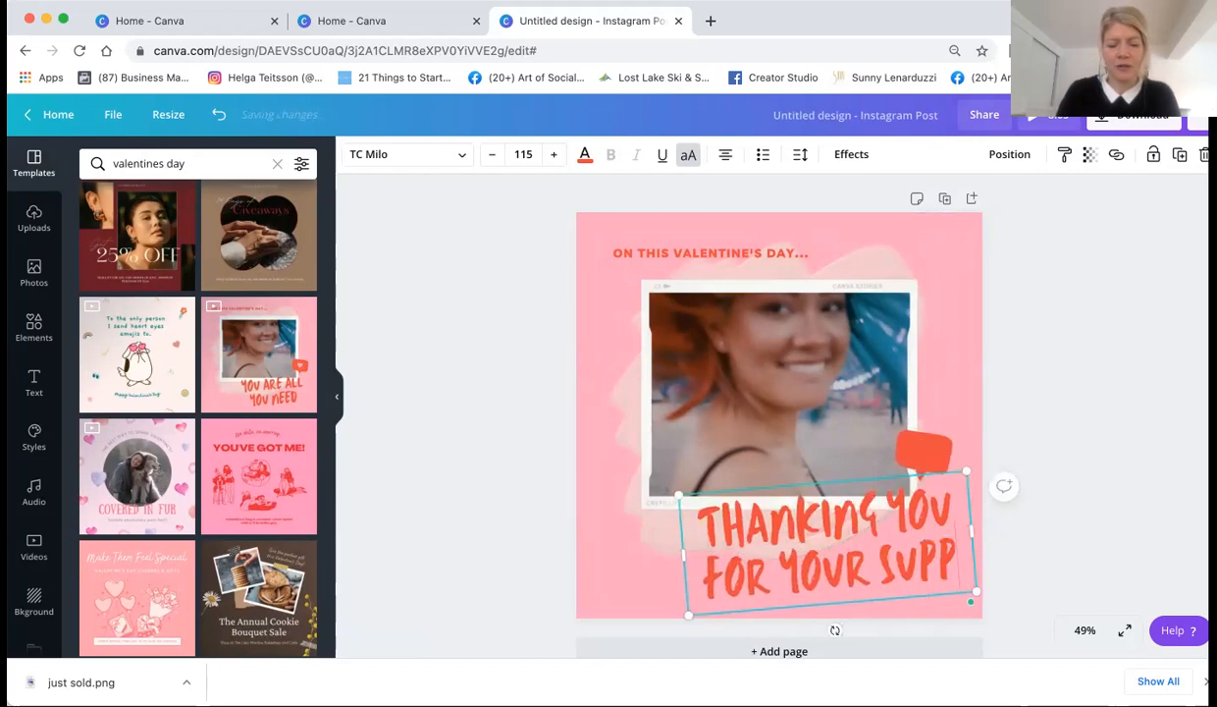
{"action": "type", "text": "ORT, MUCH LOVE, SUSAN"}
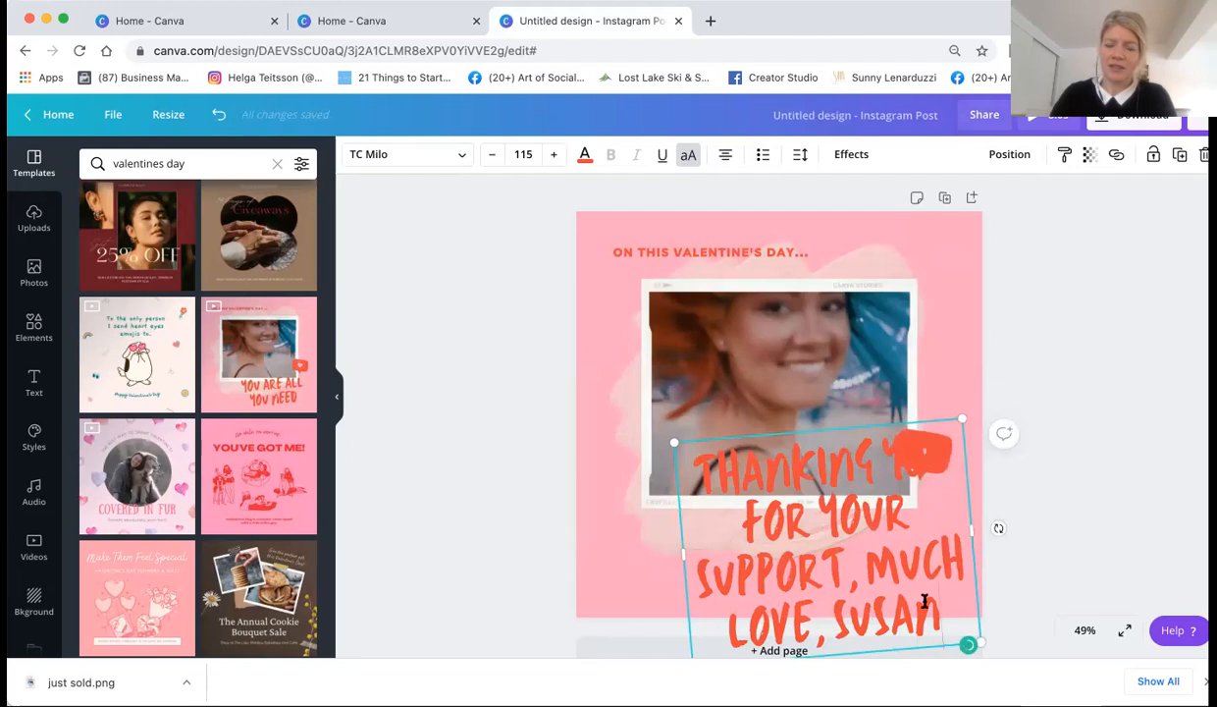
Shrink the thank-you text to size 57.6 and place it just below the heart speech bubble, overlapping the frame's lower right corner.
{"action": "left_click_drag", "start_coordinate": [914, 605], "coordinate": [803, 549]}
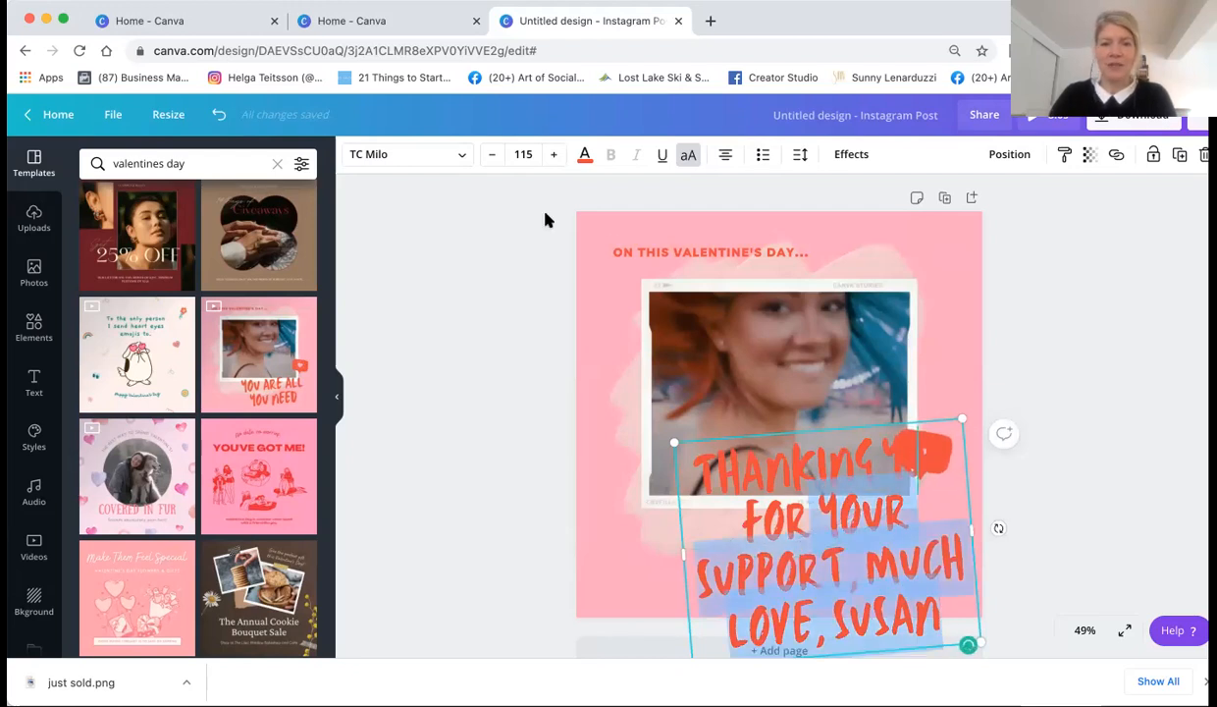
{"action": "left_click", "coordinate": [492, 160]}
{"action": "left_click", "coordinate": [492, 160]}
{"action": "left_click", "coordinate": [492, 160]}
{"action": "left_click", "coordinate": [492, 160]}
{"action": "left_click", "coordinate": [491, 160]}
{"action": "left_click", "coordinate": [492, 160]}
{"action": "left_click", "coordinate": [492, 160]}
{"action": "left_click", "coordinate": [492, 160]}
{"action": "left_click", "coordinate": [492, 160]}
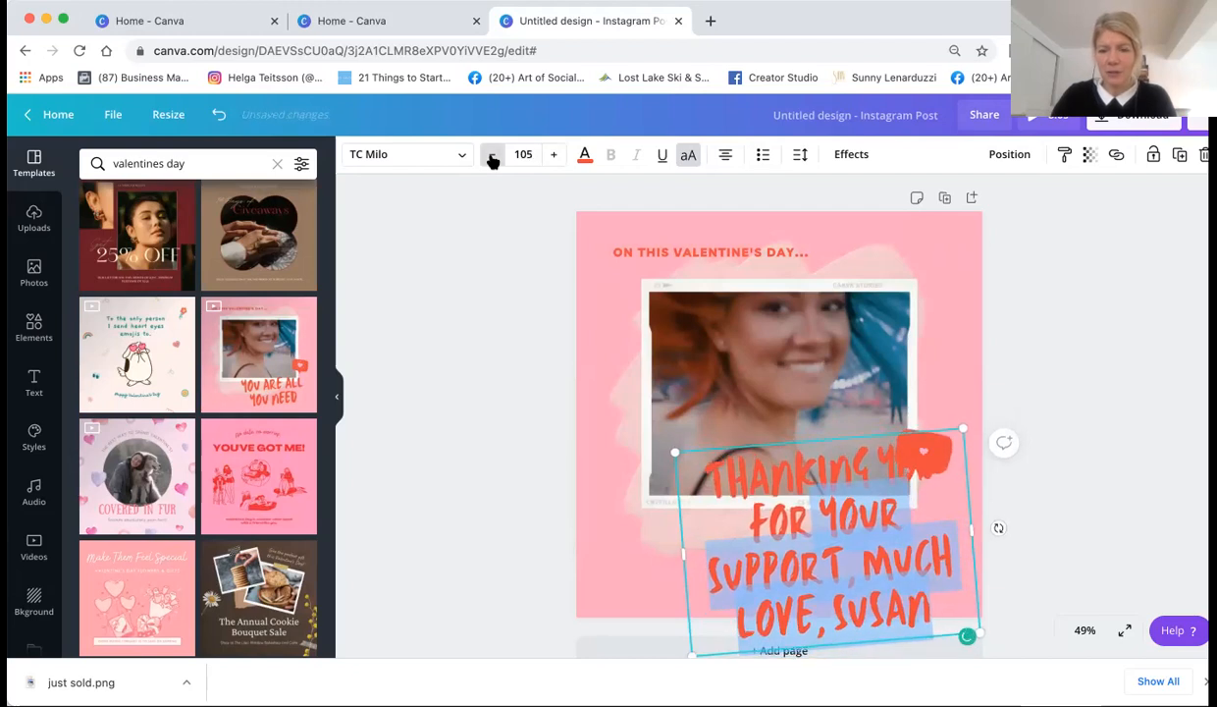
{"action": "left_click", "coordinate": [492, 160]}
{"action": "left_click_drag", "start_coordinate": [734, 493], "coordinate": [766, 548]}
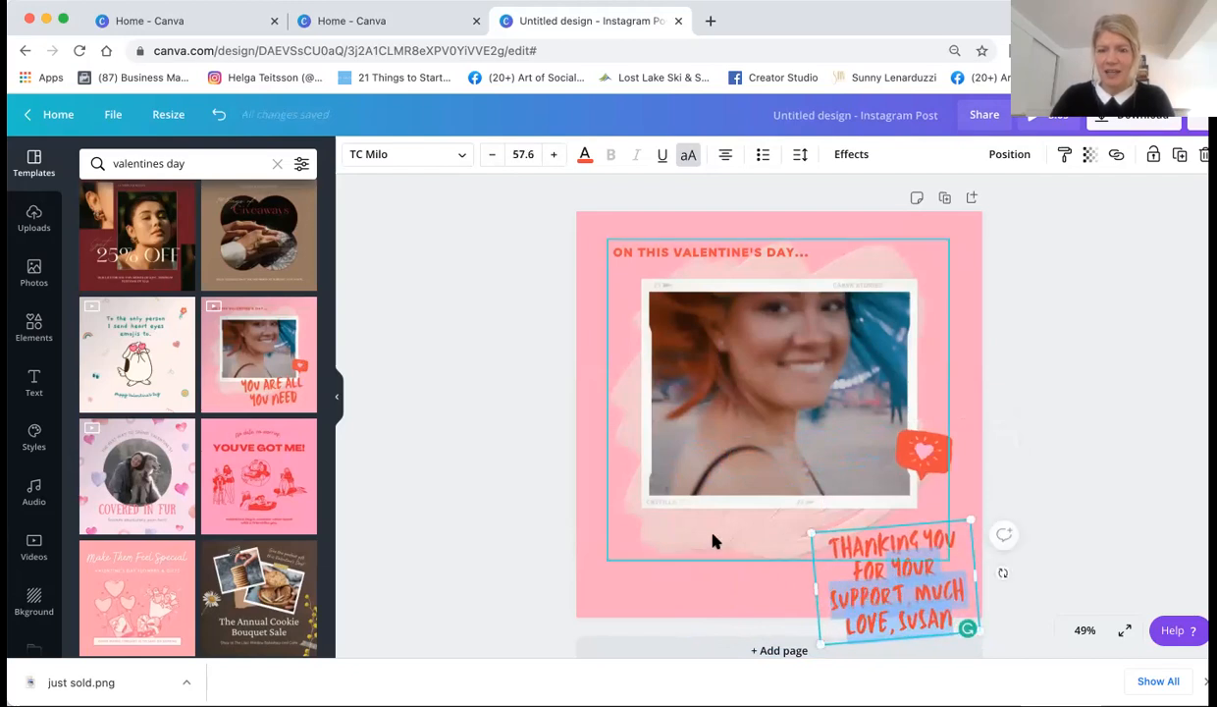
{"action": "left_click", "coordinate": [771, 550]}
{"action": "left_click_drag", "start_coordinate": [897, 588], "coordinate": [882, 554]}
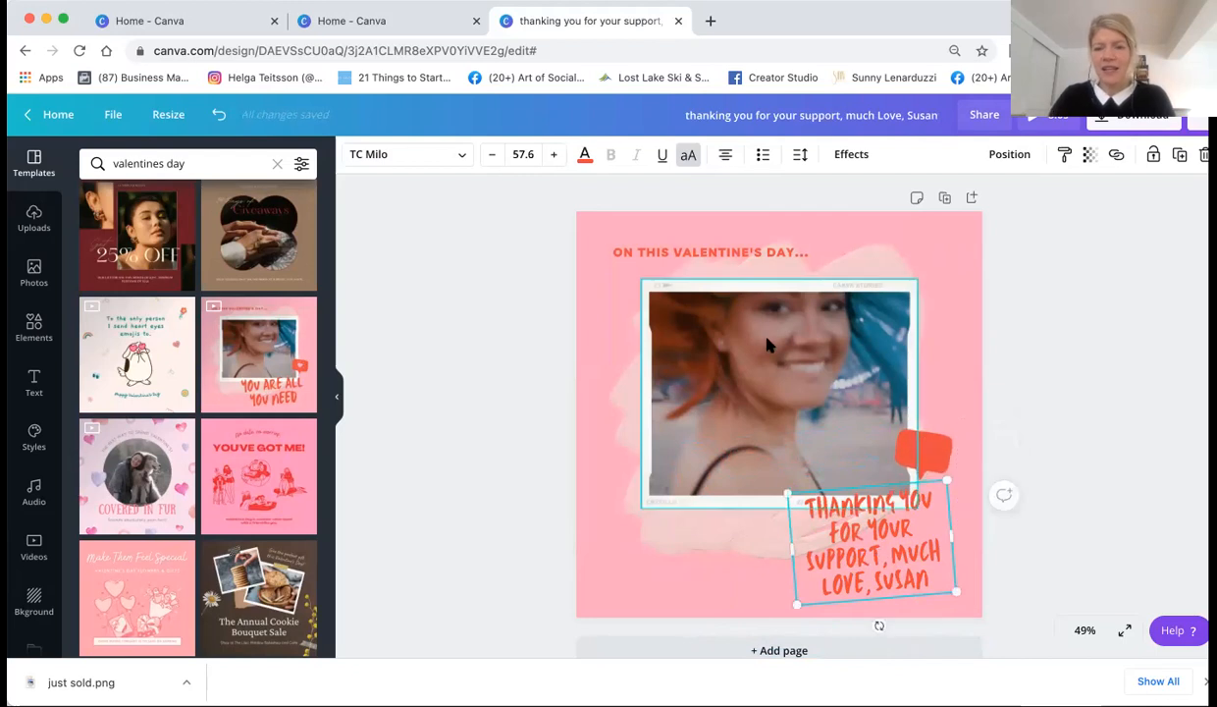
Replace the framed video of the woman with the flower-lettered "LOVE" photo from the Love category of the photo library.
{"action": "left_click", "coordinate": [776, 390]}
{"action": "left_click", "coordinate": [781, 394]}
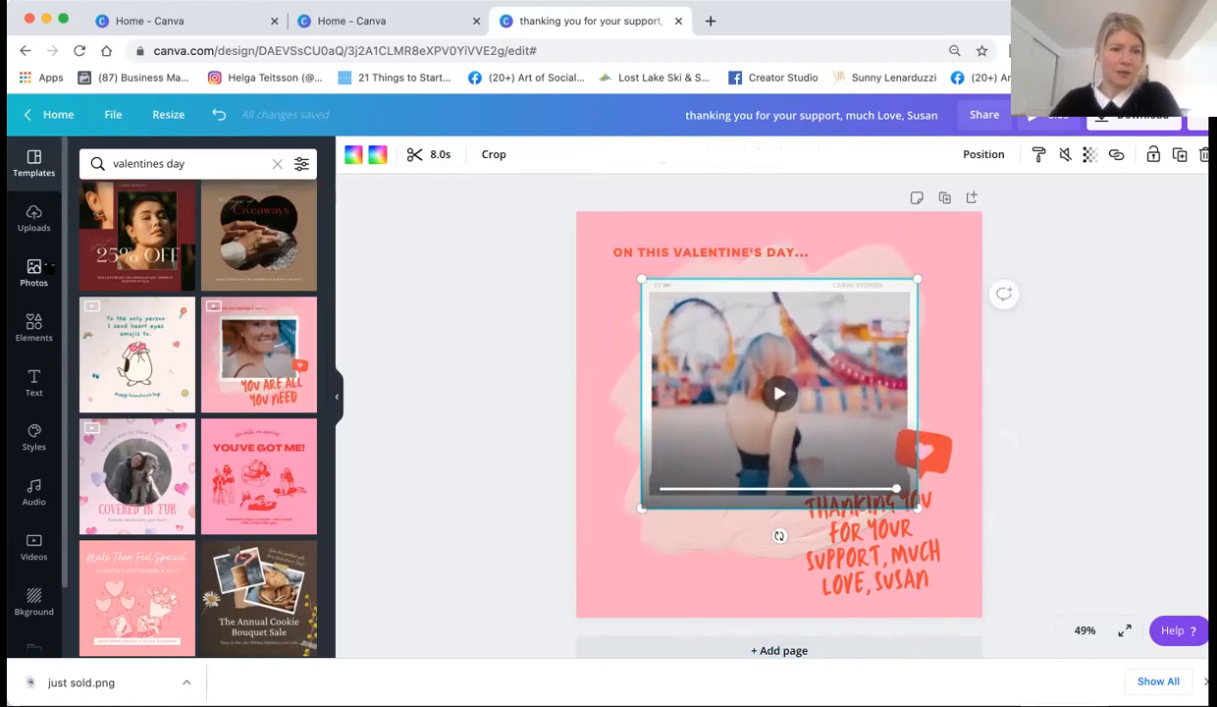
{"action": "left_click", "coordinate": [37, 275]}
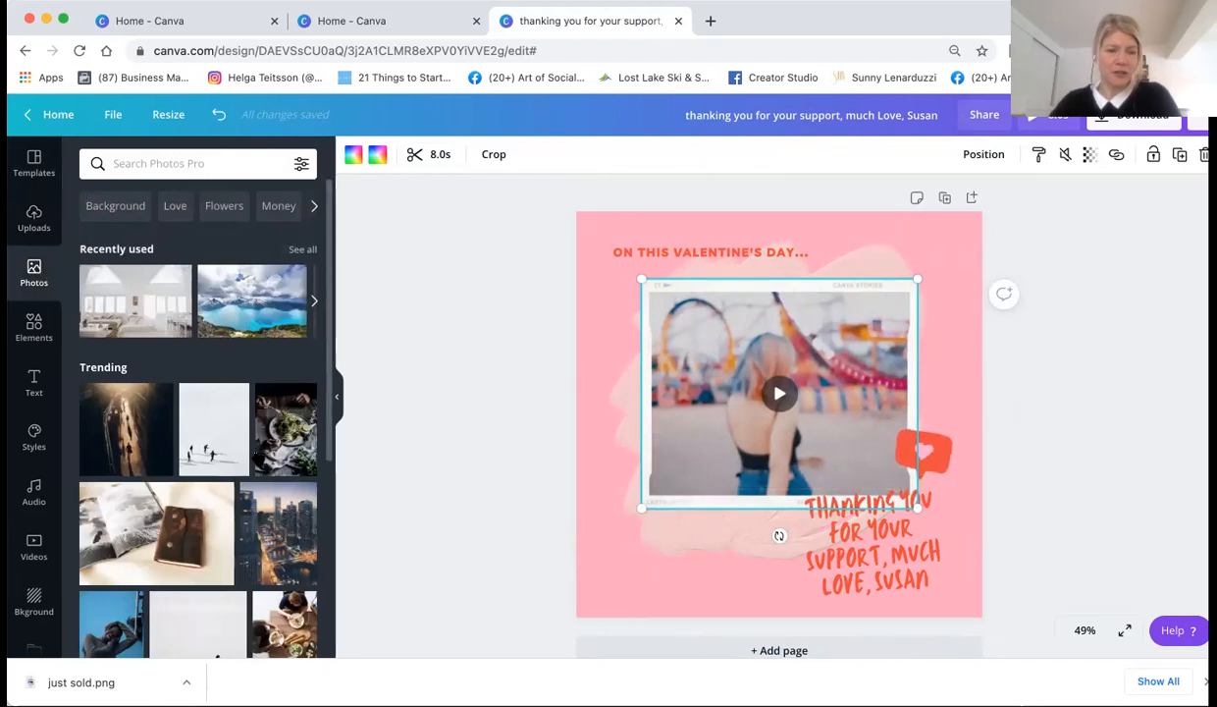
{"action": "scroll", "coordinate": [258, 458], "scroll_direction": "down", "scroll_amount": 1}
{"action": "scroll", "coordinate": [216, 354], "scroll_direction": "up", "scroll_amount": 1}
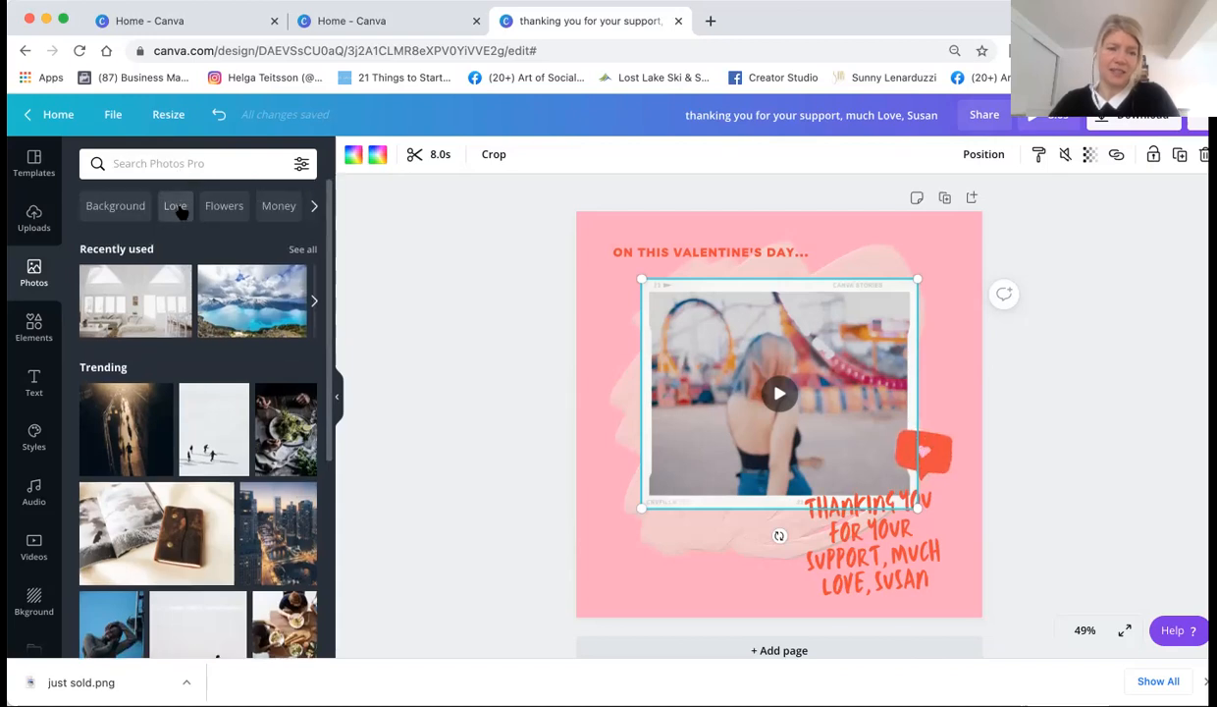
{"action": "left_click", "coordinate": [174, 206]}
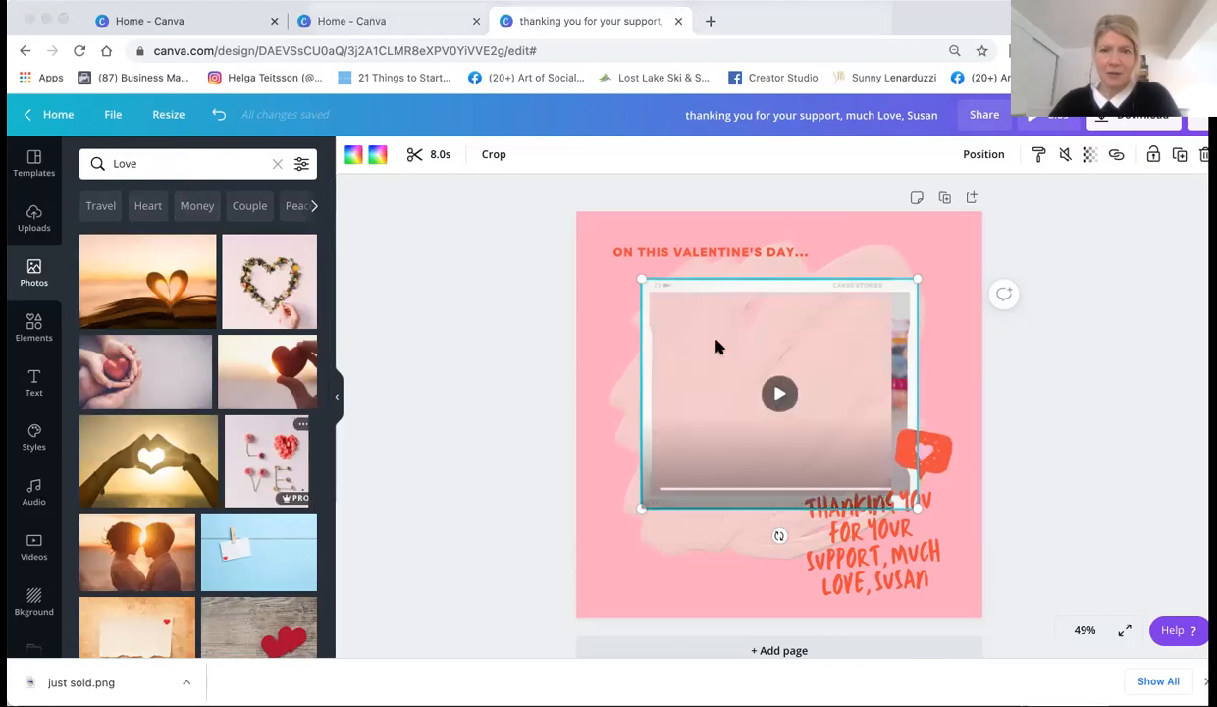
{"action": "left_click", "coordinate": [750, 411]}
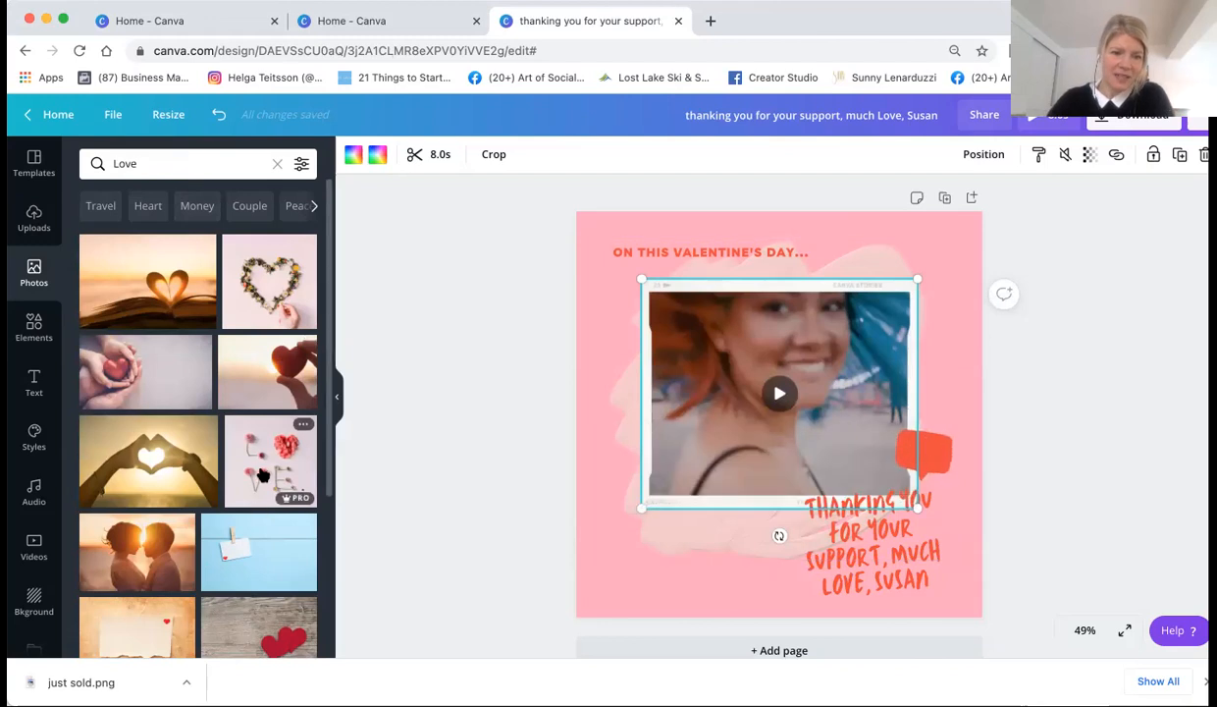
{"action": "left_click_drag", "start_coordinate": [261, 476], "coordinate": [734, 375]}
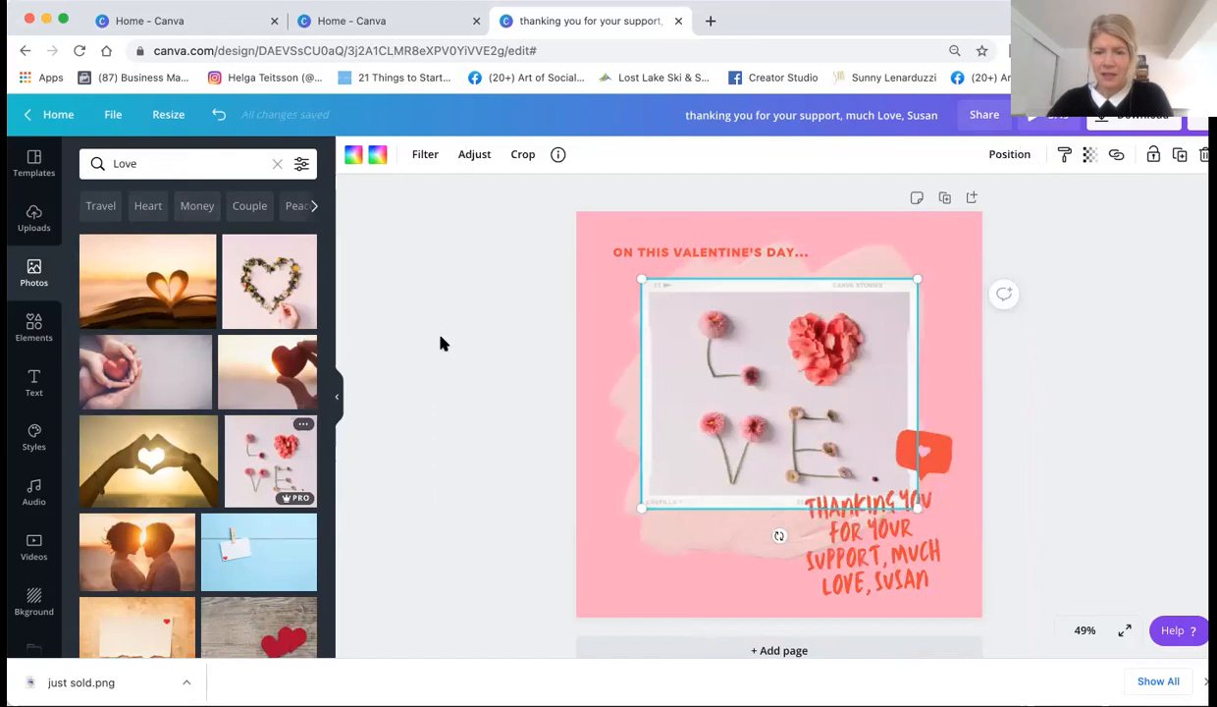
{"action": "left_click", "coordinate": [482, 359]}
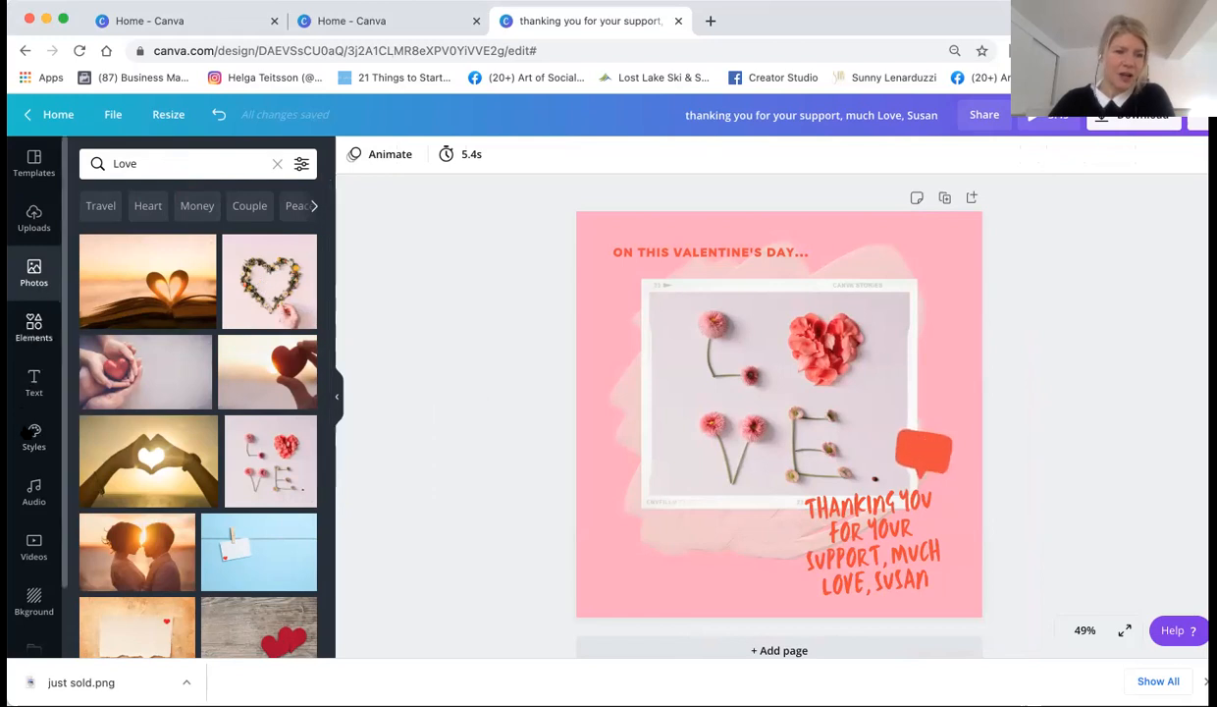
Search the video library for "love" and replace the framed "LOVE" photo with the video of the white puppy.
{"action": "scroll", "coordinate": [26, 433], "scroll_direction": "down", "scroll_amount": 2}
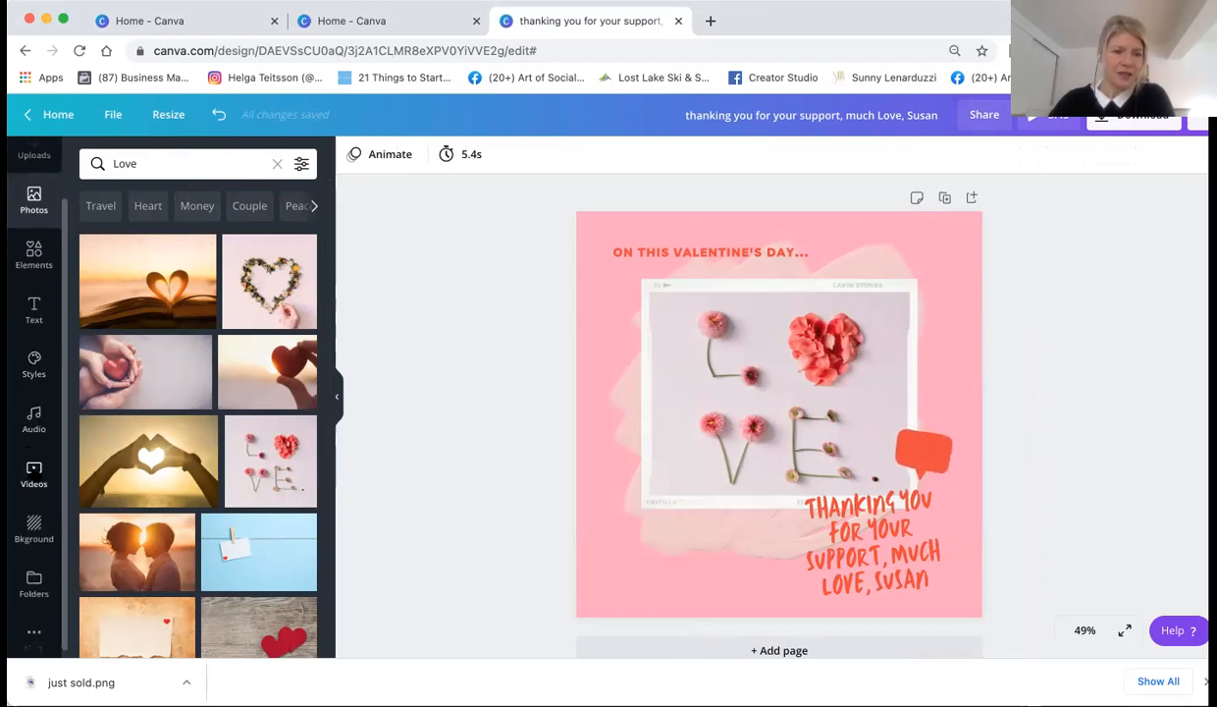
{"action": "left_click", "coordinate": [34, 474]}
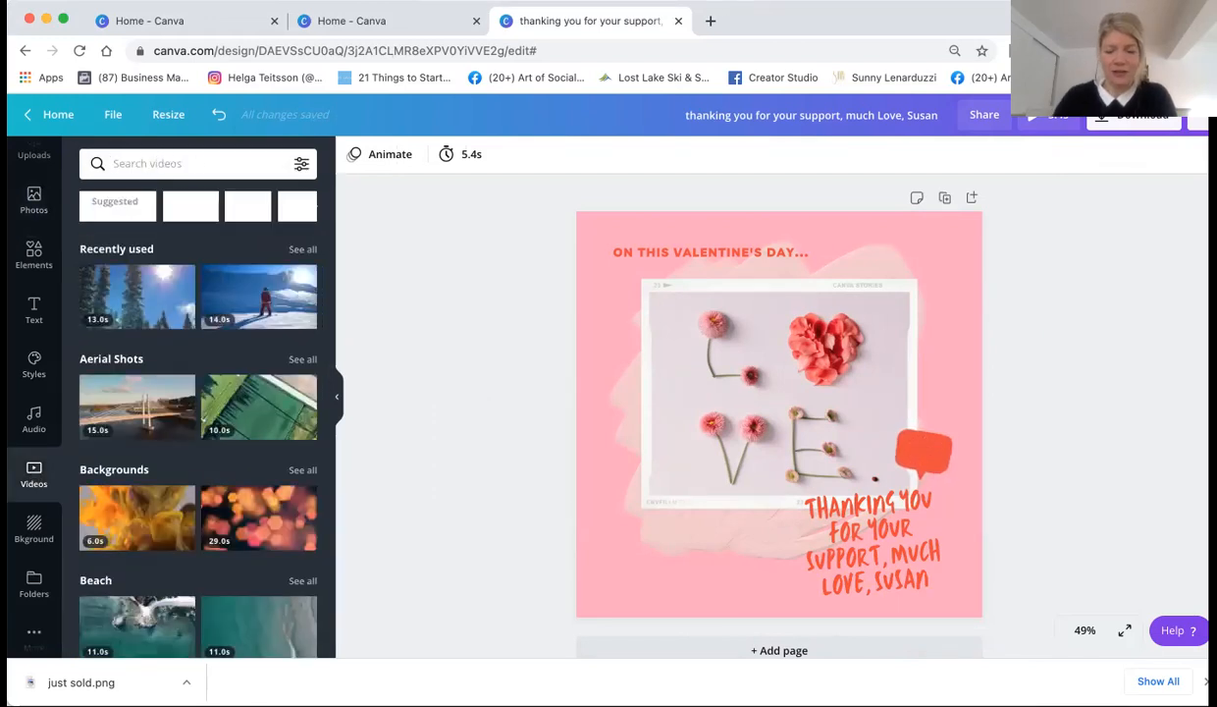
{"action": "type", "text": "love"}
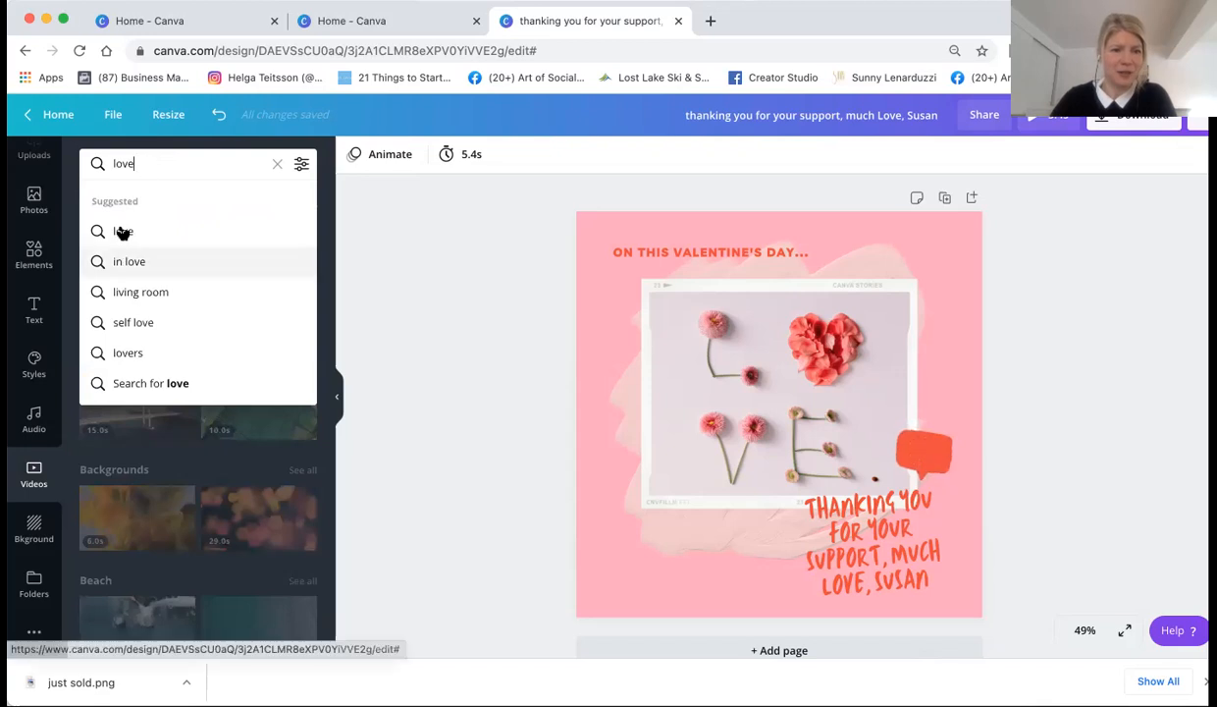
{"action": "key", "text": "Return"}
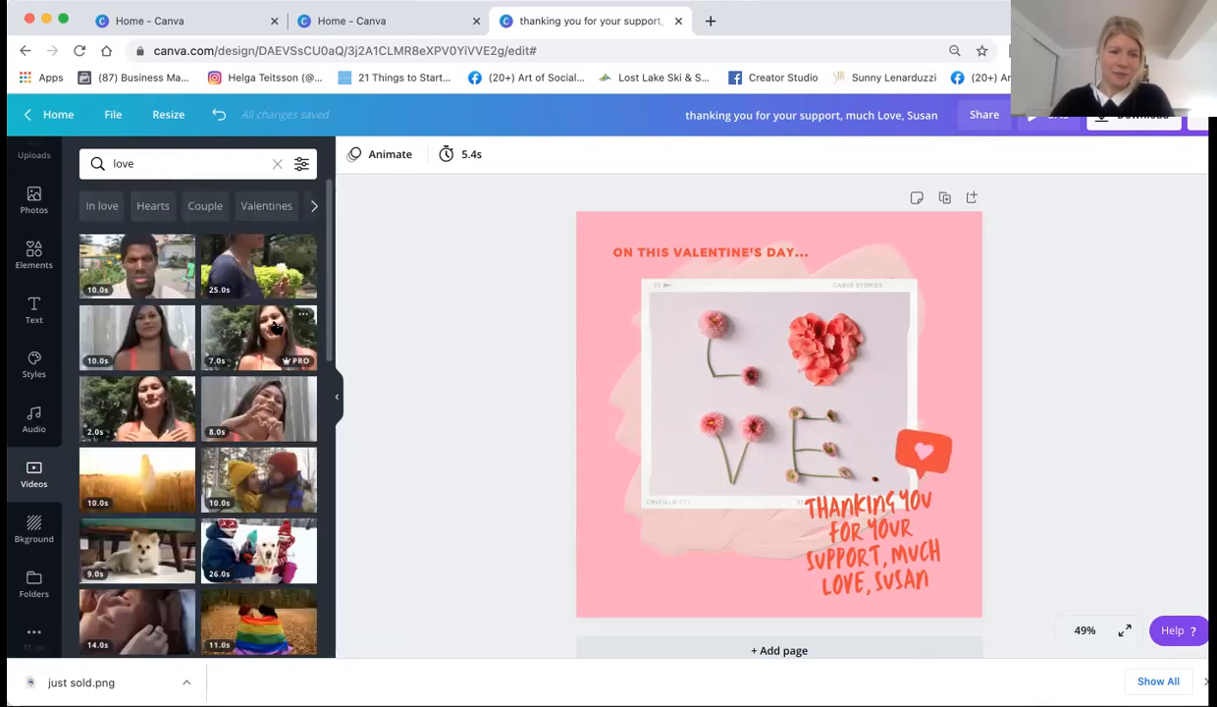
{"action": "scroll", "coordinate": [267, 520], "scroll_direction": "down", "scroll_amount": 3}
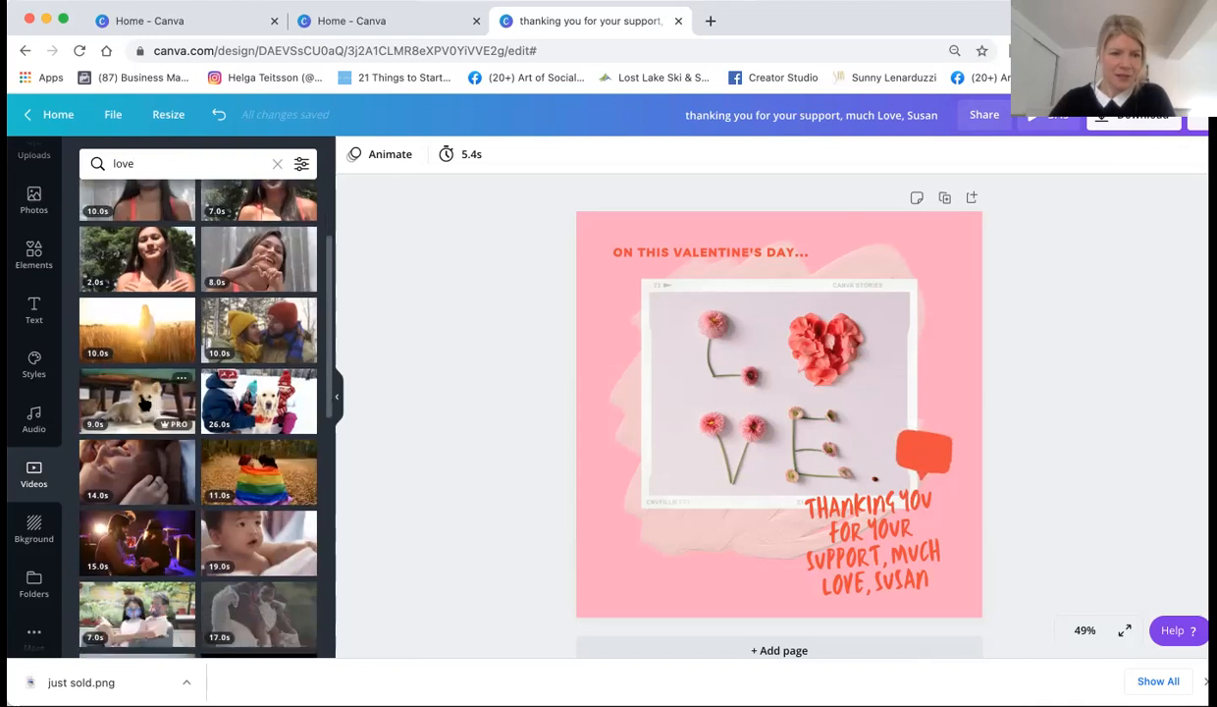
{"action": "left_click_drag", "start_coordinate": [147, 397], "coordinate": [775, 393]}
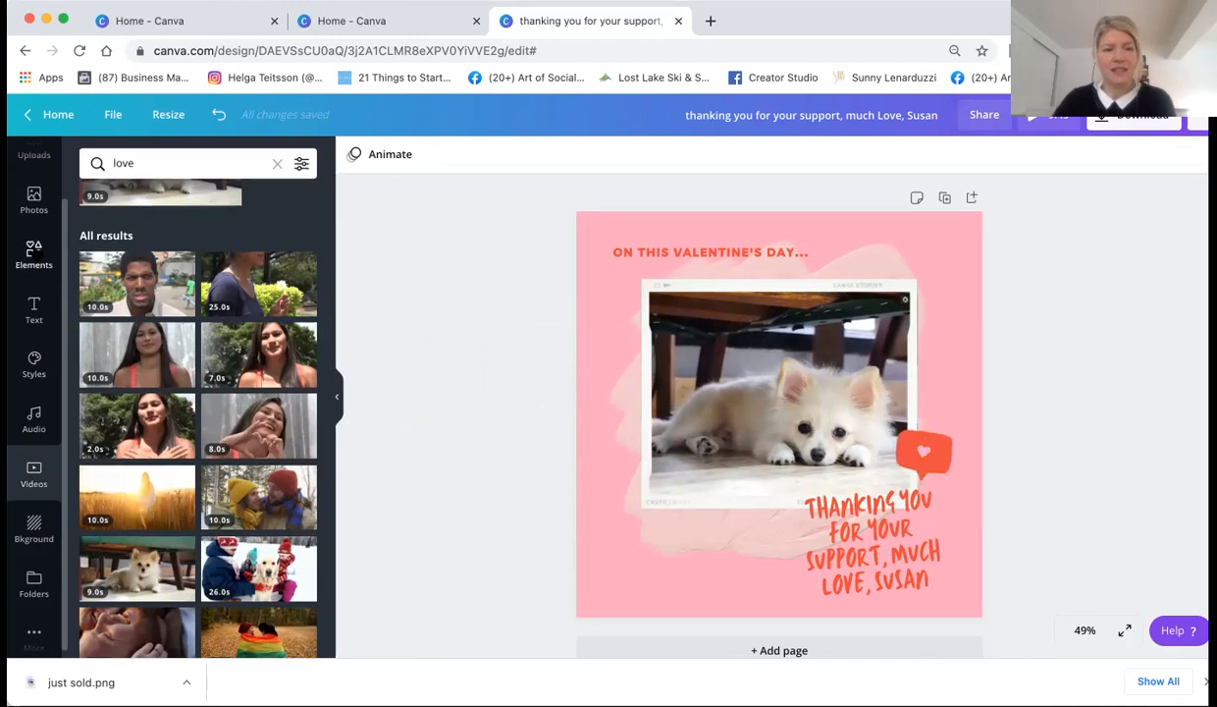
Search the elements for "heart stickers" and look through the heart designs.
{"action": "left_click", "coordinate": [33, 251]}
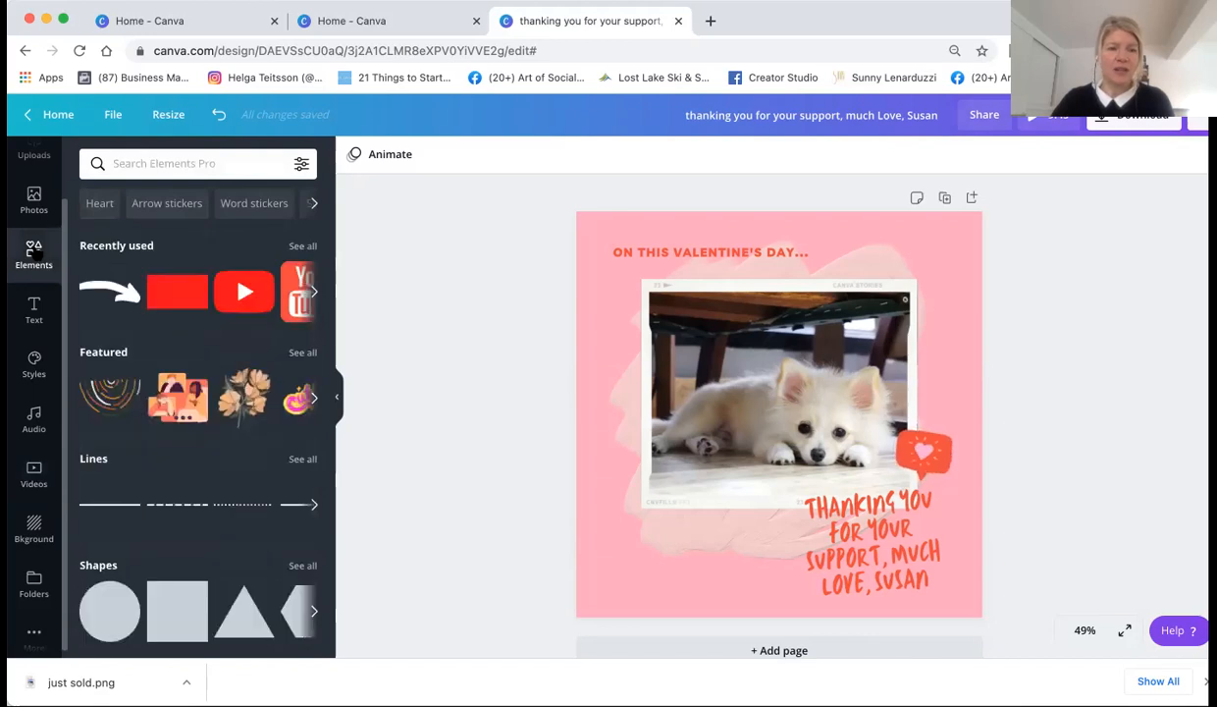
{"action": "left_click", "coordinate": [193, 163]}
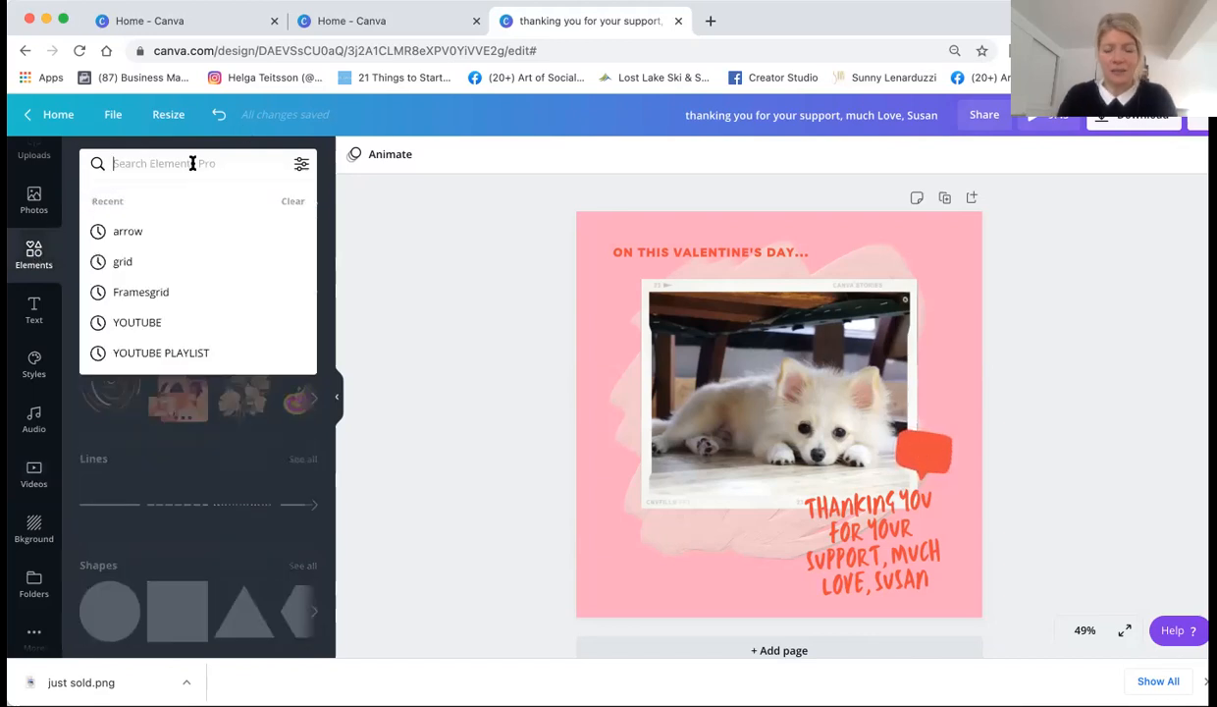
{"action": "type", "text": "lo"}
{"action": "key", "text": "BackSpace"}
{"action": "key", "text": "BackSpace"}
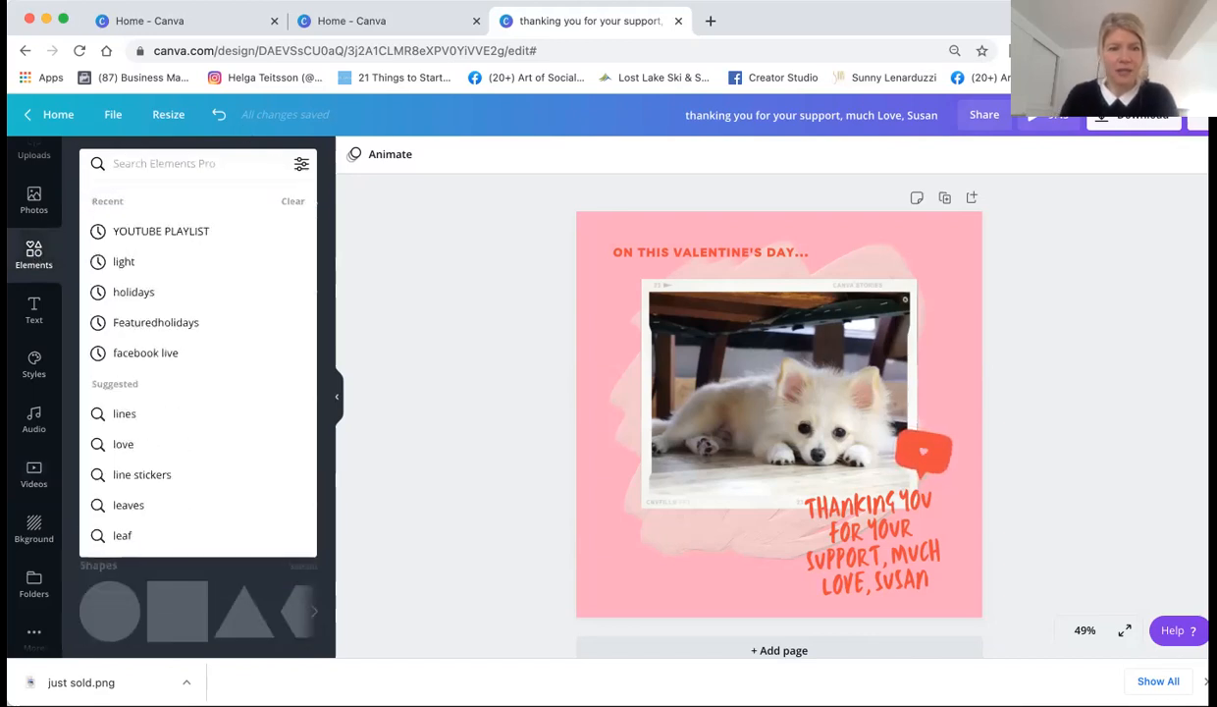
{"action": "type", "text": "heart"}
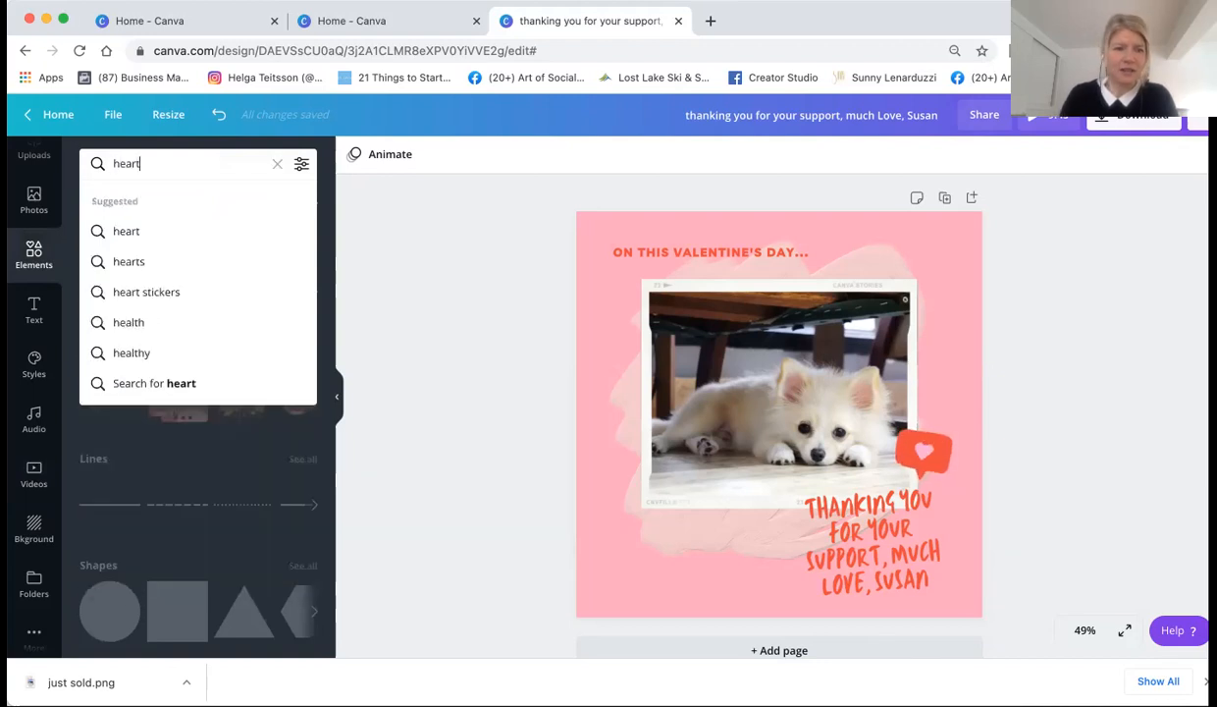
{"action": "left_click", "coordinate": [145, 293]}
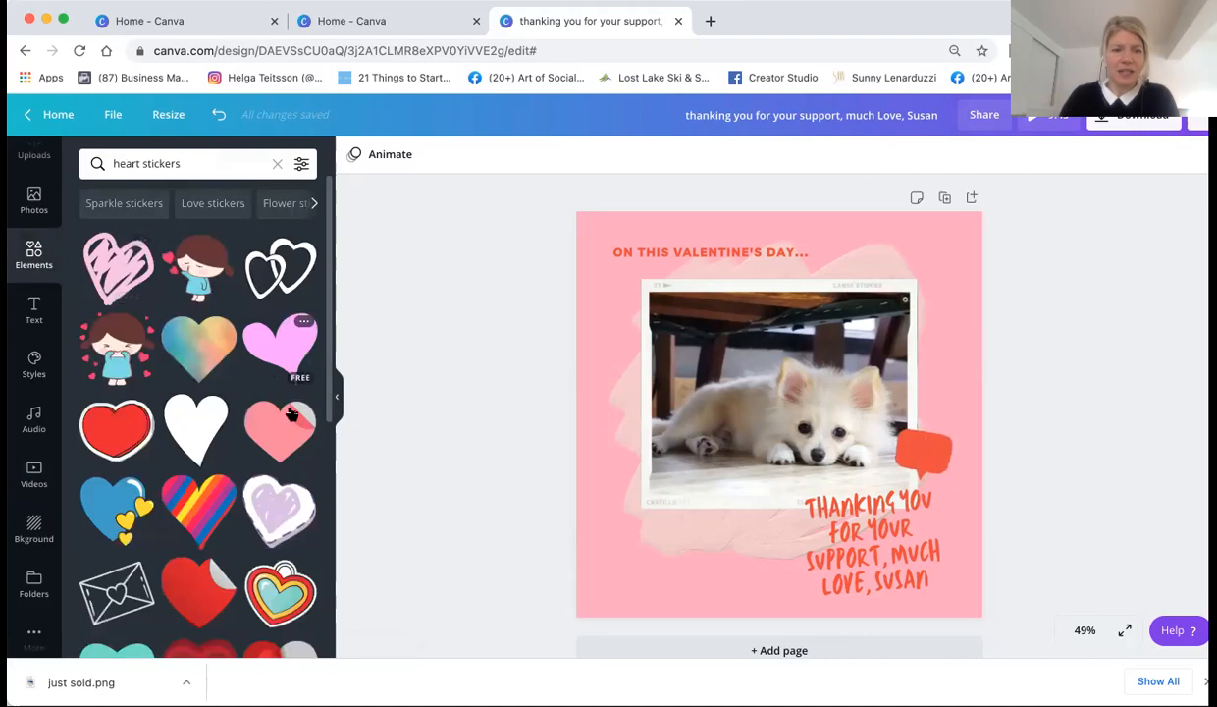
{"action": "scroll", "coordinate": [259, 515], "scroll_direction": "down", "scroll_amount": 3}
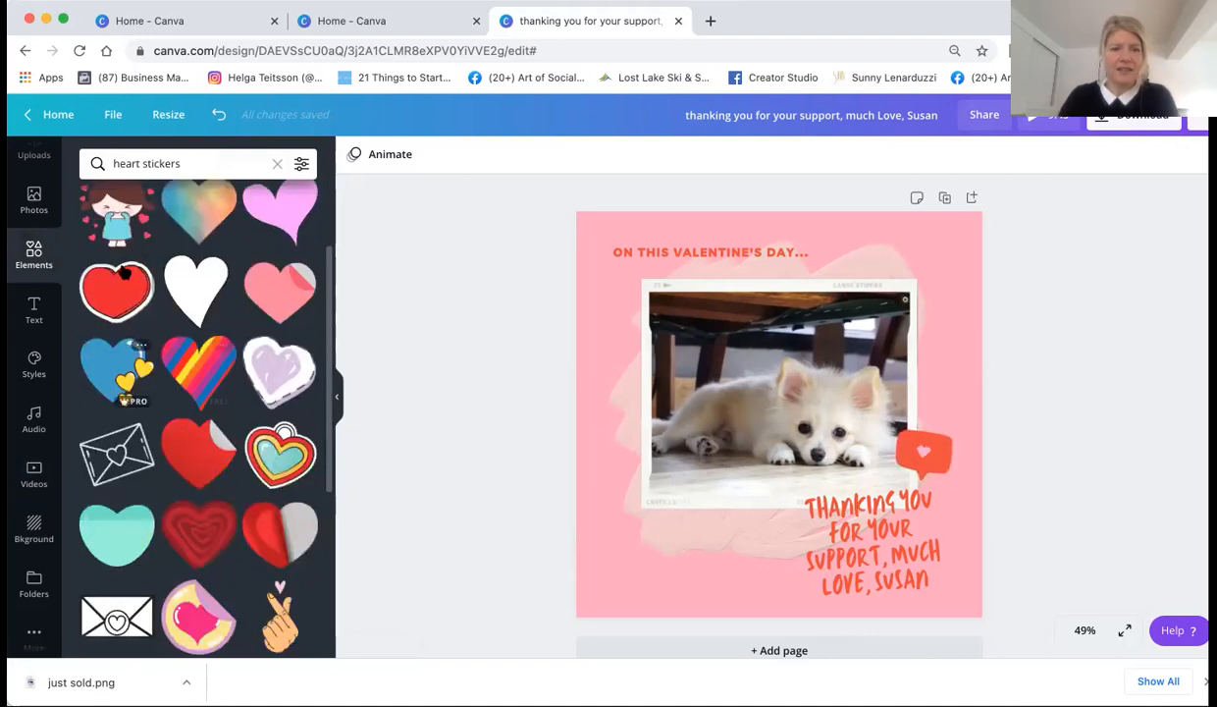
Try a small white-bordered red heart sticker near the frame's lower left corner, and delete it.
{"action": "left_click", "coordinate": [117, 292]}
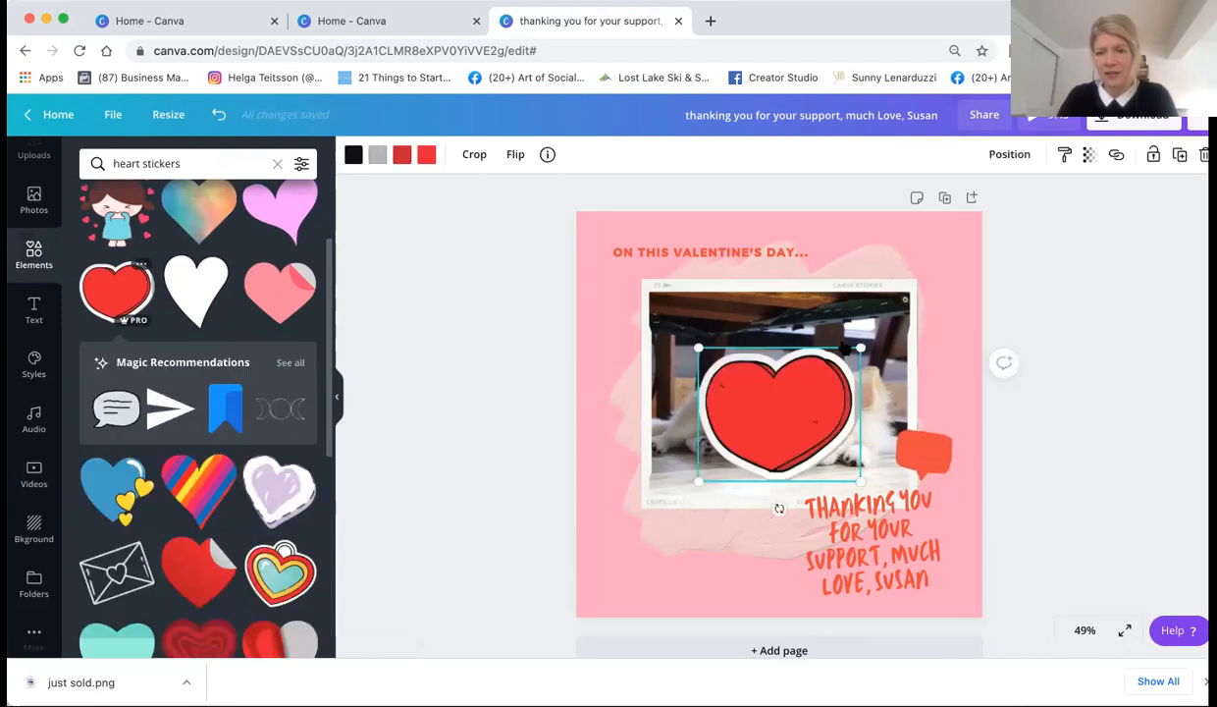
{"action": "left_click_drag", "start_coordinate": [795, 379], "coordinate": [739, 436]}
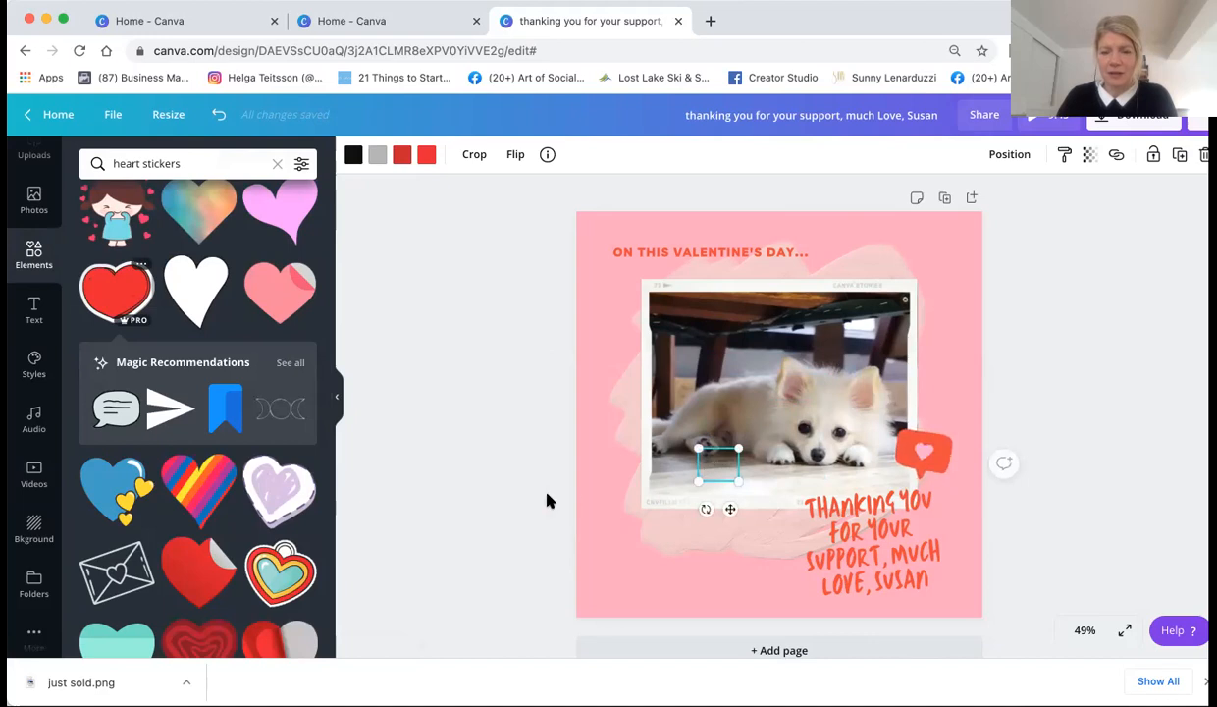
{"action": "left_click", "coordinate": [506, 463]}
{"action": "left_click_drag", "start_coordinate": [722, 465], "coordinate": [650, 543]}
{"action": "left_click", "coordinate": [647, 545]}
{"action": "left_click", "coordinate": [650, 547]}
{"action": "key", "text": "Delete"}
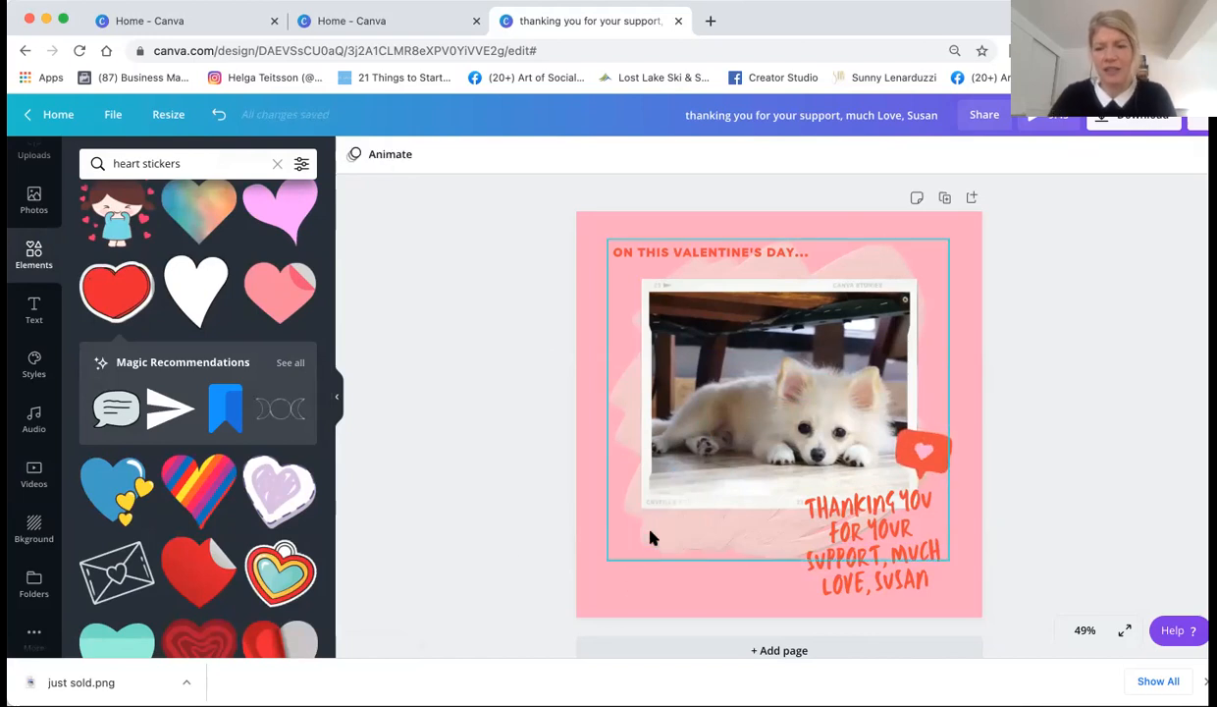
Download the Valentine's design as an MP4 video and return to editing it.
{"action": "left_click", "coordinate": [1136, 126]}
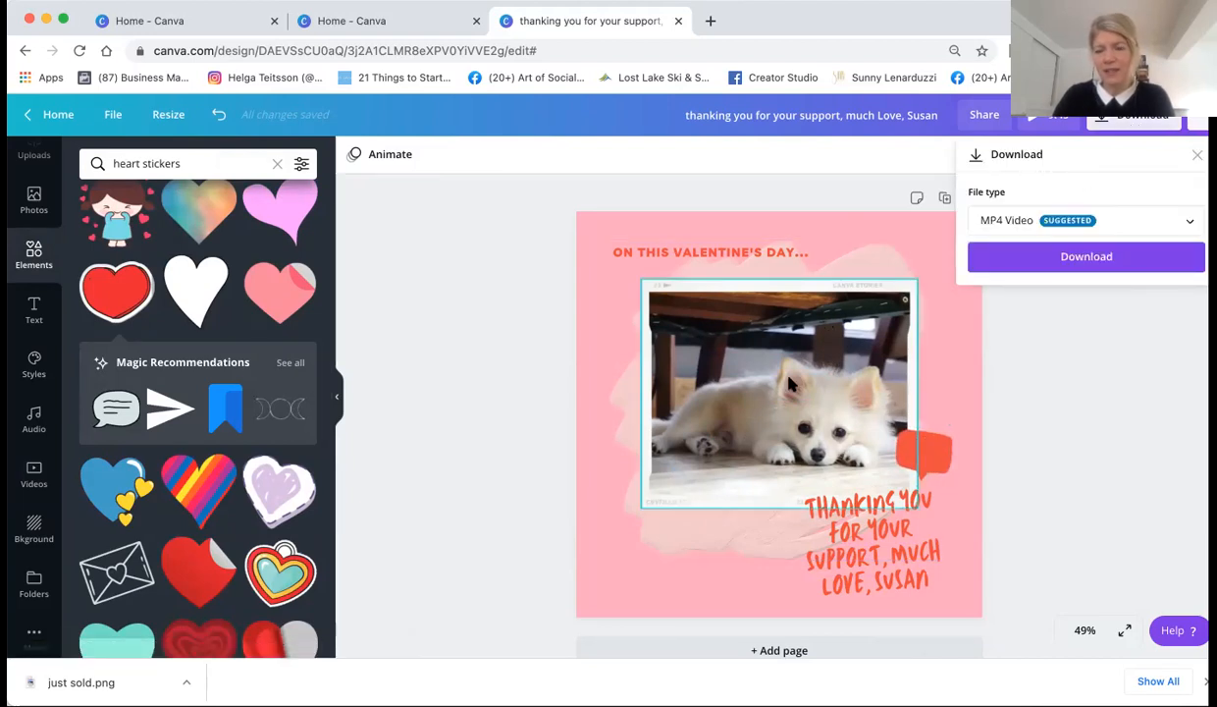
{"action": "left_click", "coordinate": [1101, 263]}
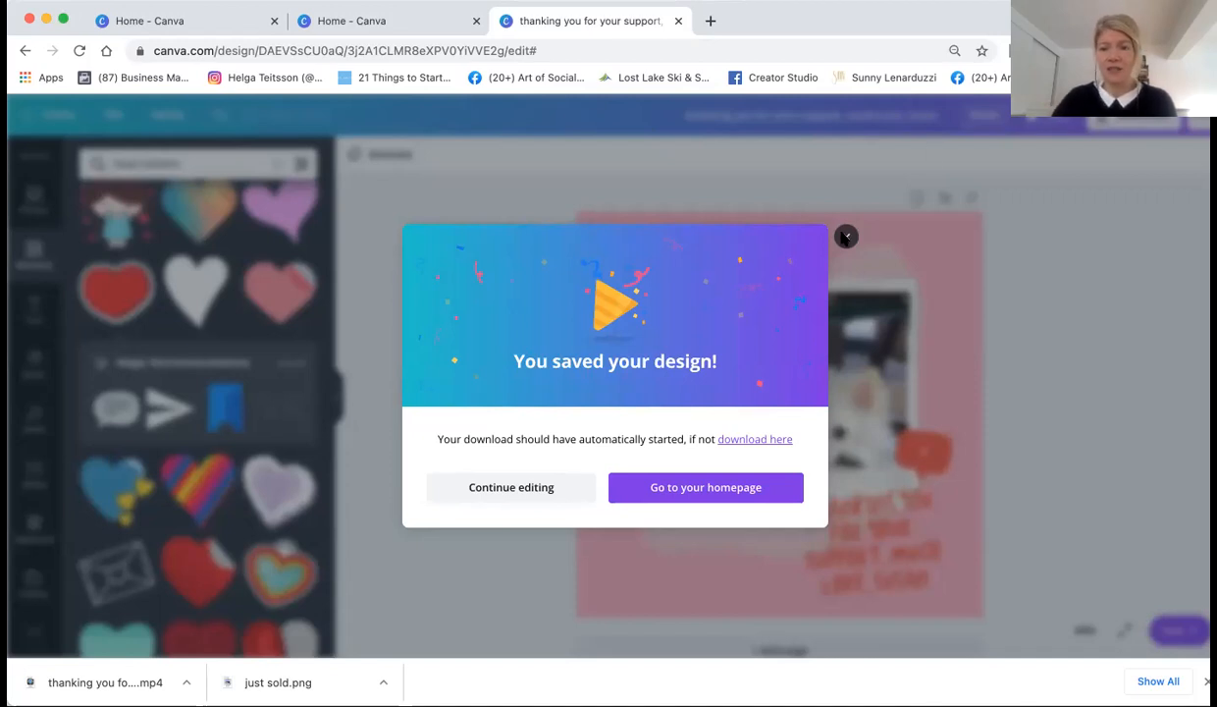
{"action": "left_click", "coordinate": [846, 237]}
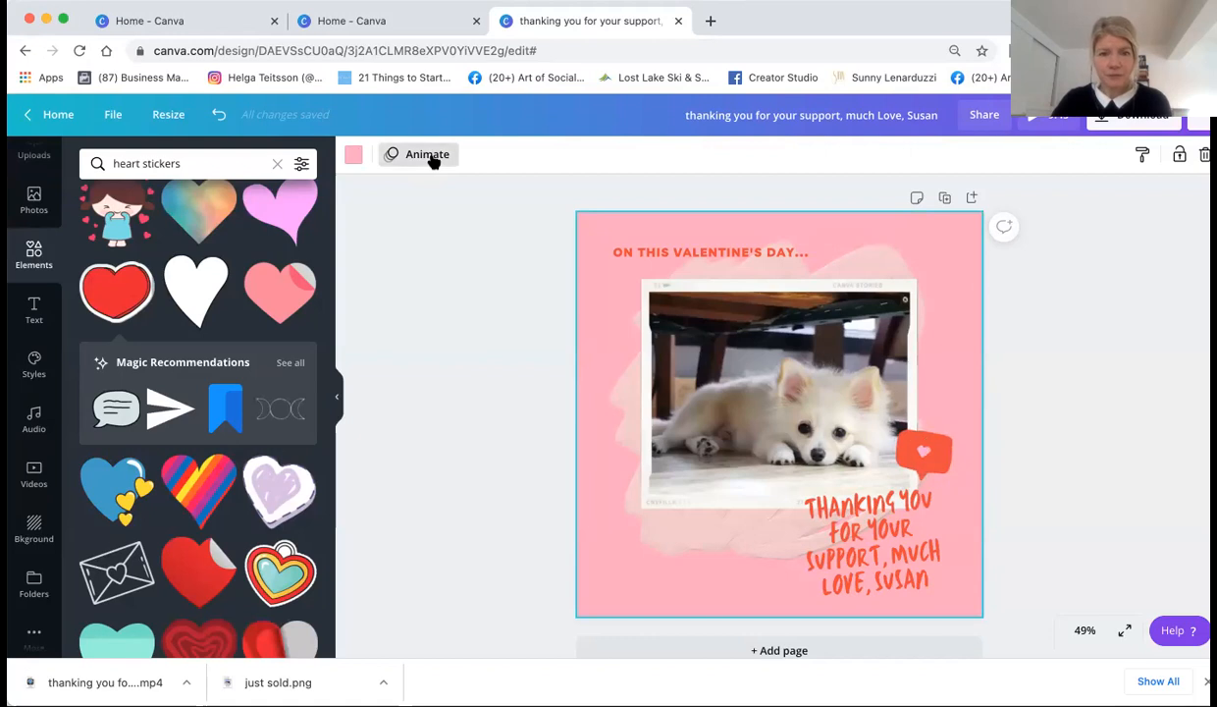
Try the Rise and Pop page animations on the design, and set the animation back to None.
{"action": "left_click", "coordinate": [427, 154]}
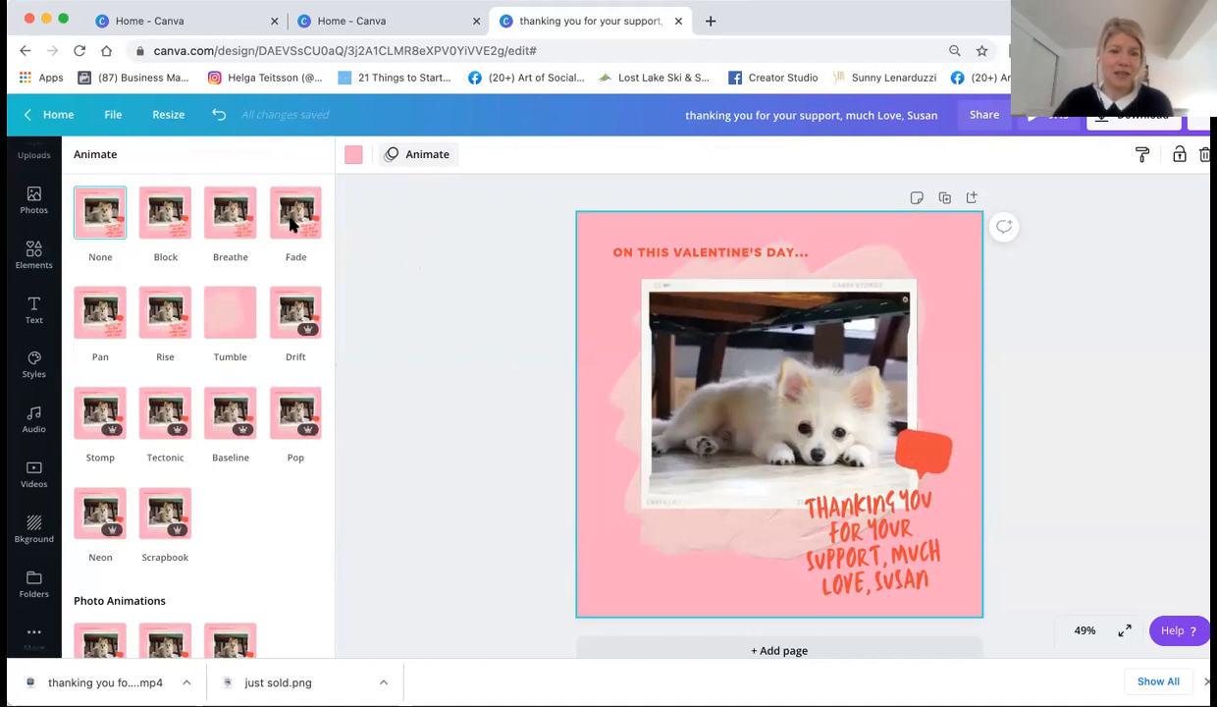
{"action": "left_click", "coordinate": [165, 319]}
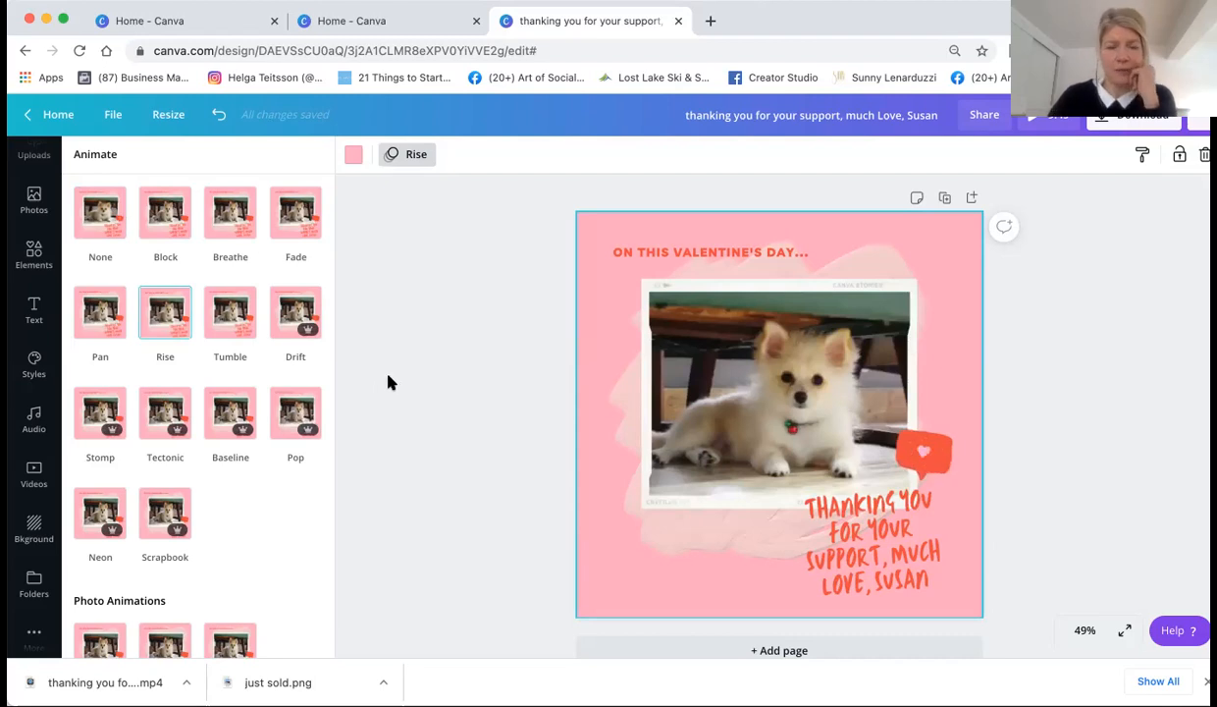
{"action": "left_click", "coordinate": [296, 412]}
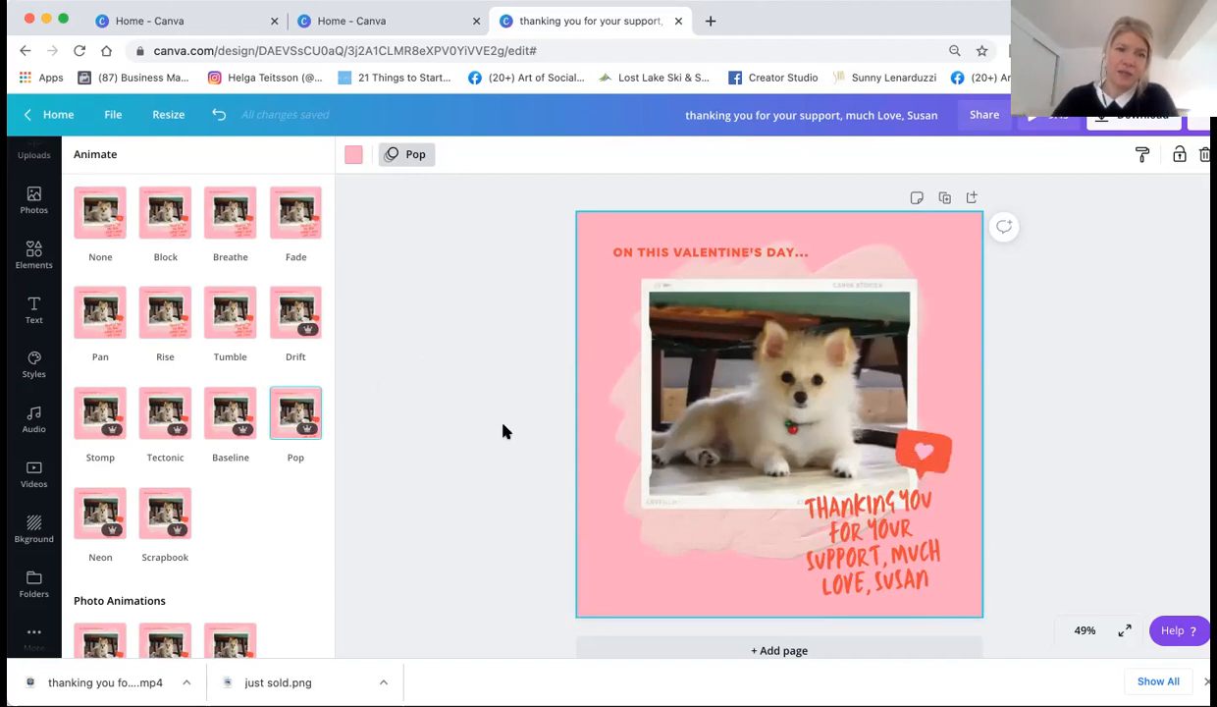
{"action": "left_click", "coordinate": [105, 221]}
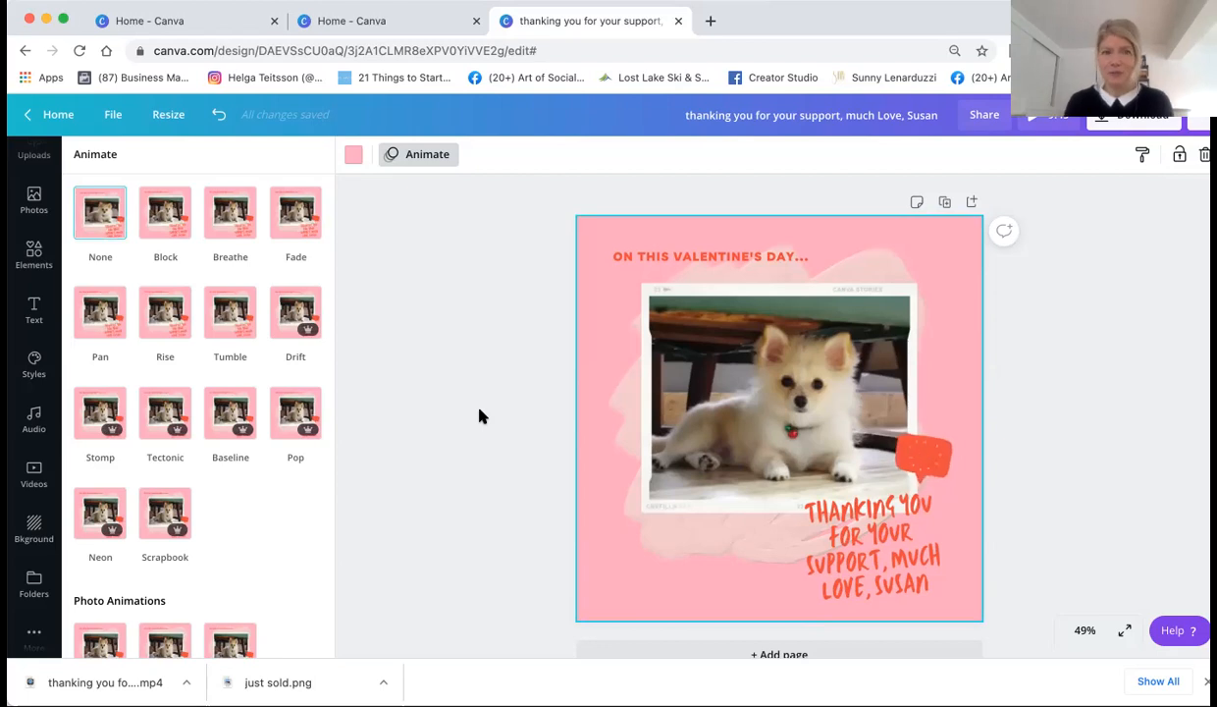
Try to create a copy of the Valentine's design resized to Instagram Story, 1080 × 1920 px.
{"action": "left_click", "coordinate": [168, 116]}
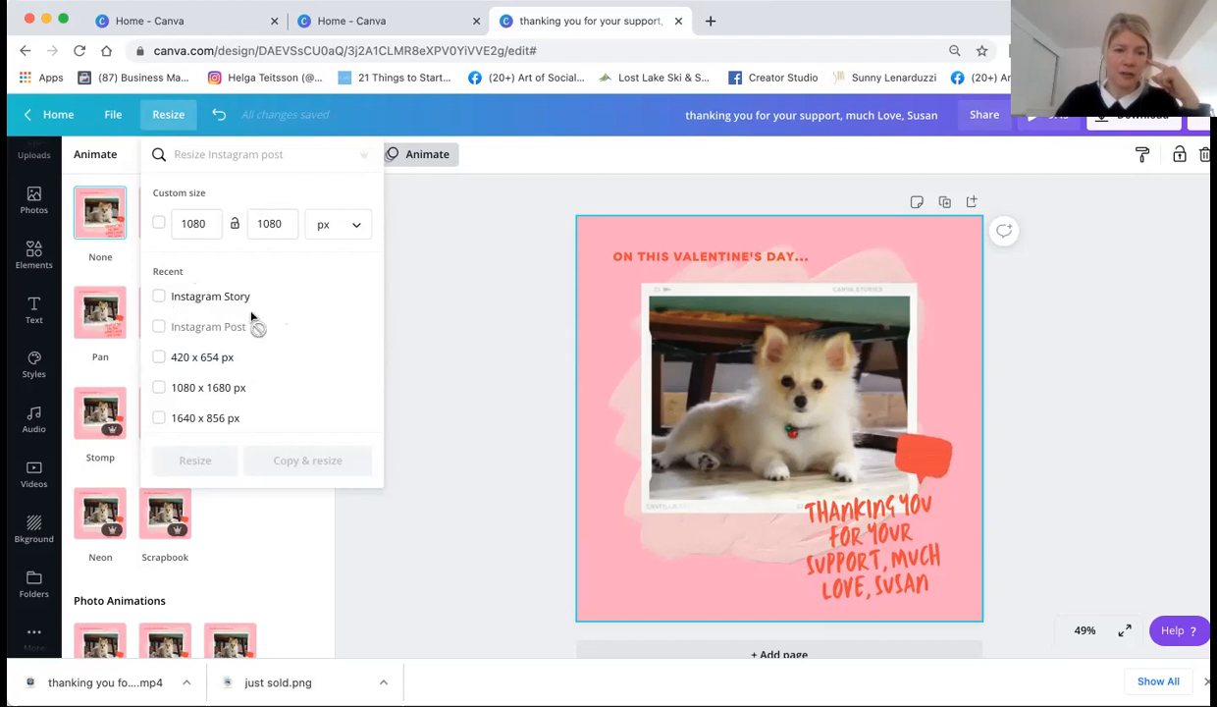
{"action": "left_click", "coordinate": [159, 296]}
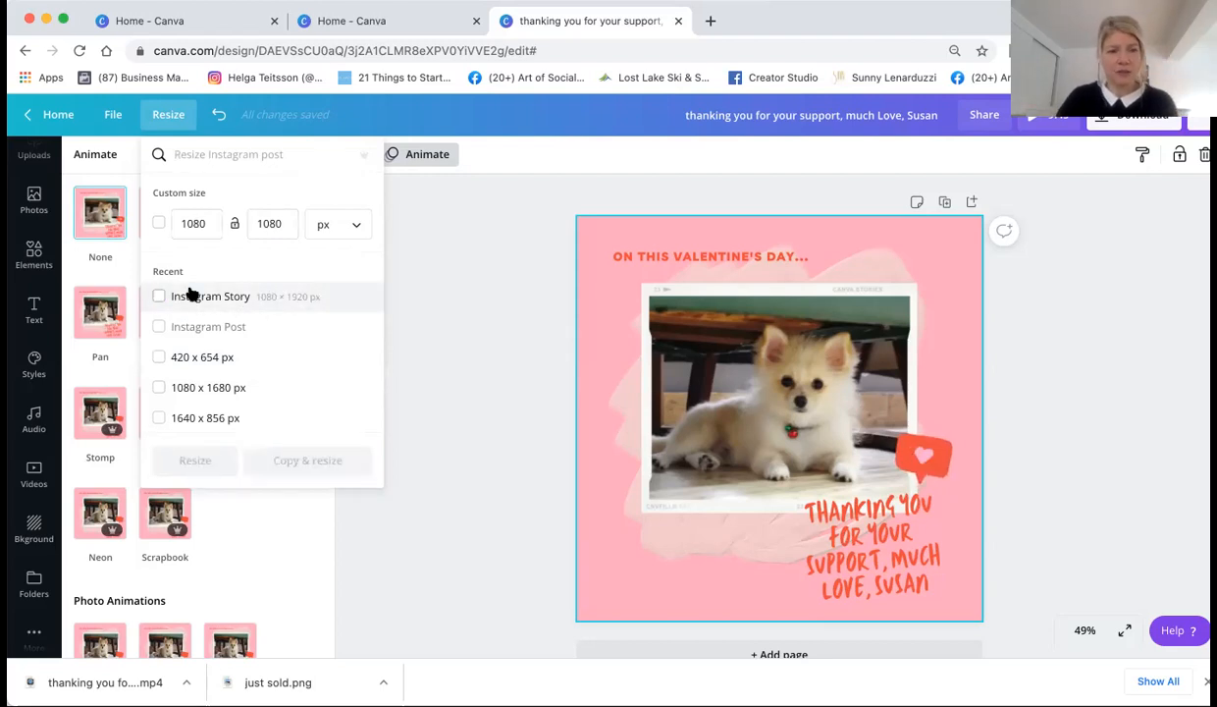
{"action": "left_click", "coordinate": [160, 297]}
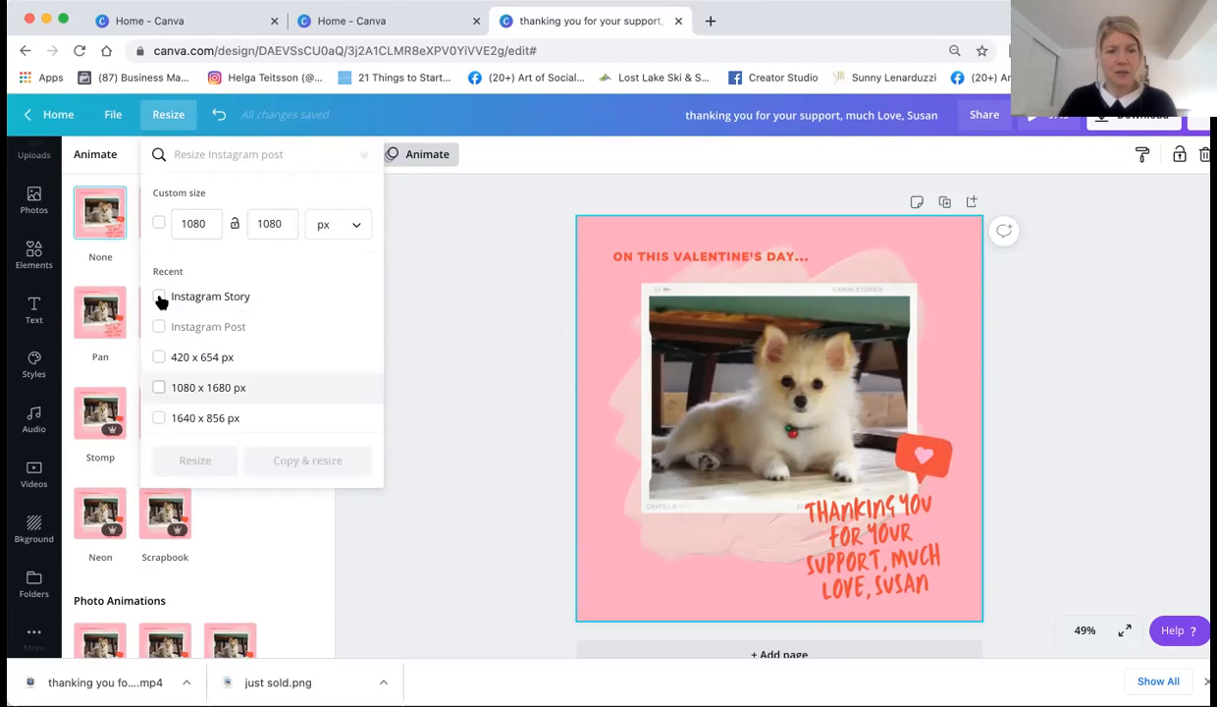
{"action": "left_click", "coordinate": [159, 296]}
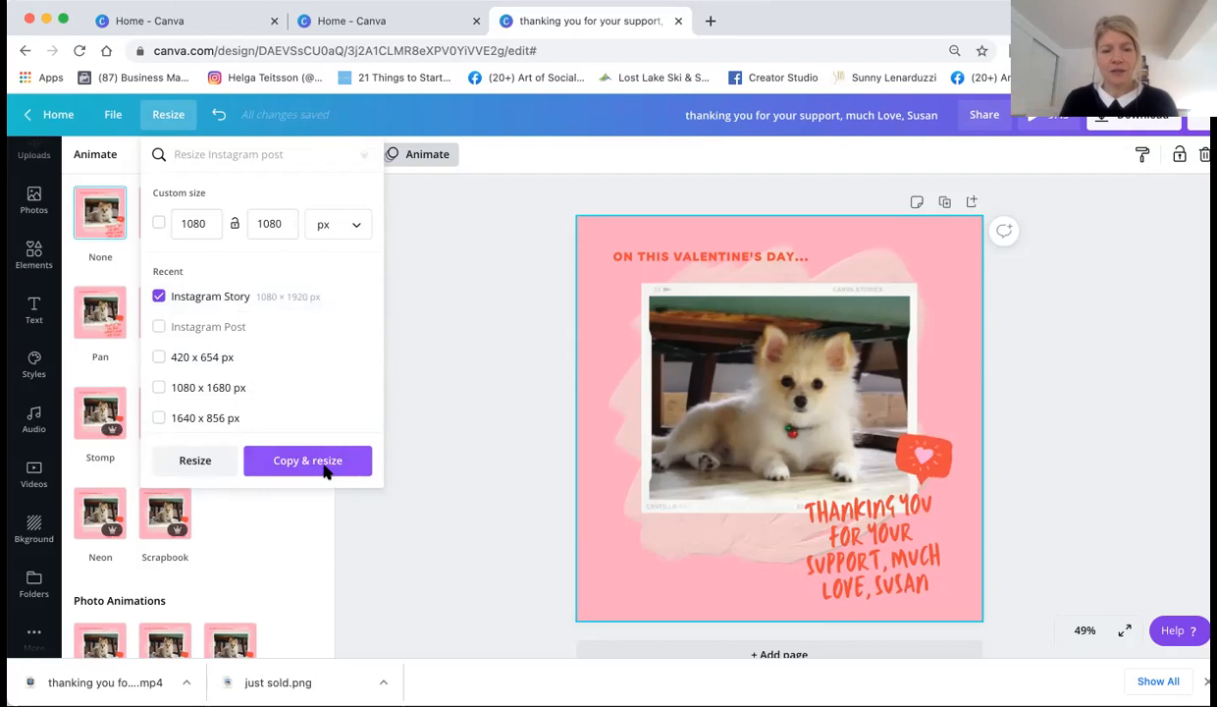
{"action": "left_click", "coordinate": [327, 470]}
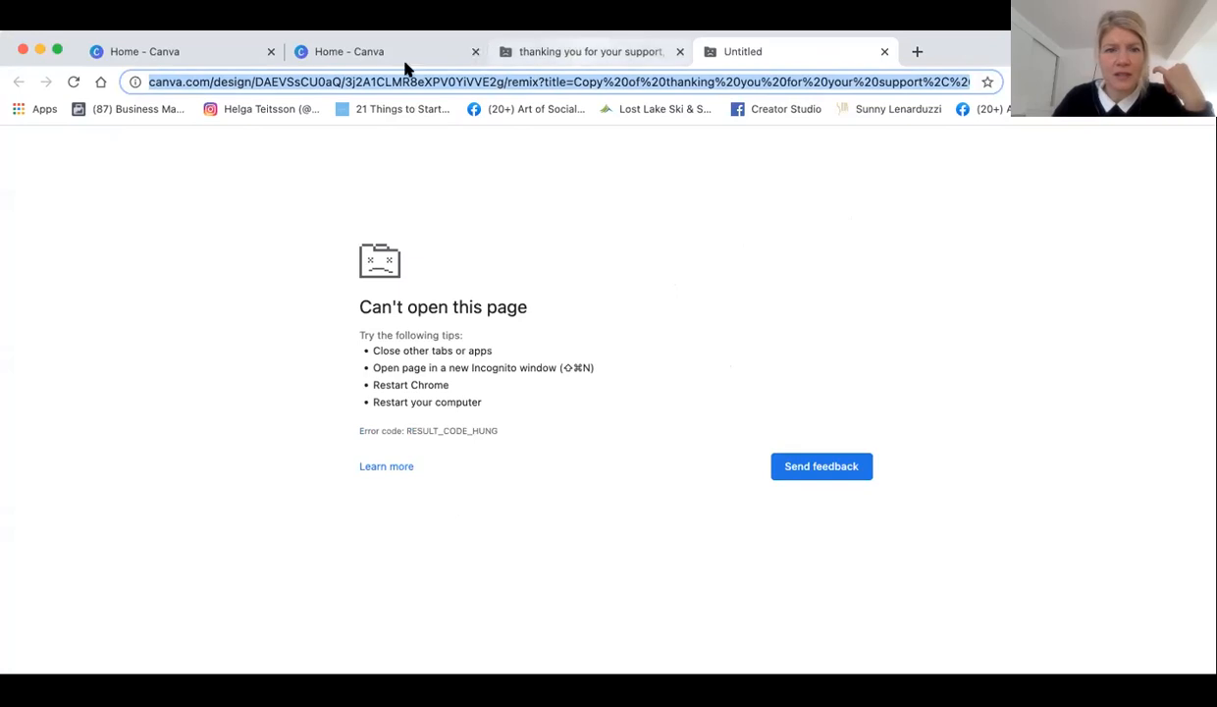
Close the crashed thank-you design page and the crashed page of its resized copy.
{"action": "left_click", "coordinate": [633, 51]}
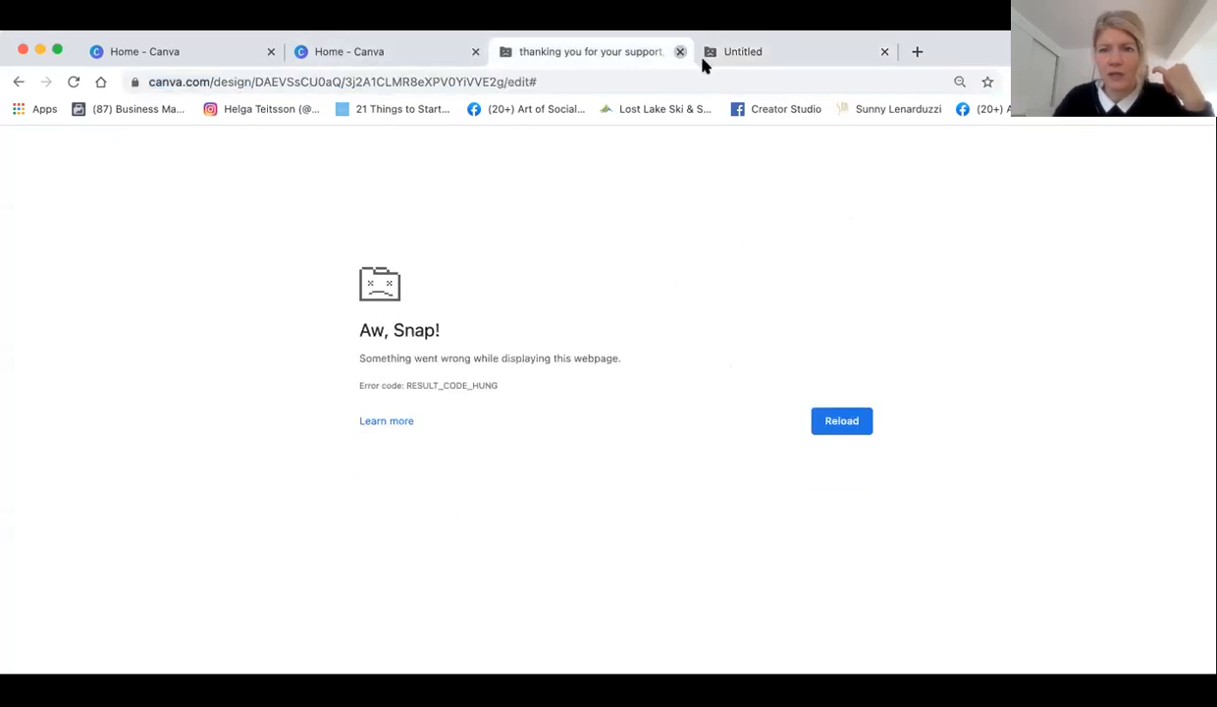
{"action": "left_click", "coordinate": [679, 51]}
{"action": "left_click", "coordinate": [679, 52]}
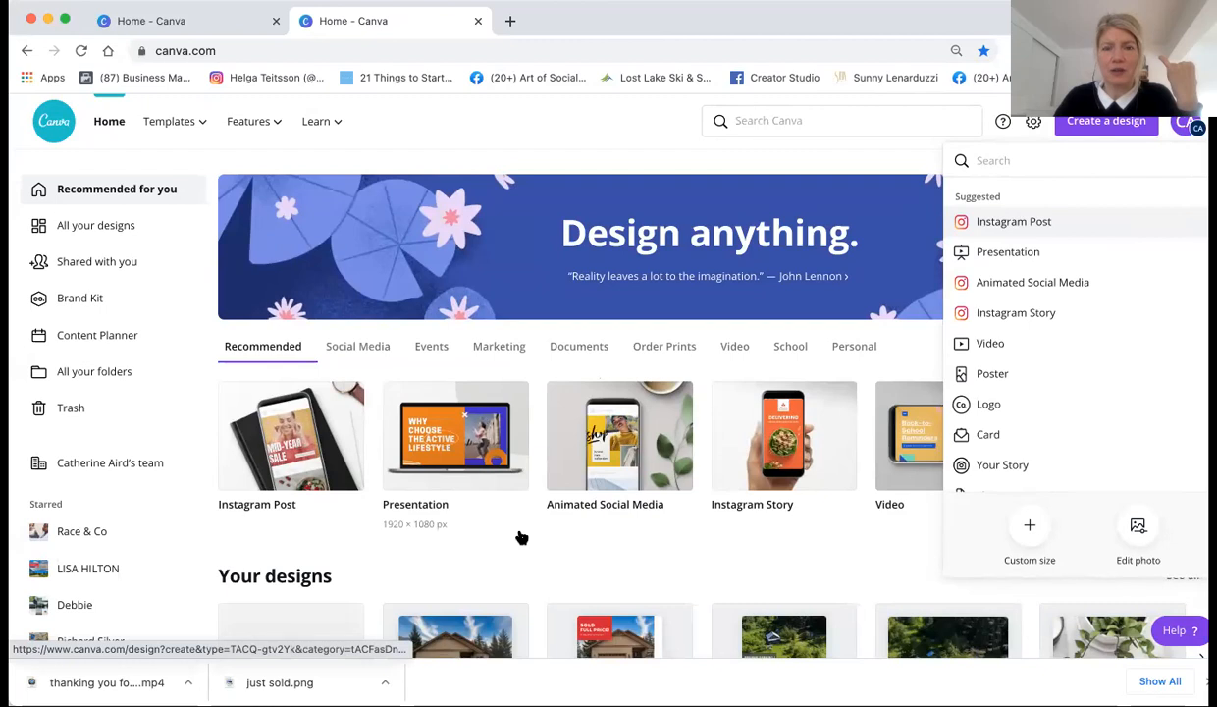
Glance at the "just sold" design and browse the home page's recent designs and template rows.
{"action": "left_click", "coordinate": [329, 614]}
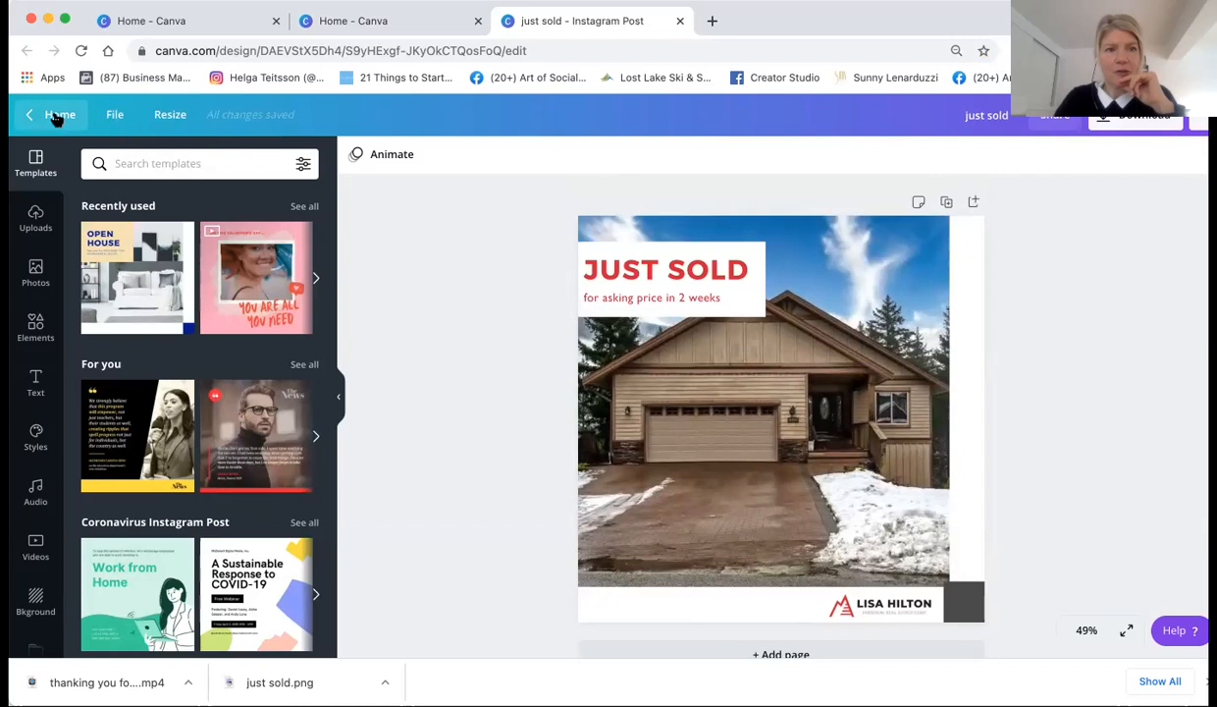
{"action": "left_click", "coordinate": [55, 114]}
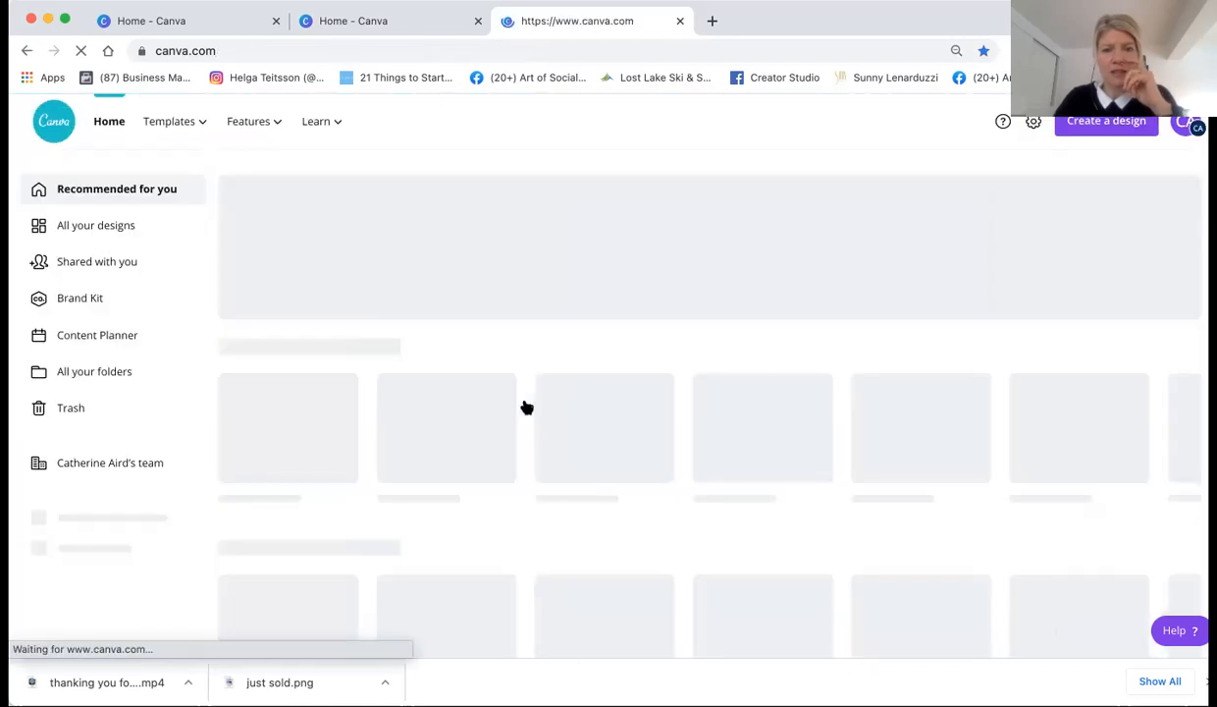
{"action": "scroll", "coordinate": [545, 453], "scroll_direction": "down", "scroll_amount": 3}
{"action": "scroll", "coordinate": [545, 454], "scroll_direction": "down", "scroll_amount": 1}
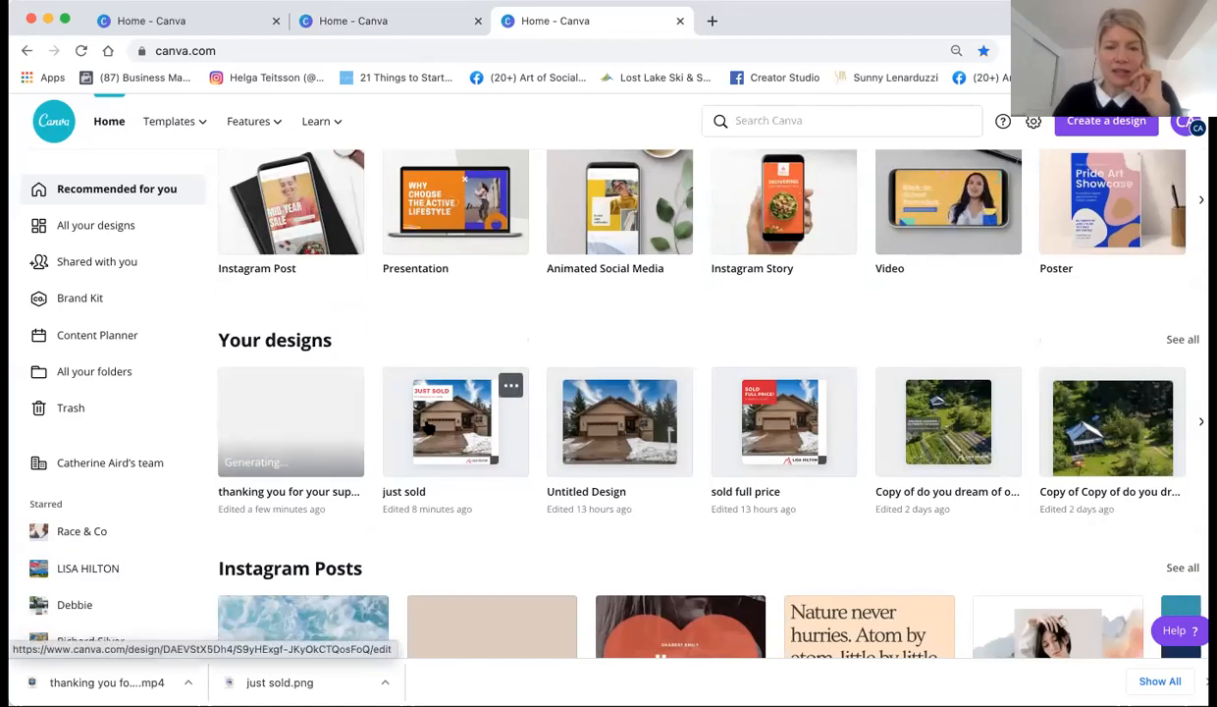
{"action": "scroll", "coordinate": [401, 461], "scroll_direction": "down", "scroll_amount": 1}
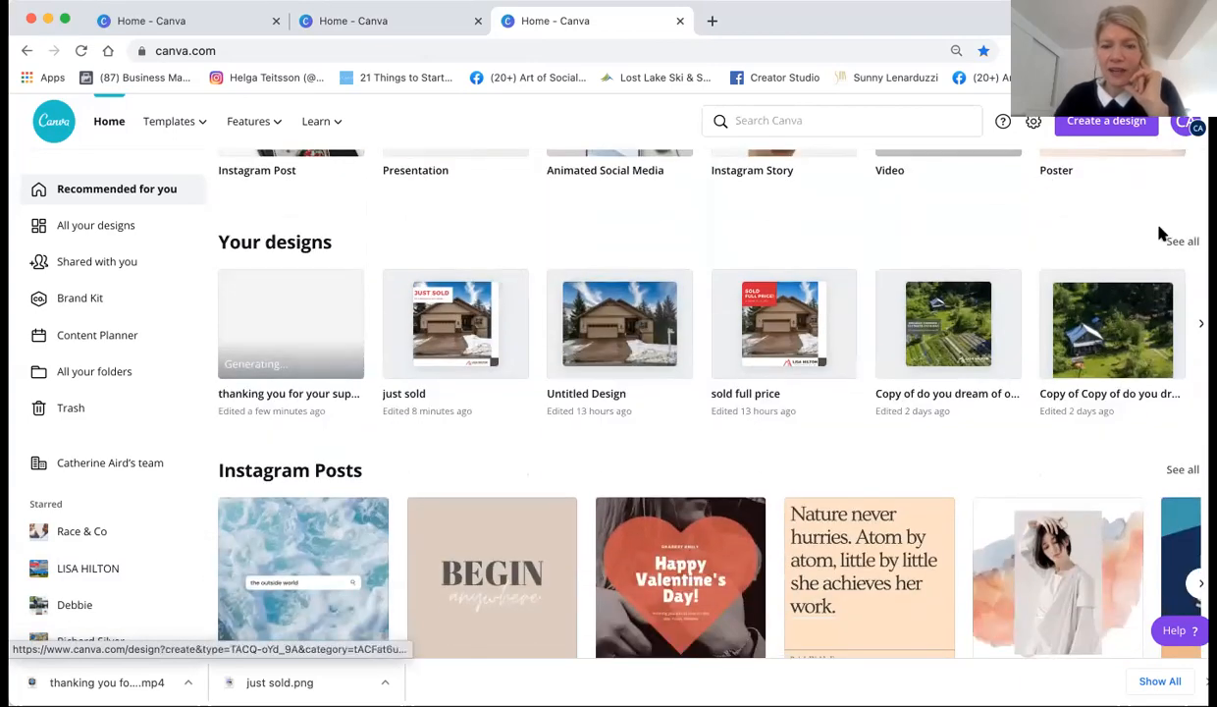
{"action": "scroll", "coordinate": [702, 531], "scroll_direction": "down", "scroll_amount": 1}
{"action": "scroll", "coordinate": [702, 532], "scroll_direction": "down", "scroll_amount": 6}
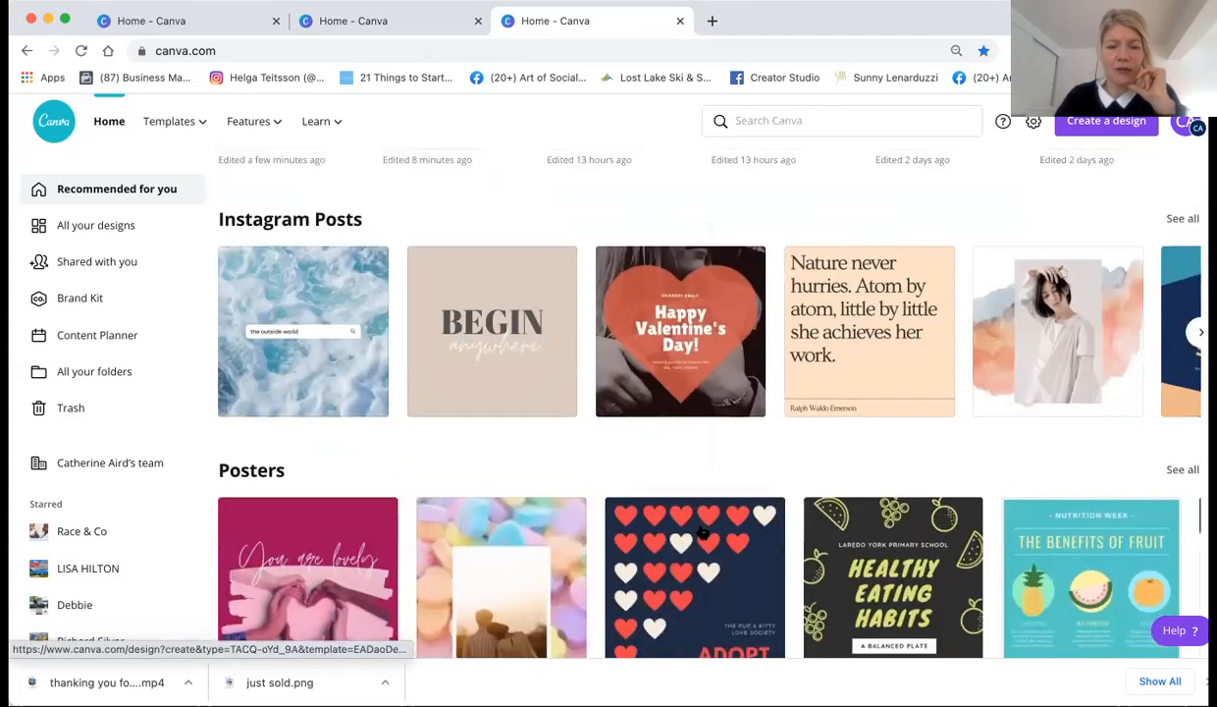
{"action": "scroll", "coordinate": [702, 531], "scroll_direction": "down", "scroll_amount": 4}
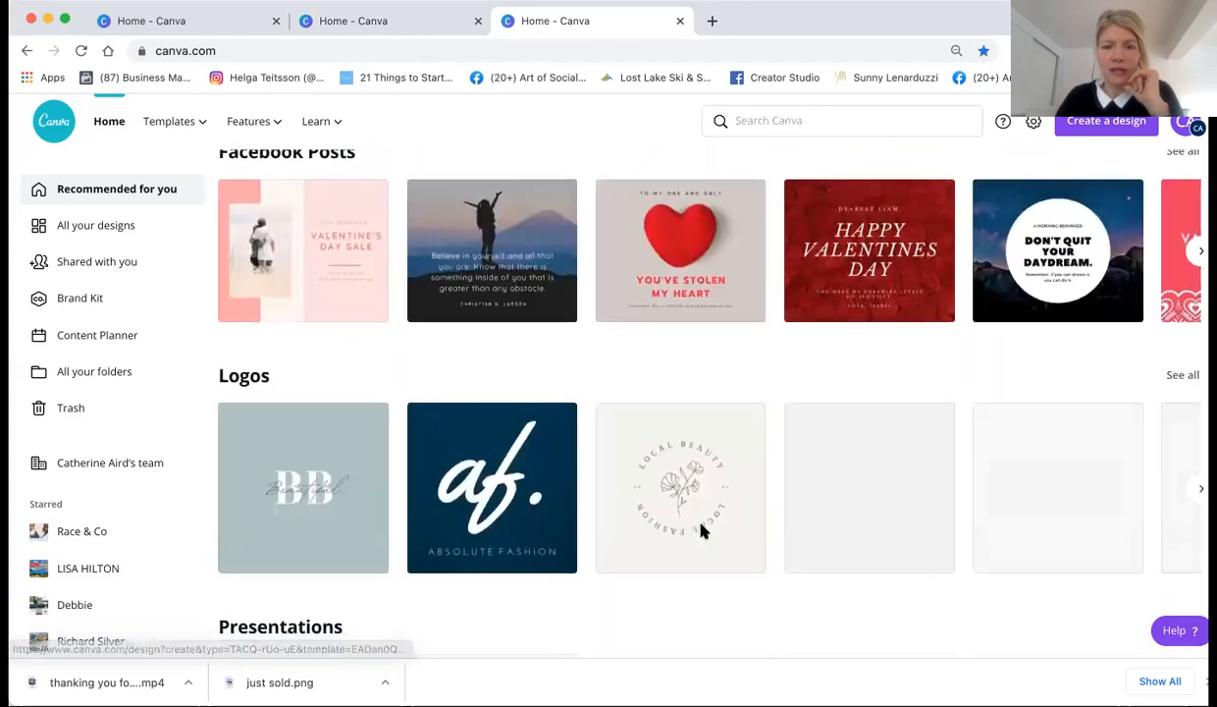
Open the full list of all designs from the home page's recent designs.
{"action": "scroll", "coordinate": [702, 531], "scroll_direction": "down", "scroll_amount": 4}
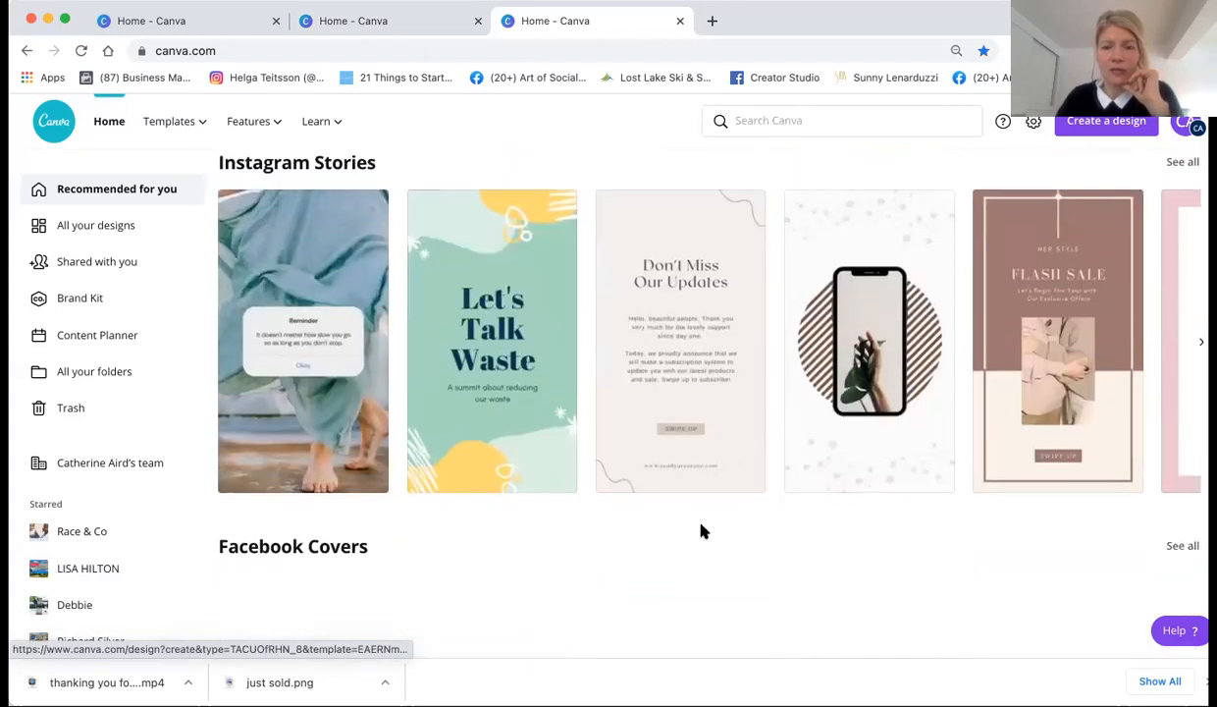
{"action": "scroll", "coordinate": [701, 526], "scroll_direction": "down", "scroll_amount": 1}
{"action": "scroll", "coordinate": [701, 526], "scroll_direction": "up", "scroll_amount": 3}
{"action": "scroll", "coordinate": [702, 531], "scroll_direction": "up", "scroll_amount": 15}
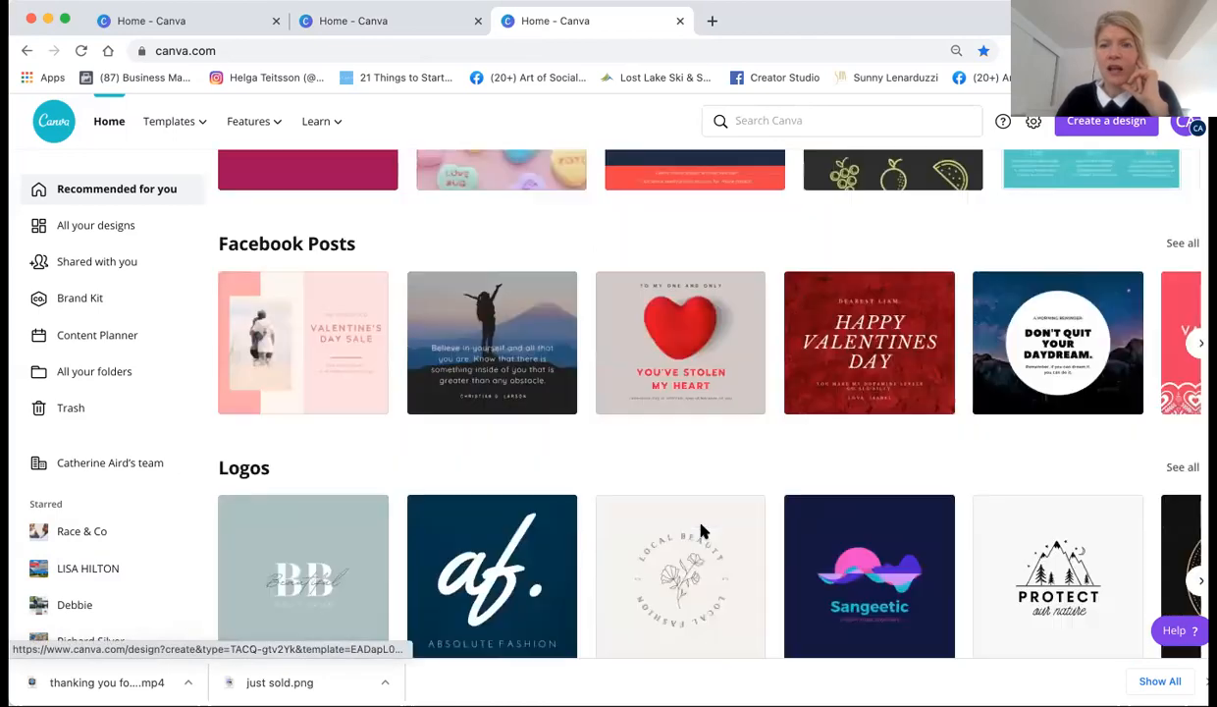
{"action": "scroll", "coordinate": [702, 531], "scroll_direction": "up", "scroll_amount": 4}
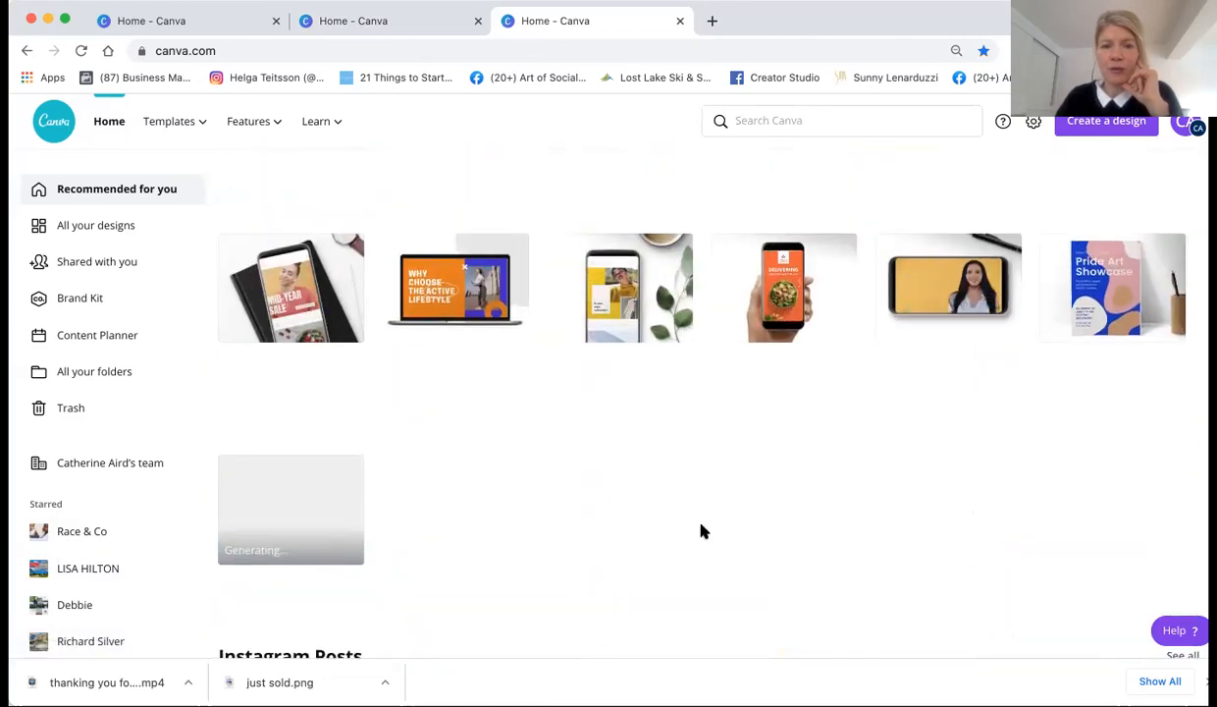
{"action": "scroll", "coordinate": [702, 531], "scroll_direction": "down", "scroll_amount": 3}
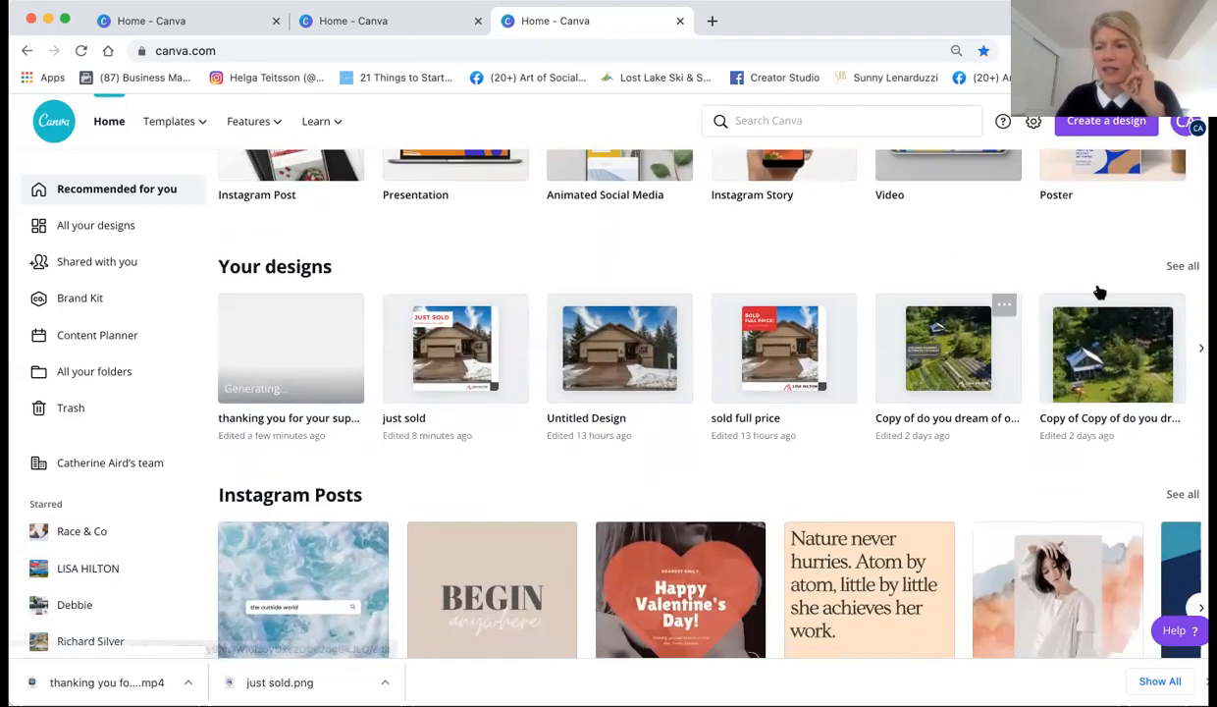
{"action": "left_click", "coordinate": [1183, 266]}
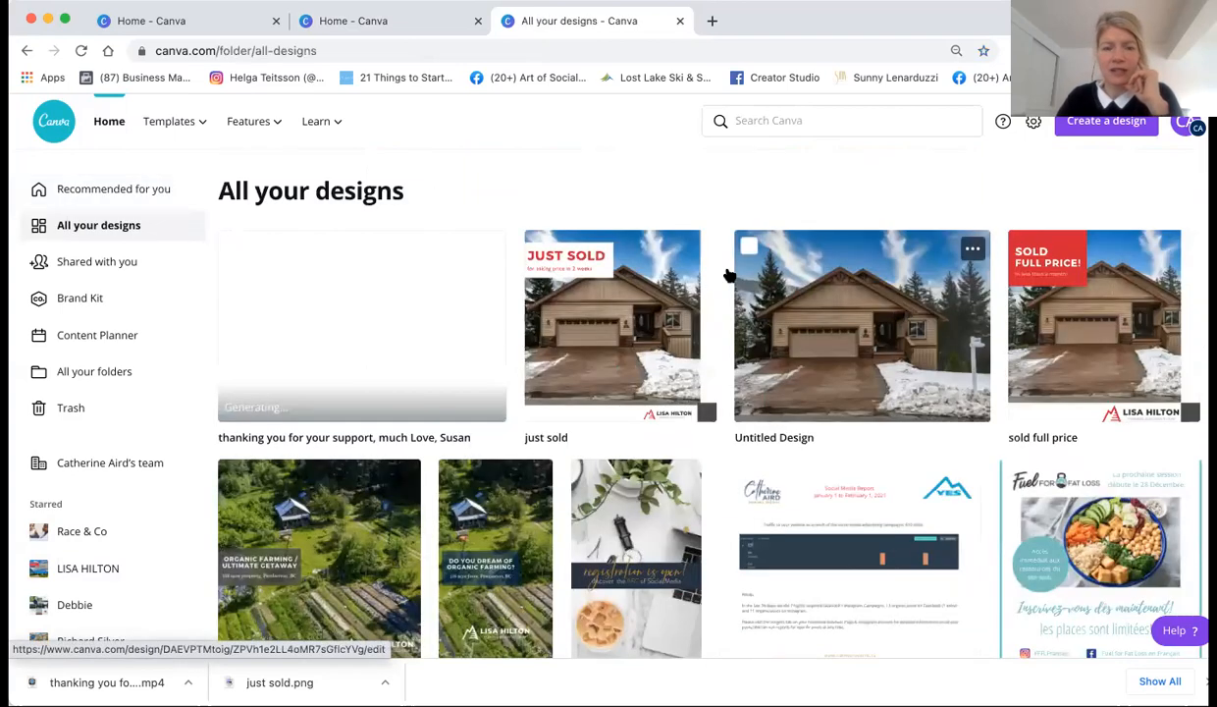
Select the "just sold", Untitled Design, "sold full price" and two organic farming designs, and move them to the real estate client's folder.
{"action": "left_click", "coordinate": [538, 245]}
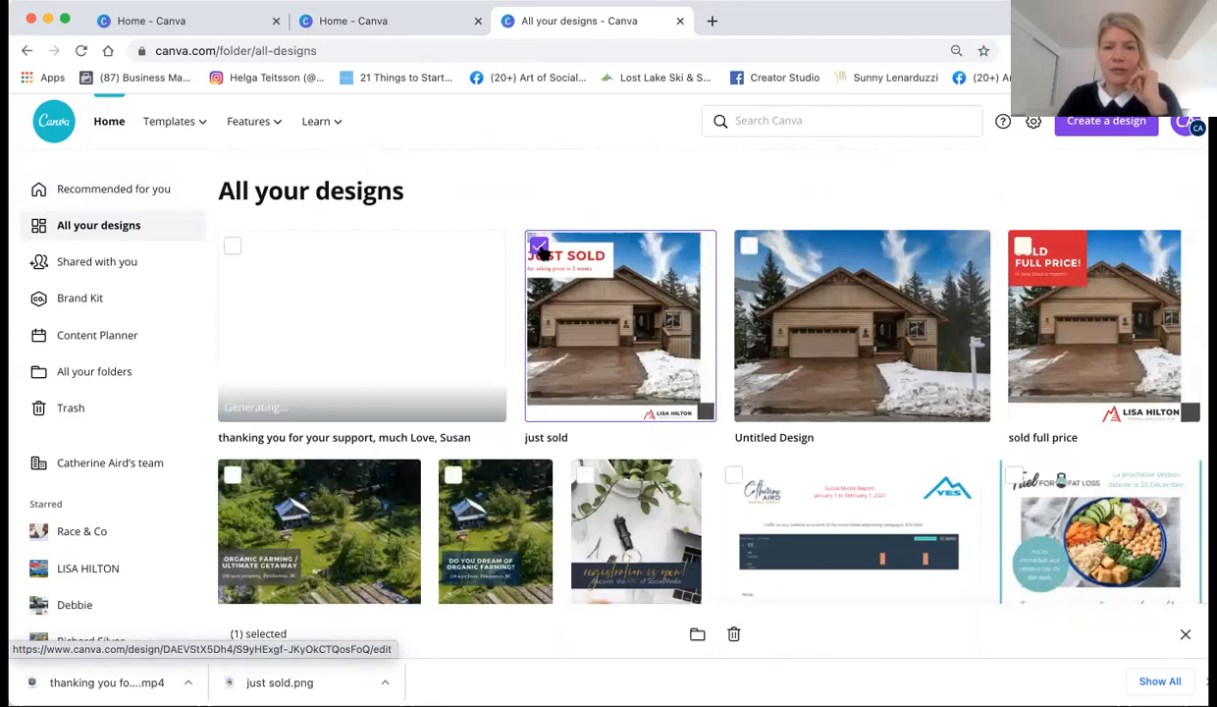
{"action": "left_click", "coordinate": [750, 247]}
{"action": "left_click", "coordinate": [1021, 246]}
{"action": "left_click", "coordinate": [231, 475]}
{"action": "left_click", "coordinate": [454, 476]}
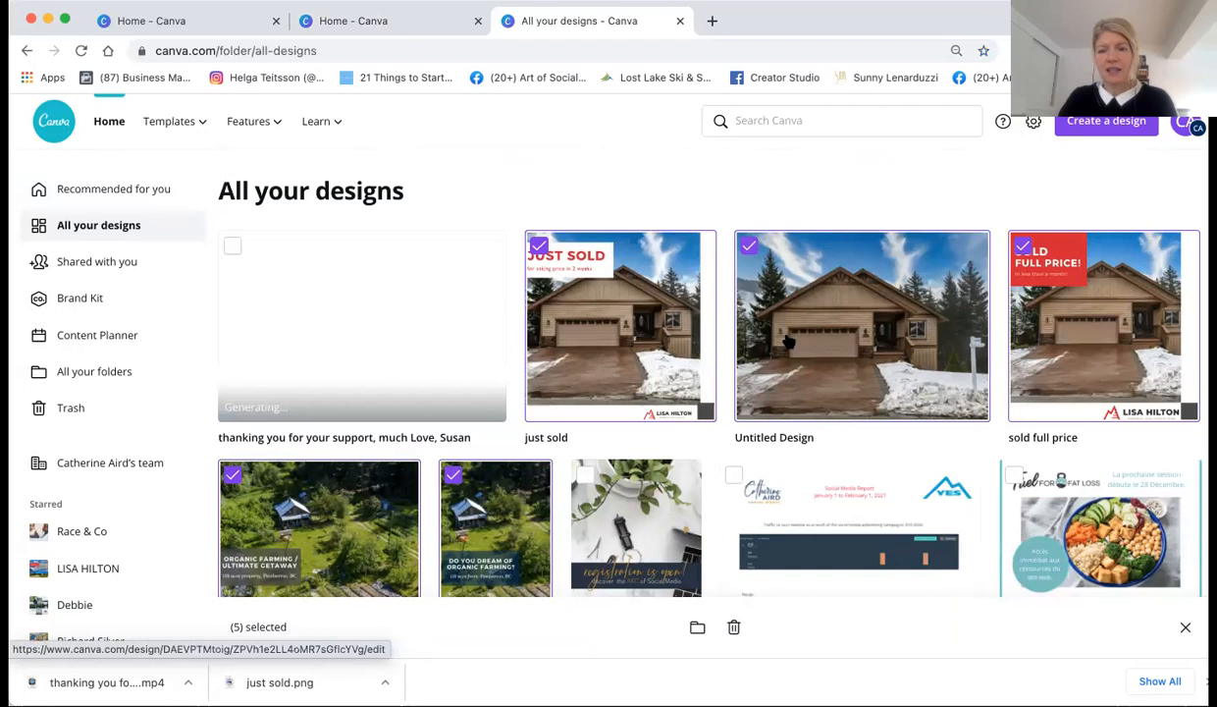
{"action": "left_click", "coordinate": [699, 629]}
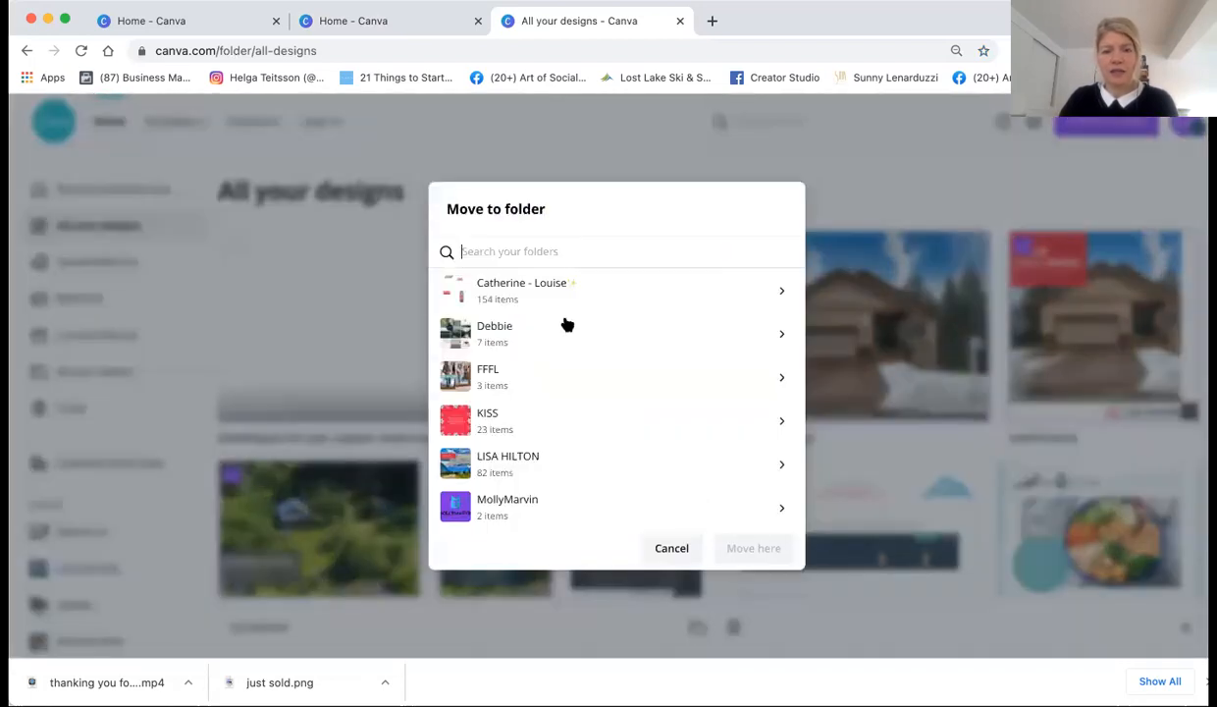
{"action": "left_click", "coordinate": [508, 461]}
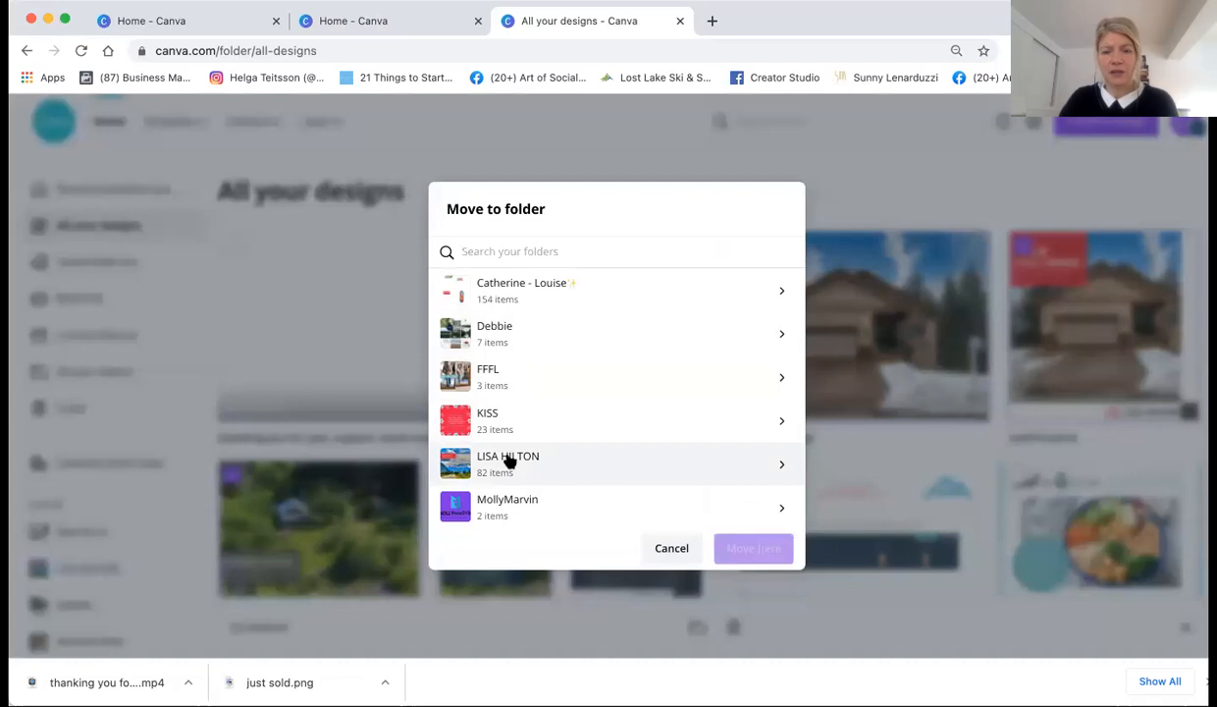
{"action": "left_click", "coordinate": [754, 549]}
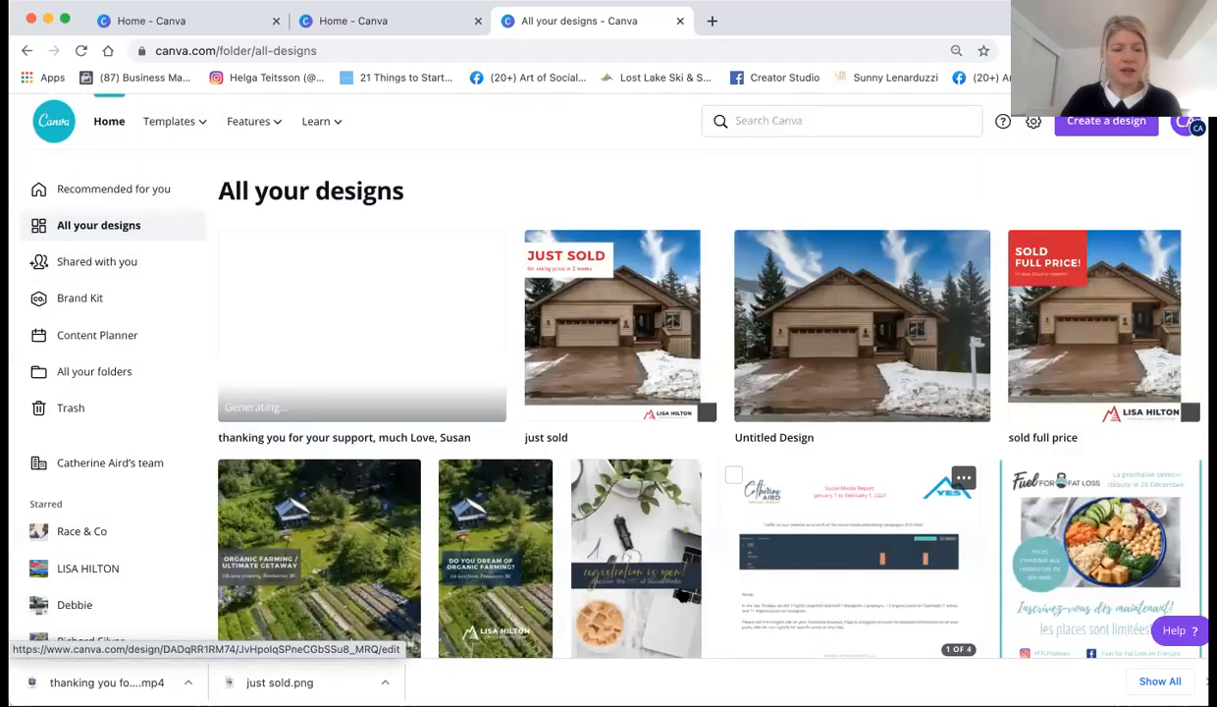
Open the Valentine's thank-you design and create a copy of it resized to Instagram Story, 1080 × 1920 px.
{"action": "left_click", "coordinate": [380, 345]}
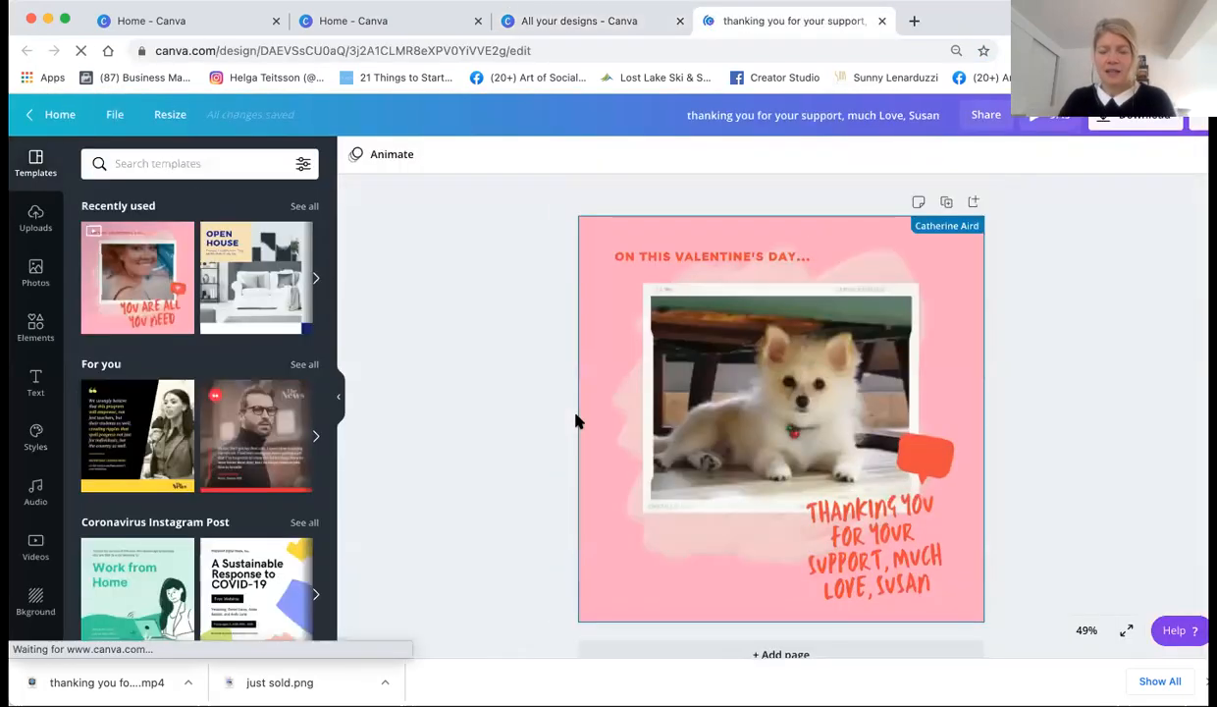
{"action": "left_click", "coordinate": [115, 116]}
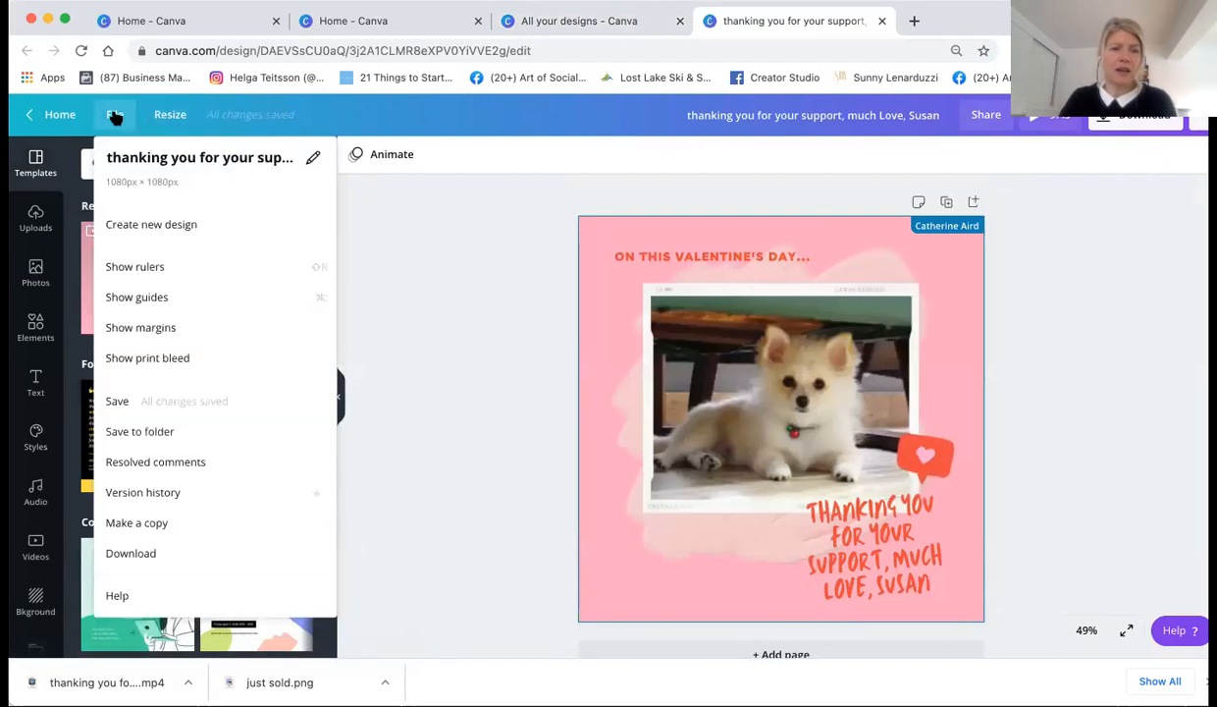
{"action": "left_click", "coordinate": [169, 117]}
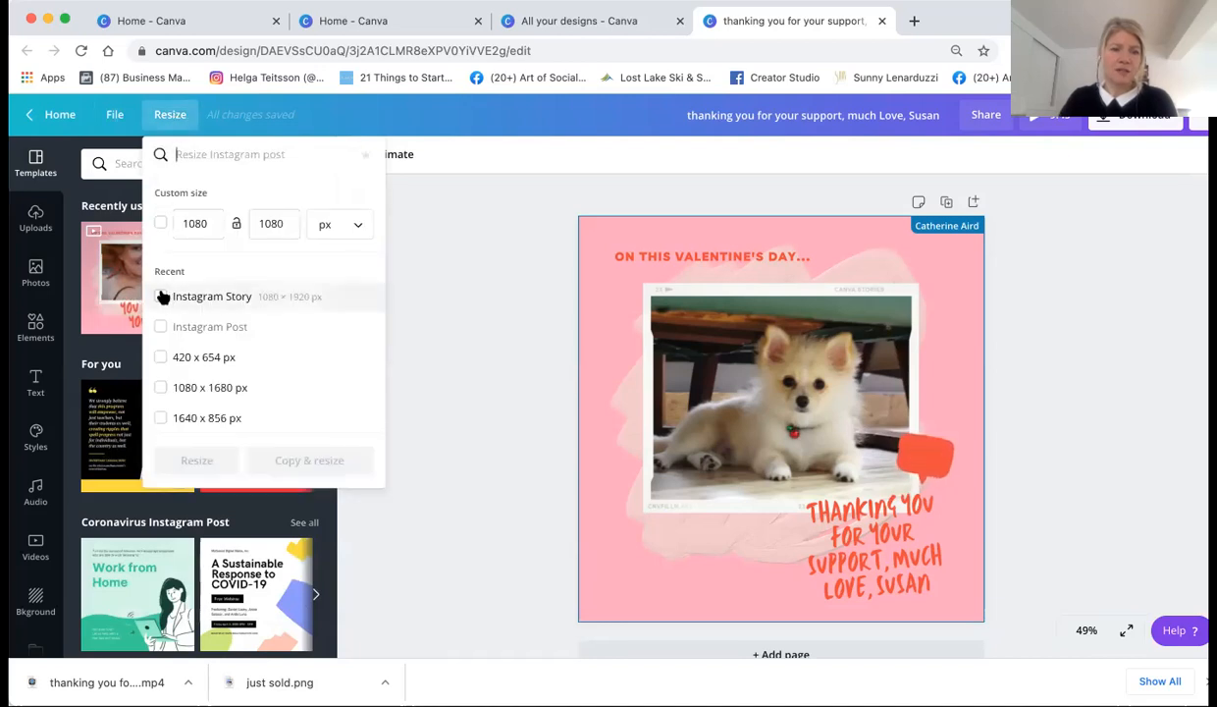
{"action": "left_click", "coordinate": [162, 297]}
{"action": "left_click", "coordinate": [306, 460]}
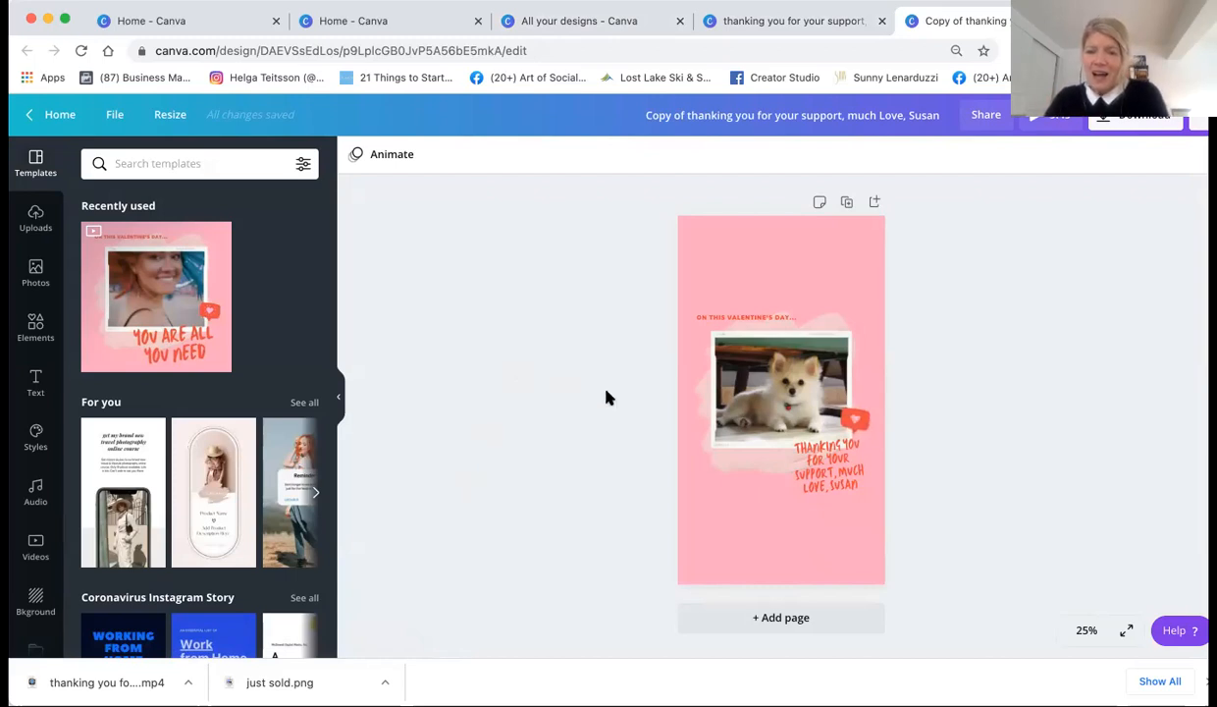
Enlarge the "On this Valentine's Day..." heading to size 42.6, move it higher above the photo, and enlarge the thank-you text.
{"action": "left_click", "coordinate": [743, 323]}
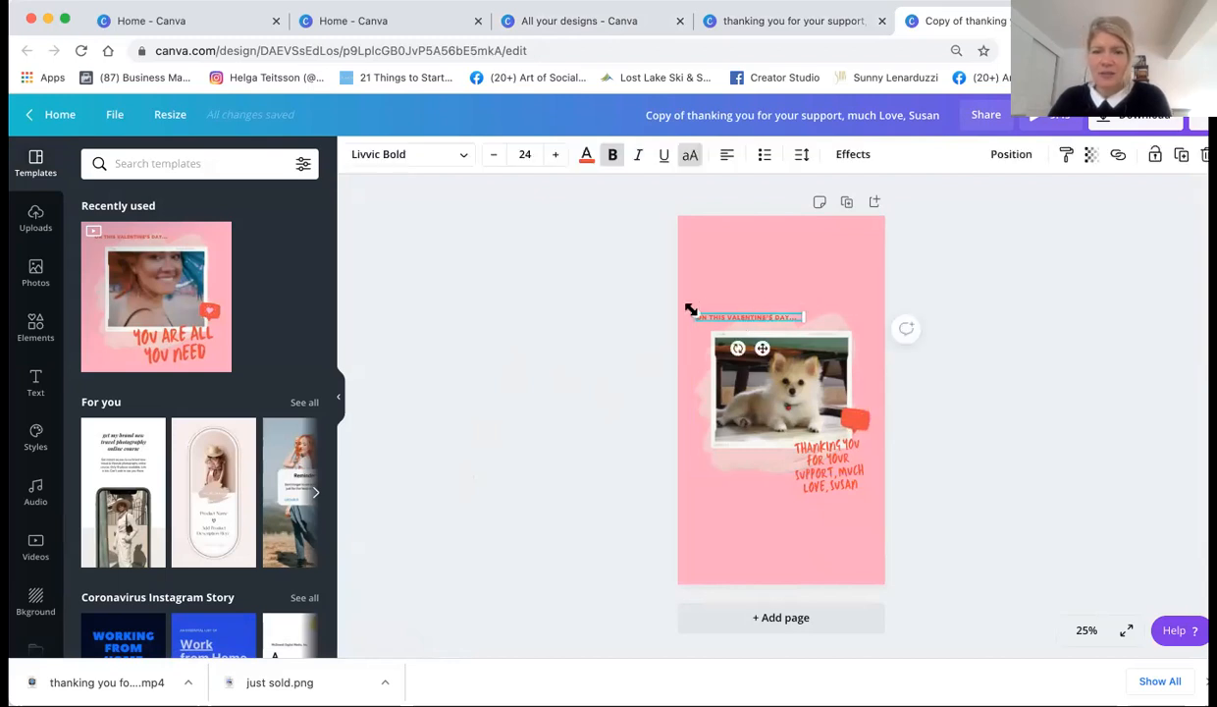
{"action": "left_click_drag", "start_coordinate": [694, 313], "coordinate": [617, 307]}
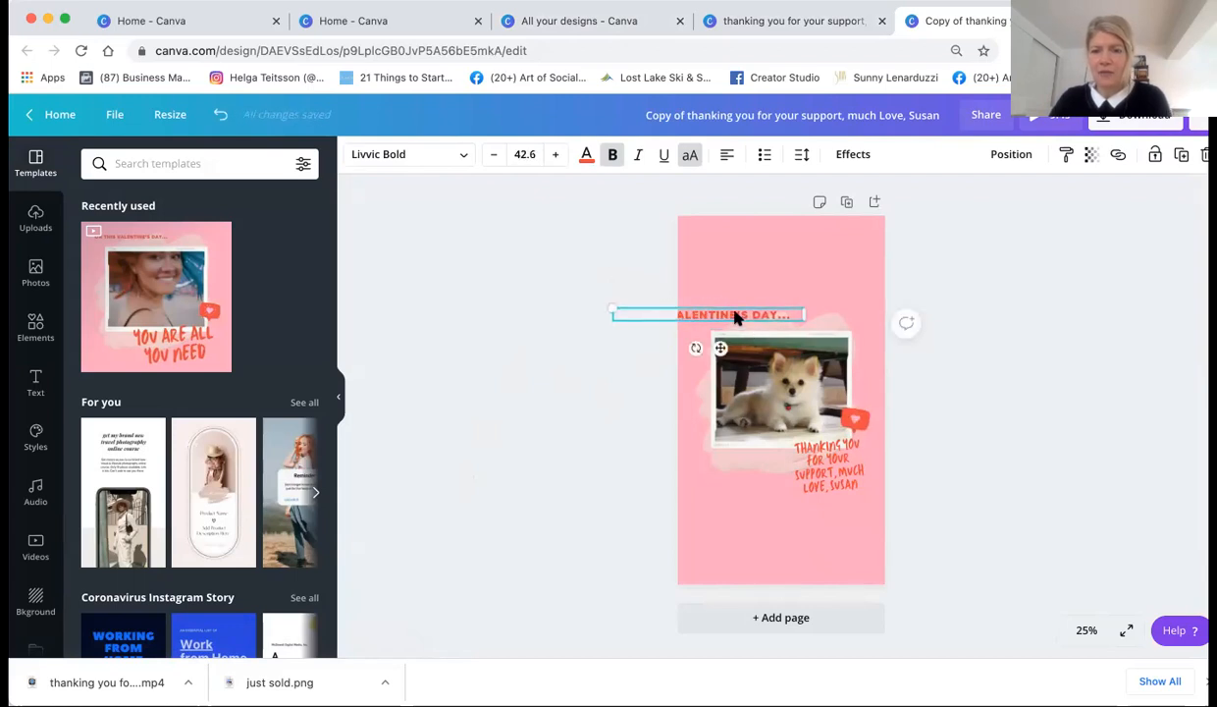
{"action": "left_click_drag", "start_coordinate": [733, 317], "coordinate": [815, 278]}
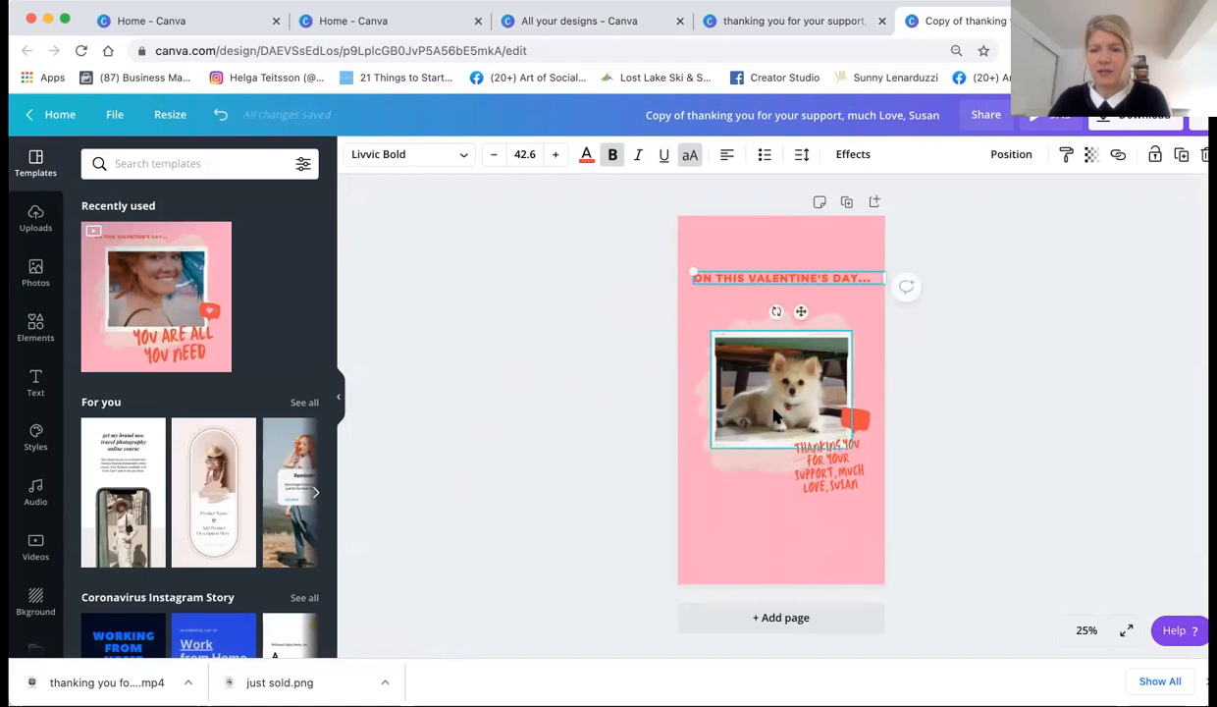
{"action": "left_click", "coordinate": [788, 458]}
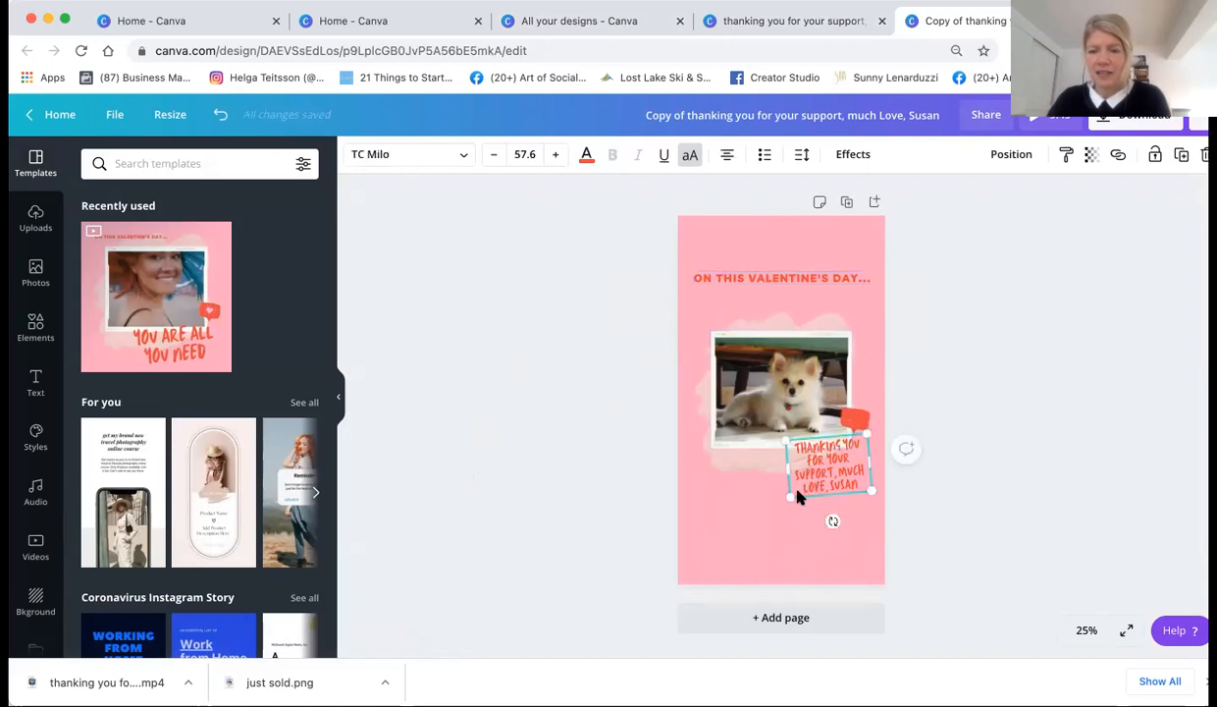
{"action": "left_click_drag", "start_coordinate": [792, 497], "coordinate": [775, 517]}
Slightly enlarge the framed puppy video and the brush-stroke shape behind it, shifting the video up towards the heading.
{"action": "left_click", "coordinate": [727, 385]}
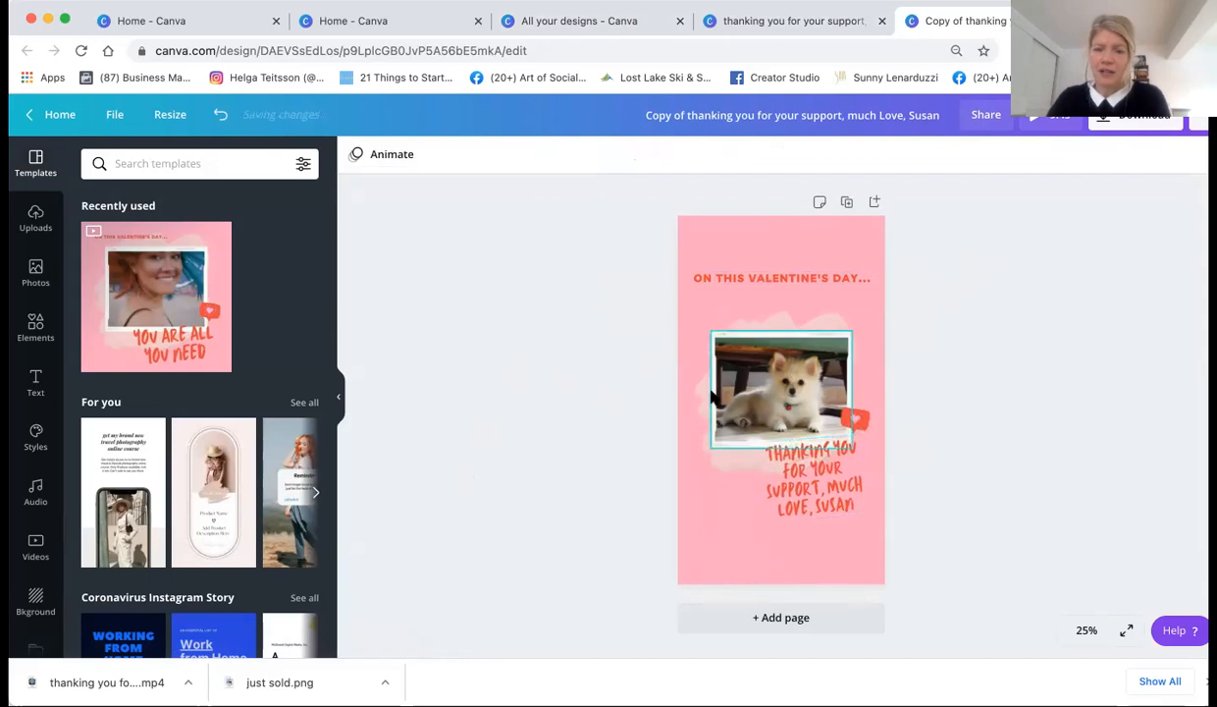
{"action": "left_click_drag", "start_coordinate": [697, 310], "coordinate": [728, 343]}
{"action": "left_click", "coordinate": [770, 374]}
{"action": "mouse_move", "coordinate": [819, 384]}
{"action": "left_mouse_down"}
{"action": "mouse_move", "coordinate": [832, 390]}
{"action": "mouse_move", "coordinate": [807, 377]}
{"action": "left_mouse_up"}
{"action": "left_click", "coordinate": [914, 360]}
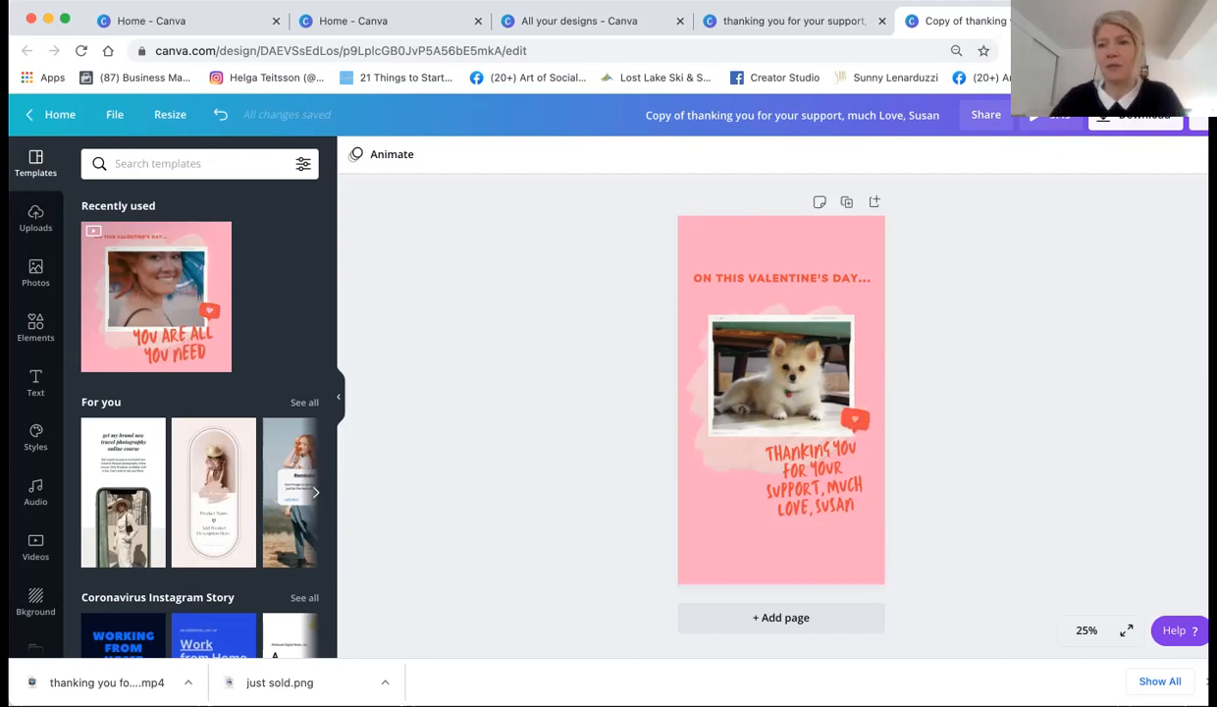
Download the Instagram Story design as an MP4 video and close the download confirmation.
{"action": "left_click", "coordinate": [1131, 126]}
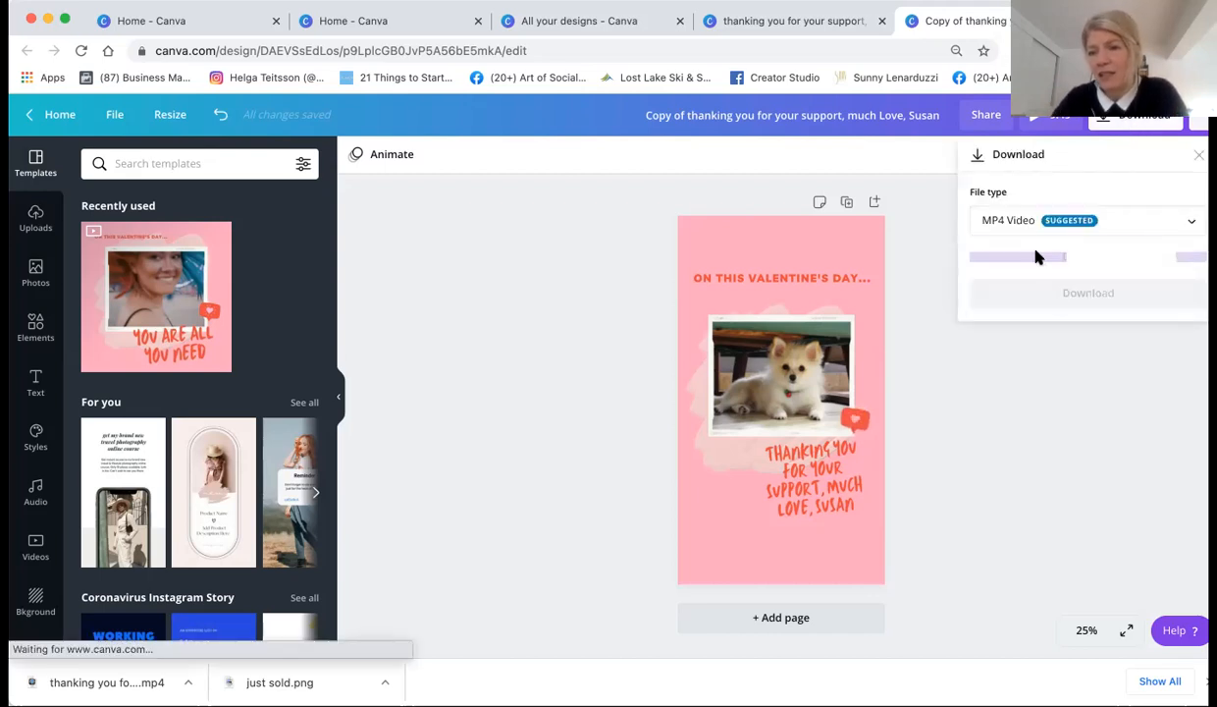
{"action": "left_click", "coordinate": [1075, 265]}
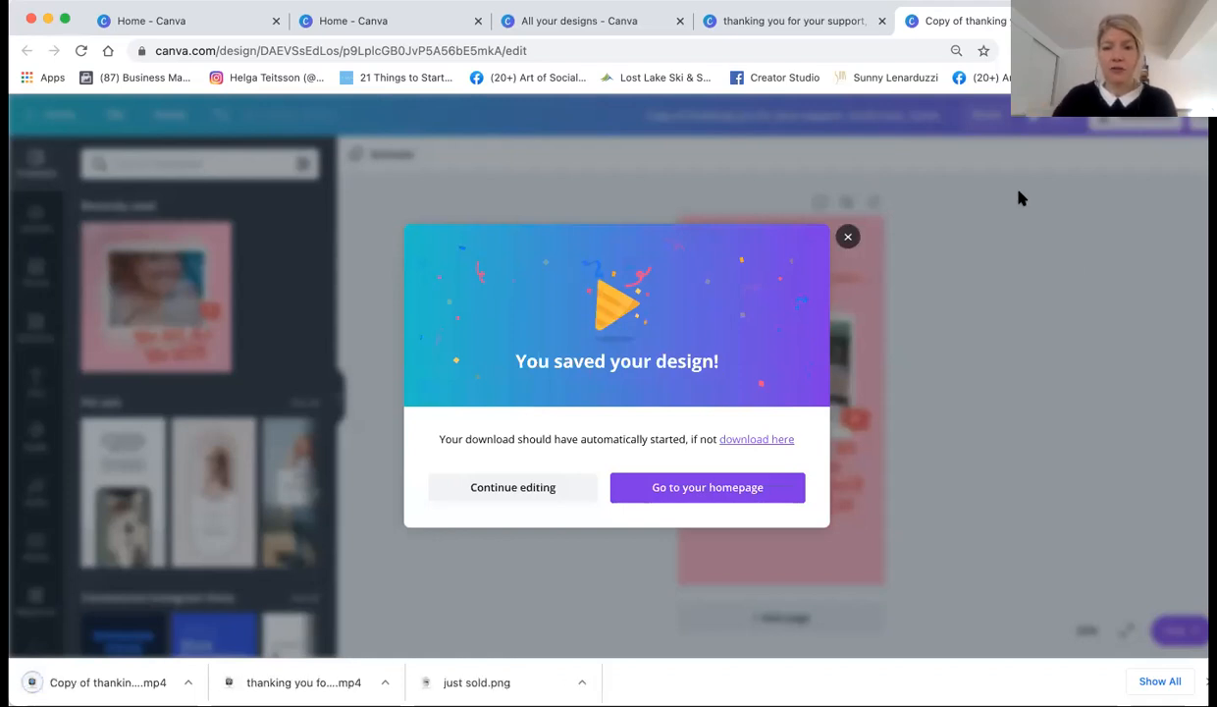
{"action": "left_click", "coordinate": [849, 238]}
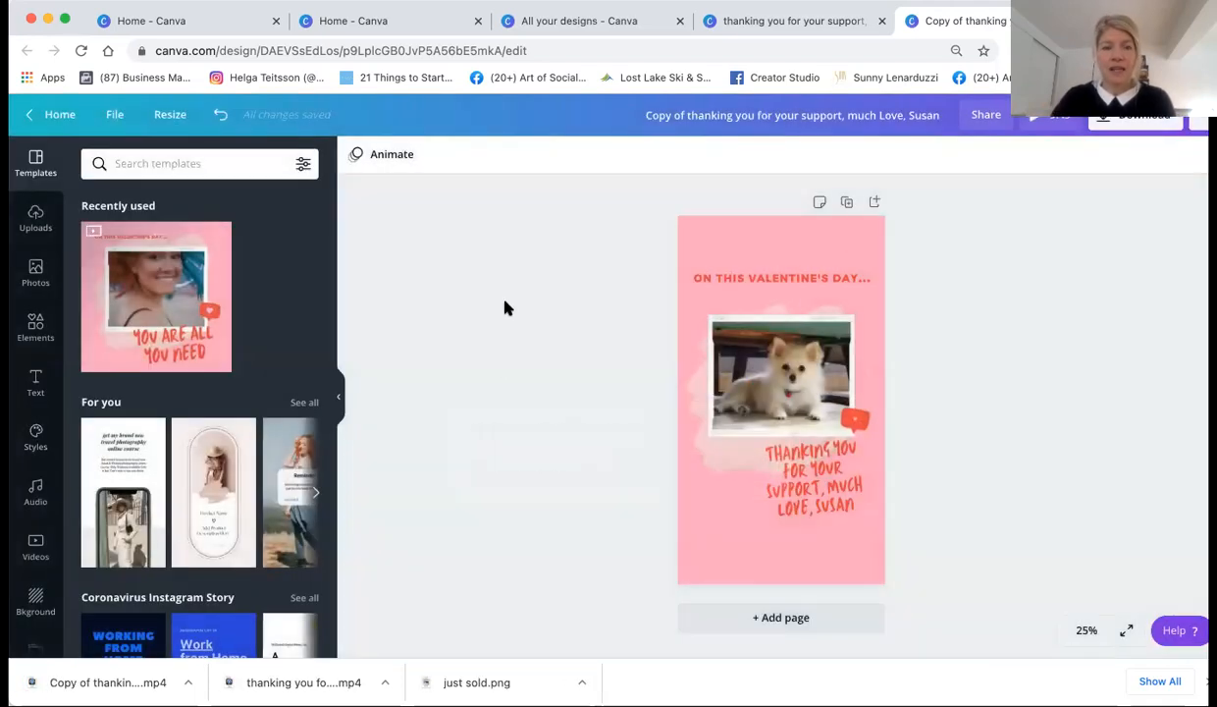
Search the photo library for "vancouver" and look through the pictures.
{"action": "left_click", "coordinate": [35, 275]}
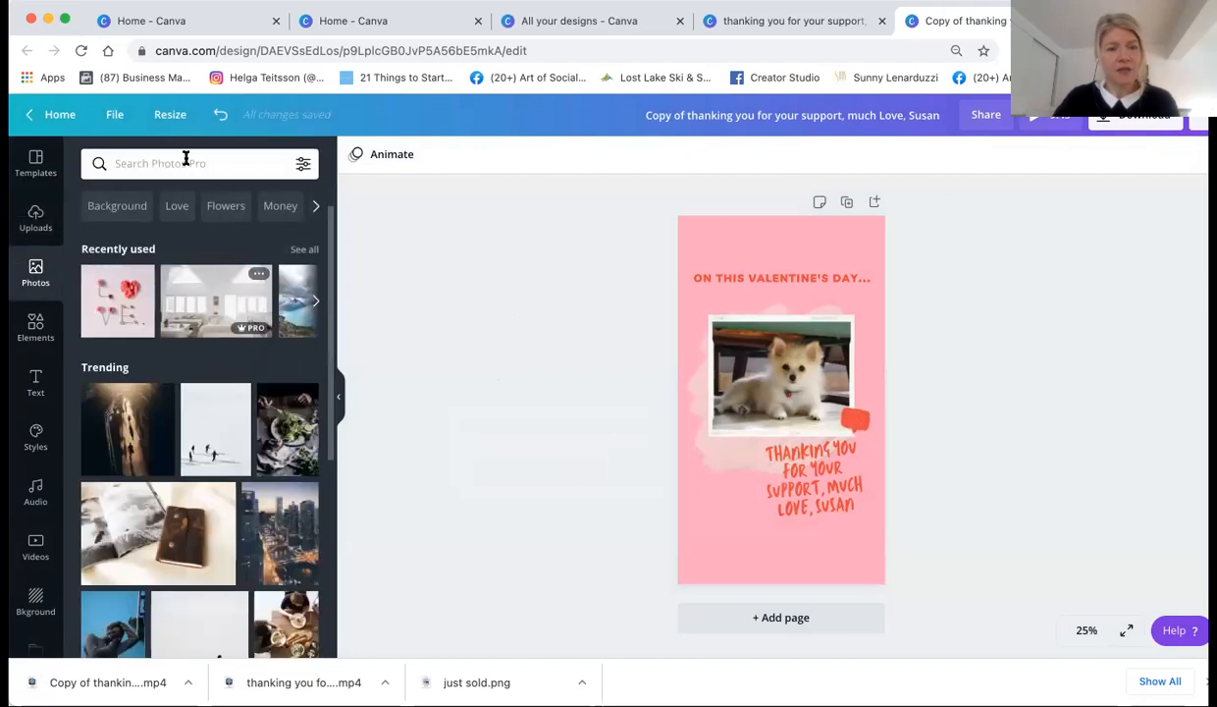
{"action": "left_click", "coordinate": [135, 163]}
{"action": "type", "text": "vancouver"}
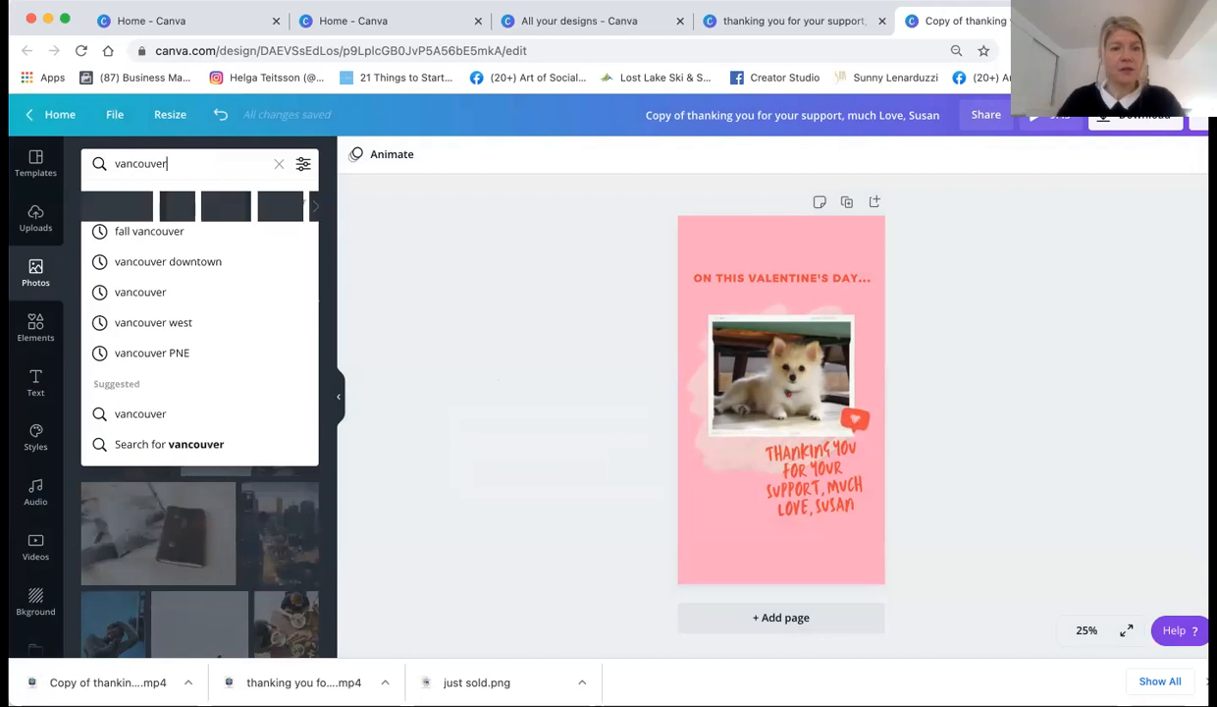
{"action": "key", "text": "Return"}
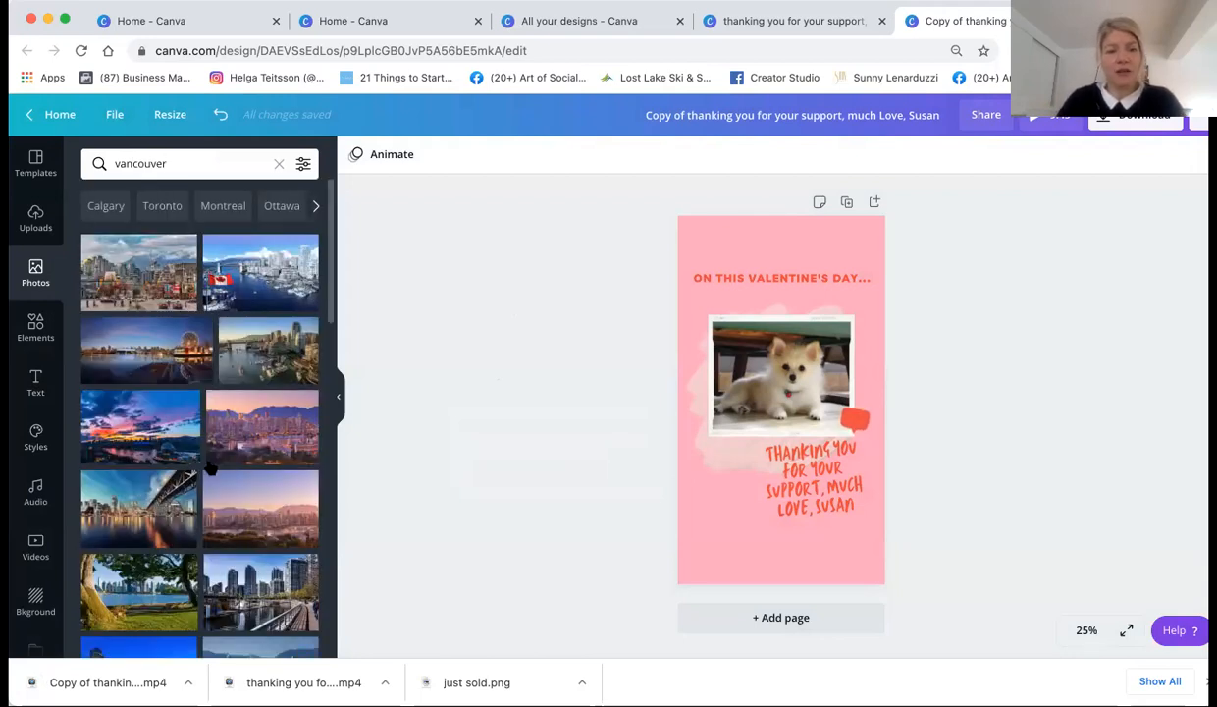
{"action": "scroll", "coordinate": [212, 426], "scroll_direction": "down", "scroll_amount": 2}
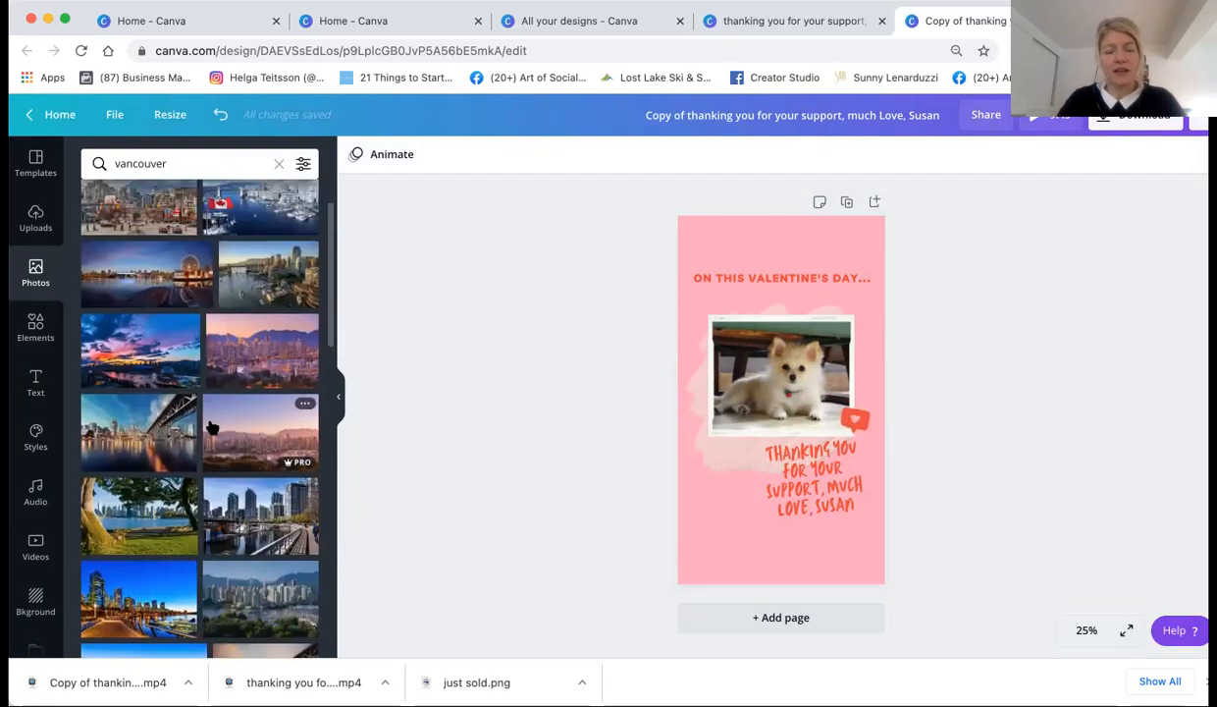
{"action": "scroll", "coordinate": [212, 426], "scroll_direction": "down", "scroll_amount": 5}
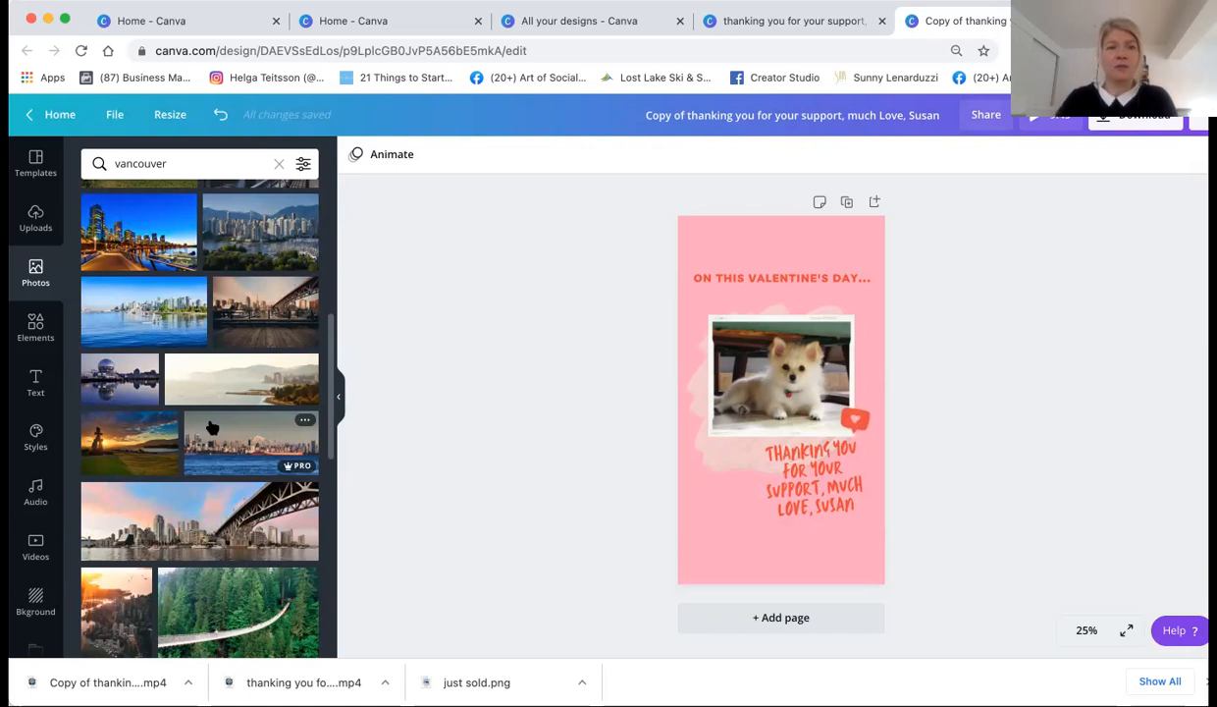
Search the photo library for "whistler".
{"action": "left_click", "coordinate": [163, 163]}
{"action": "type", "text": "whistler"}
{"action": "key", "text": "Return"}
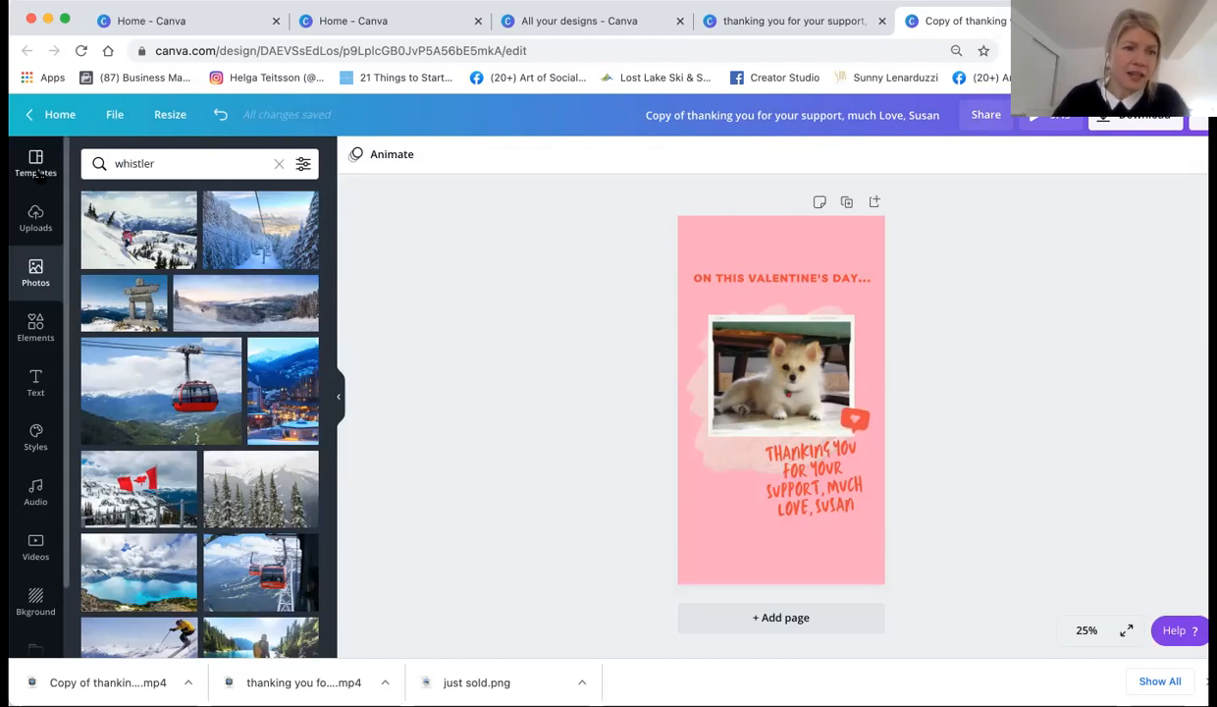
Search the Instagram Story templates for "quotes" and browse the designs.
{"action": "left_click", "coordinate": [35, 164]}
{"action": "left_click", "coordinate": [170, 165]}
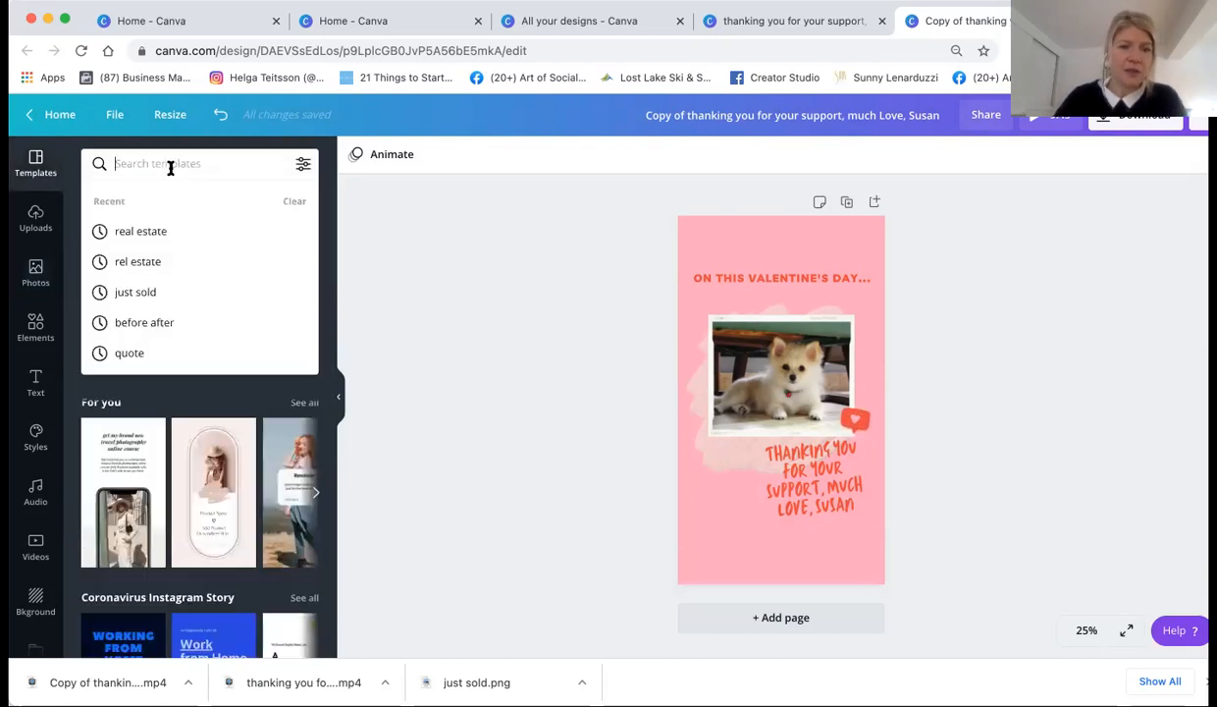
{"action": "type", "text": "quote"}
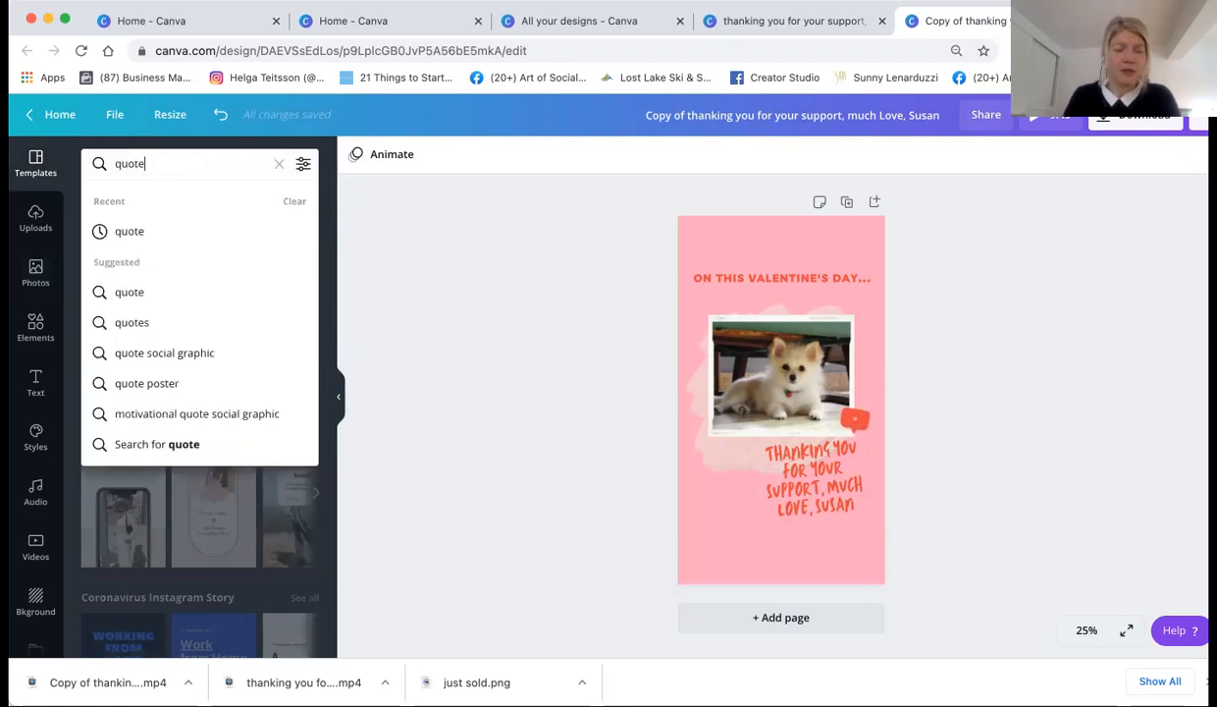
{"action": "type", "text": "s"}
{"action": "key", "text": "Return"}
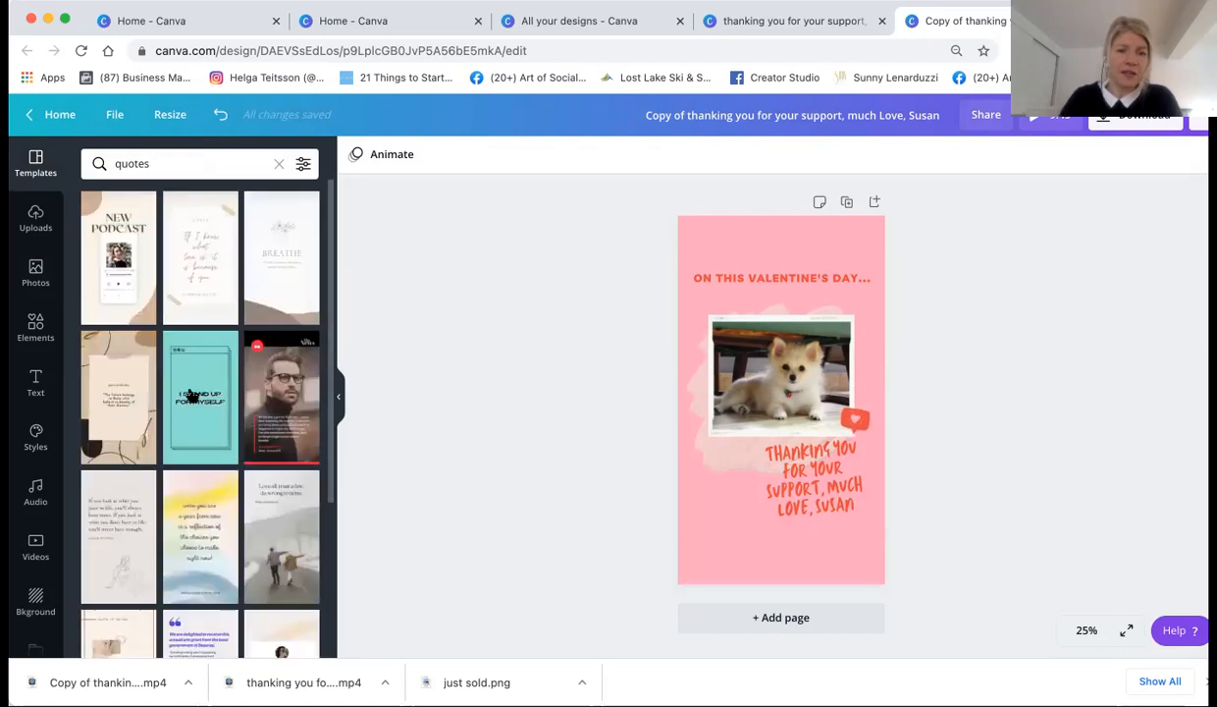
{"action": "scroll", "coordinate": [210, 441], "scroll_direction": "down", "scroll_amount": 5}
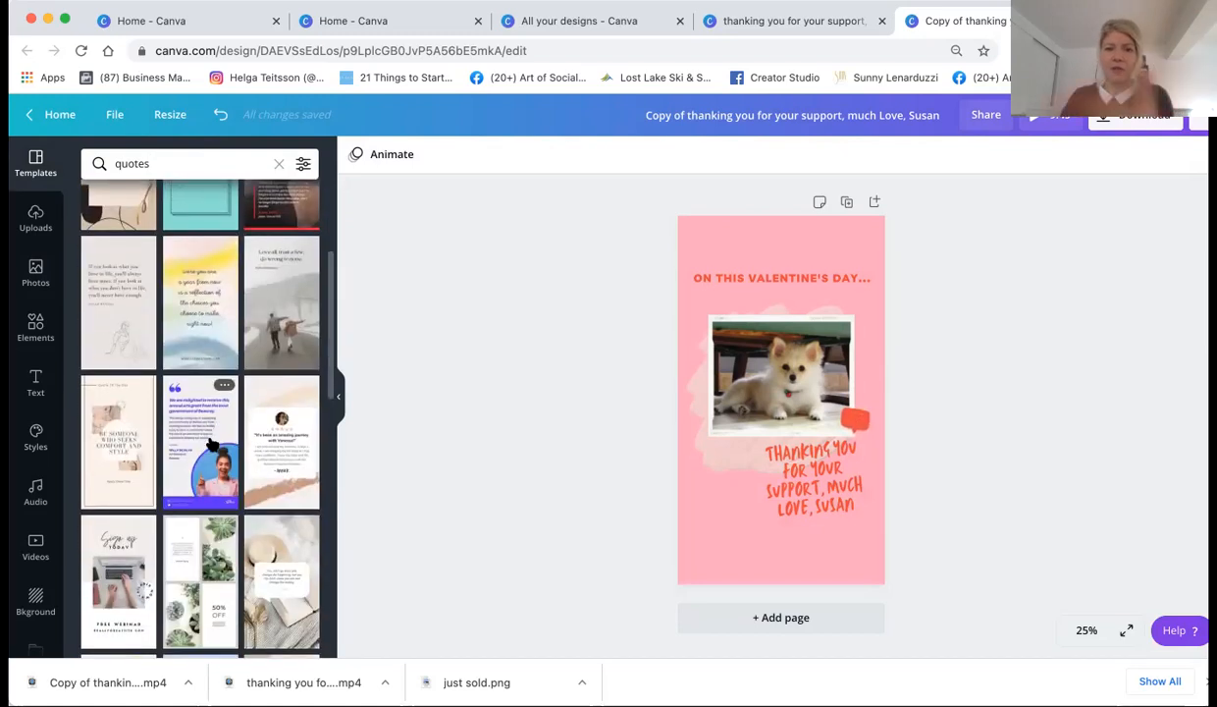
{"action": "scroll", "coordinate": [248, 491], "scroll_direction": "down", "scroll_amount": 2}
{"action": "scroll", "coordinate": [247, 499], "scroll_direction": "up", "scroll_amount": 1}
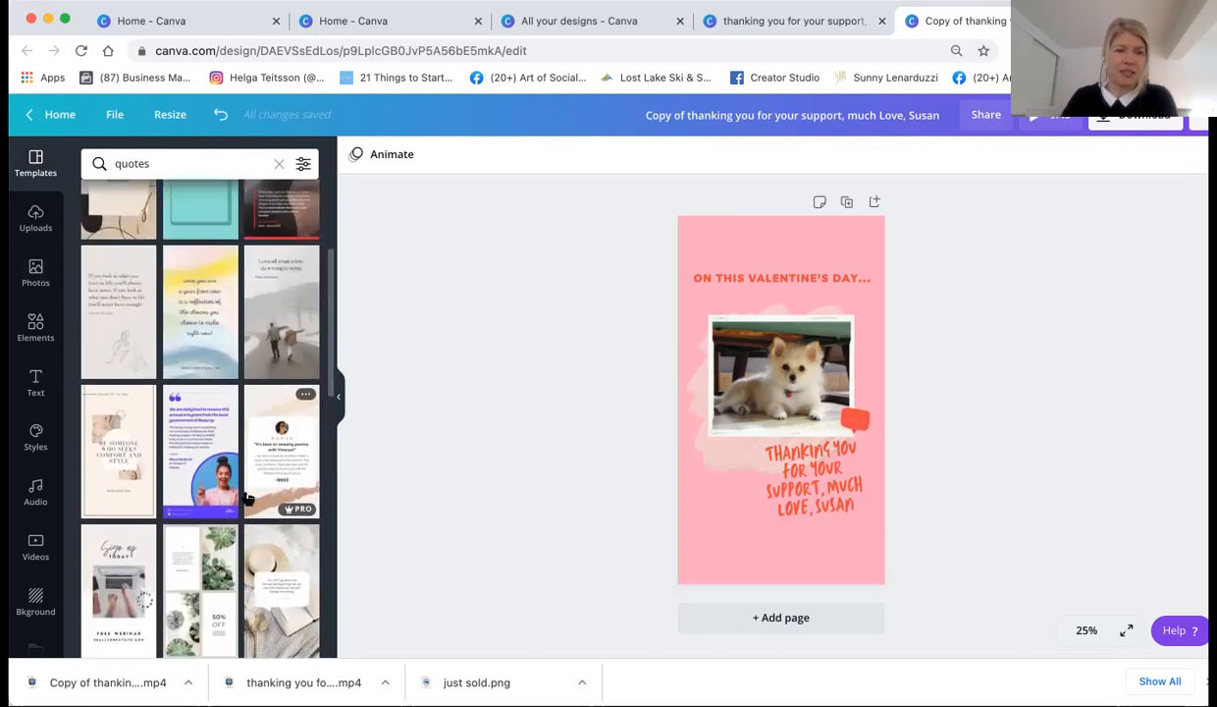
{"action": "scroll", "coordinate": [248, 499], "scroll_direction": "up", "scroll_amount": 1}
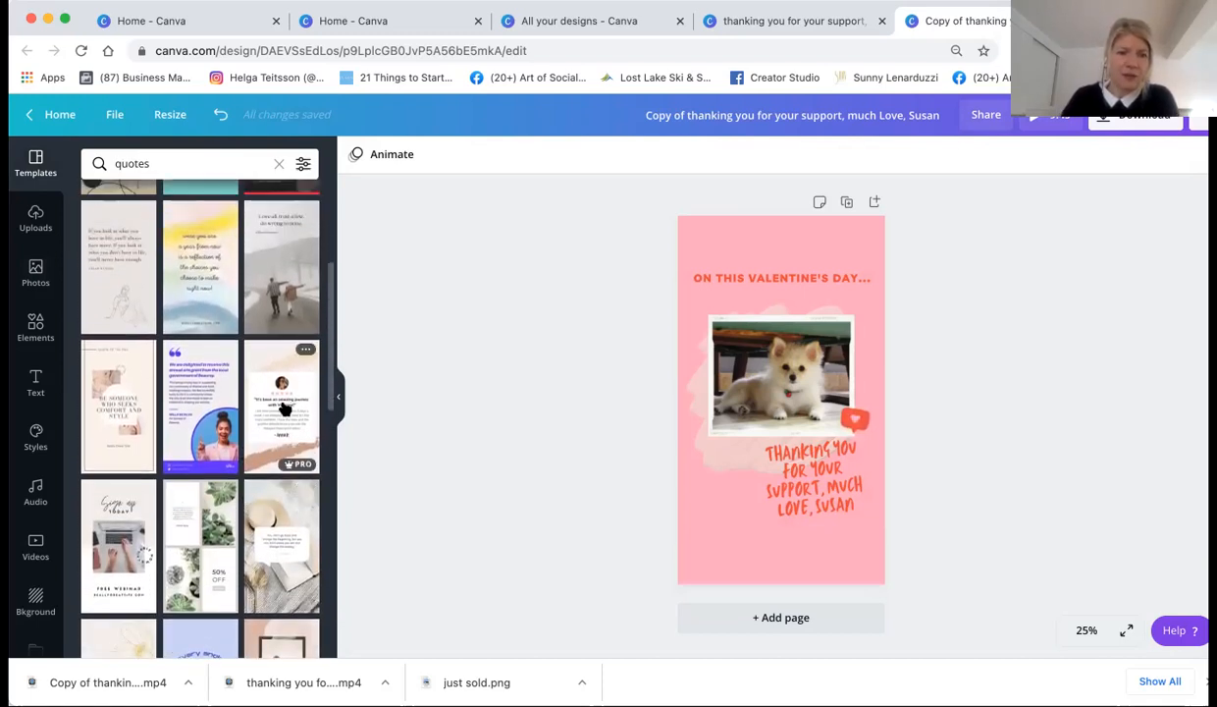
Apply the five-star testimonial template with beige and brown brush strokes to the story and select its text boxes in turn.
{"action": "scroll", "coordinate": [282, 408], "scroll_direction": "up", "scroll_amount": 3}
{"action": "scroll", "coordinate": [283, 409], "scroll_direction": "up", "scroll_amount": 2}
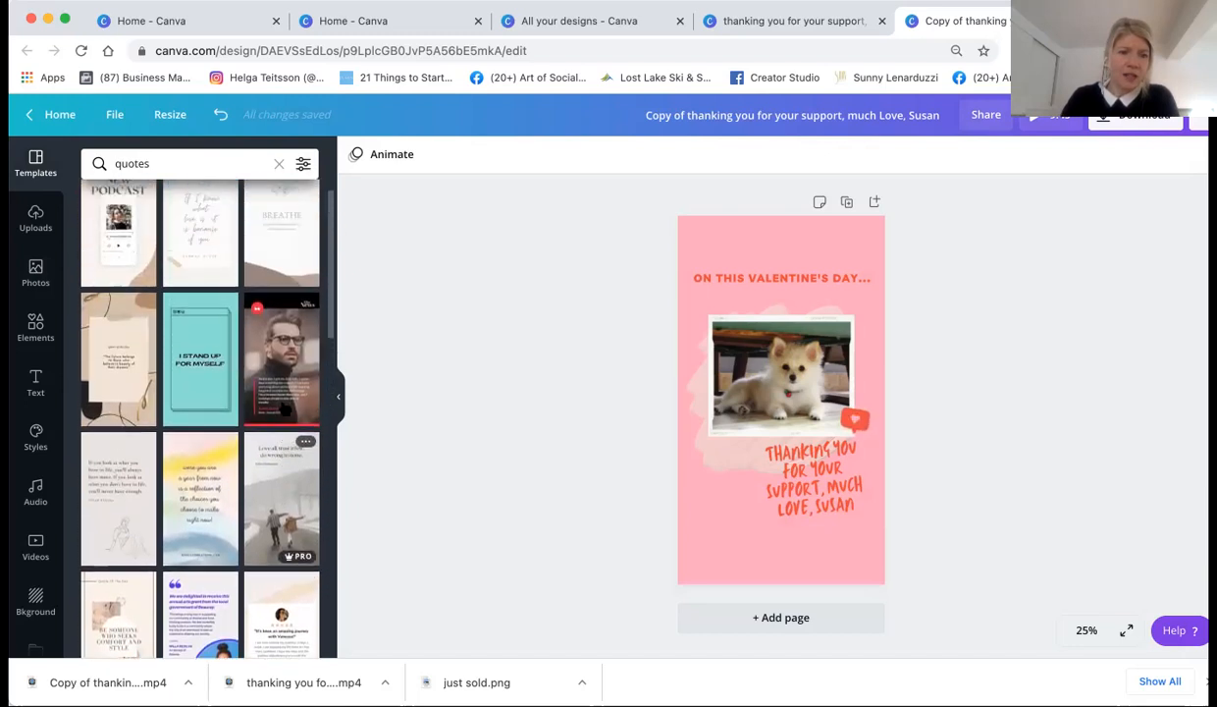
{"action": "scroll", "coordinate": [284, 408], "scroll_direction": "down", "scroll_amount": 5}
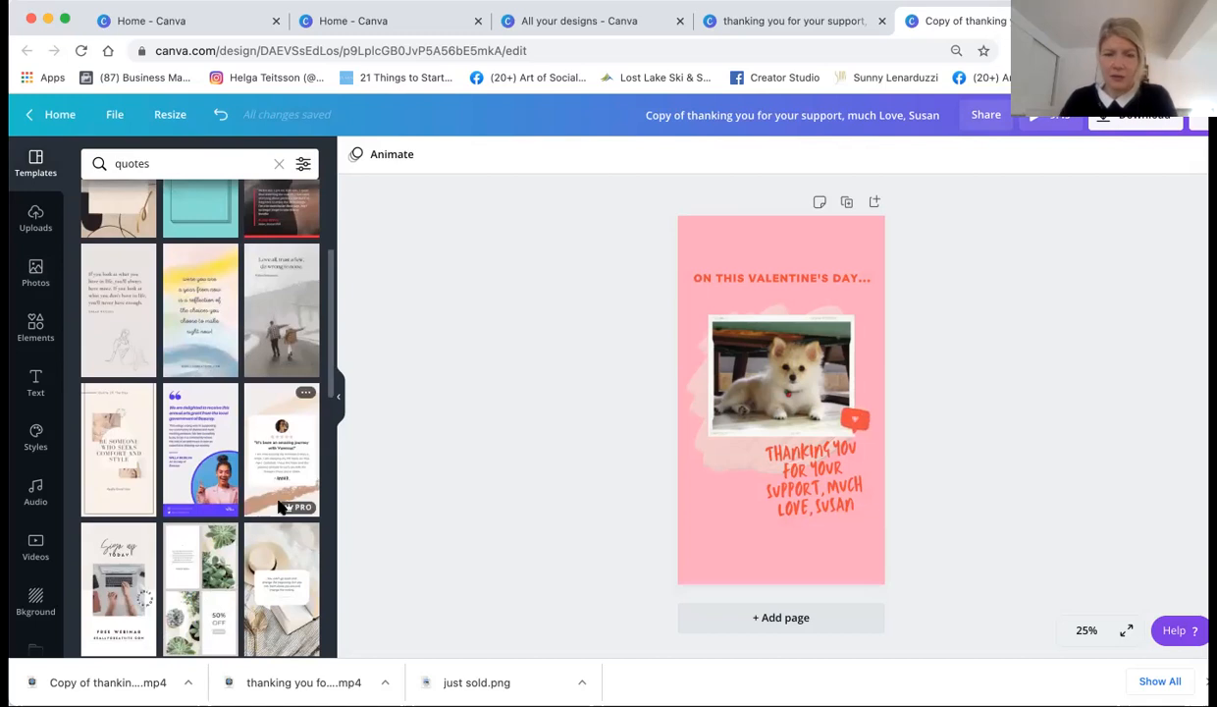
{"action": "left_click", "coordinate": [275, 483]}
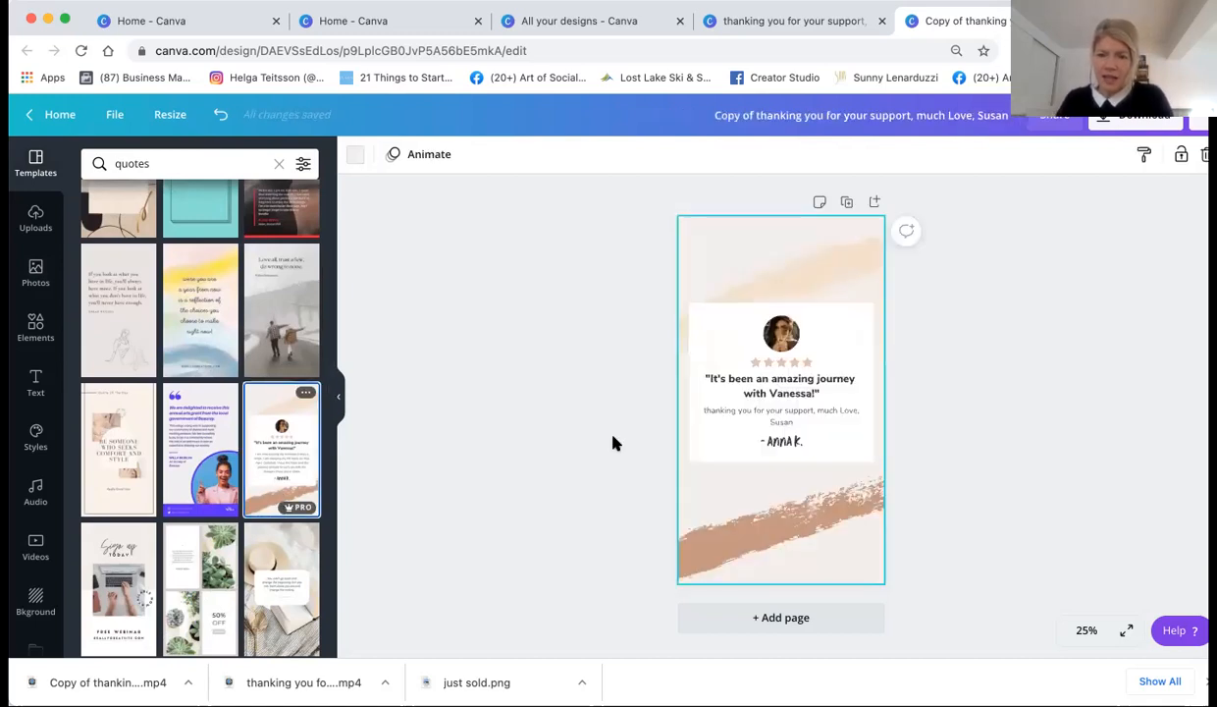
{"action": "left_click", "coordinate": [803, 387]}
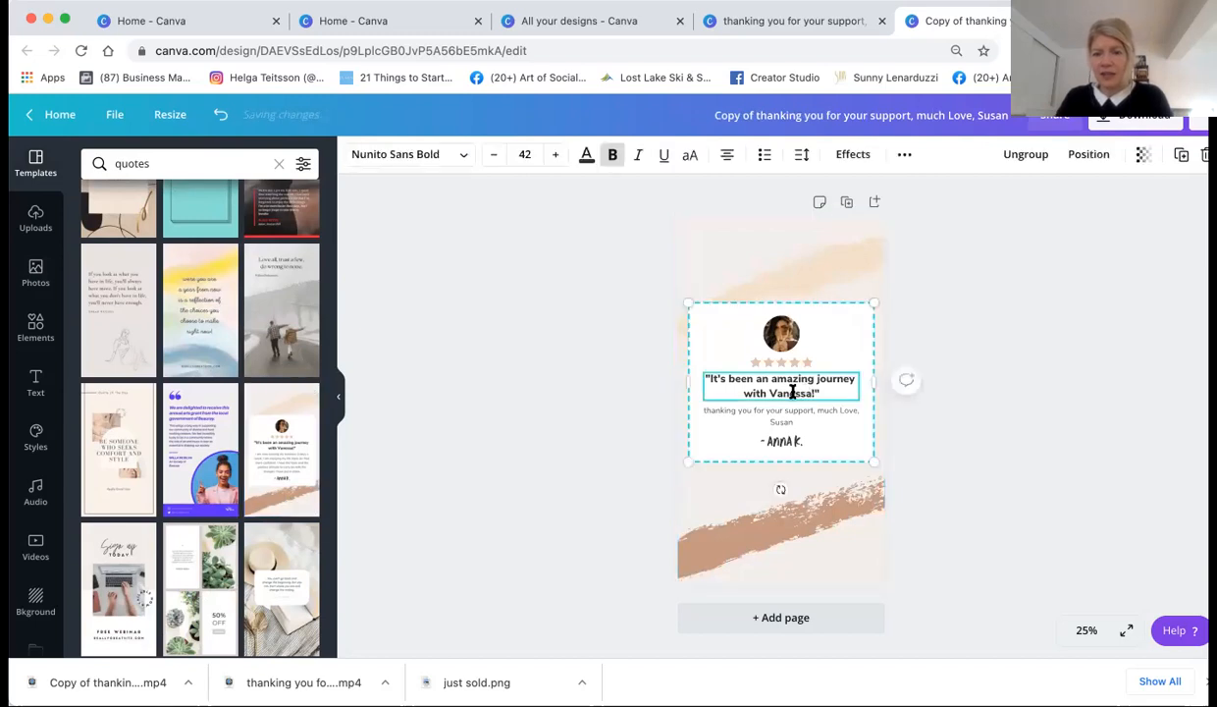
{"action": "double_click", "coordinate": [801, 388]}
{"action": "left_click", "coordinate": [779, 439]}
{"action": "left_click", "coordinate": [793, 413]}
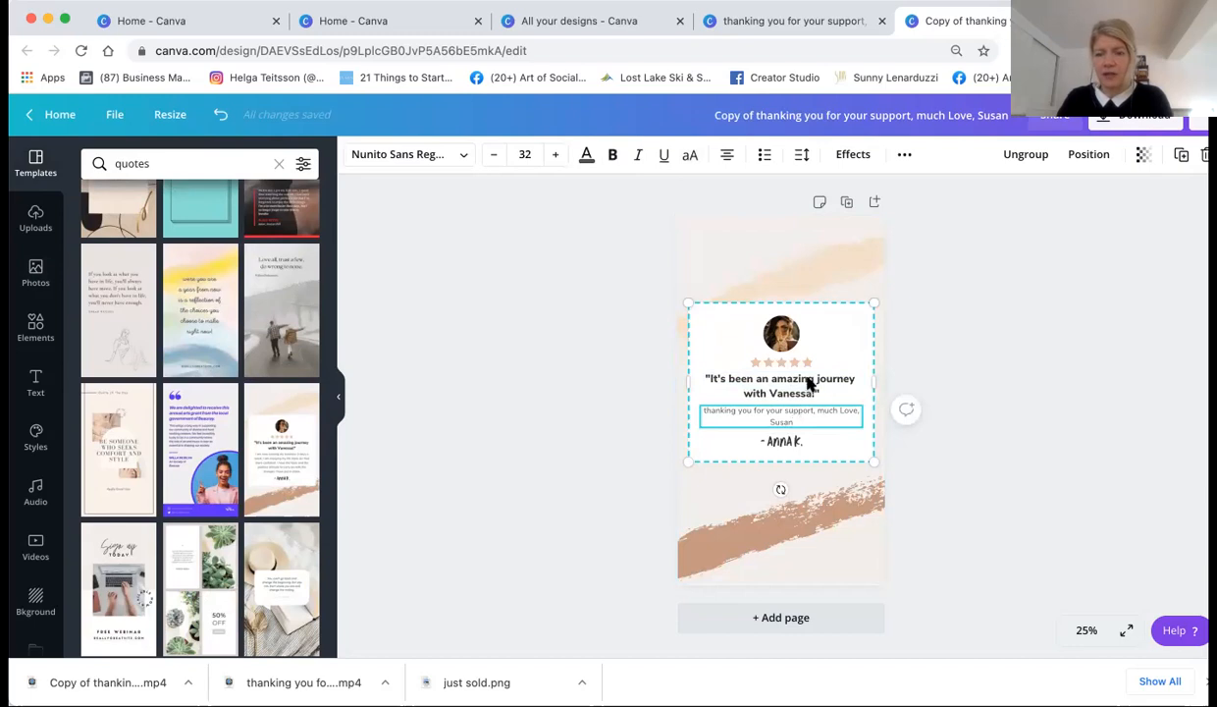
Replace the circular portrait in the testimonial with the uploaded mirror photo of a person in jeans.
{"action": "left_click", "coordinate": [781, 334]}
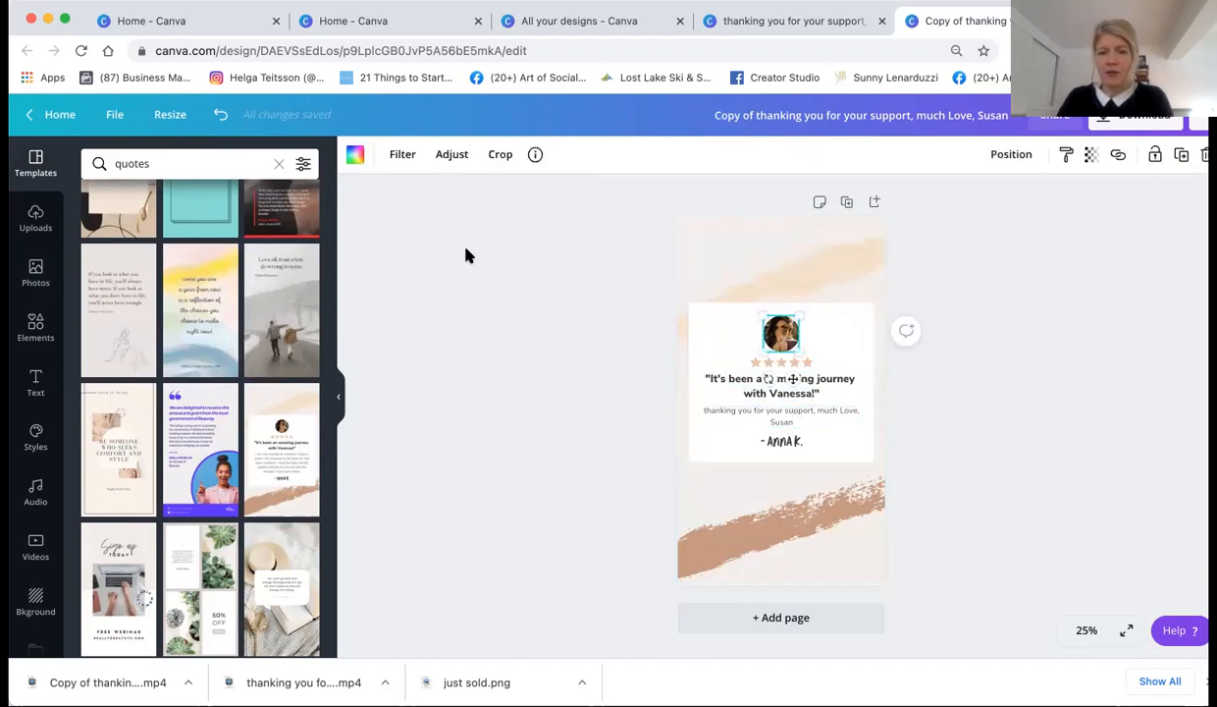
{"action": "left_click", "coordinate": [36, 271]}
{"action": "left_click", "coordinate": [35, 214]}
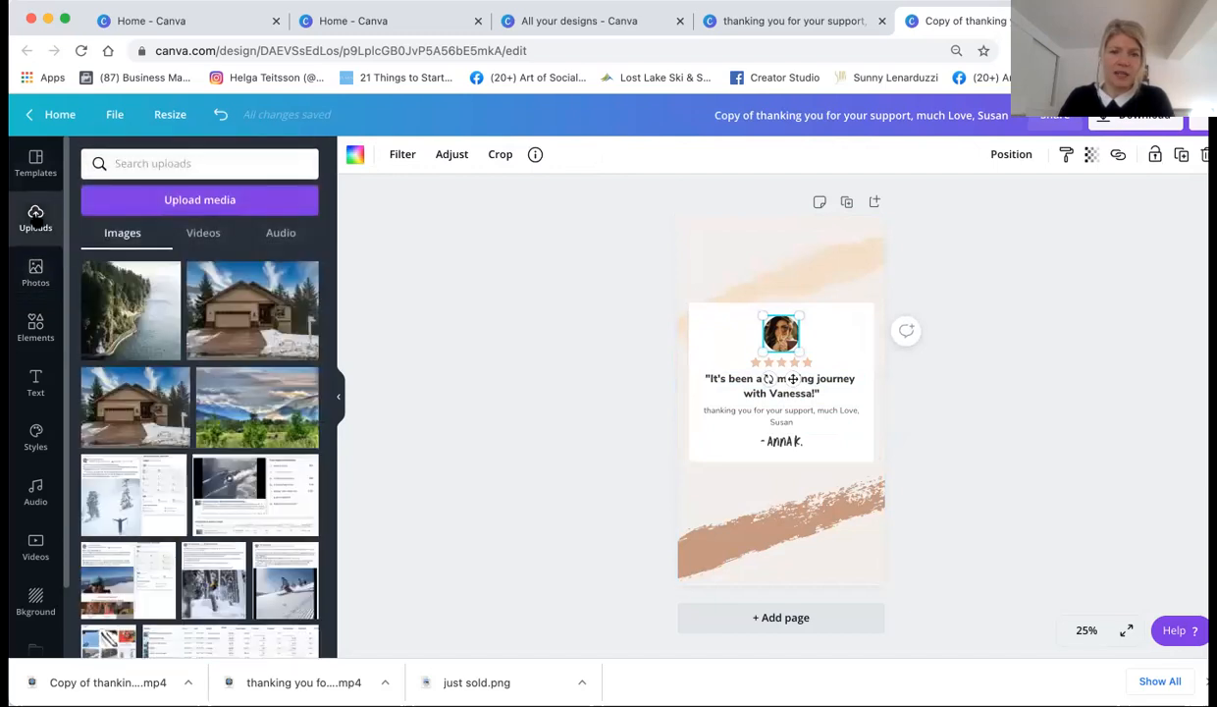
{"action": "scroll", "coordinate": [218, 473], "scroll_direction": "down", "scroll_amount": 5}
{"action": "scroll", "coordinate": [220, 474], "scroll_direction": "down", "scroll_amount": 10}
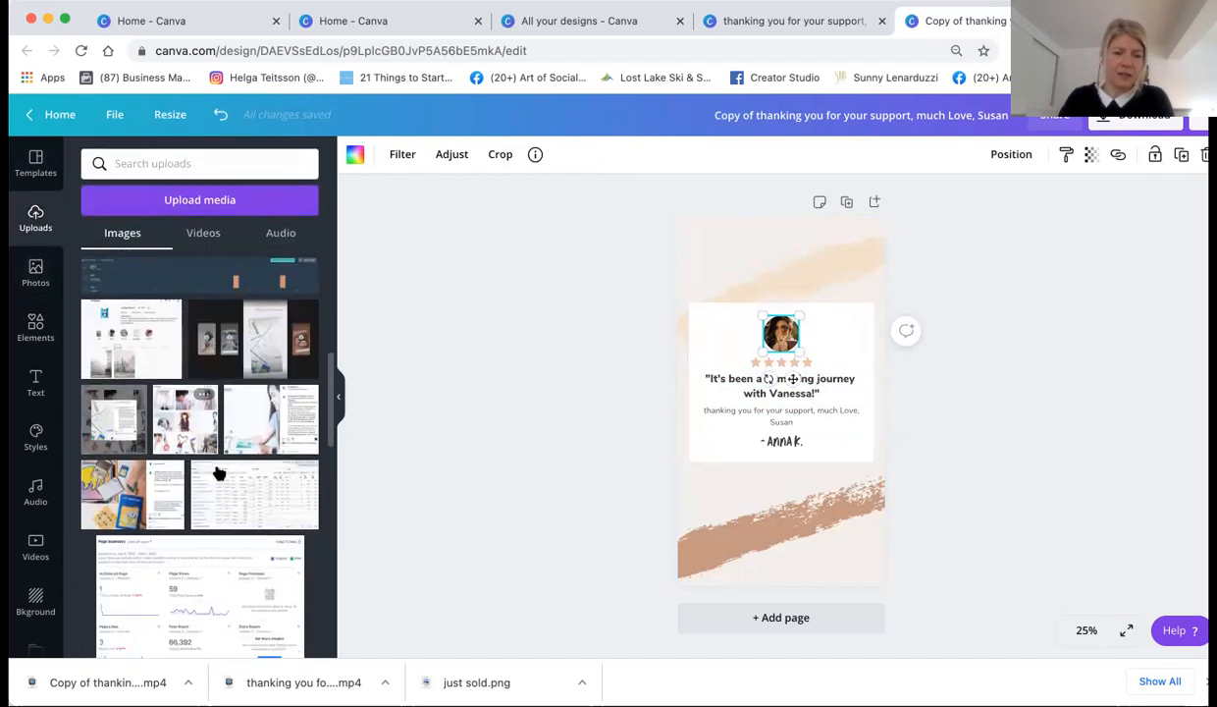
{"action": "scroll", "coordinate": [220, 474], "scroll_direction": "down", "scroll_amount": 10}
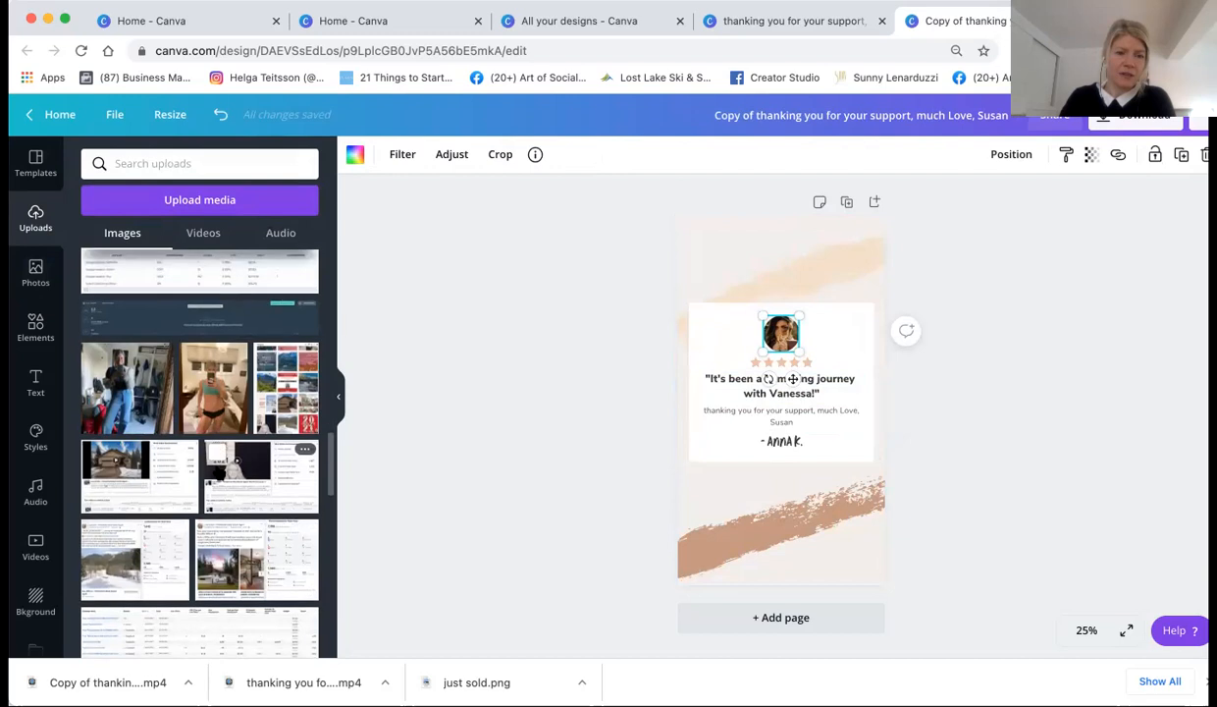
{"action": "scroll", "coordinate": [218, 474], "scroll_direction": "up", "scroll_amount": 5}
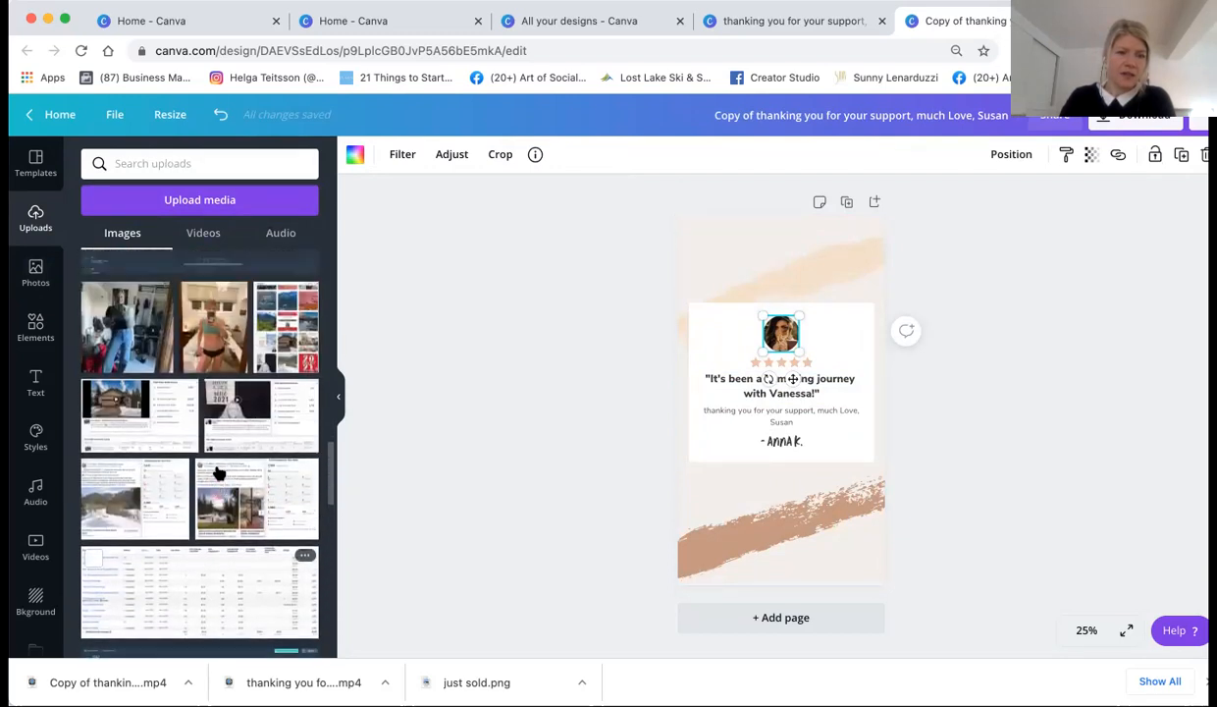
{"action": "left_click_drag", "start_coordinate": [371, 376], "coordinate": [782, 339]}
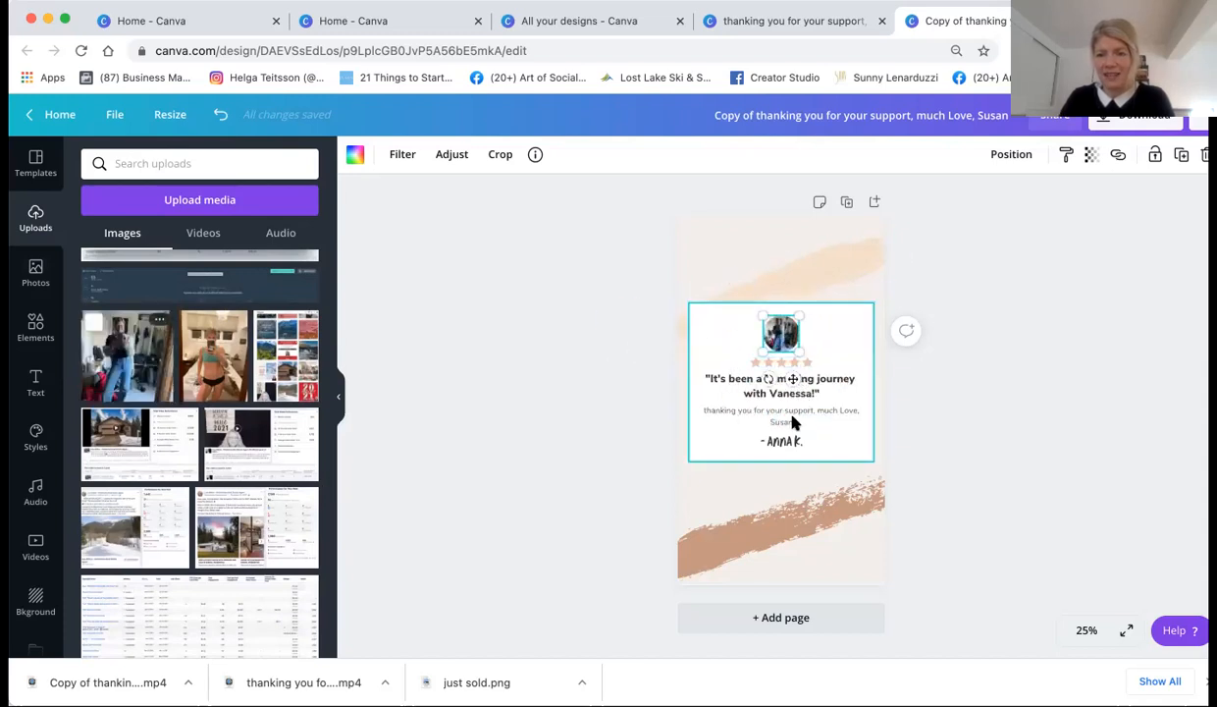
{"action": "left_click", "coordinate": [545, 394]}
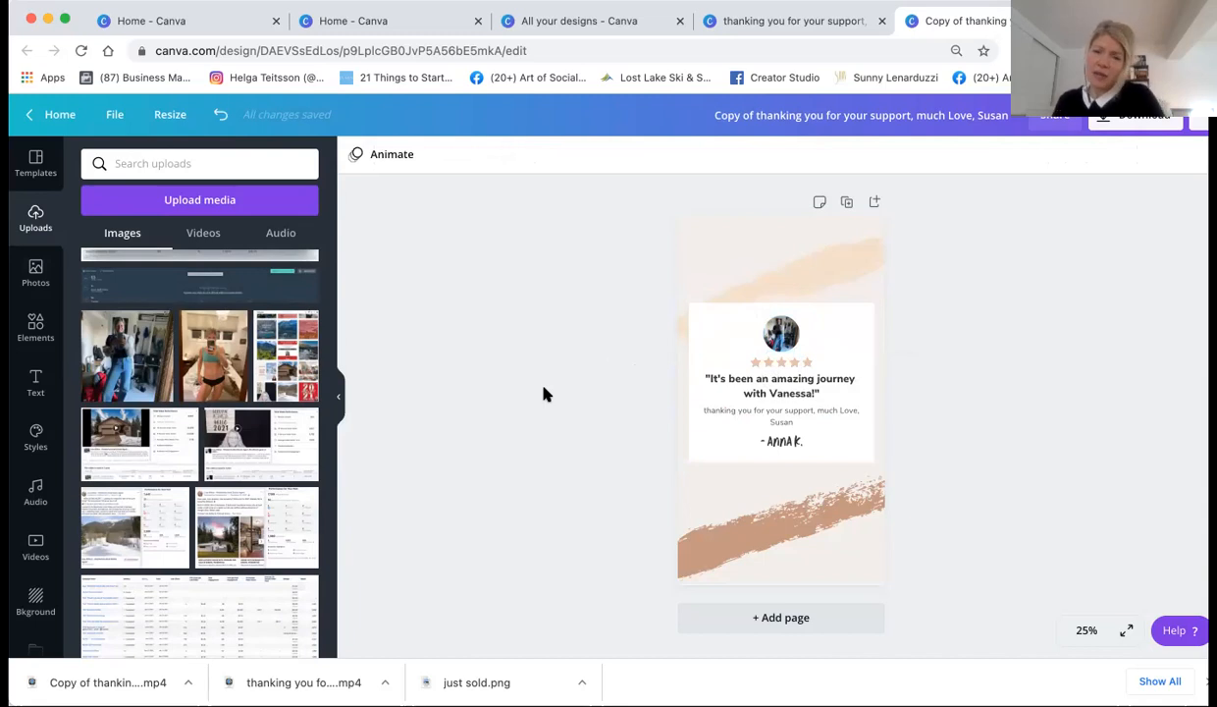
Create a copy of the testimonial resized to a square Instagram Post and select its elements to check how they are laid out.
{"action": "left_click", "coordinate": [171, 115]}
{"action": "left_click", "coordinate": [207, 326]}
{"action": "left_click", "coordinate": [308, 460]}
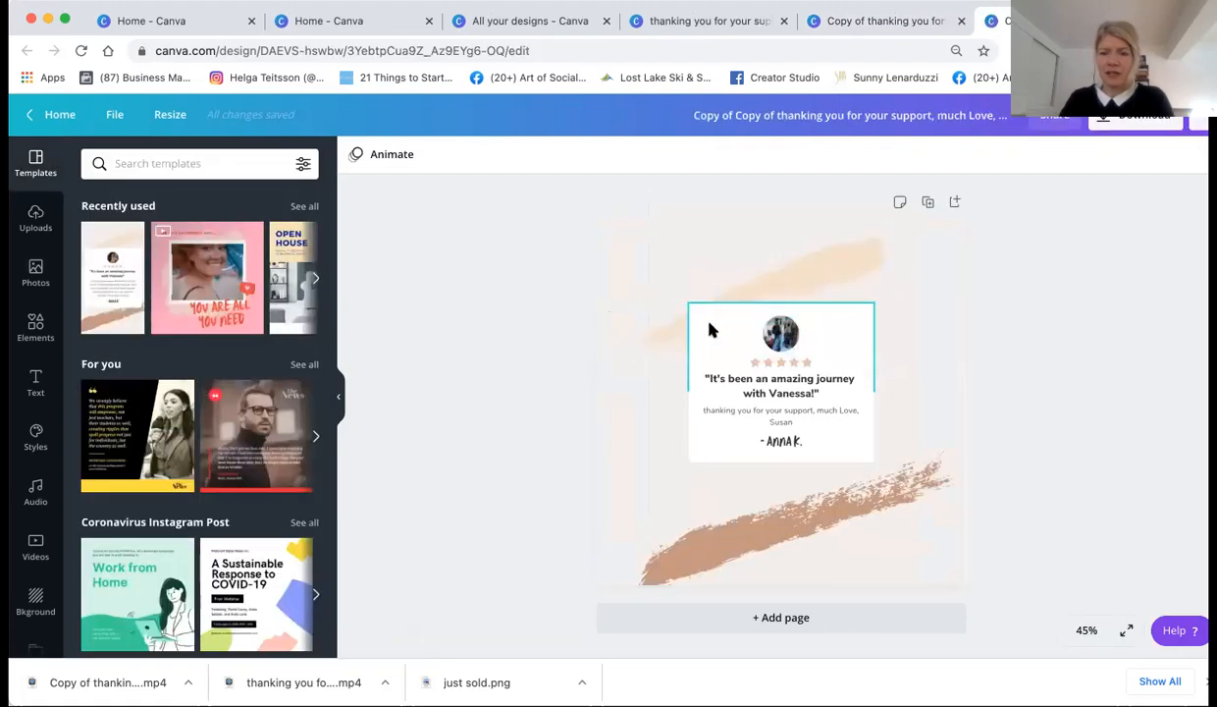
{"action": "left_click", "coordinate": [705, 322]}
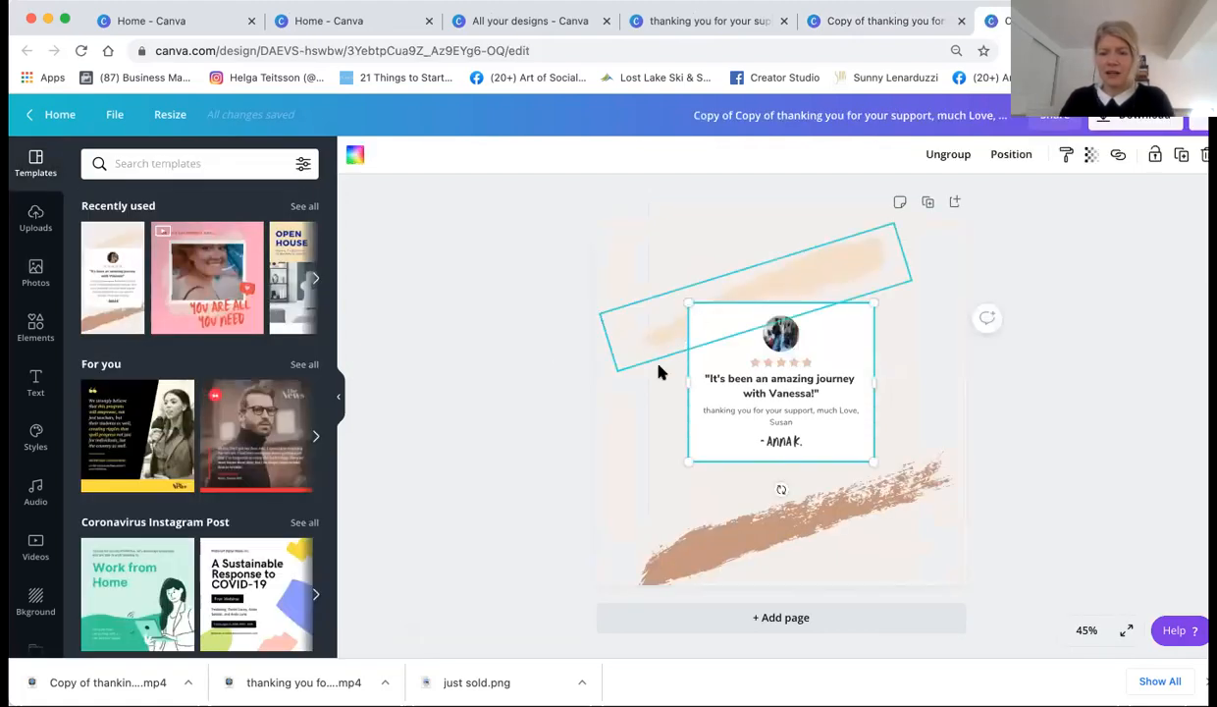
{"action": "left_click_drag", "start_coordinate": [654, 395], "coordinate": [878, 443]}
{"action": "mouse_move", "coordinate": [905, 333]}
{"action": "left_mouse_down"}
{"action": "mouse_move", "coordinate": [738, 371]}
{"action": "mouse_move", "coordinate": [683, 406]}
{"action": "mouse_move", "coordinate": [679, 462]}
{"action": "mouse_move", "coordinate": [661, 493]}
{"action": "mouse_move", "coordinate": [674, 464]}
{"action": "mouse_move", "coordinate": [699, 454]}
{"action": "left_mouse_up"}
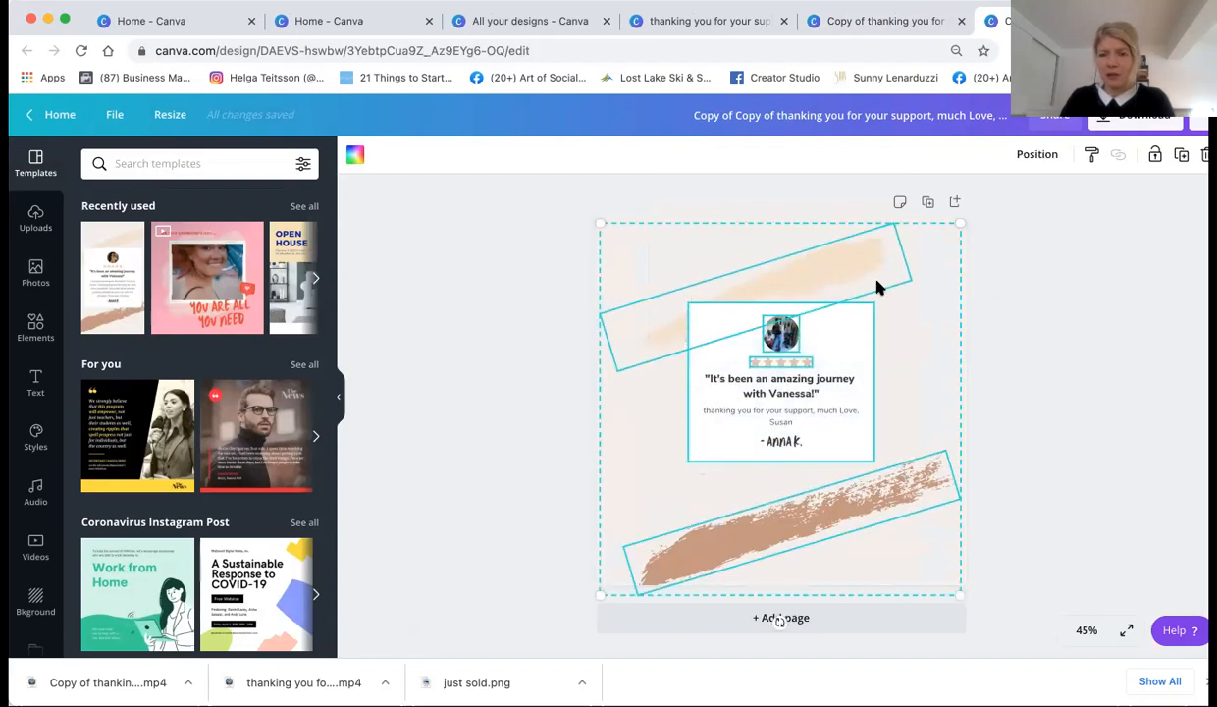
{"action": "left_click", "coordinate": [491, 393]}
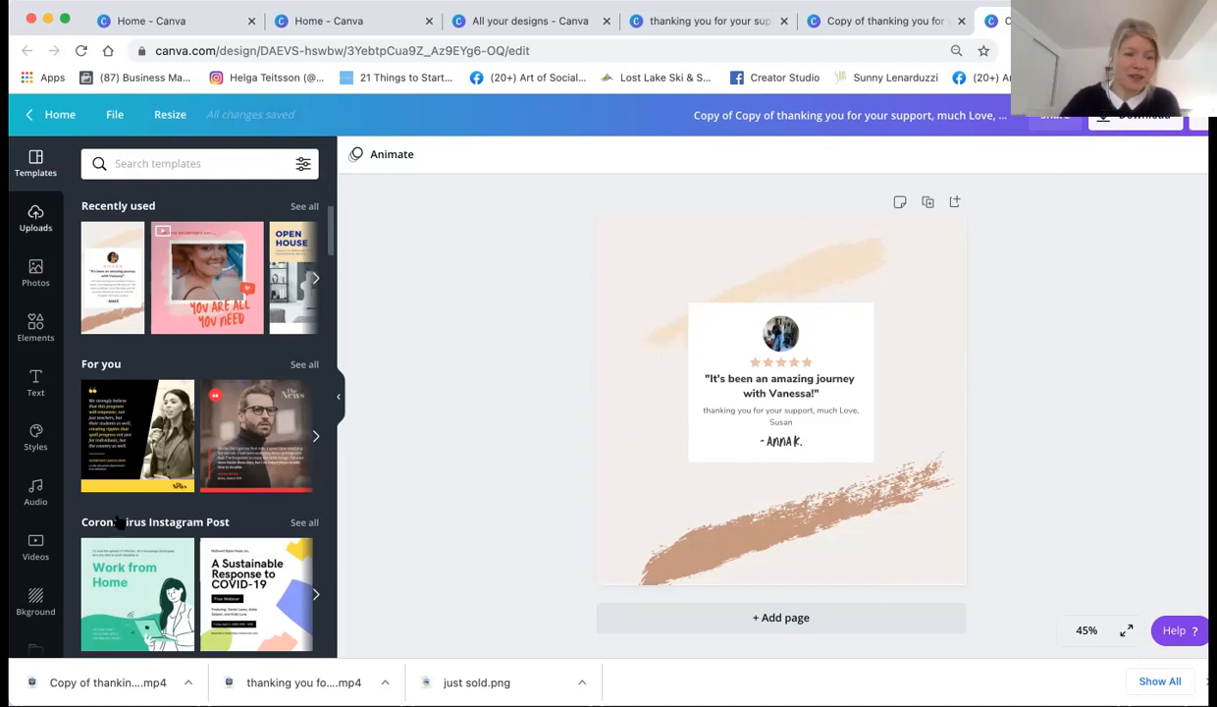
Search the video library for "vancouver" and look through the clips.
{"action": "left_click", "coordinate": [36, 548]}
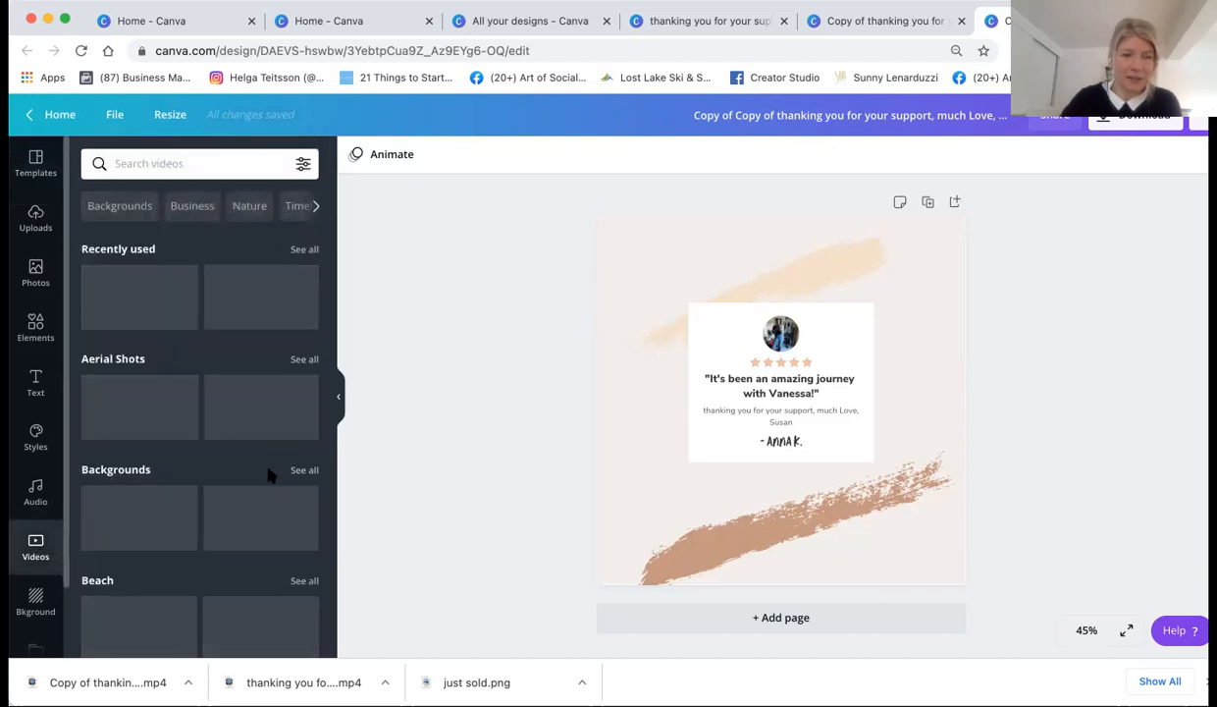
{"action": "scroll", "coordinate": [233, 556], "scroll_direction": "down", "scroll_amount": 2}
{"action": "scroll", "coordinate": [234, 556], "scroll_direction": "down", "scroll_amount": 2}
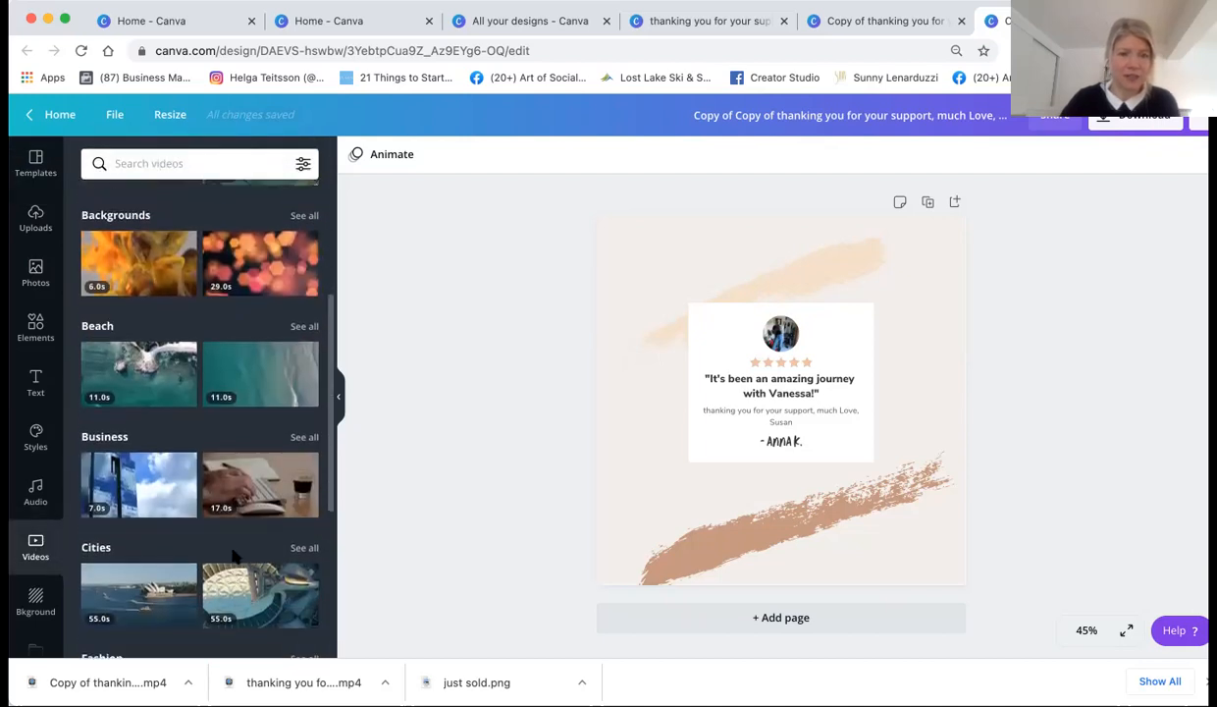
{"action": "scroll", "coordinate": [234, 556], "scroll_direction": "up", "scroll_amount": 5}
{"action": "left_click", "coordinate": [181, 167]}
{"action": "type", "text": "c"}
{"action": "key", "text": "BackSpace"}
{"action": "type", "text": "vancouver"}
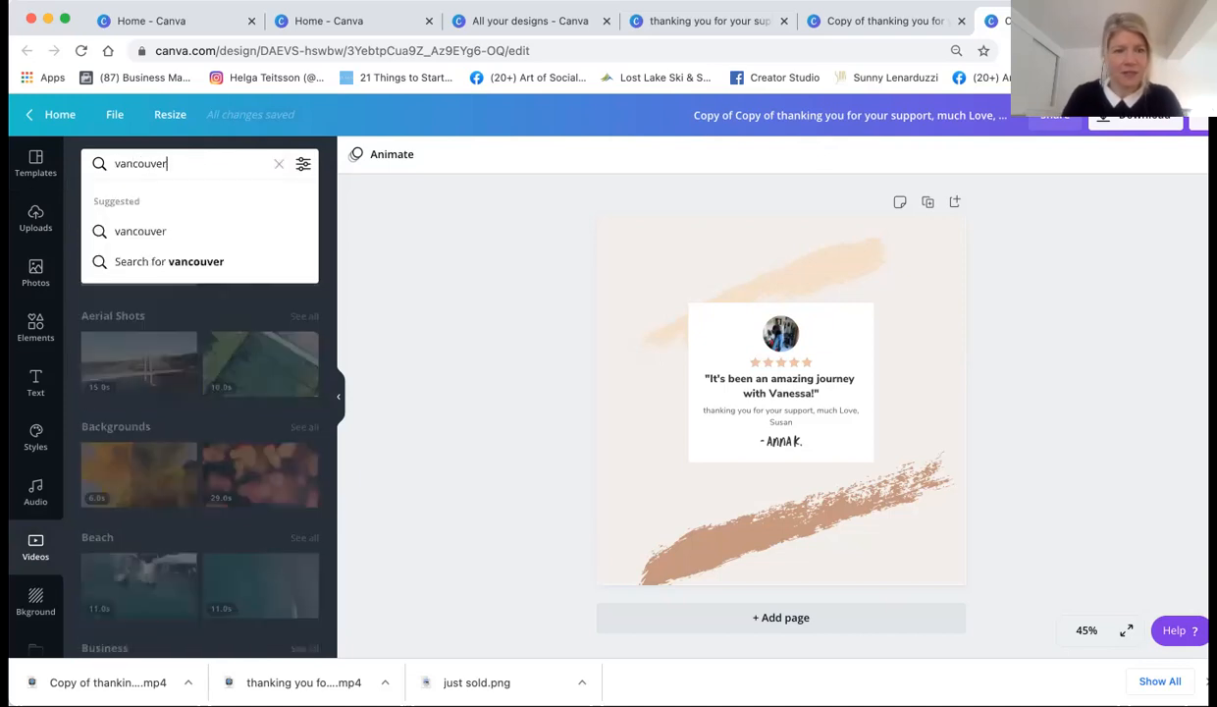
{"action": "key", "text": "Return"}
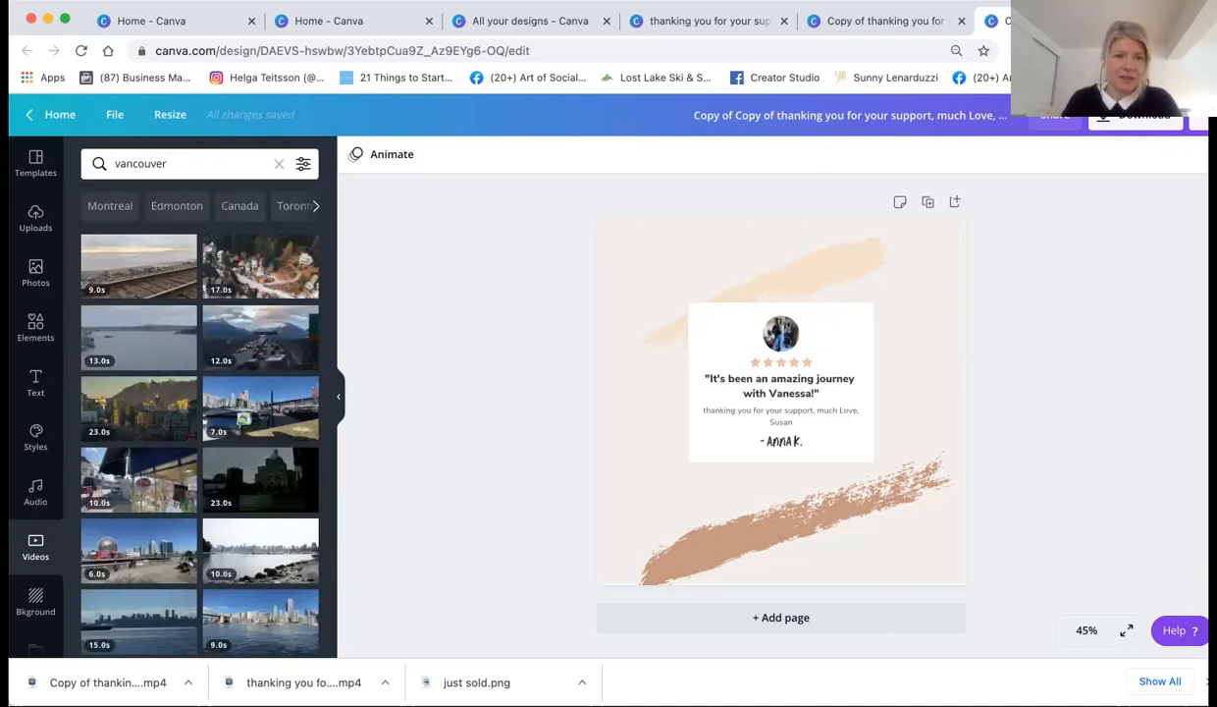
{"action": "scroll", "coordinate": [253, 480], "scroll_direction": "down", "scroll_amount": 2}
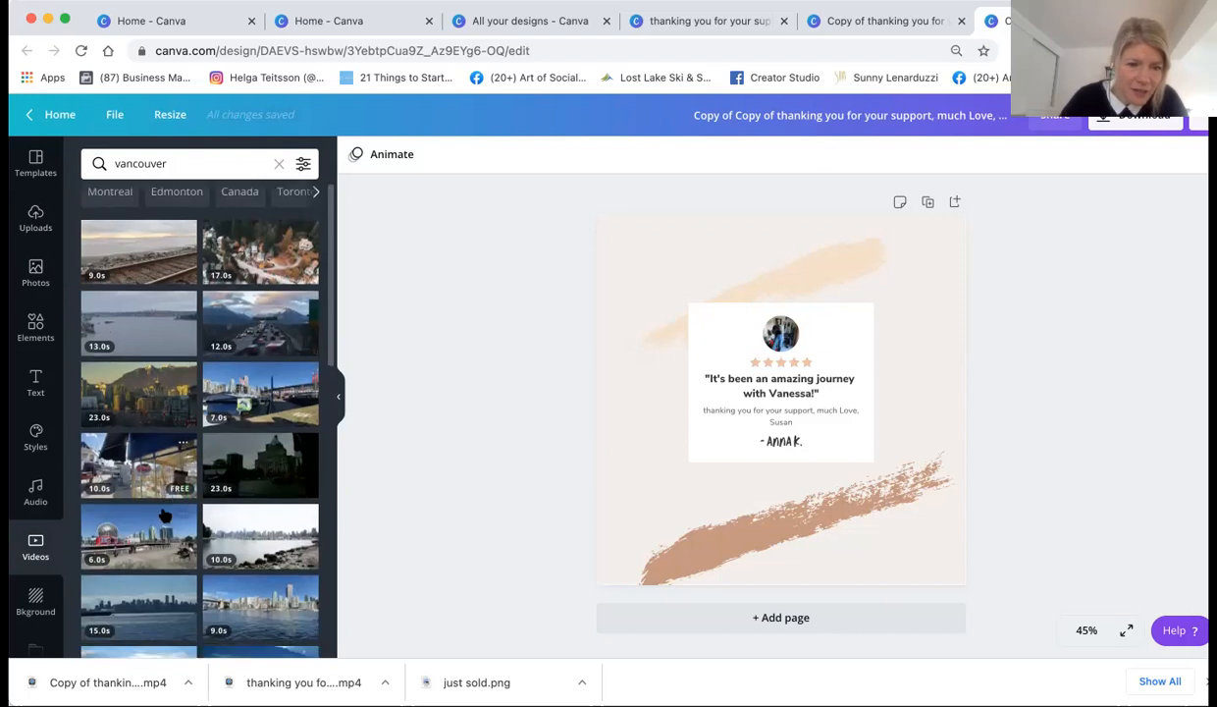
Try the 9-second waterfront skyline video on the post and remove it.
{"action": "left_click", "coordinate": [250, 537]}
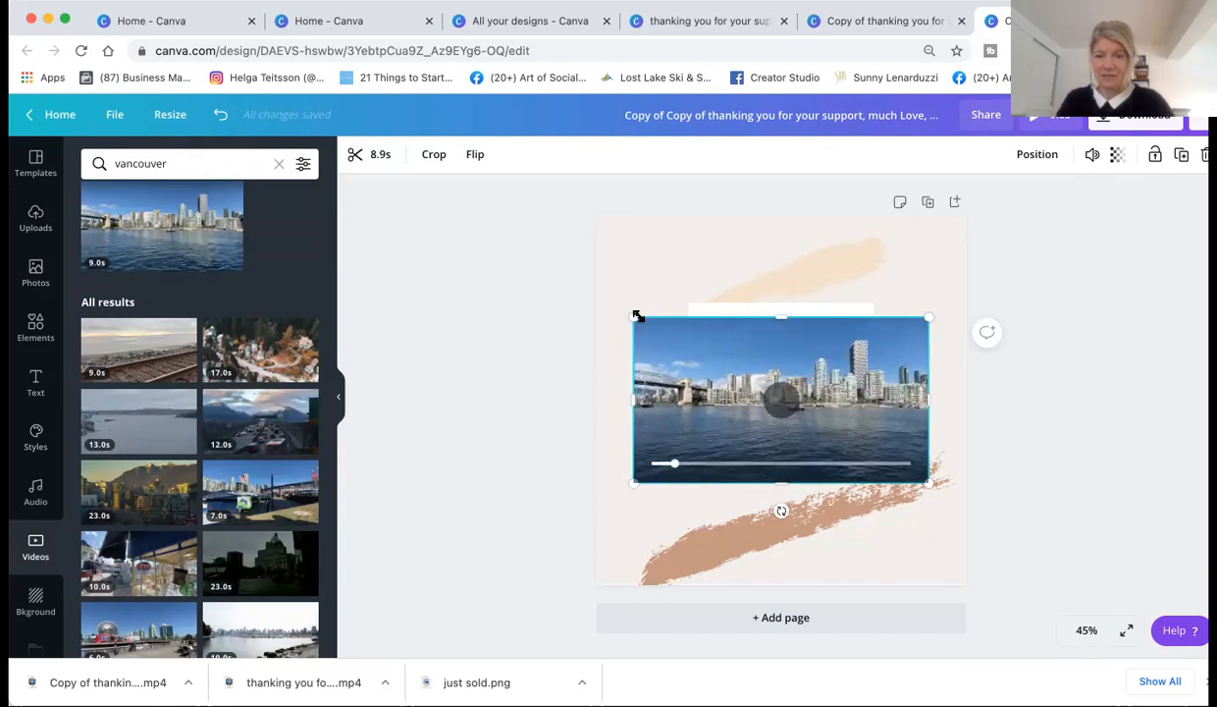
{"action": "key", "text": "Delete"}
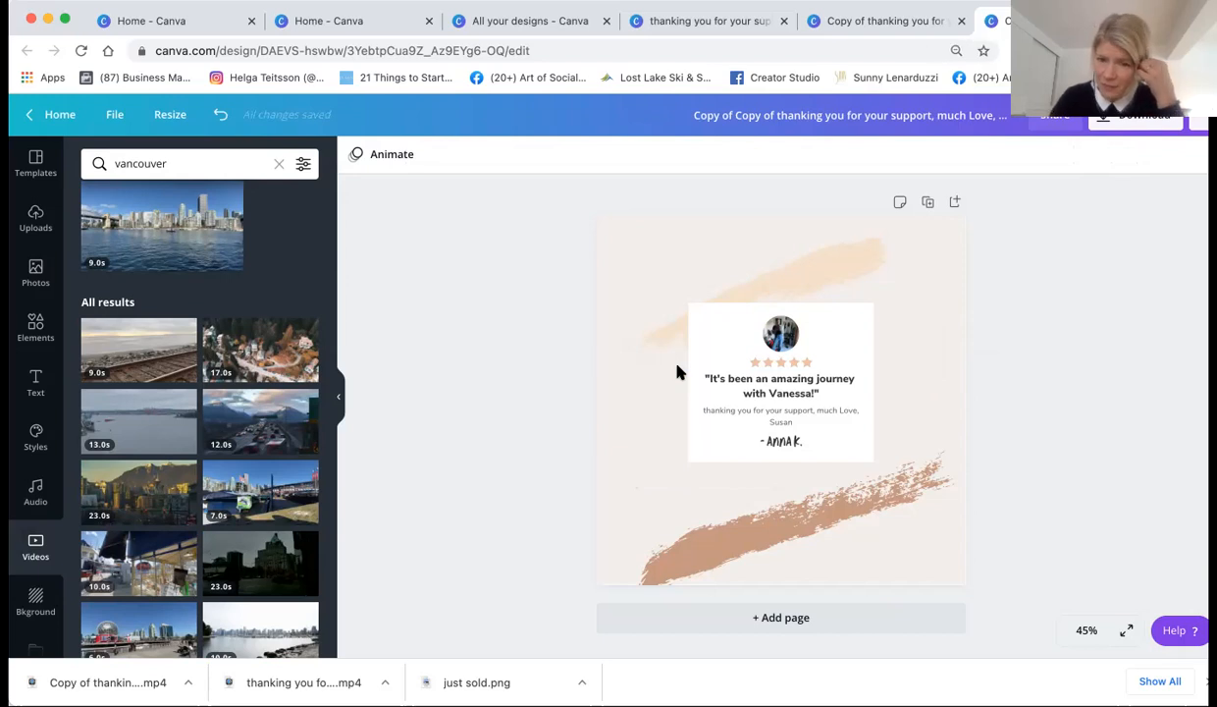
Delete the white card, portrait, stars and all testimonial text from the post, keeping only the brush-stroke background.
{"action": "left_click", "coordinate": [724, 337]}
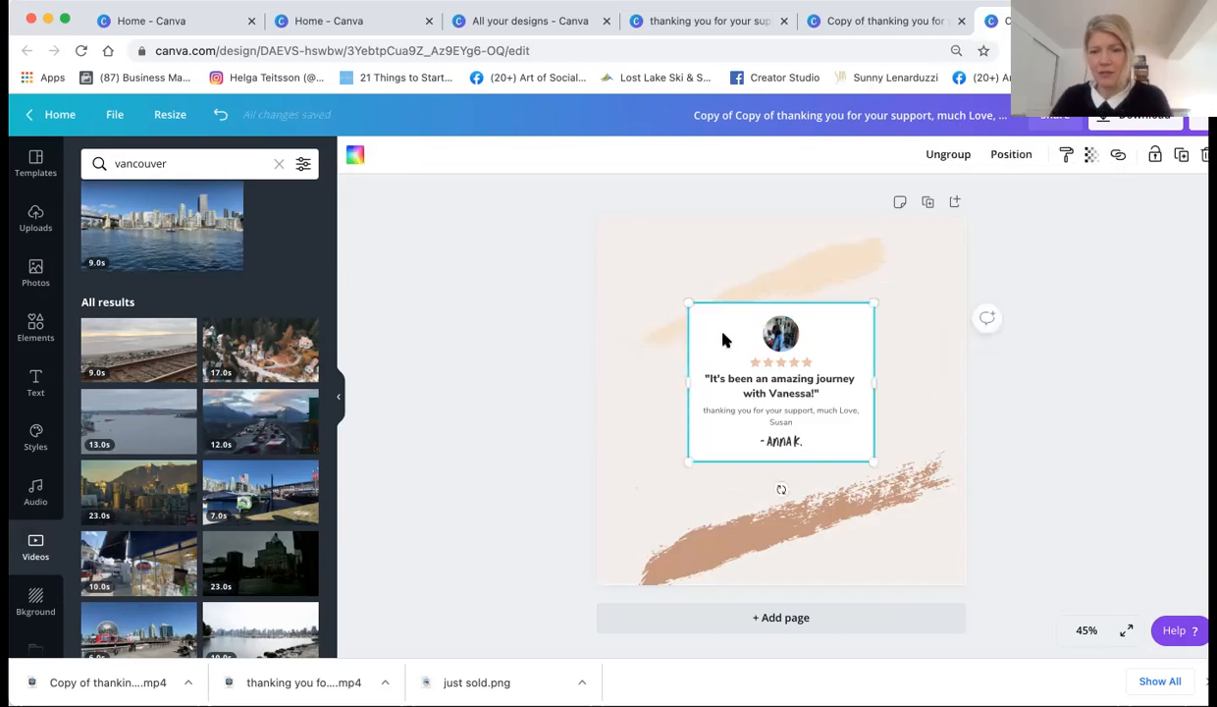
{"action": "key", "text": "Delete"}
{"action": "left_click", "coordinate": [780, 412]}
{"action": "key", "text": "Delete"}
{"action": "left_click", "coordinate": [782, 347]}
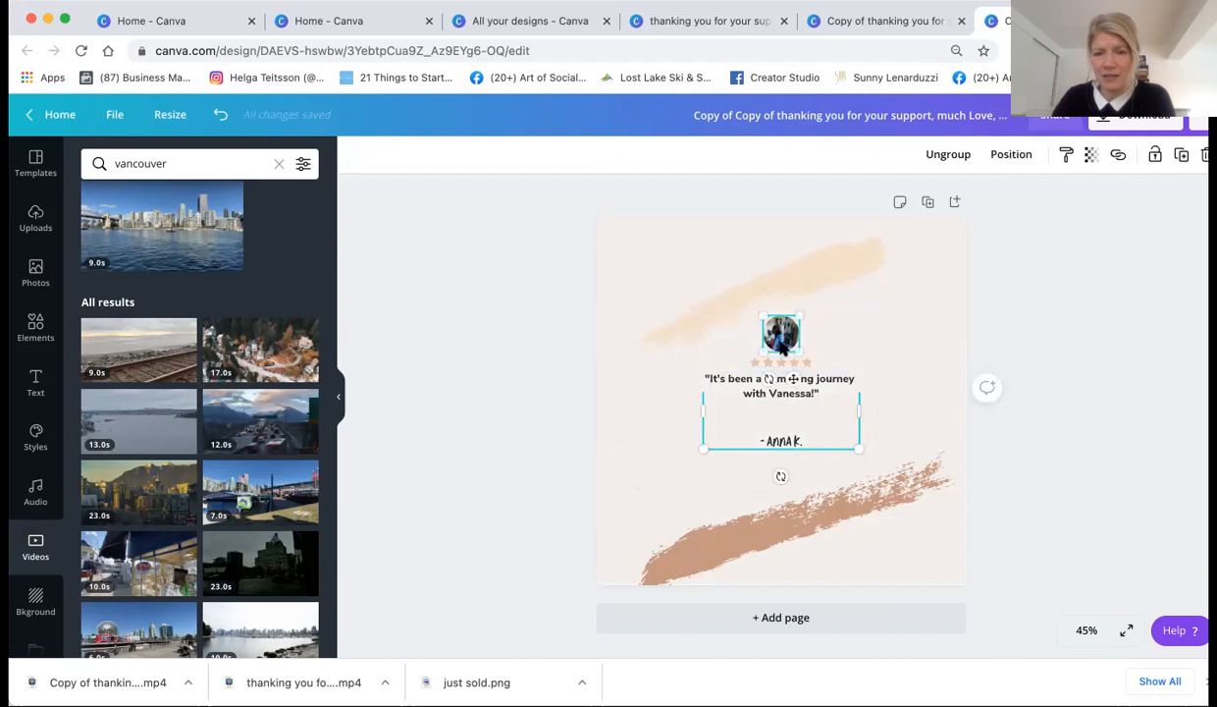
{"action": "key", "text": "Delete"}
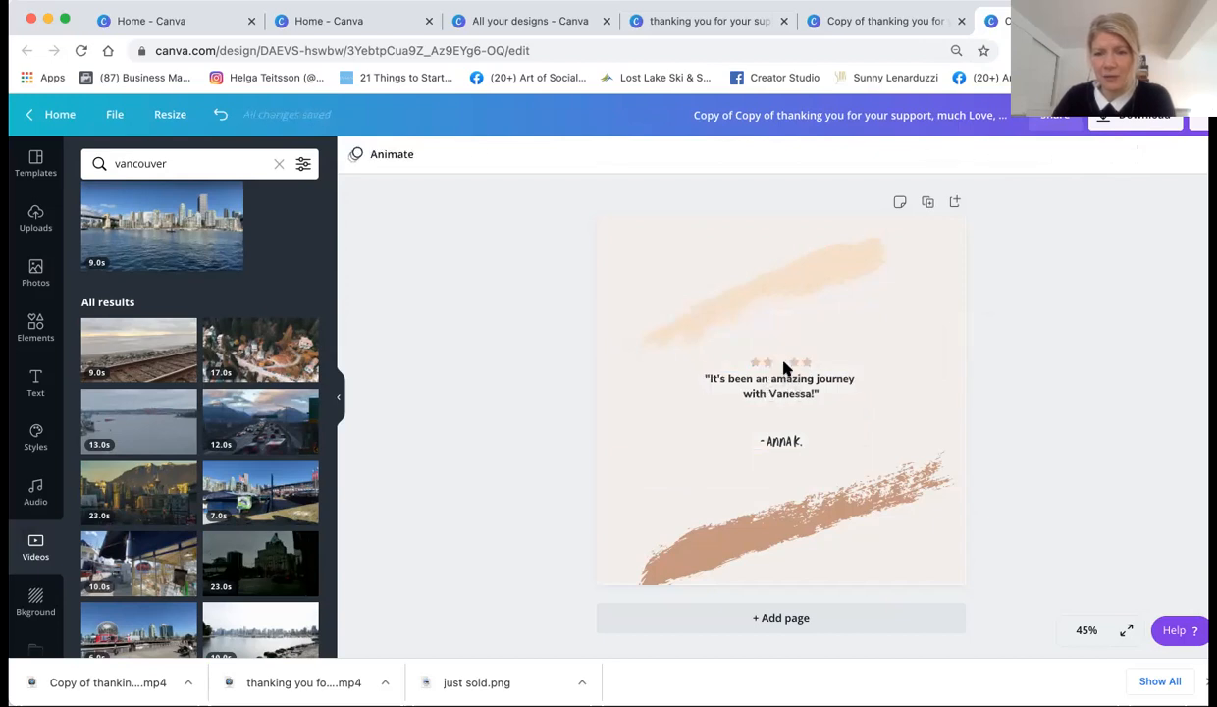
{"action": "left_click", "coordinate": [726, 386]}
{"action": "left_click", "coordinate": [728, 386]}
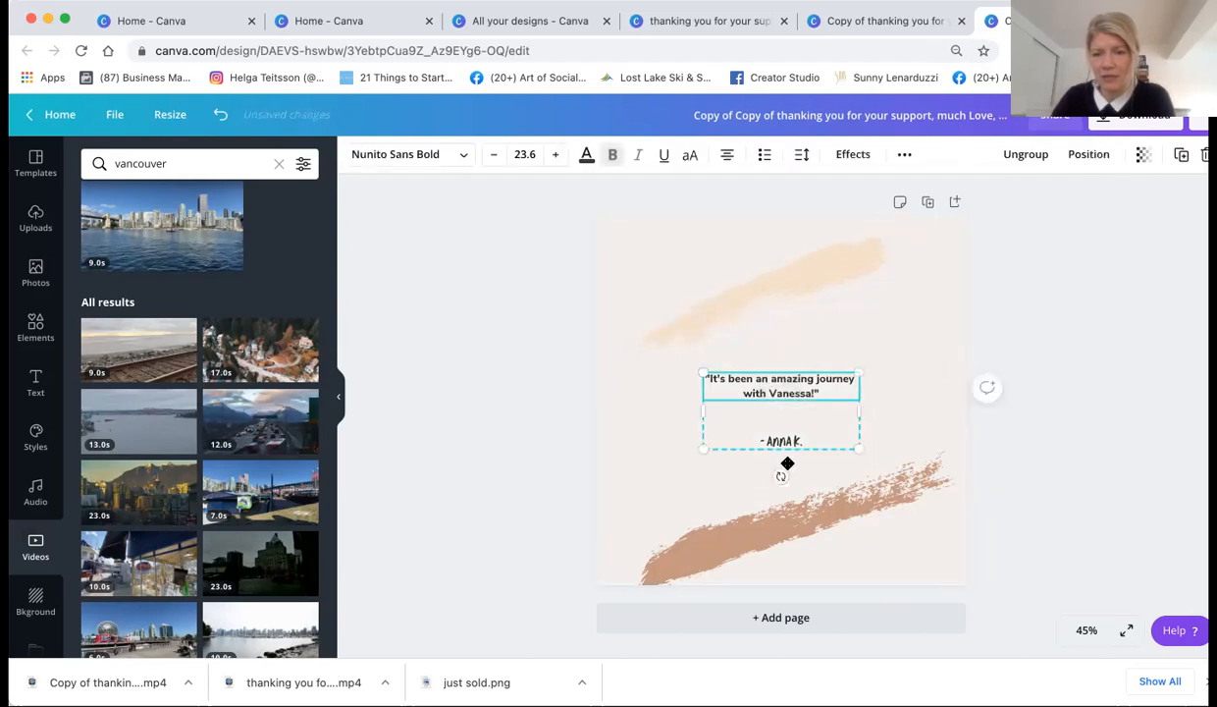
{"action": "key", "text": "Delete"}
{"action": "triple_click", "coordinate": [778, 441]}
{"action": "key", "text": "BackSpace"}
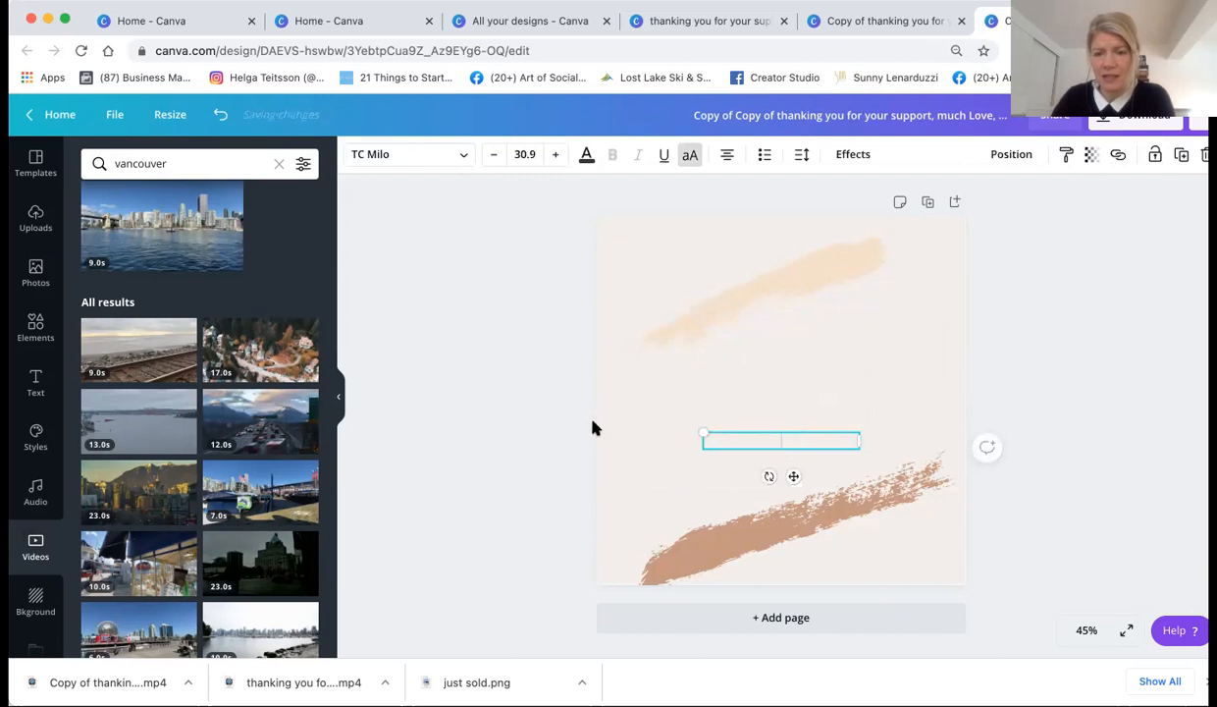
{"action": "left_click", "coordinate": [593, 428]}
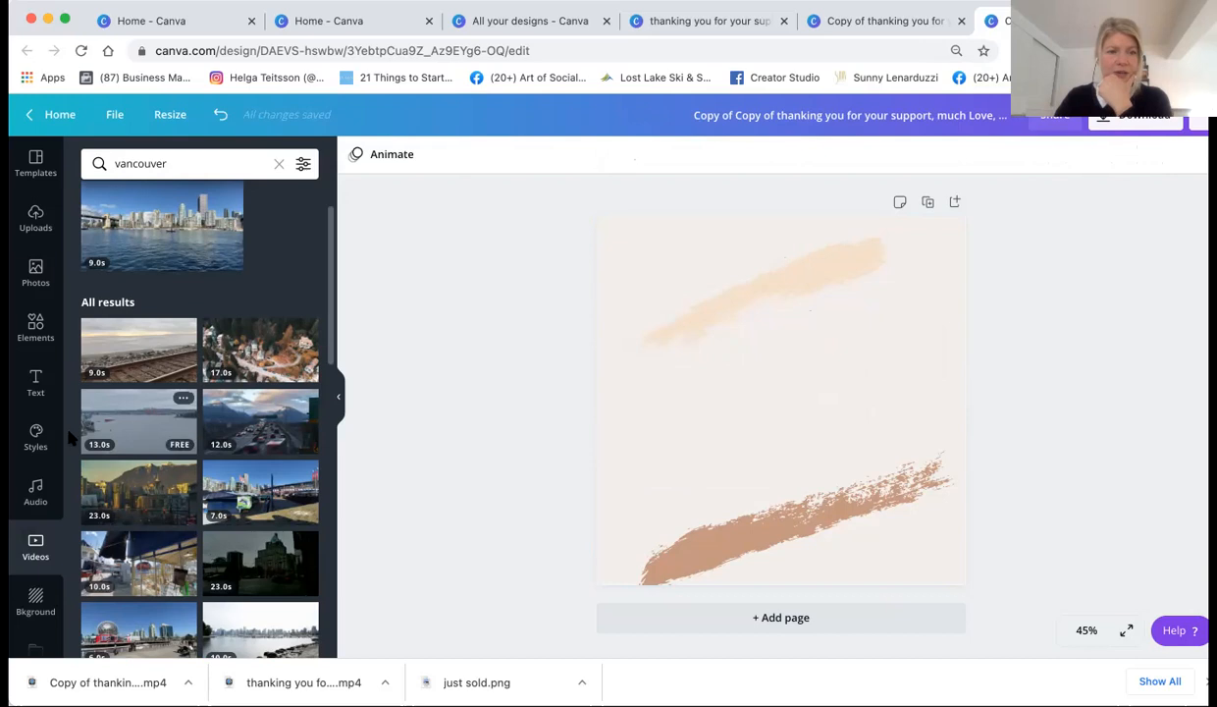
Add a circular frame, enlarge it across the middle of the post and fill it with the 13-second grey harbour video.
{"action": "left_click", "coordinate": [35, 327]}
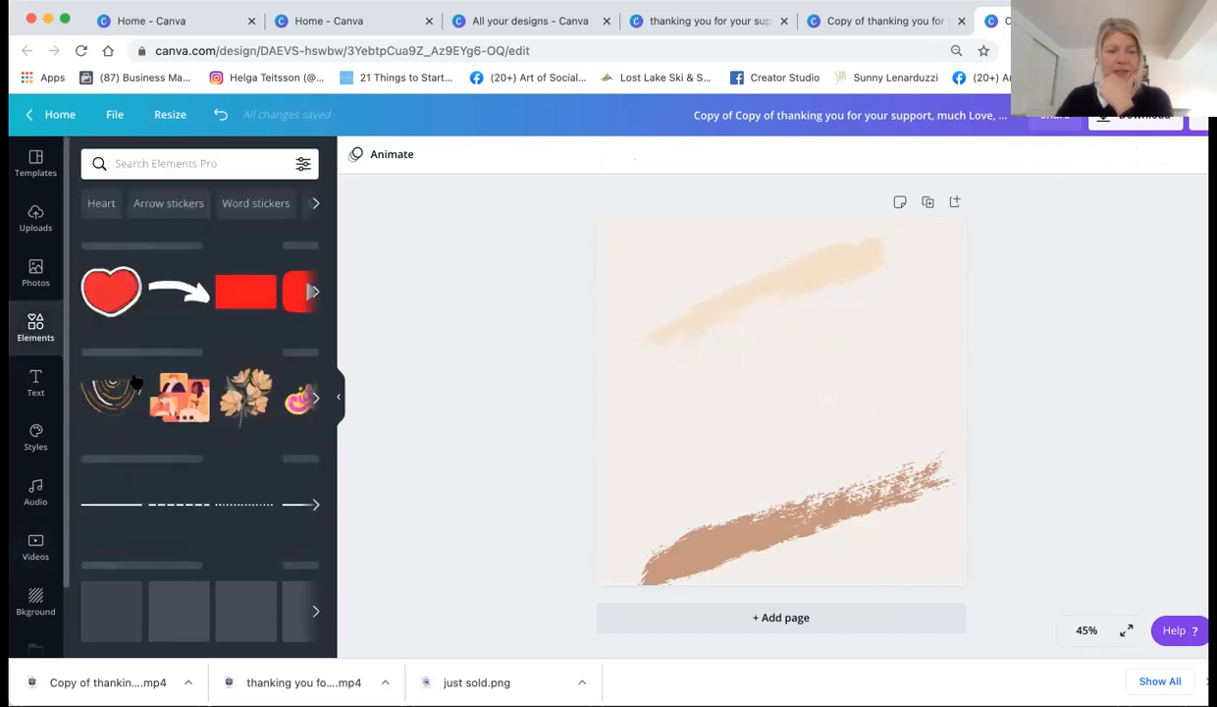
{"action": "scroll", "coordinate": [231, 505], "scroll_direction": "down", "scroll_amount": 4}
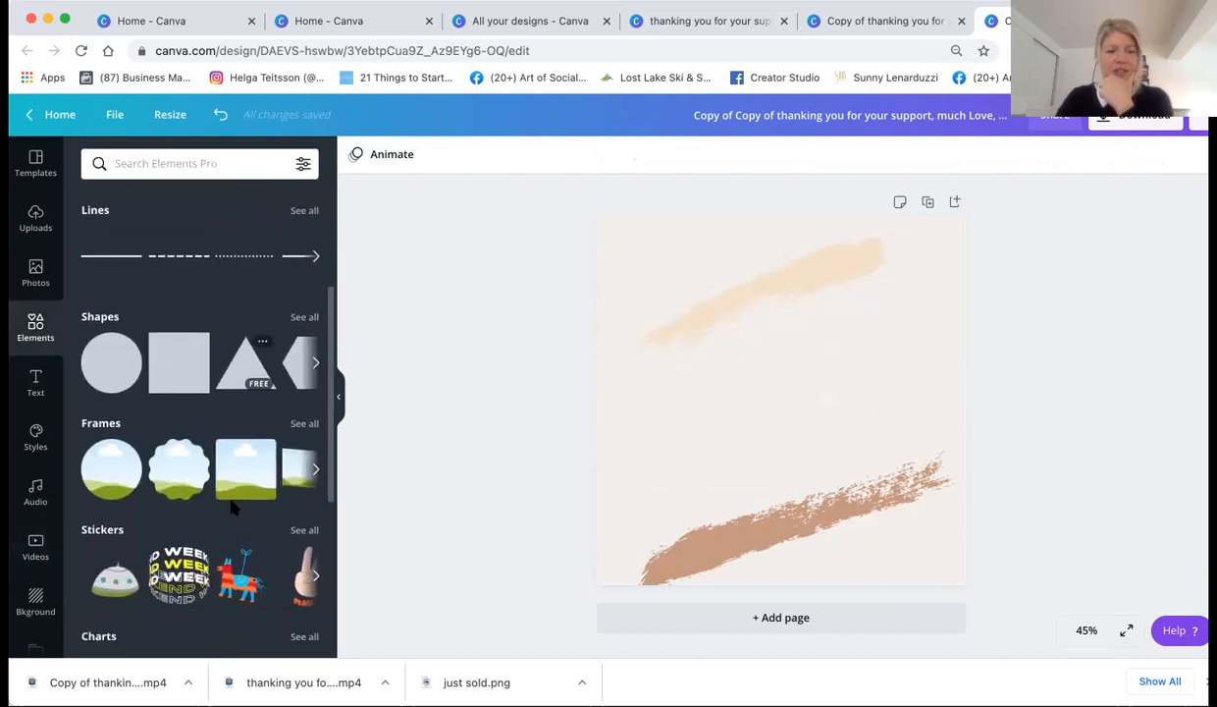
{"action": "scroll", "coordinate": [231, 506], "scroll_direction": "down", "scroll_amount": 2}
{"action": "left_click_drag", "start_coordinate": [102, 361], "coordinate": [742, 356]}
{"action": "left_click_drag", "start_coordinate": [648, 293], "coordinate": [577, 267]}
{"action": "mouse_move", "coordinate": [825, 404]}
{"action": "left_mouse_down"}
{"action": "mouse_move", "coordinate": [832, 443]}
{"action": "mouse_move", "coordinate": [853, 413]}
{"action": "mouse_move", "coordinate": [842, 399]}
{"action": "mouse_move", "coordinate": [834, 411]}
{"action": "mouse_move", "coordinate": [847, 410]}
{"action": "mouse_move", "coordinate": [840, 393]}
{"action": "mouse_move", "coordinate": [839, 419]}
{"action": "left_mouse_up"}
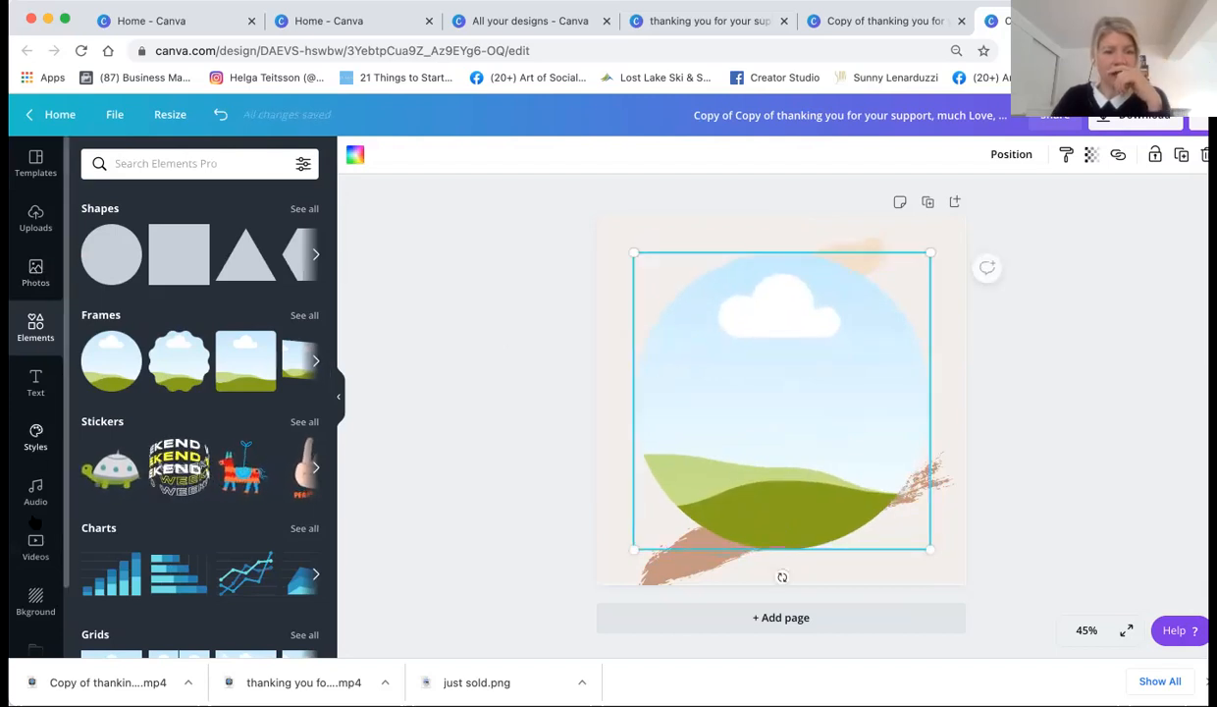
{"action": "left_click", "coordinate": [37, 549]}
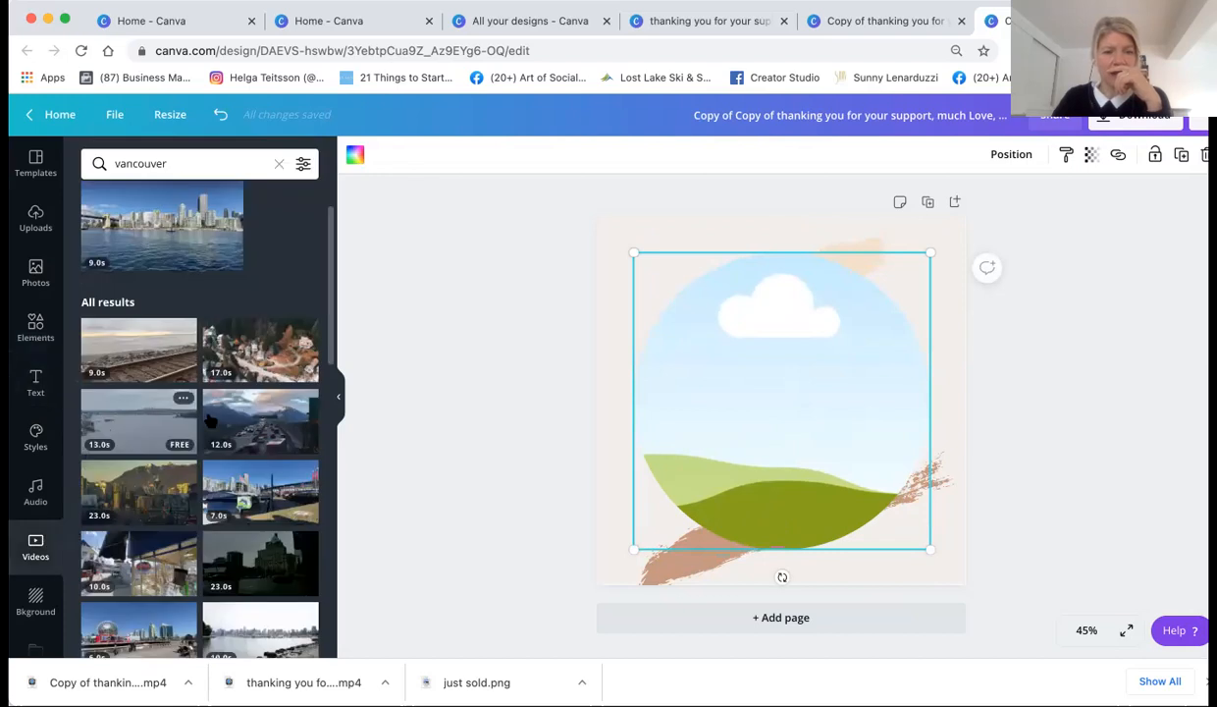
{"action": "left_click_drag", "start_coordinate": [138, 426], "coordinate": [693, 385]}
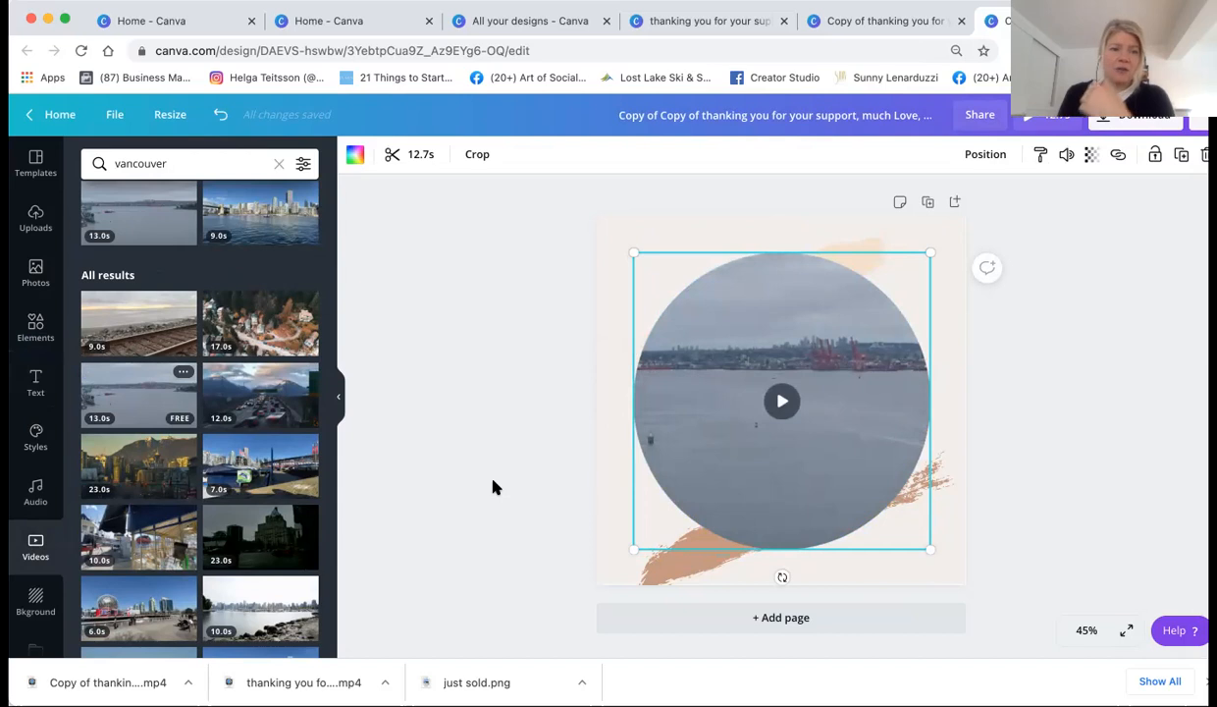
Add a heading text box to the post with the circular video.
{"action": "scroll", "coordinate": [40, 589], "scroll_direction": "down", "scroll_amount": 2}
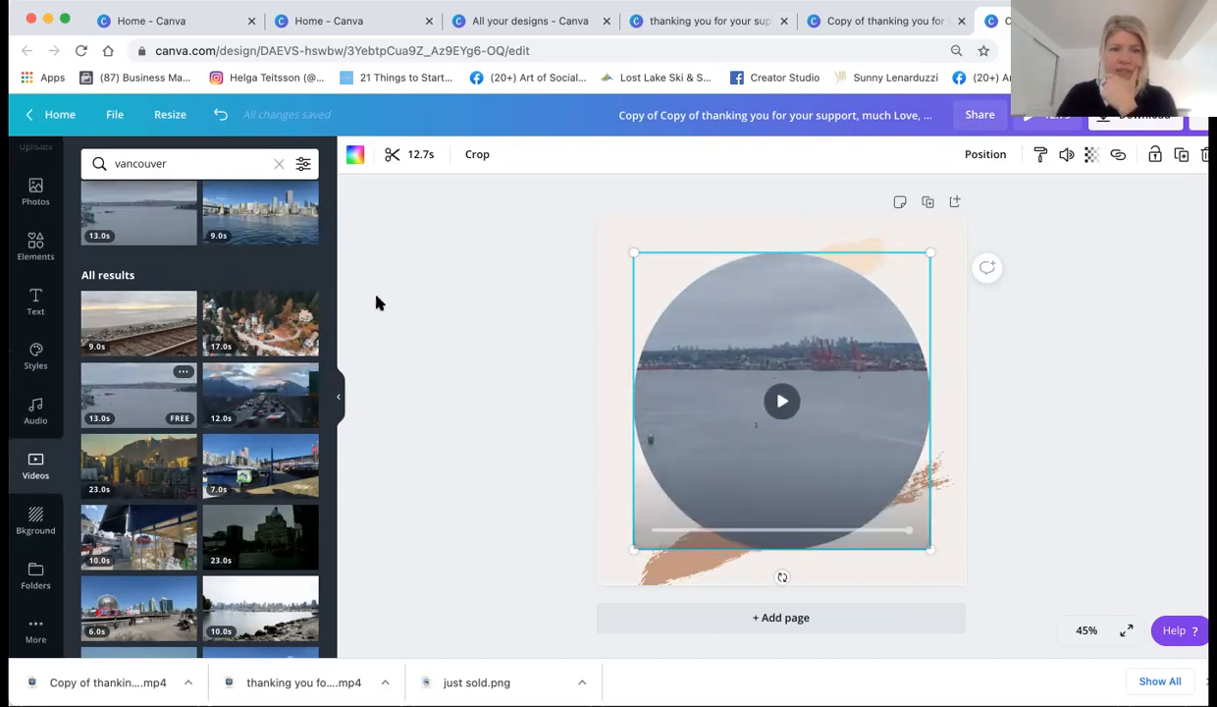
{"action": "left_click", "coordinate": [37, 300]}
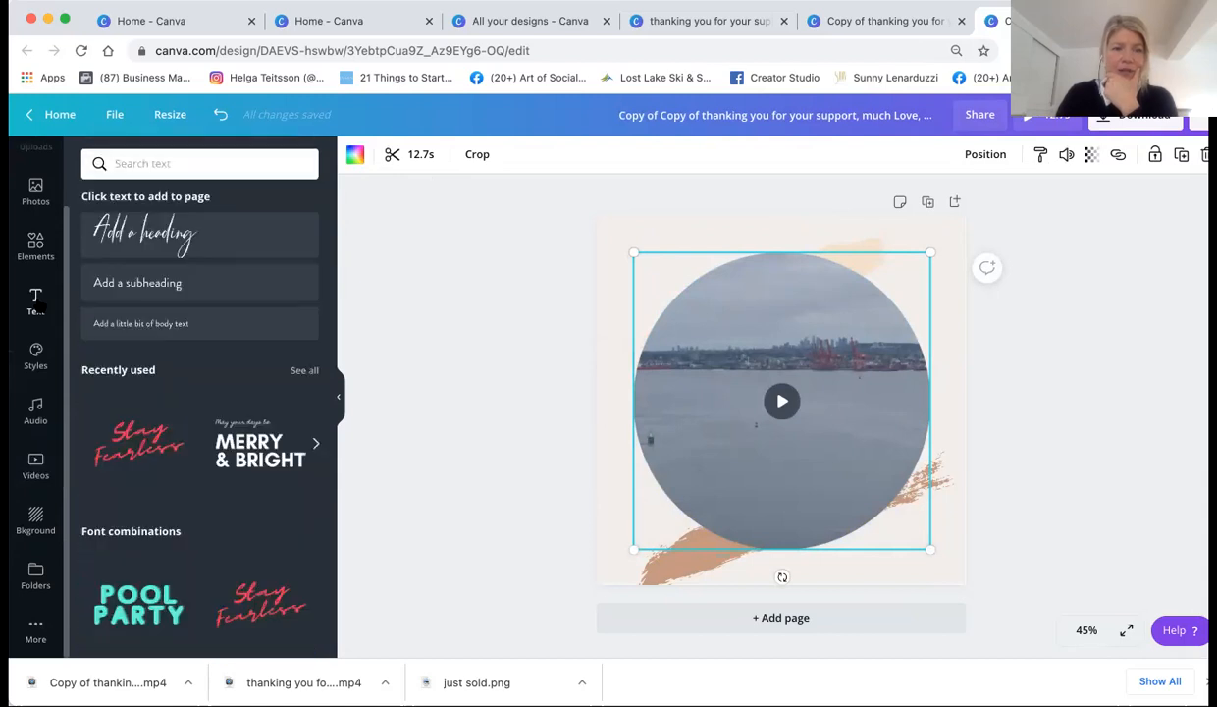
{"action": "left_click", "coordinate": [177, 244]}
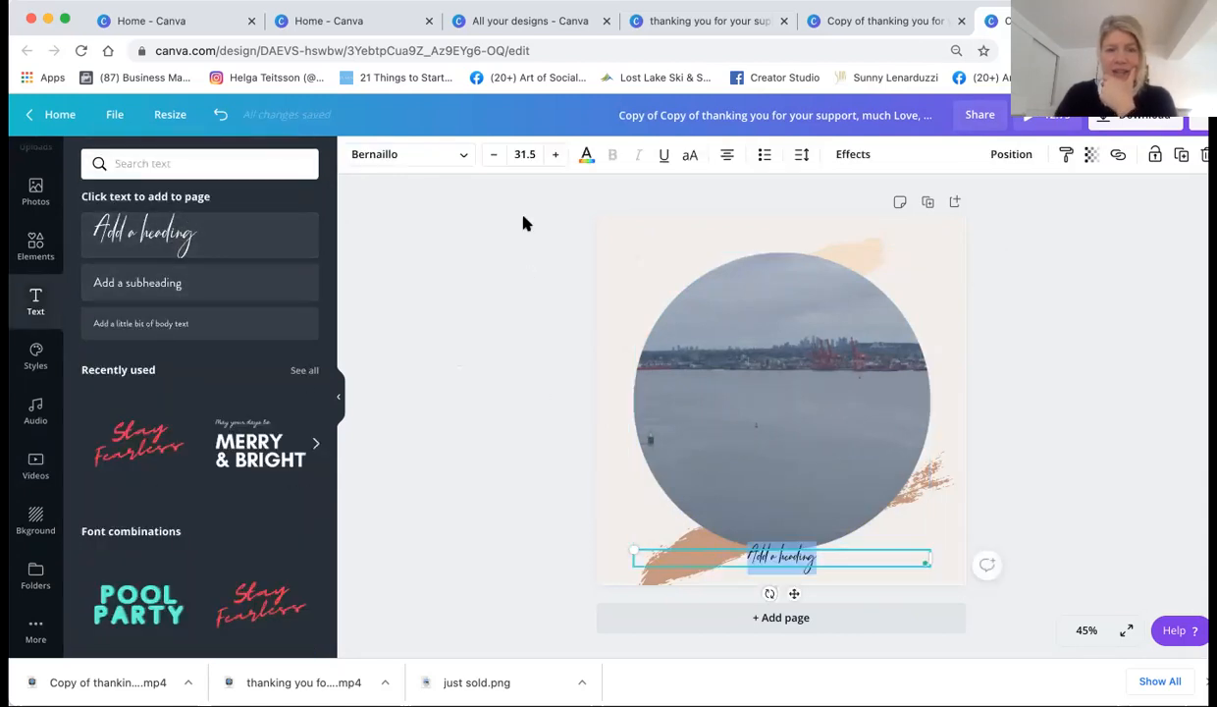
Look through the available fonts and the saved colour palettes for the heading text.
{"action": "left_click", "coordinate": [465, 159]}
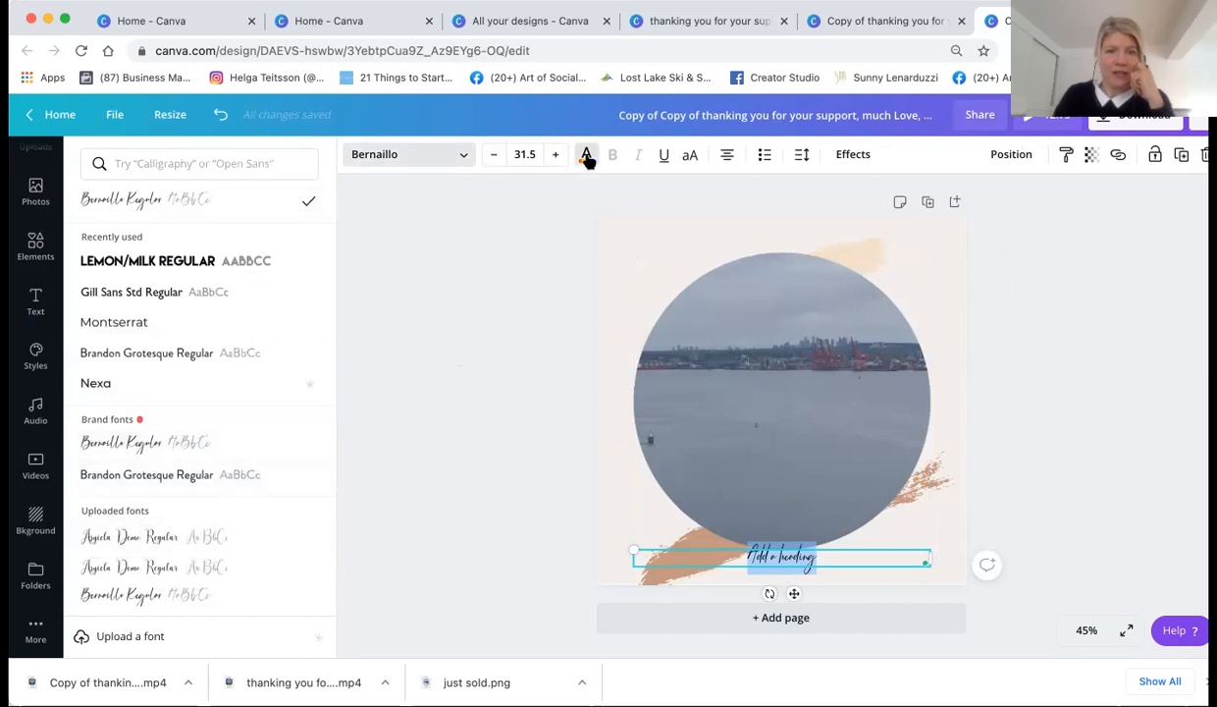
{"action": "left_click", "coordinate": [586, 157]}
{"action": "scroll", "coordinate": [123, 518], "scroll_direction": "down", "scroll_amount": 3}
{"action": "scroll", "coordinate": [123, 519], "scroll_direction": "down", "scroll_amount": 5}
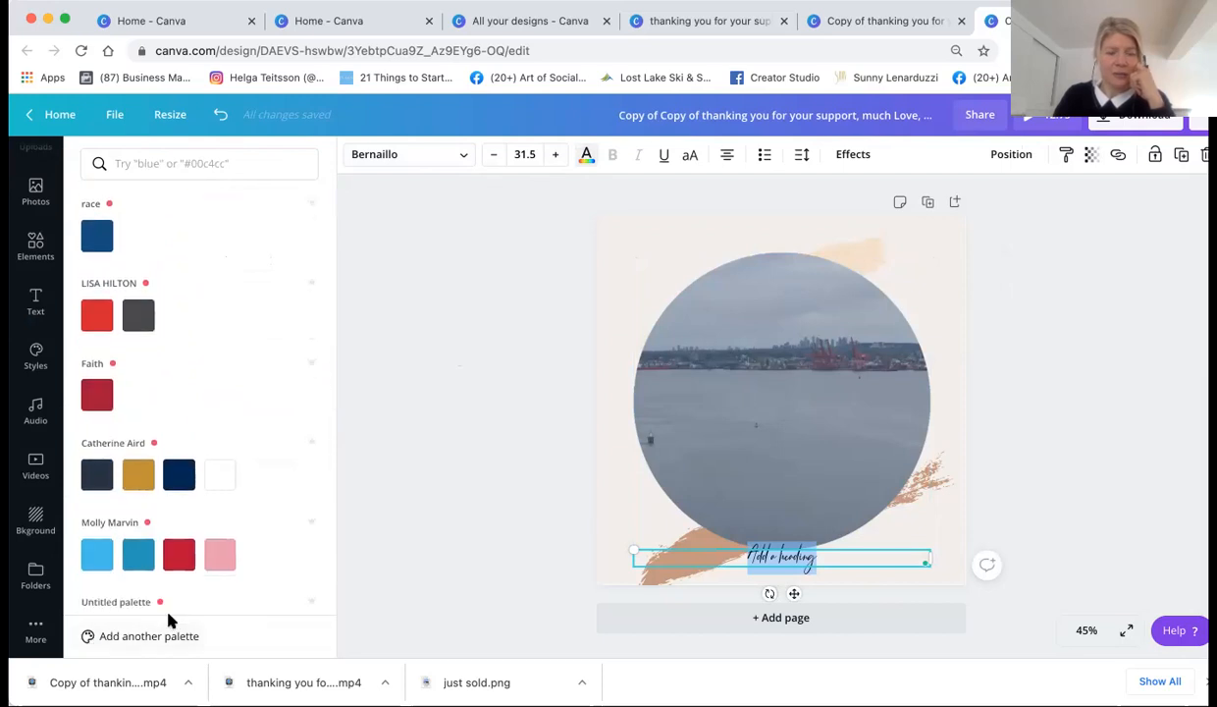